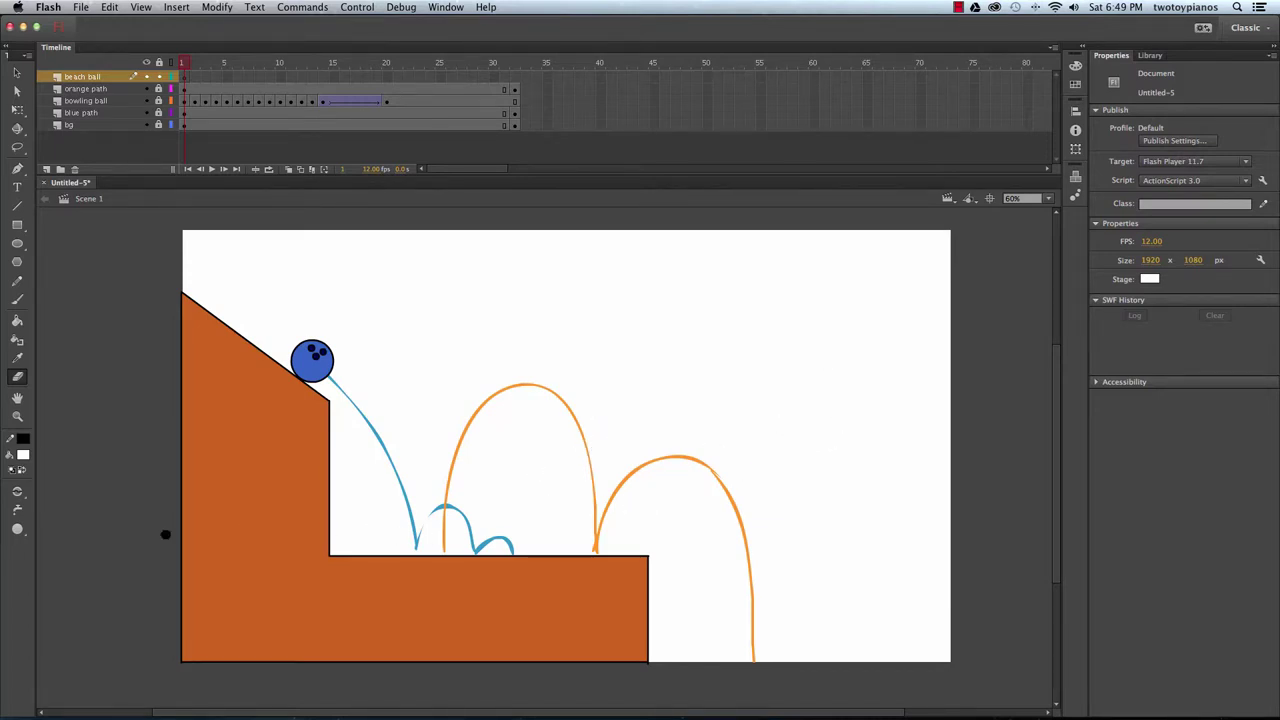
Draw an unfilled black circle about 183 px wide over the start of the orange path on the beach ball layer.
click(17, 244)
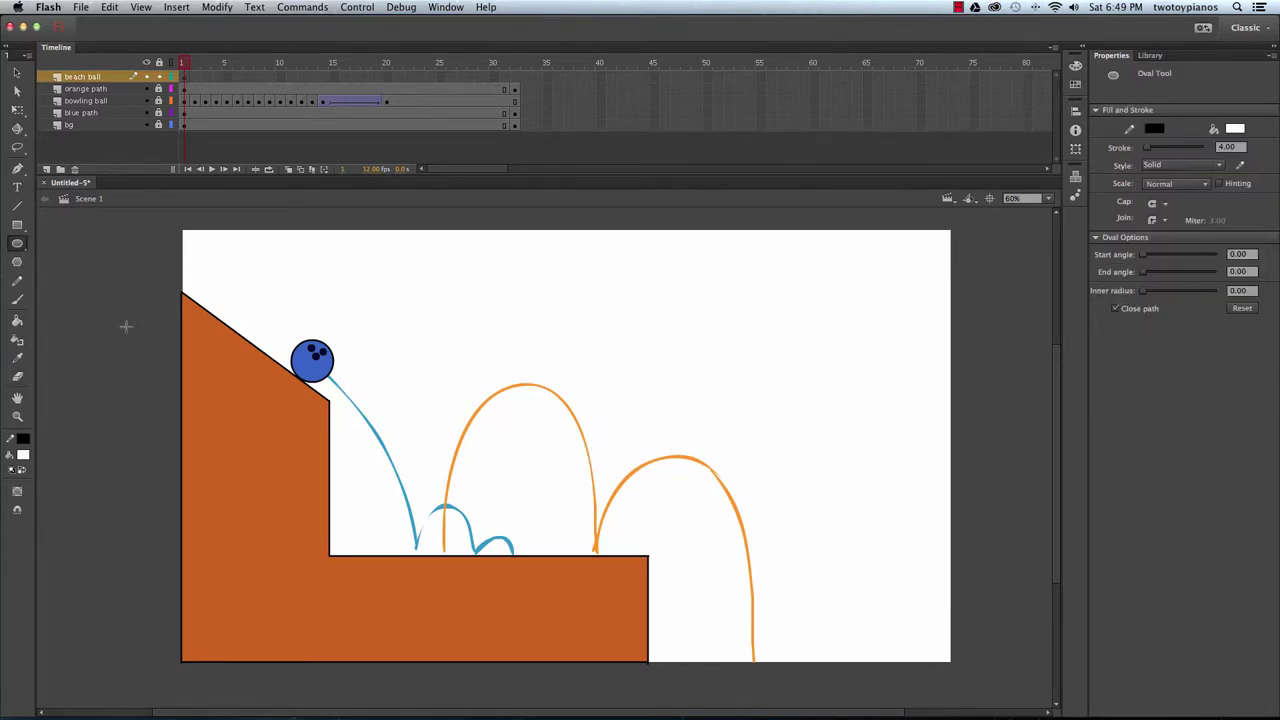
click(24, 458)
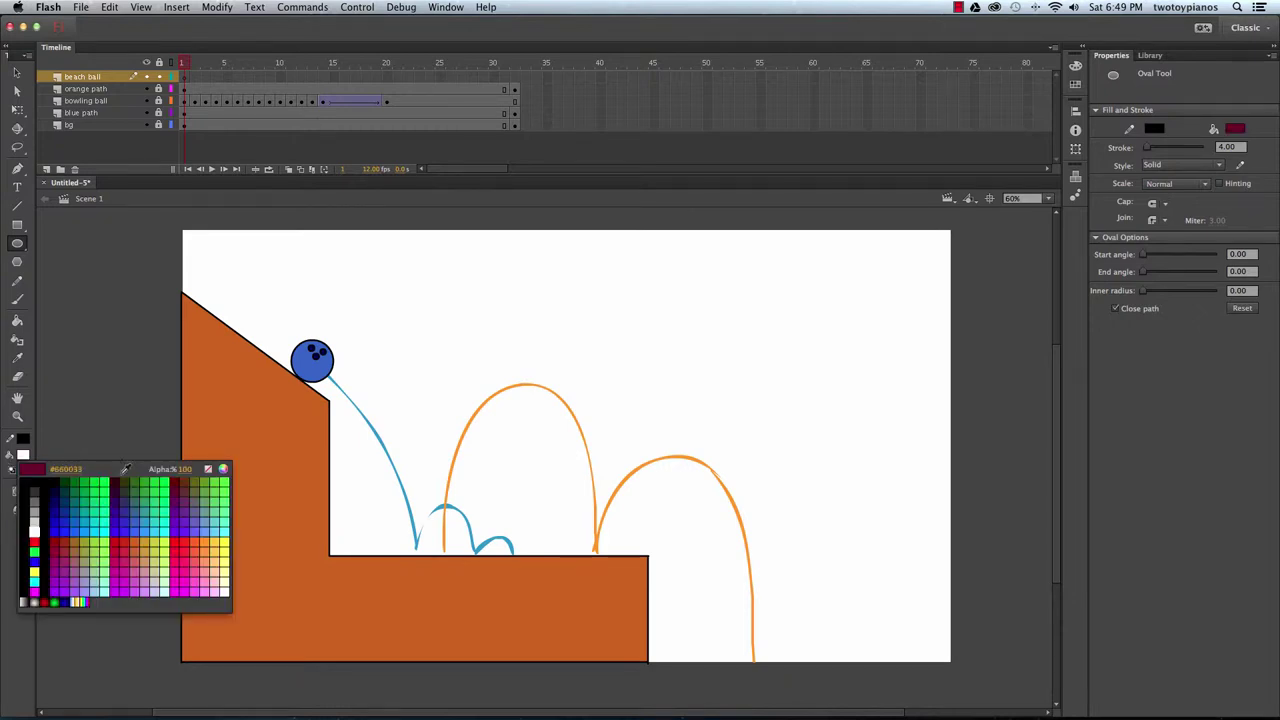
click(208, 469)
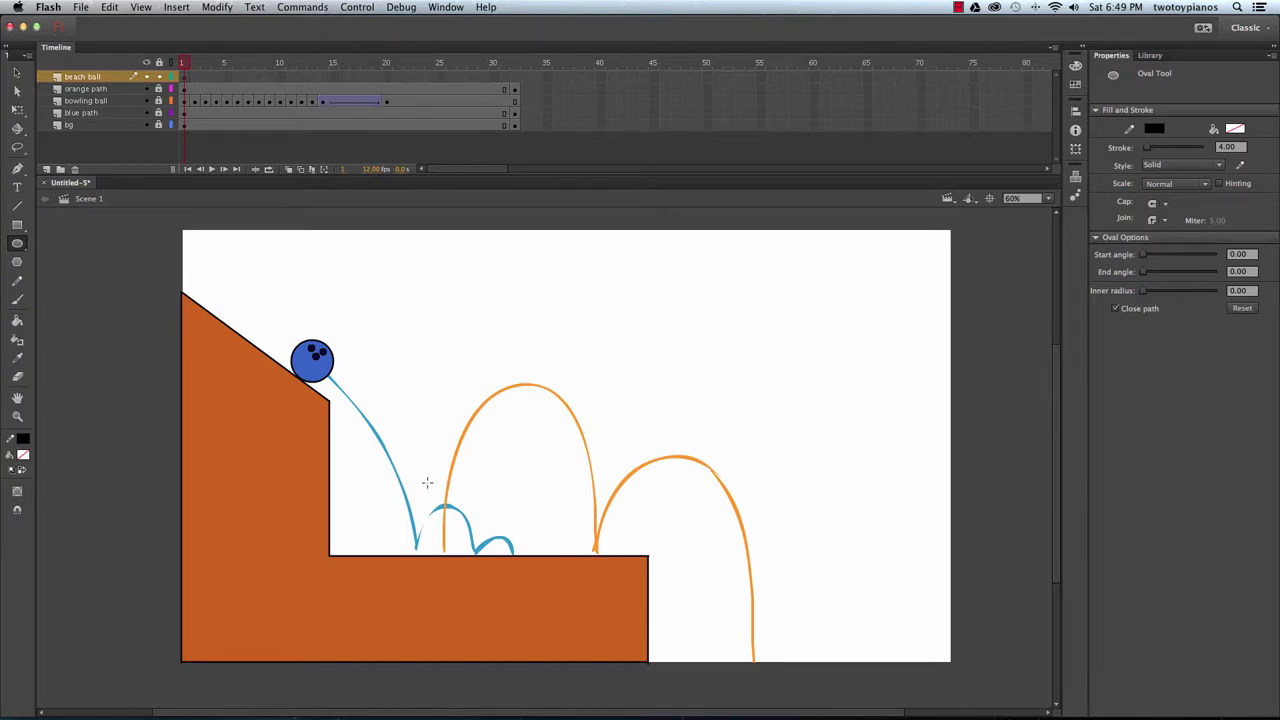
drag(416, 478, 490, 552)
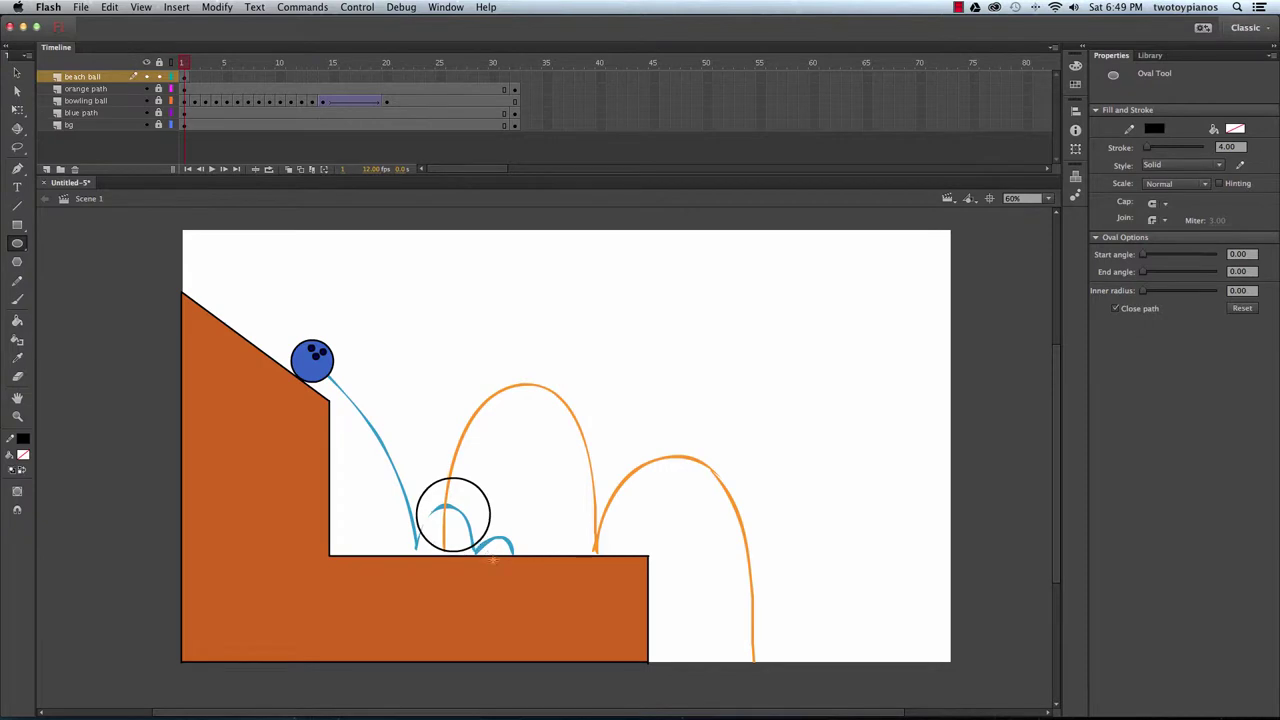
Reposition the circle so it rests on the ledge, centered on the start of the orange path.
click(16, 72)
drag(378, 431, 546, 615)
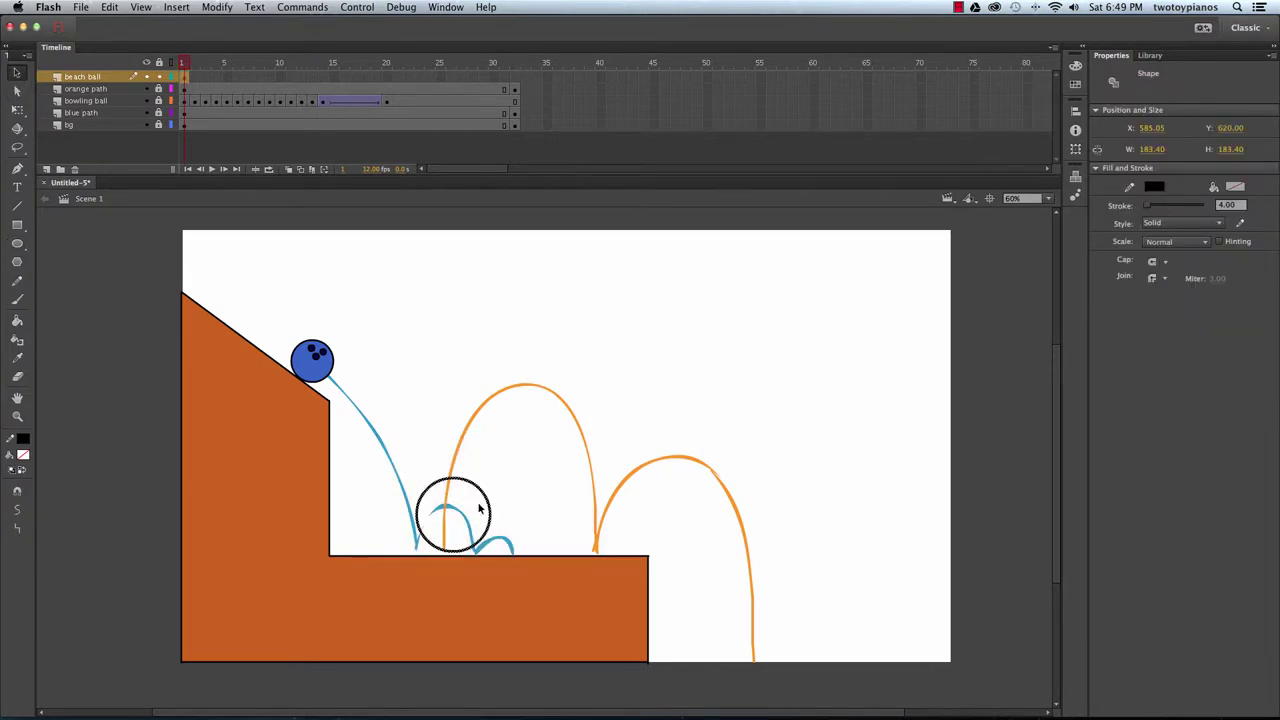
mouse_move(486, 509)
mouse_down()
mouse_move(477, 515)
mouse_move(480, 488)
mouse_up()
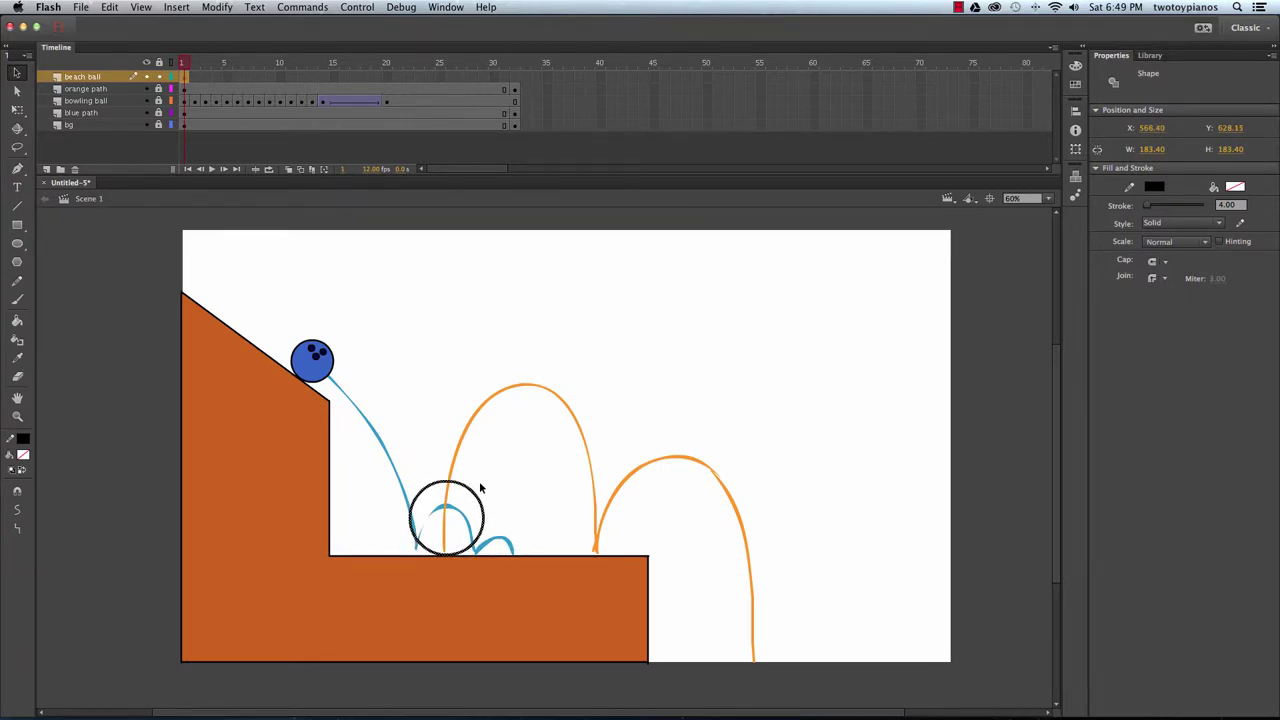
click(511, 449)
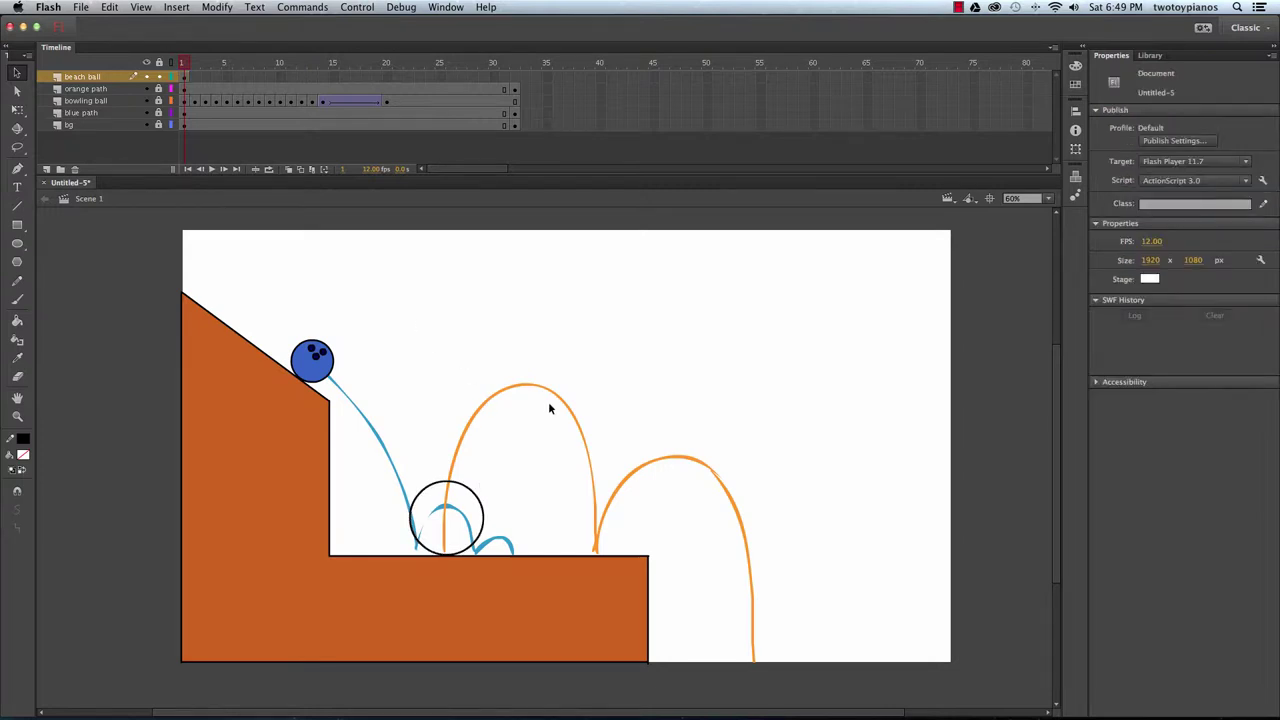
Draw a smaller unfilled circle about 46 px wide inside the ball outline, up and left of its center.
key(super+equal)
key(super+equal)
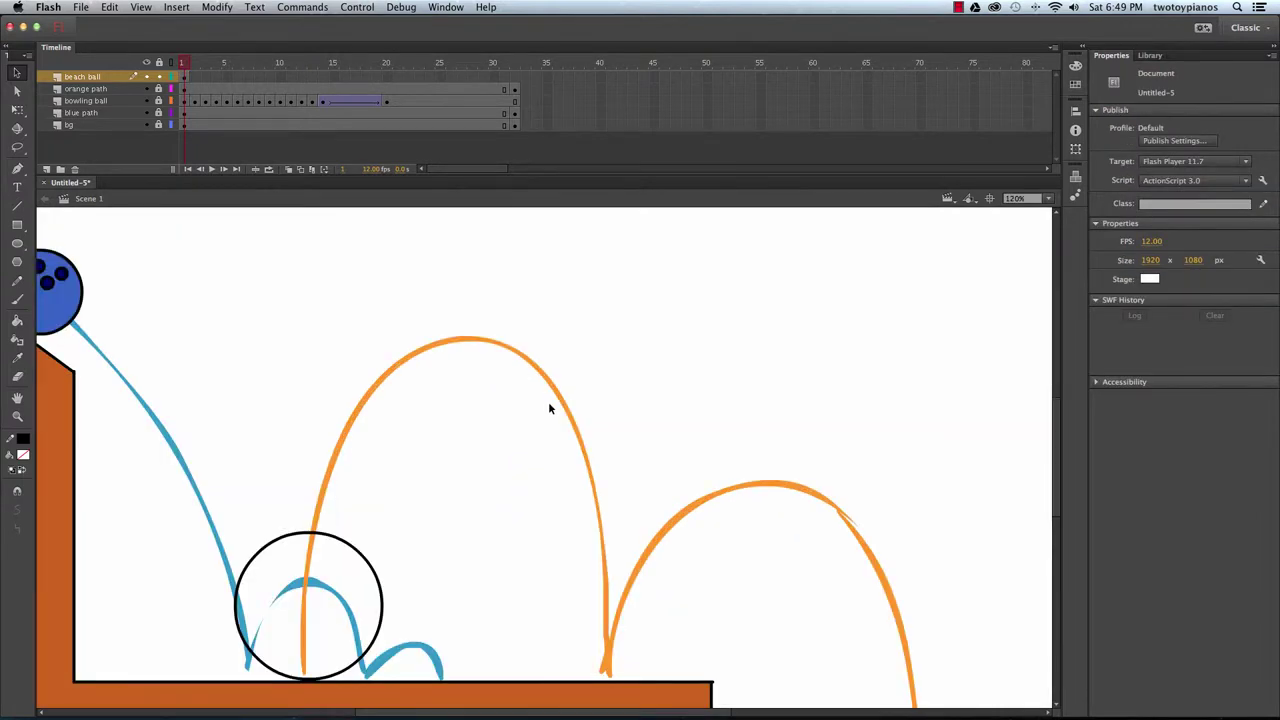
key(space)
drag(257, 583, 661, 279)
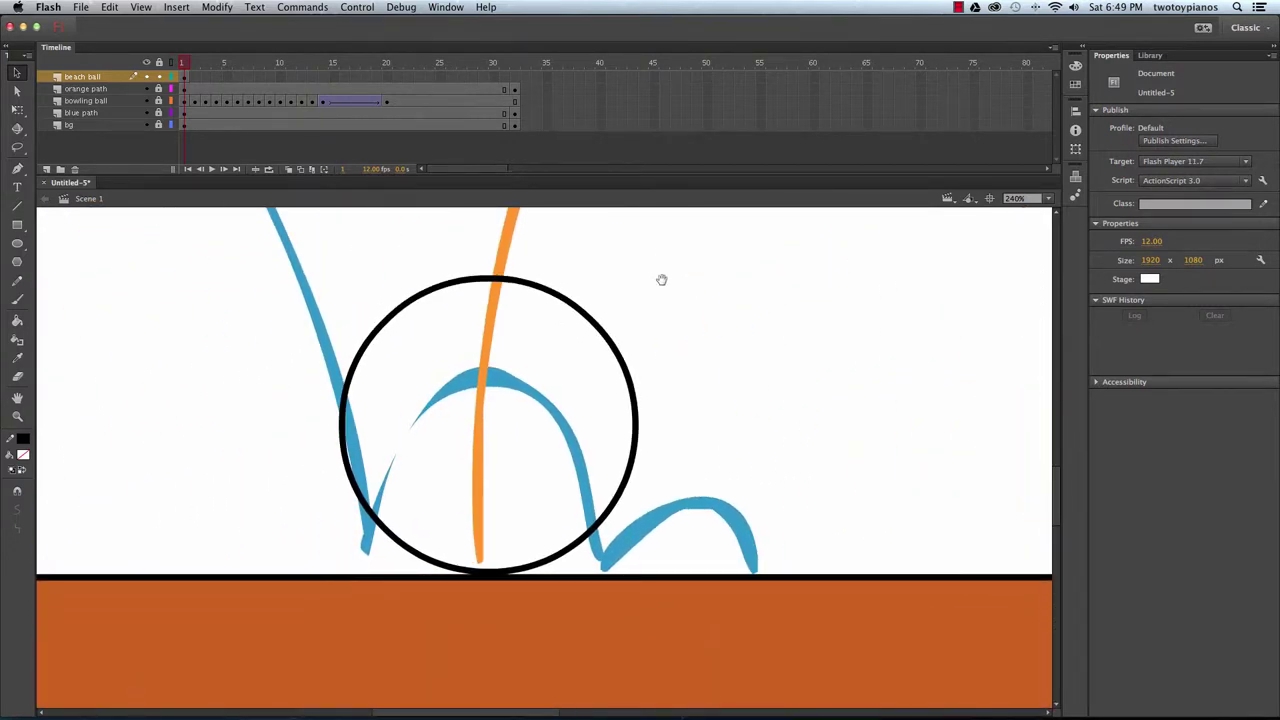
click(17, 243)
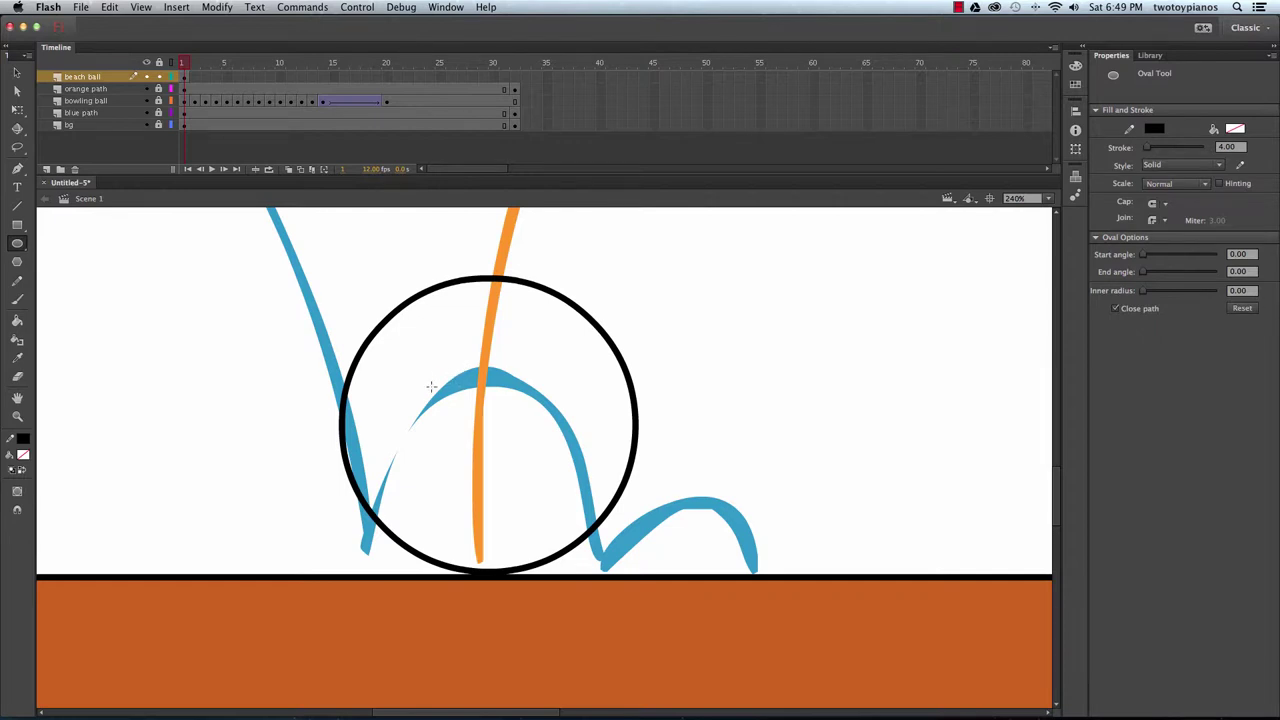
drag(417, 357, 493, 417)
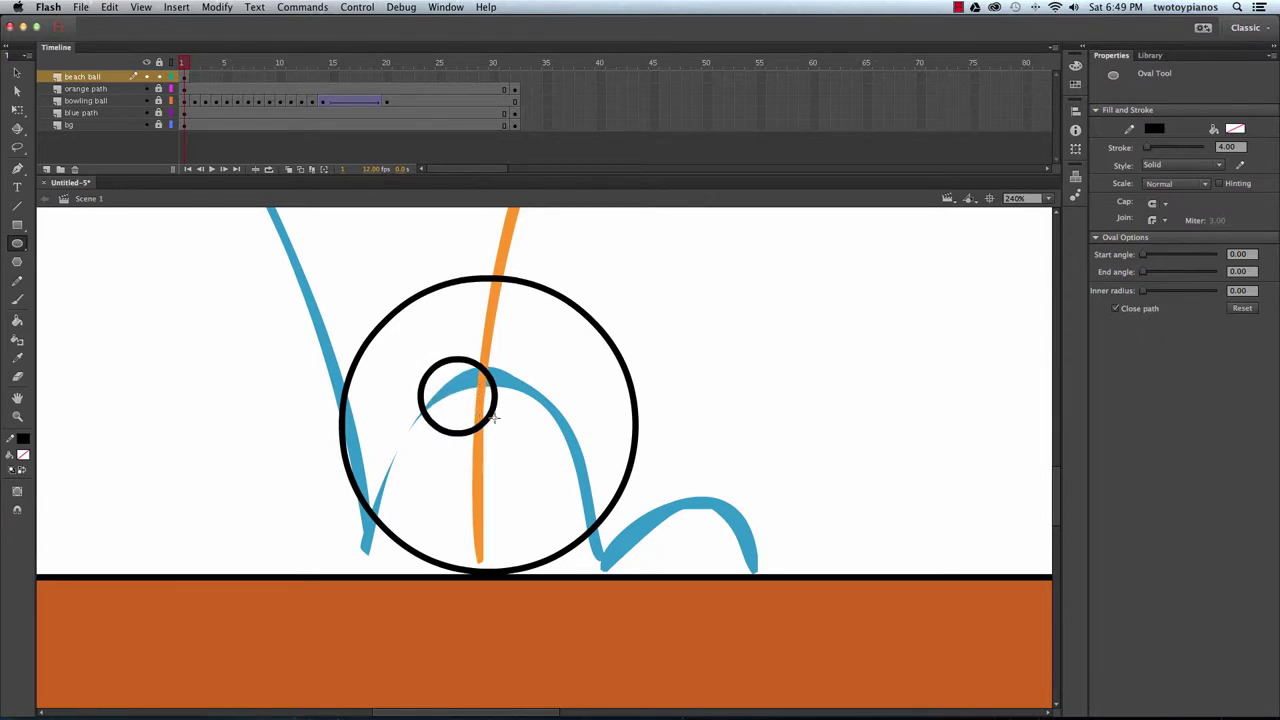
Nudge the small inner circle slightly up and to the left inside the ball.
key(v)
double_click(455, 365)
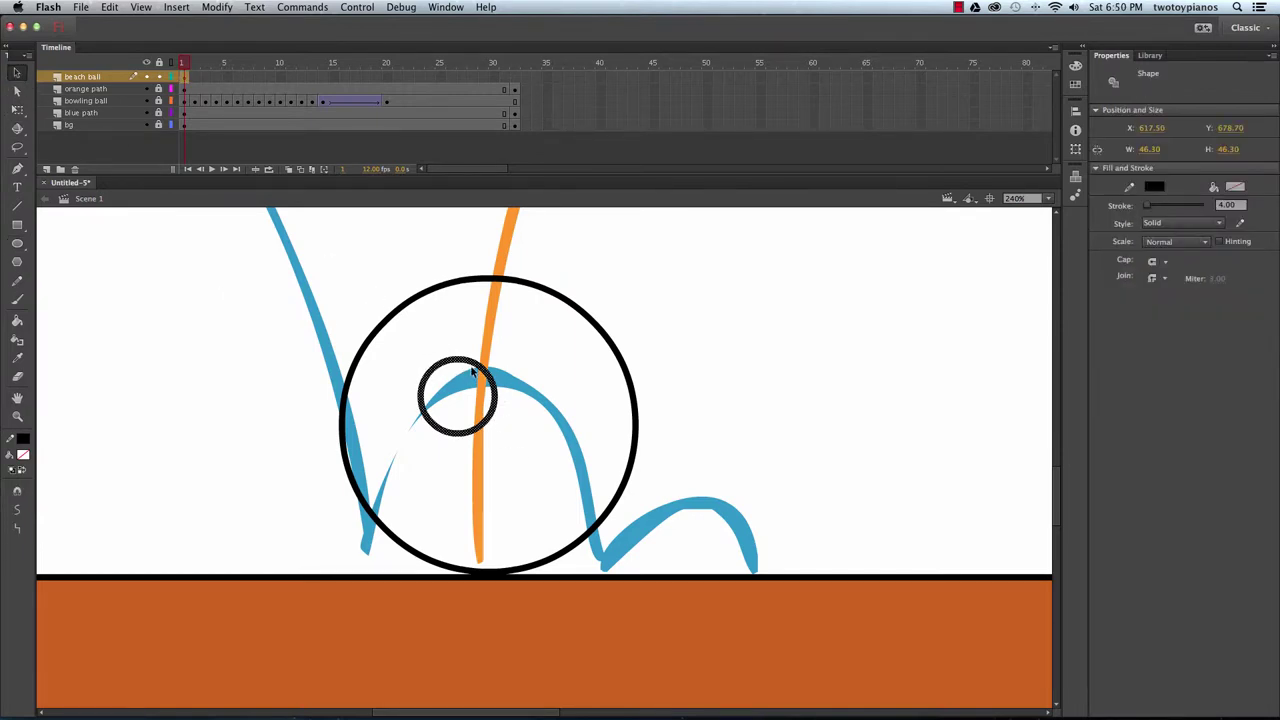
drag(466, 366, 462, 358)
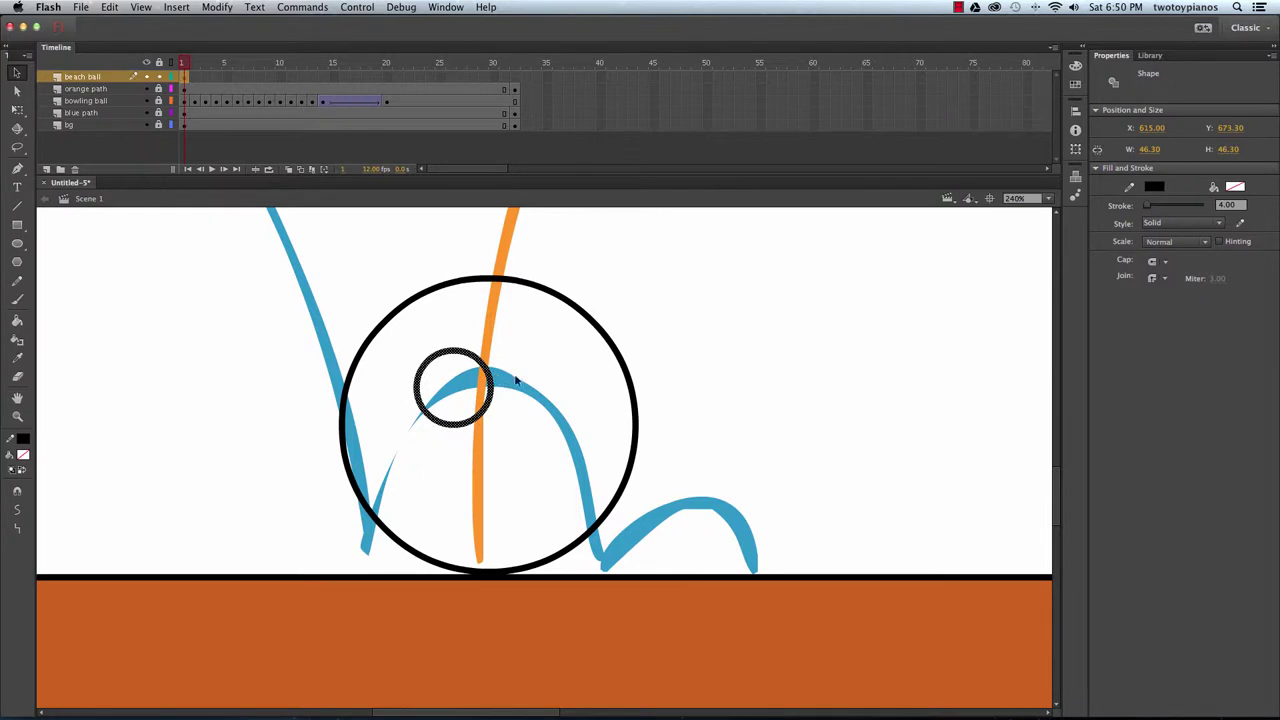
click(523, 368)
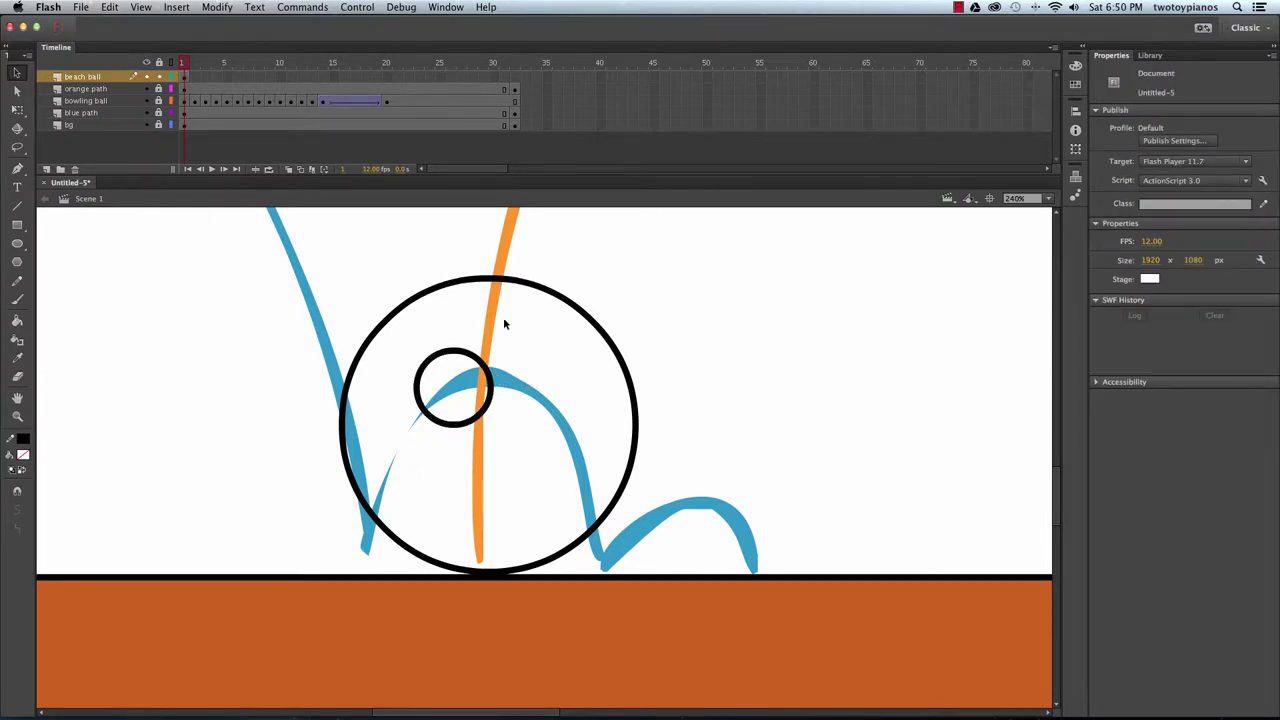
Draw six straight black lines radiating from the small circle to the outer circle to divide the ball into segments.
key(n)
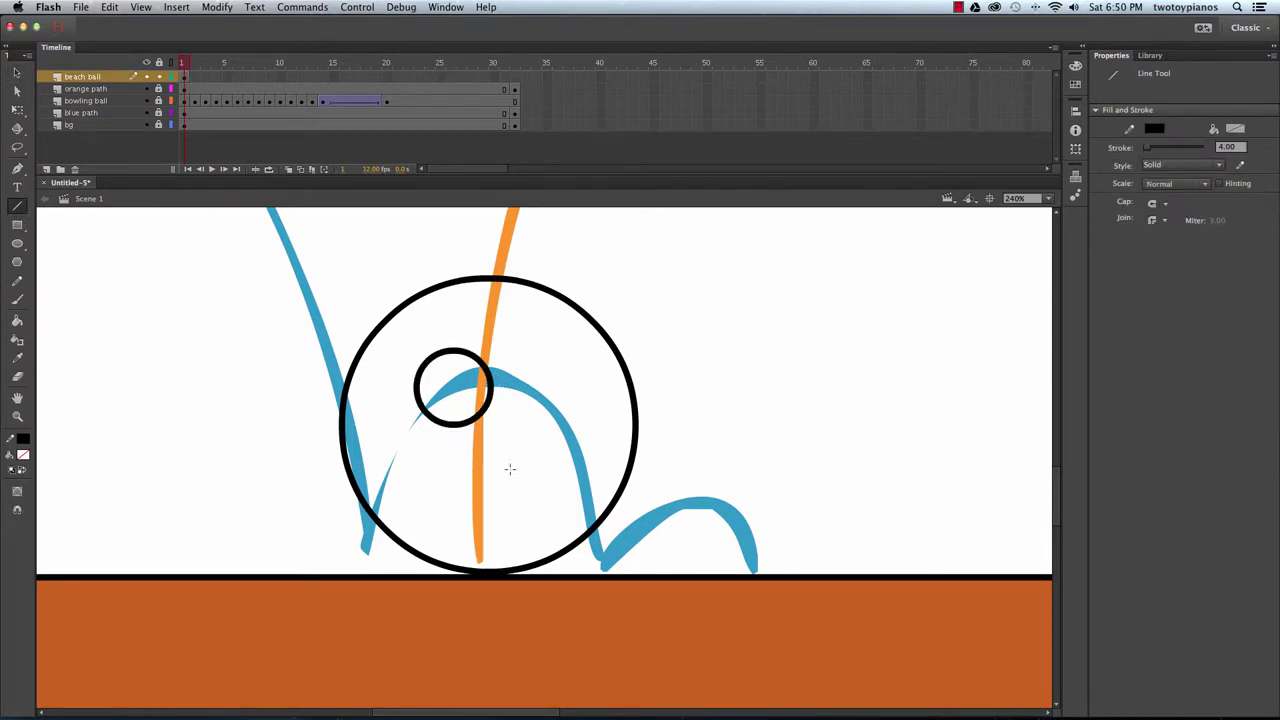
drag(445, 352, 431, 290)
drag(415, 390, 345, 392)
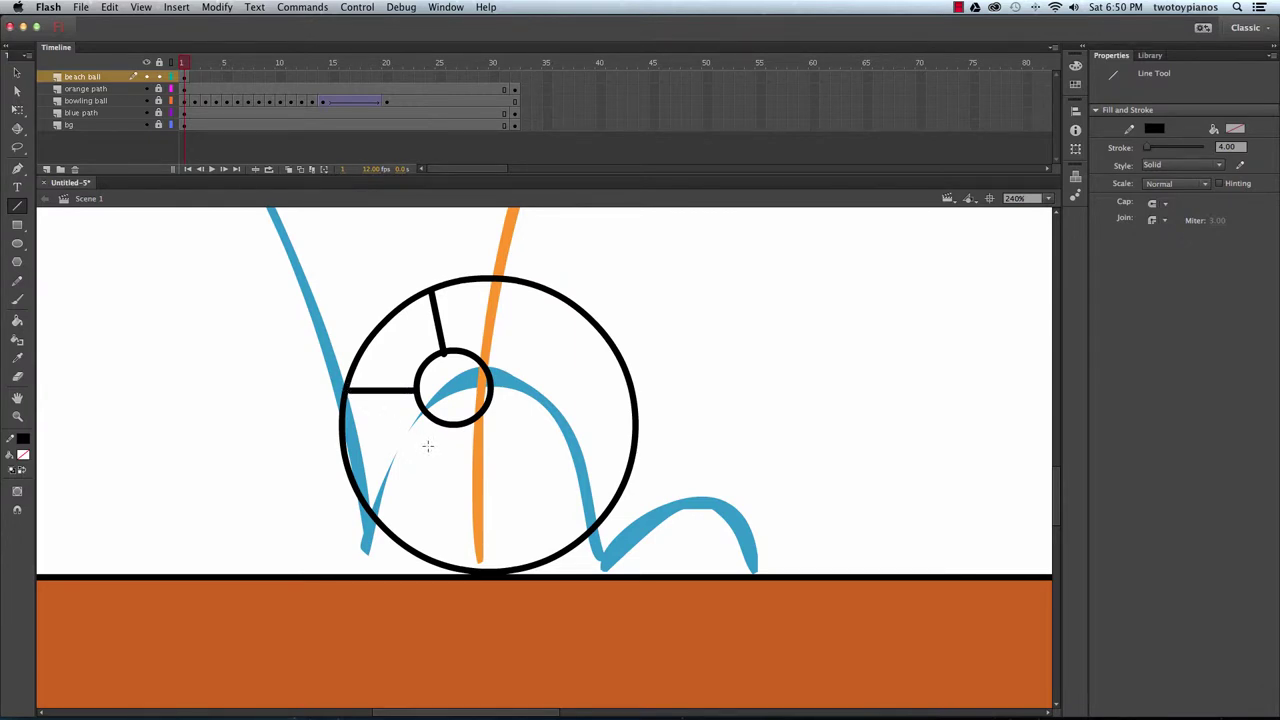
drag(434, 422, 394, 533)
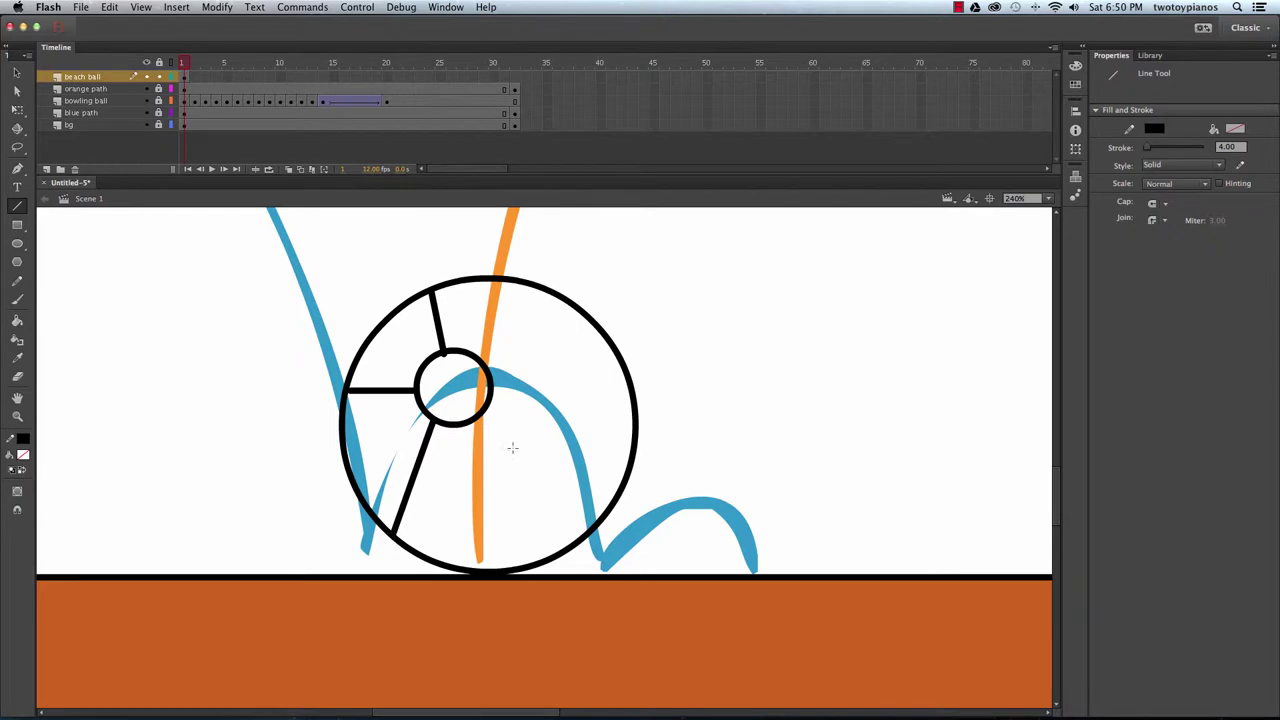
drag(484, 357, 551, 294)
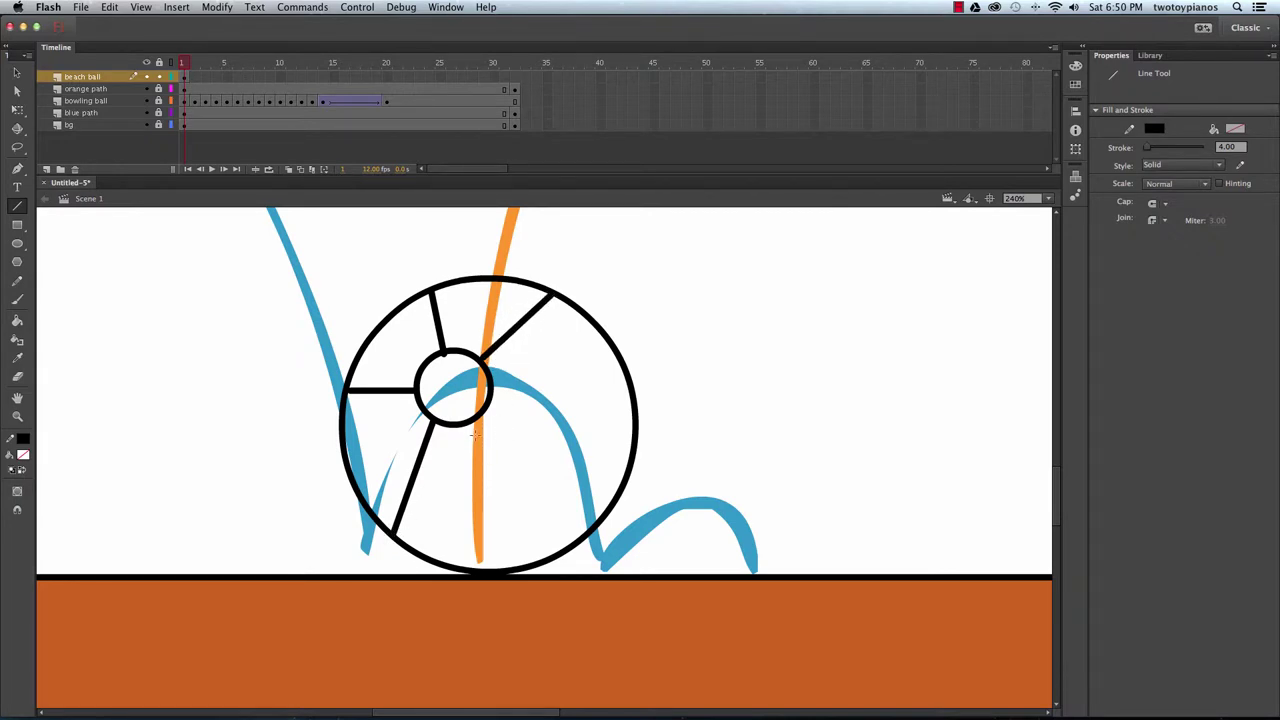
drag(474, 423, 562, 548)
drag(491, 390, 628, 380)
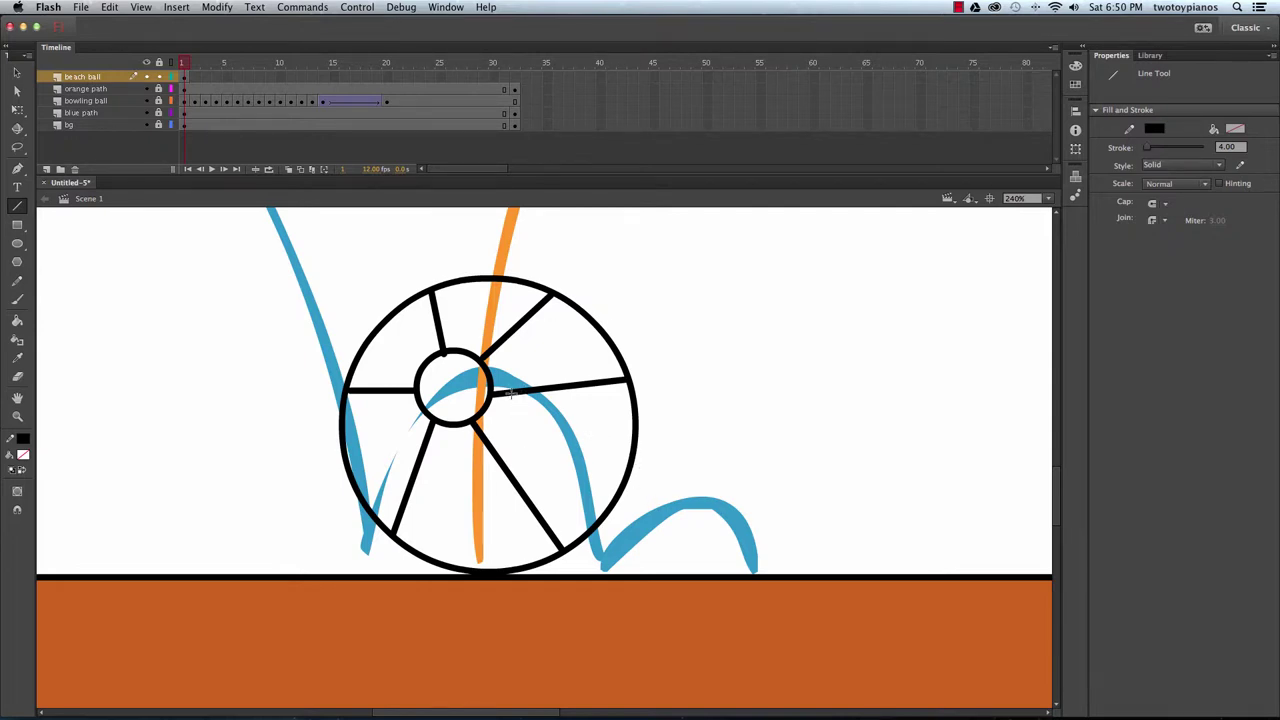
Try bending the ball's upper-left dividing line into a curve, and undo the bend.
click(17, 71)
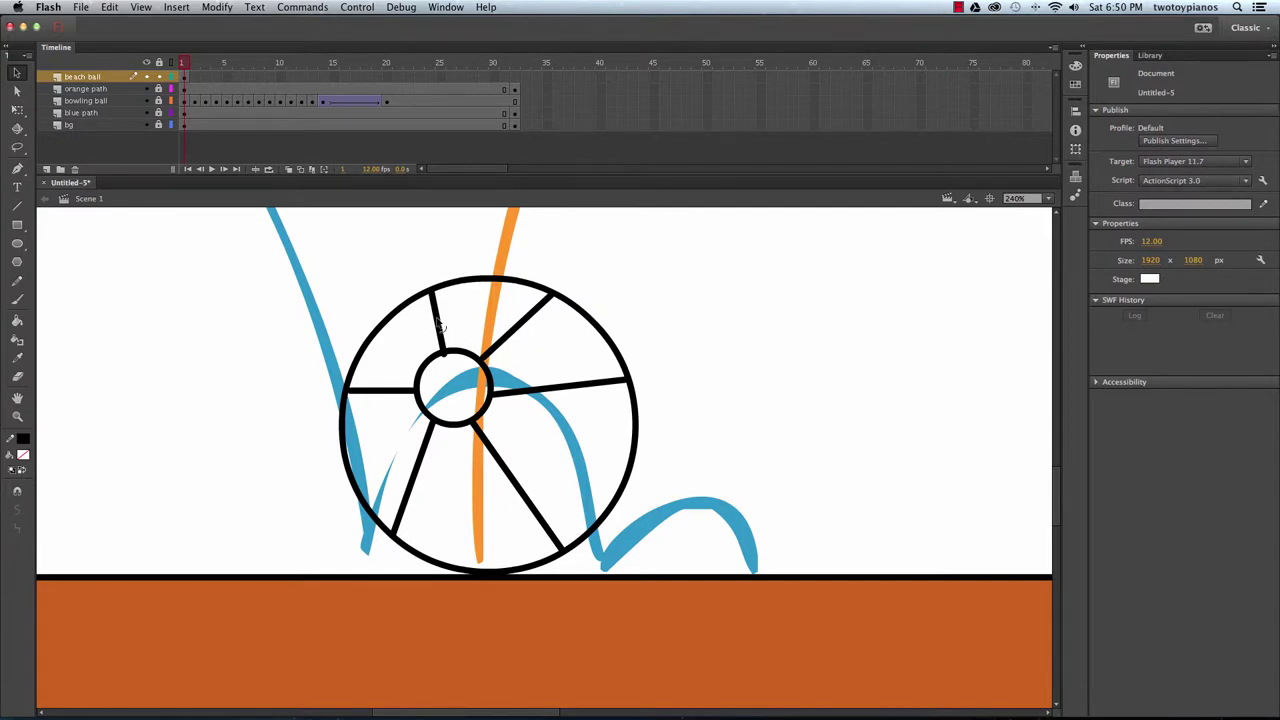
drag(440, 325, 451, 326)
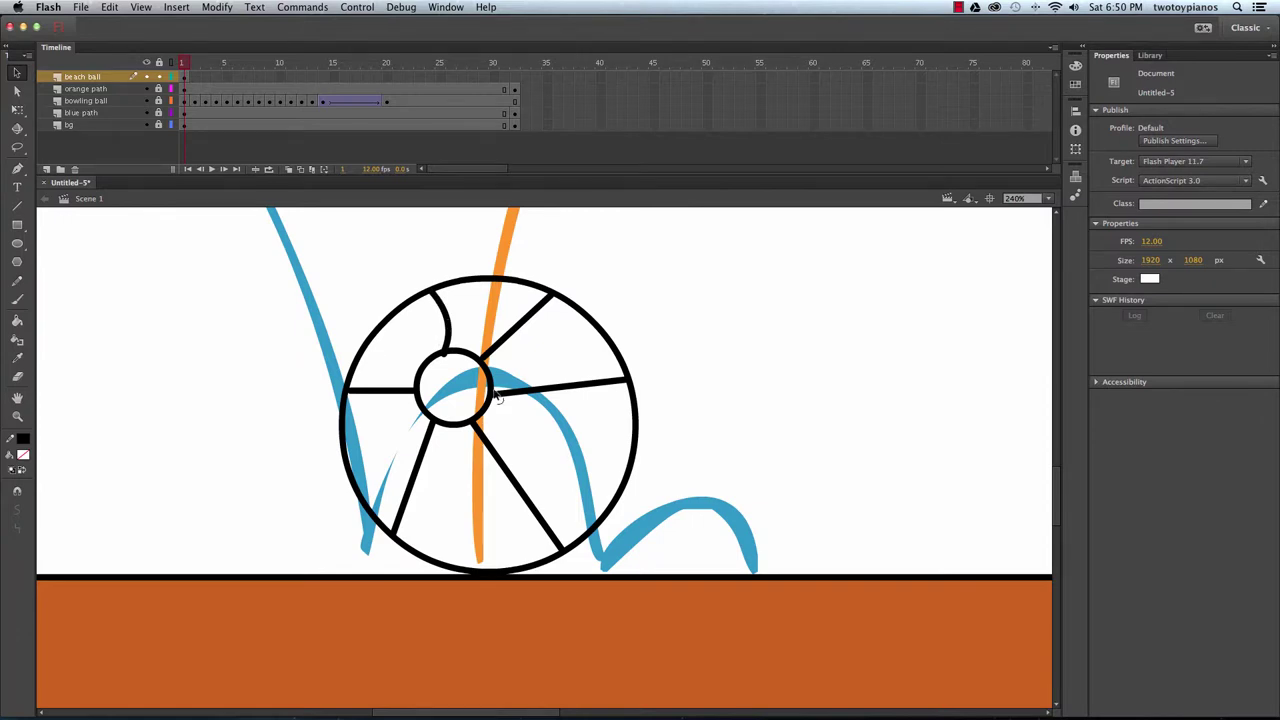
key(super+z)
Move the right dividing line's outer end lower on the ball's rim and snap its inner end to the small circle.
drag(508, 397, 634, 423)
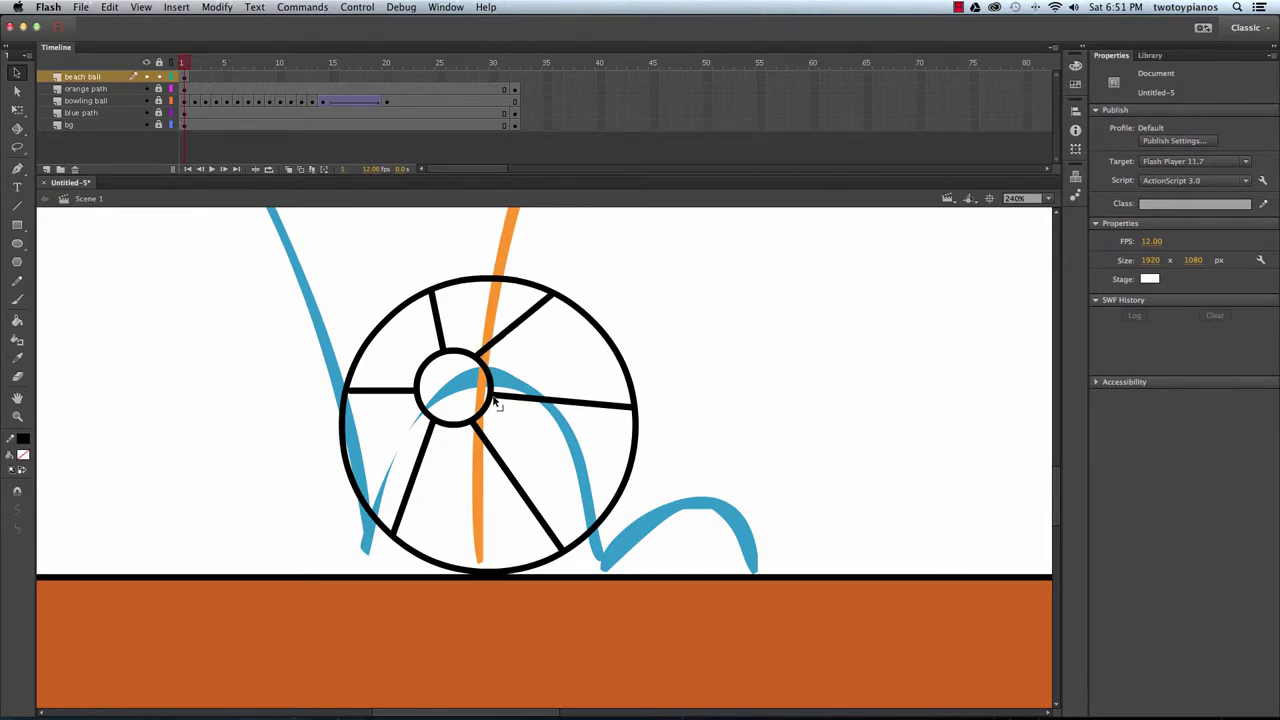
drag(493, 395, 493, 392)
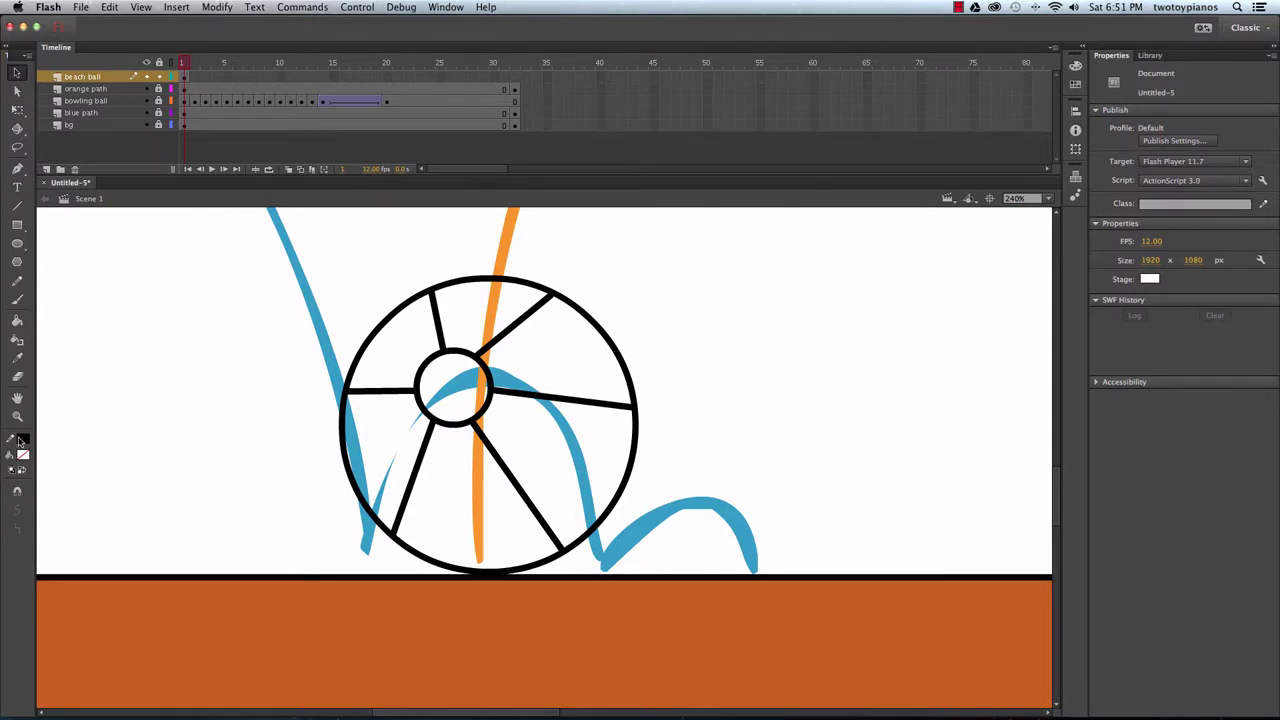
Try the Paint Bucket's Don't Close Gaps option, and set its gap size to Close Medium Gaps.
click(17, 321)
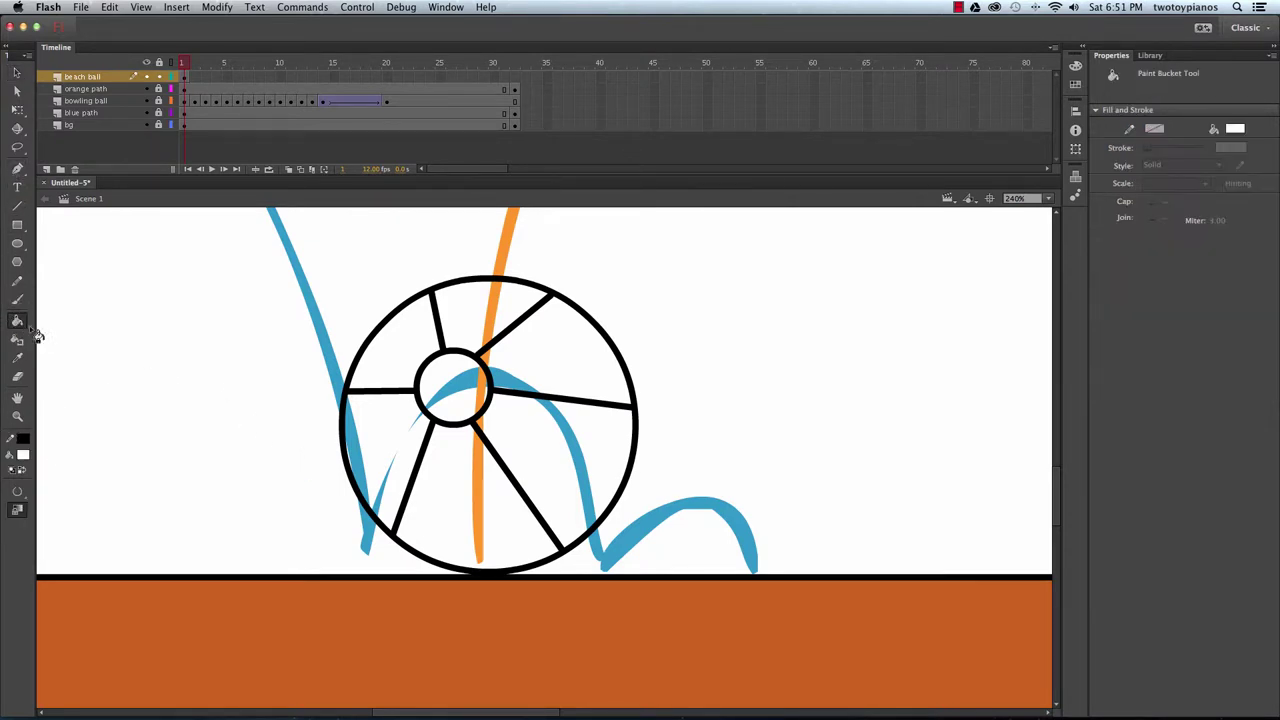
click(15, 494)
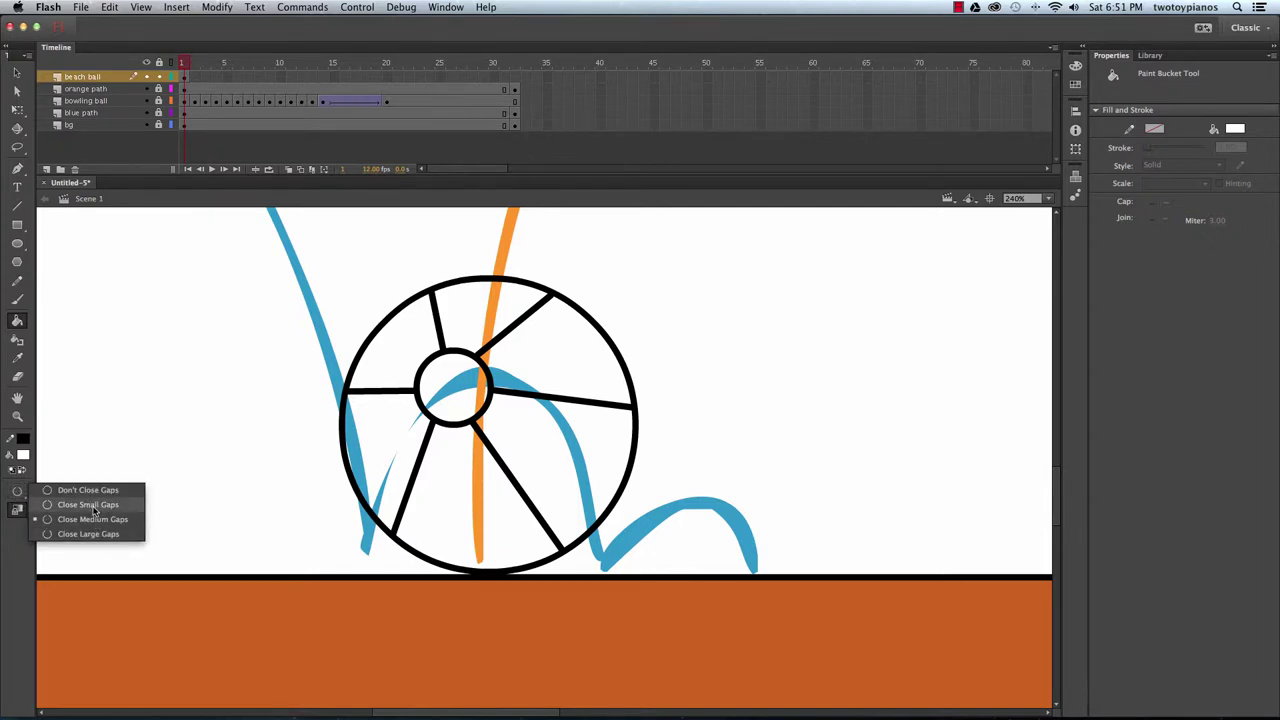
click(90, 492)
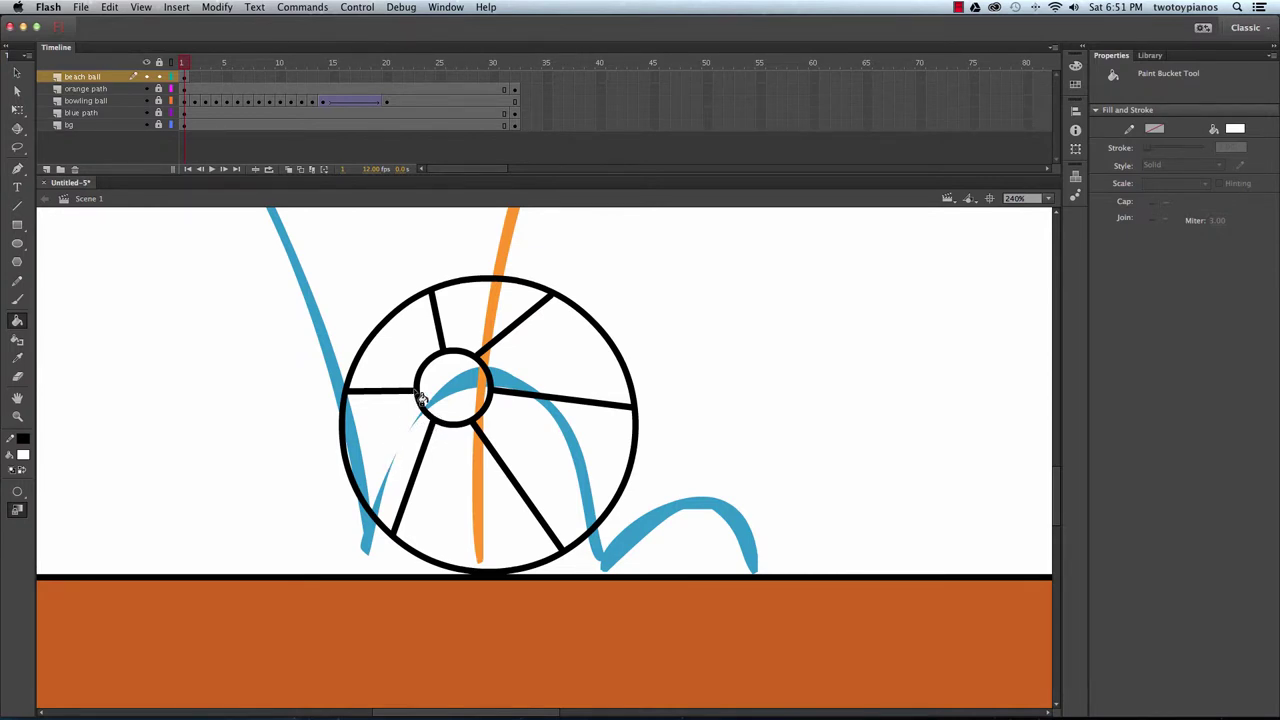
click(16, 493)
click(87, 522)
Fill the ball's upper-left segment with red and its bottom segment with blue.
click(23, 455)
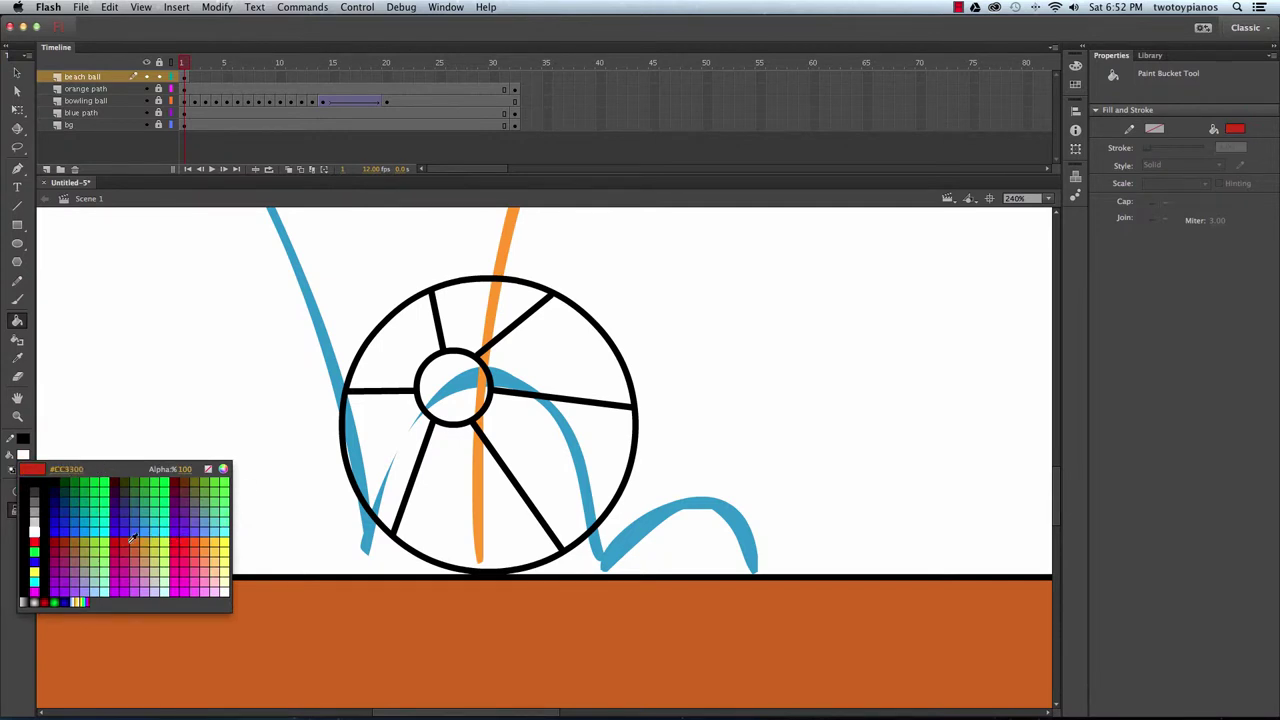
click(183, 534)
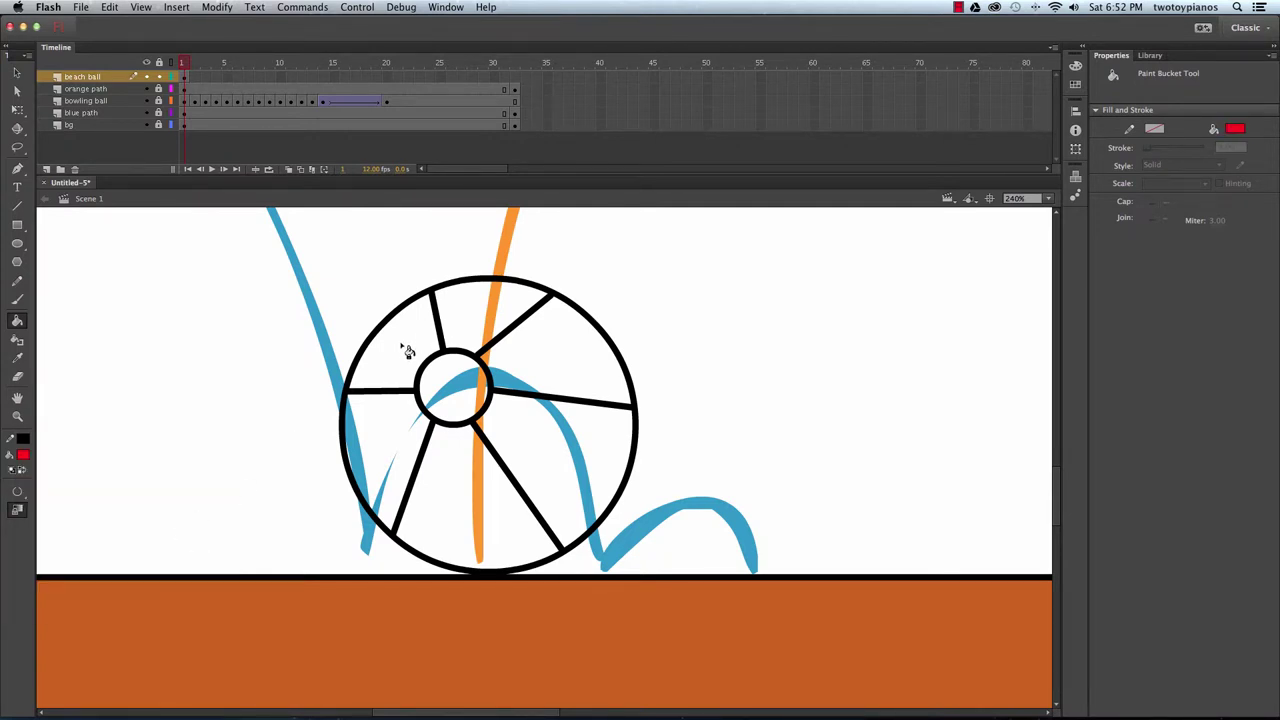
click(402, 352)
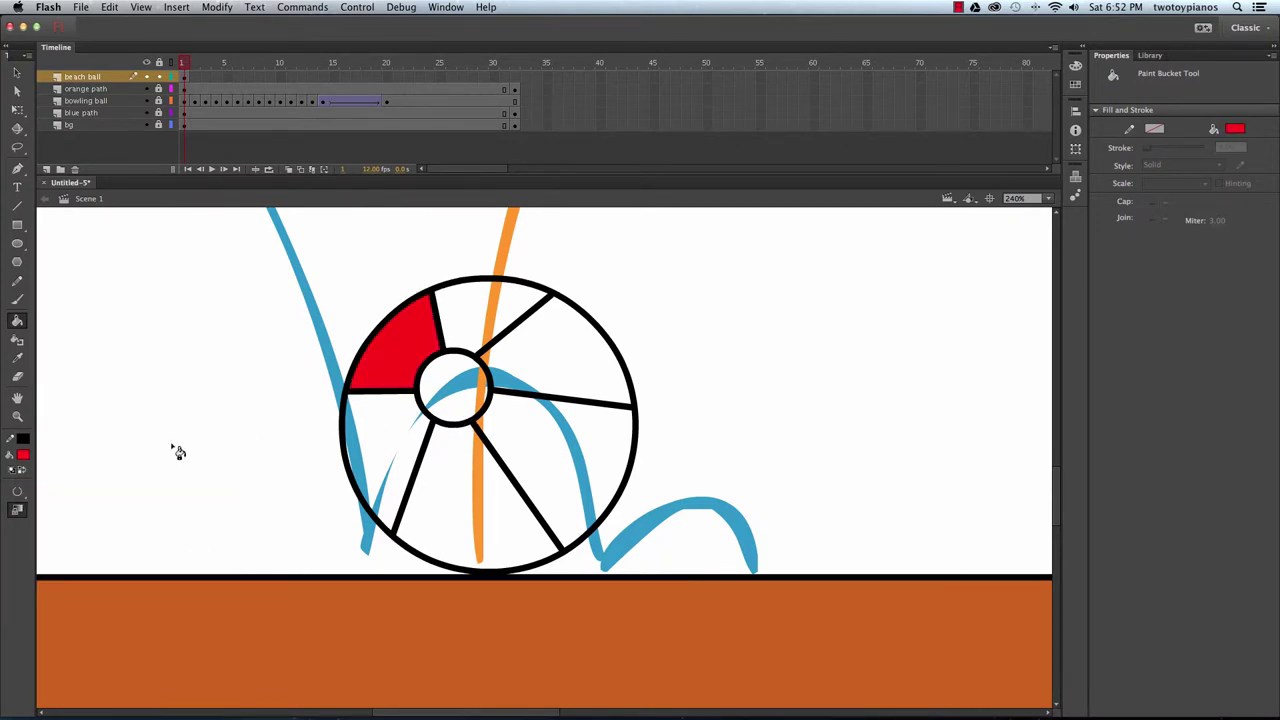
click(20, 457)
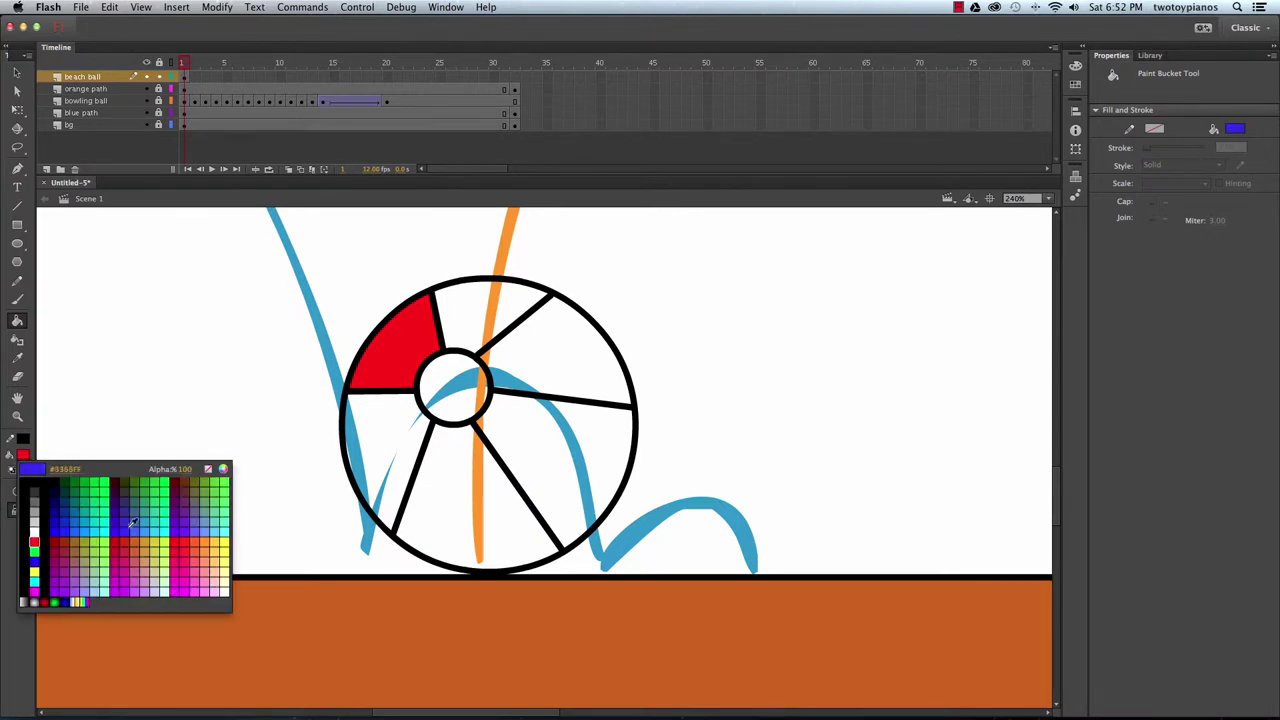
click(80, 518)
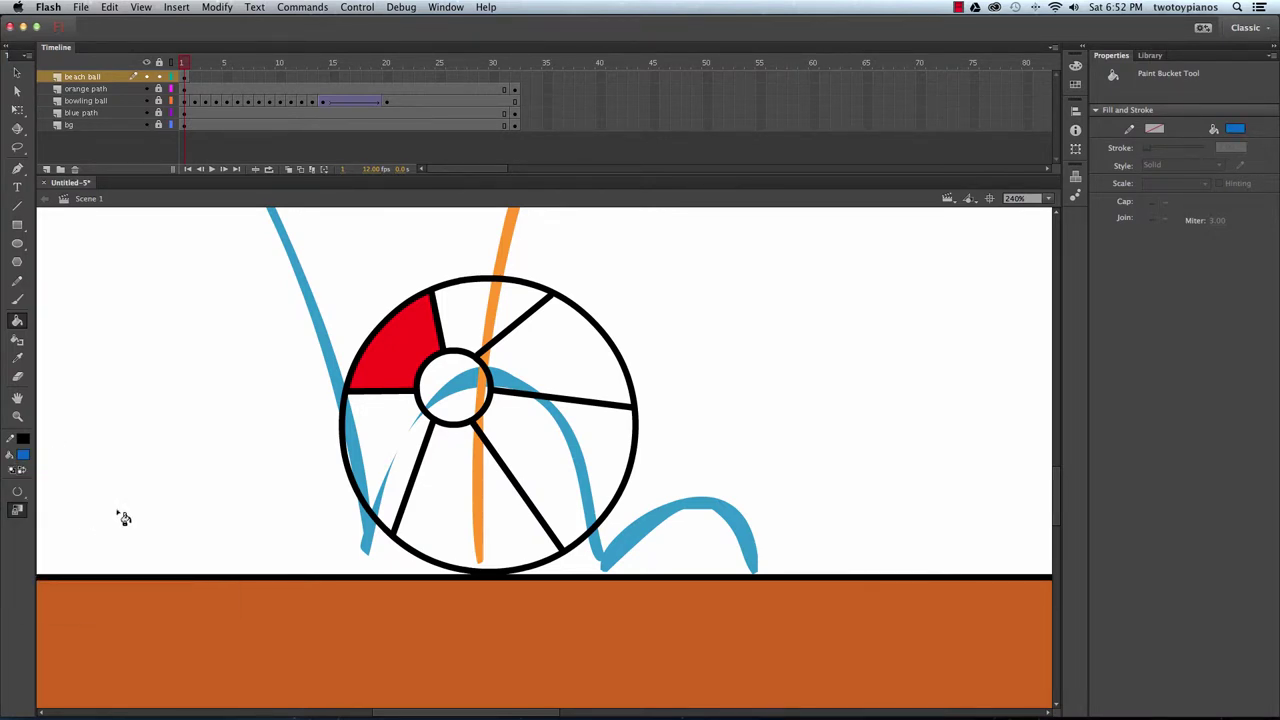
click(468, 472)
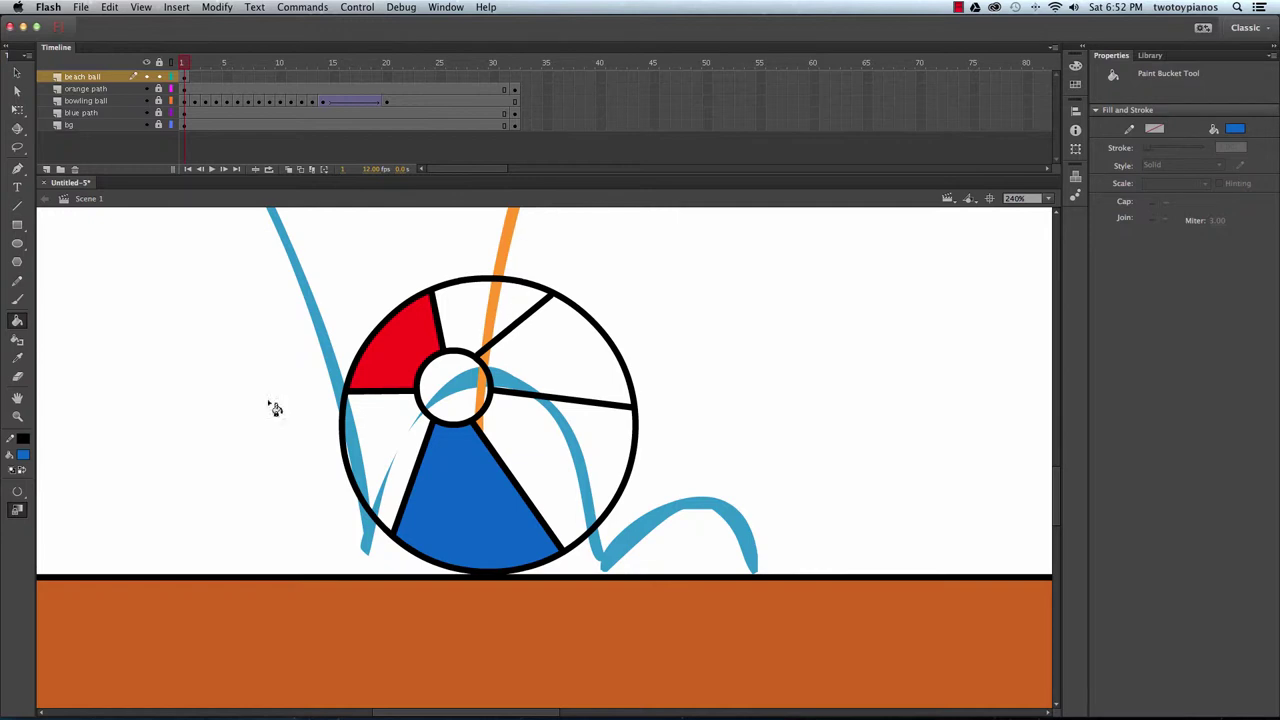
Fill the ball's upper-right segment with yellow.
click(22, 455)
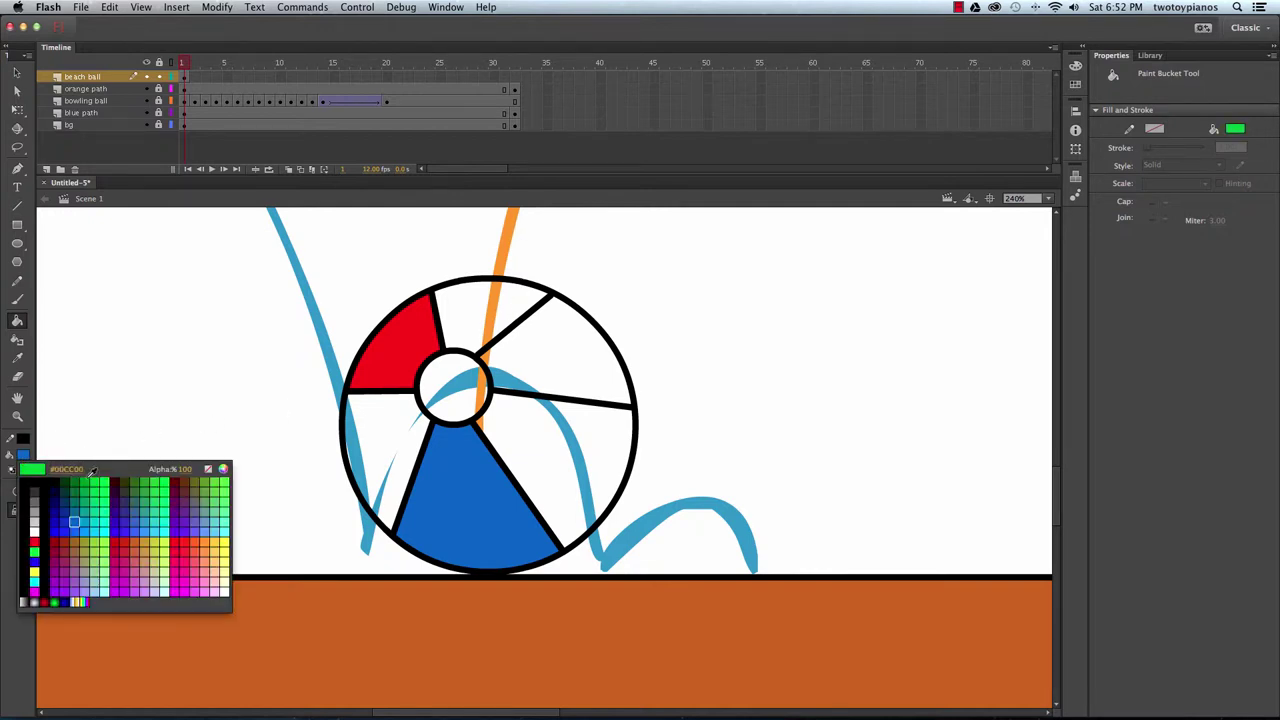
click(226, 545)
click(576, 347)
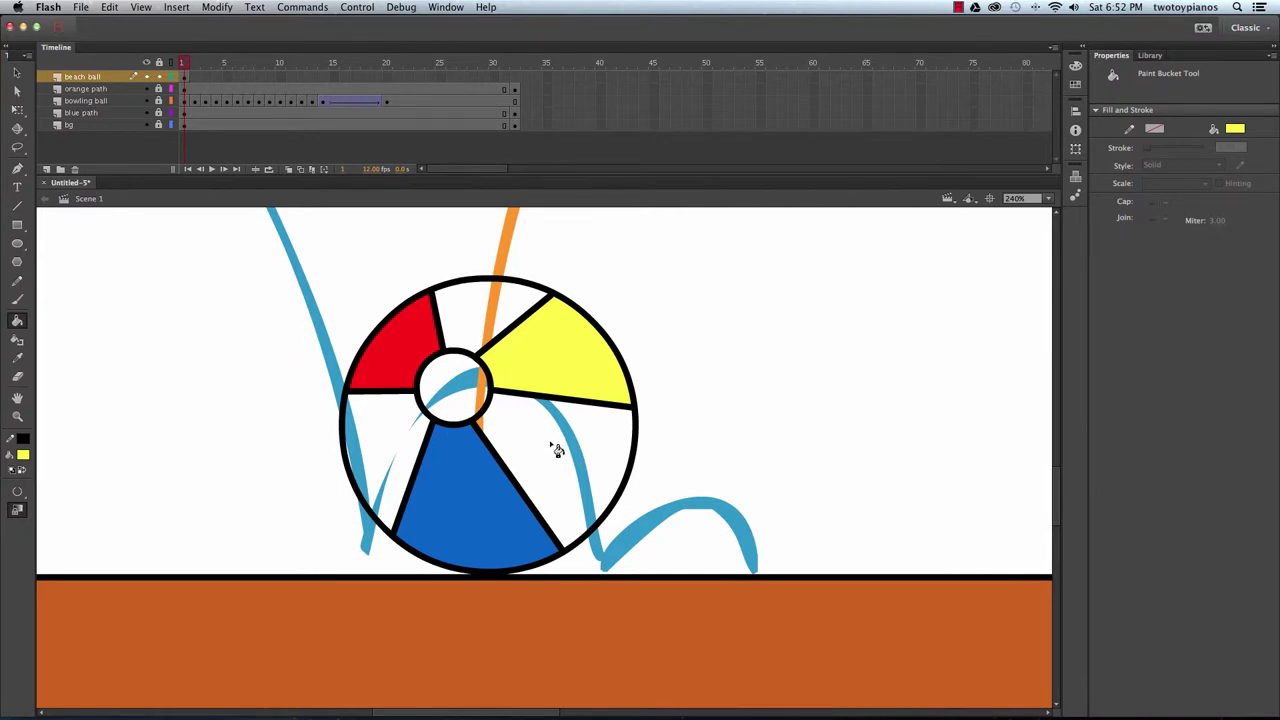
Fill the beach ball's three remaining segments and its small center circle with white.
click(22, 455)
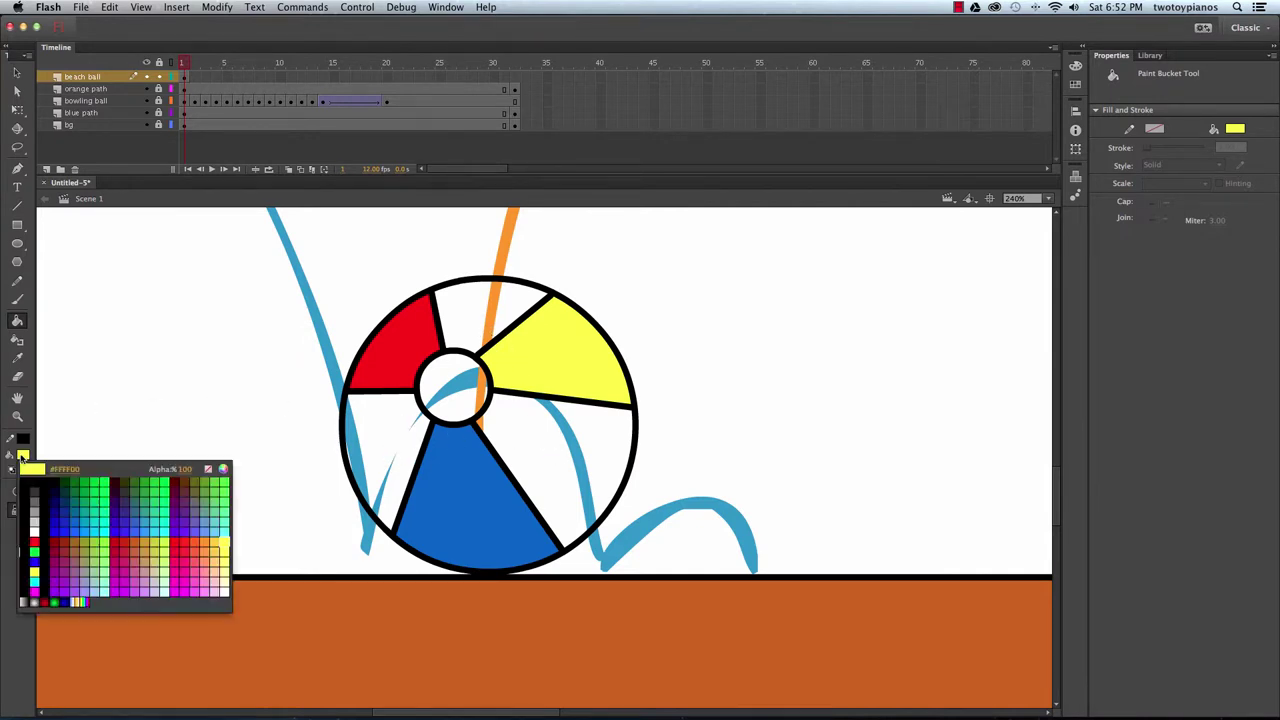
click(34, 531)
click(385, 433)
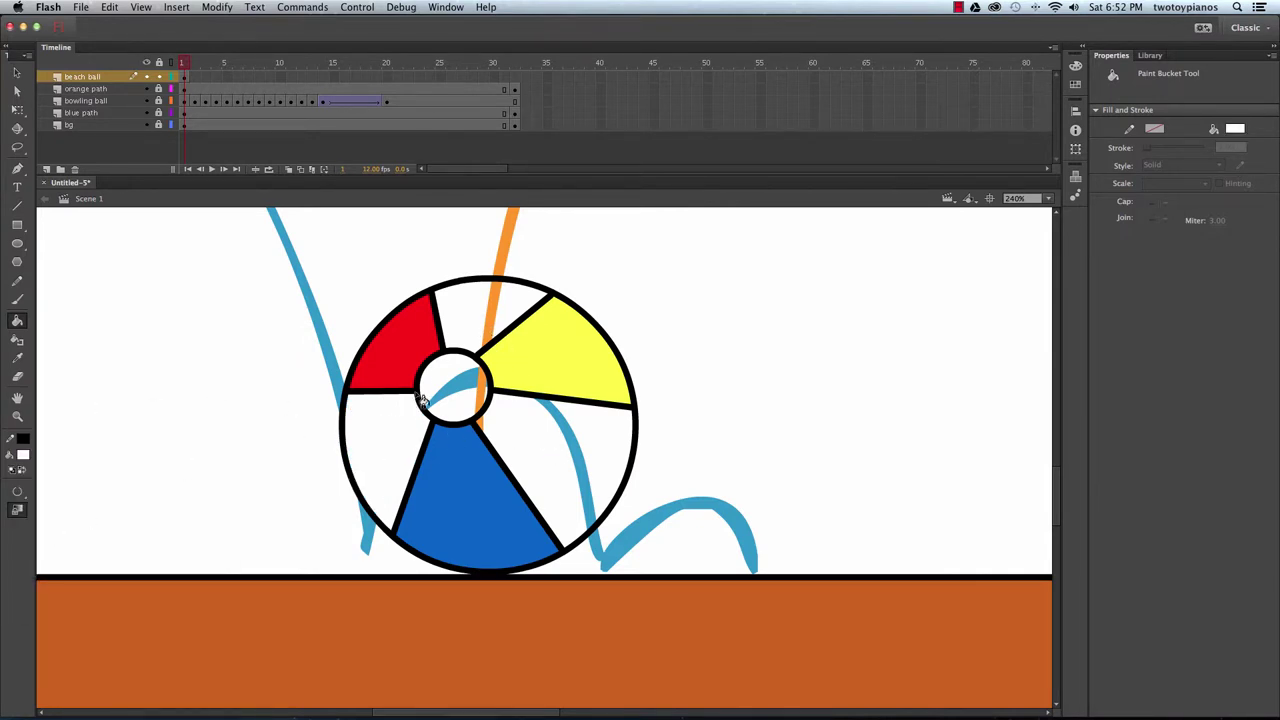
click(423, 400)
click(480, 323)
click(562, 428)
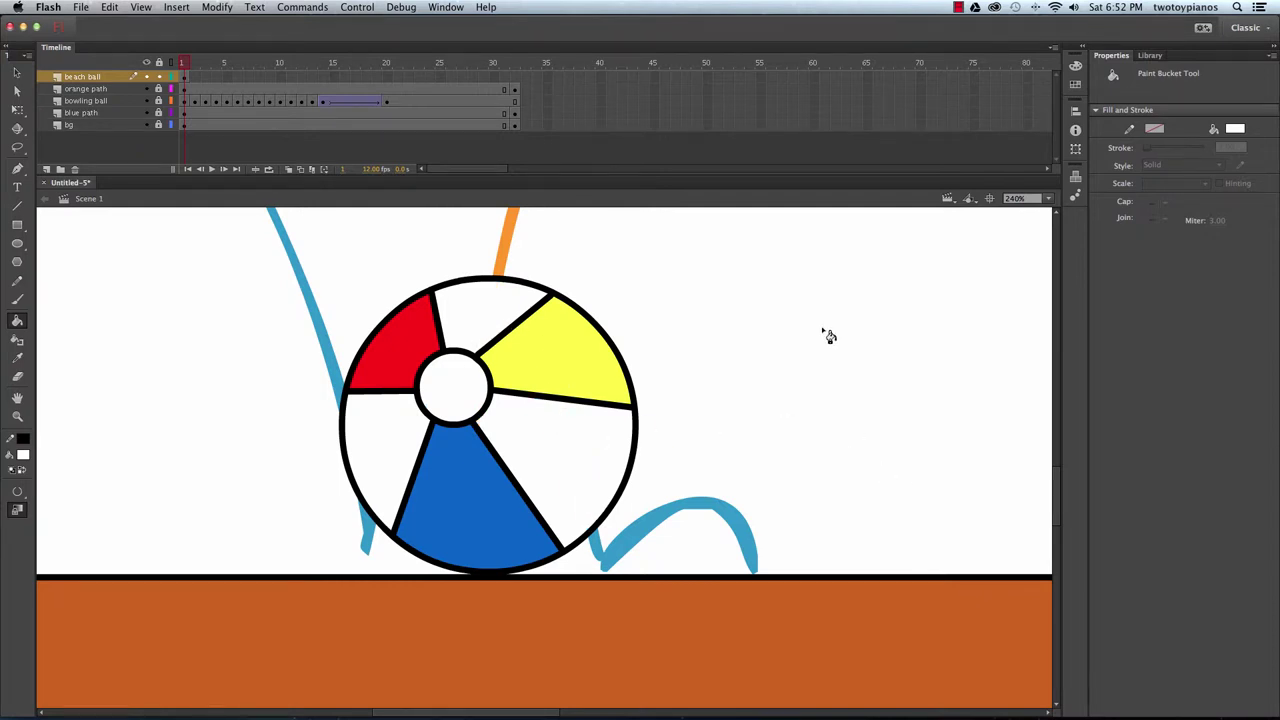
Insert a keyframe at frame 7 of the beach ball layer.
key(super+minus)
key(super+minus)
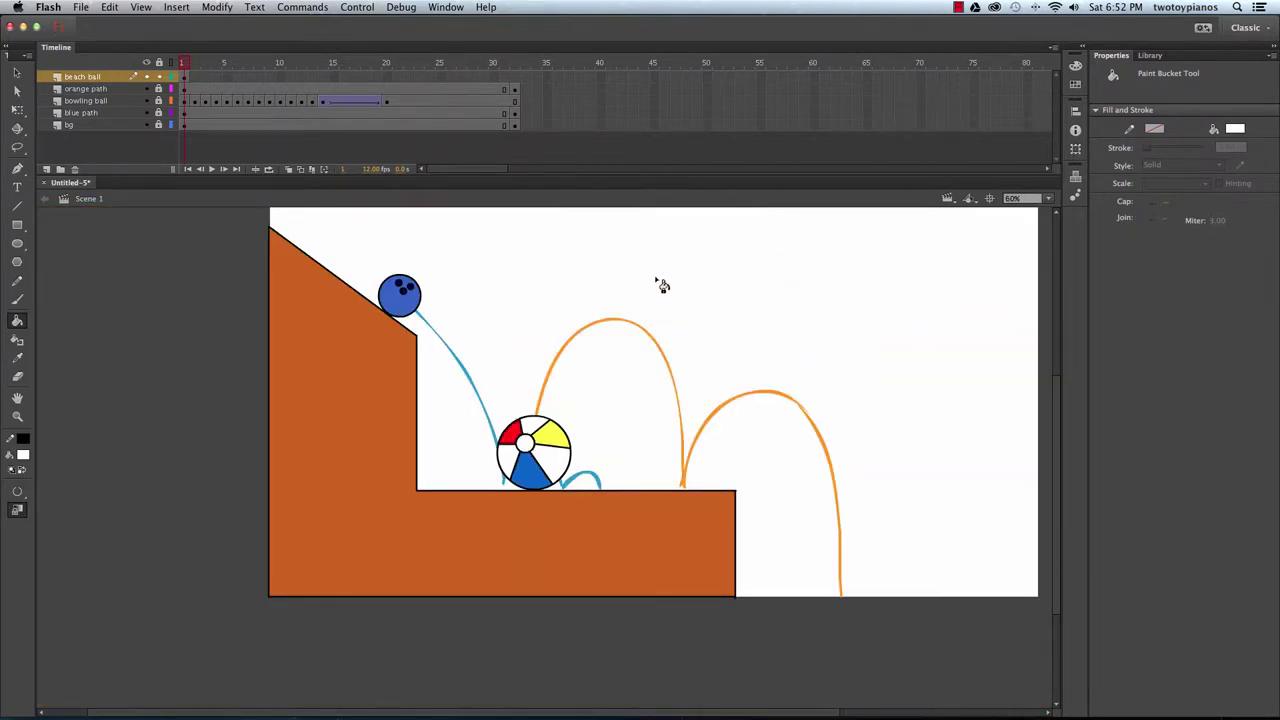
drag(660, 397, 566, 451)
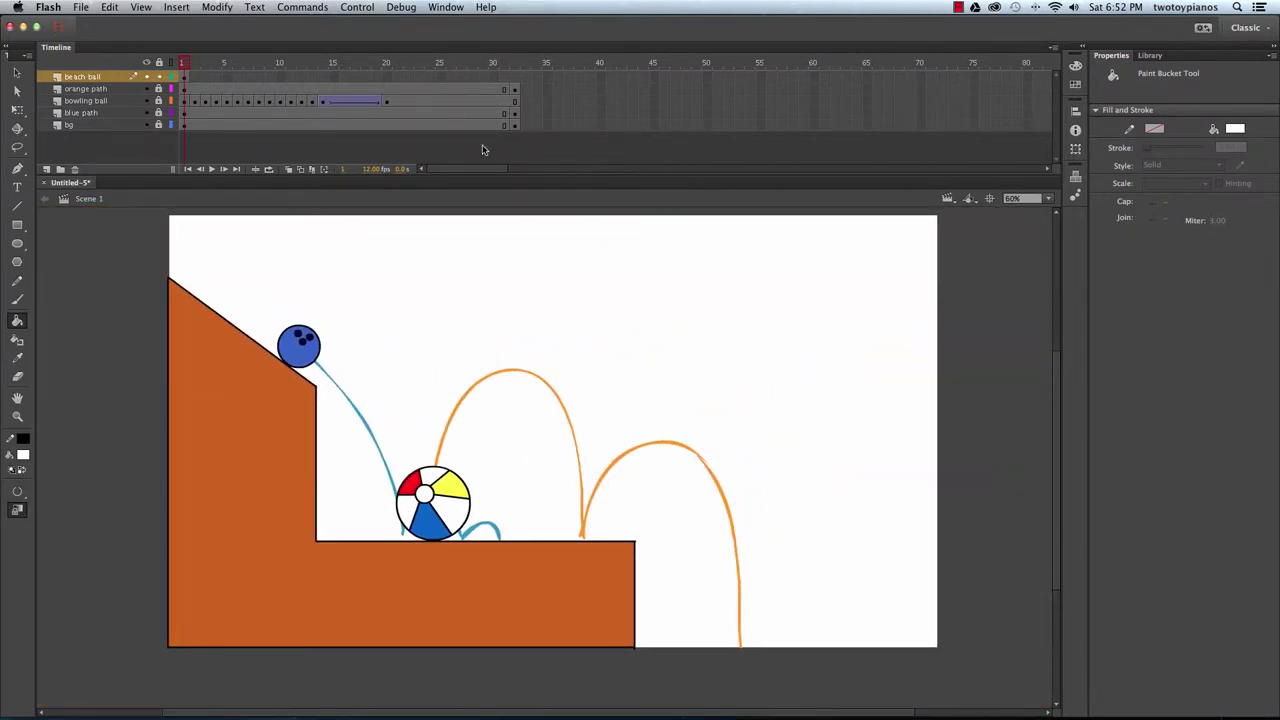
click(248, 77)
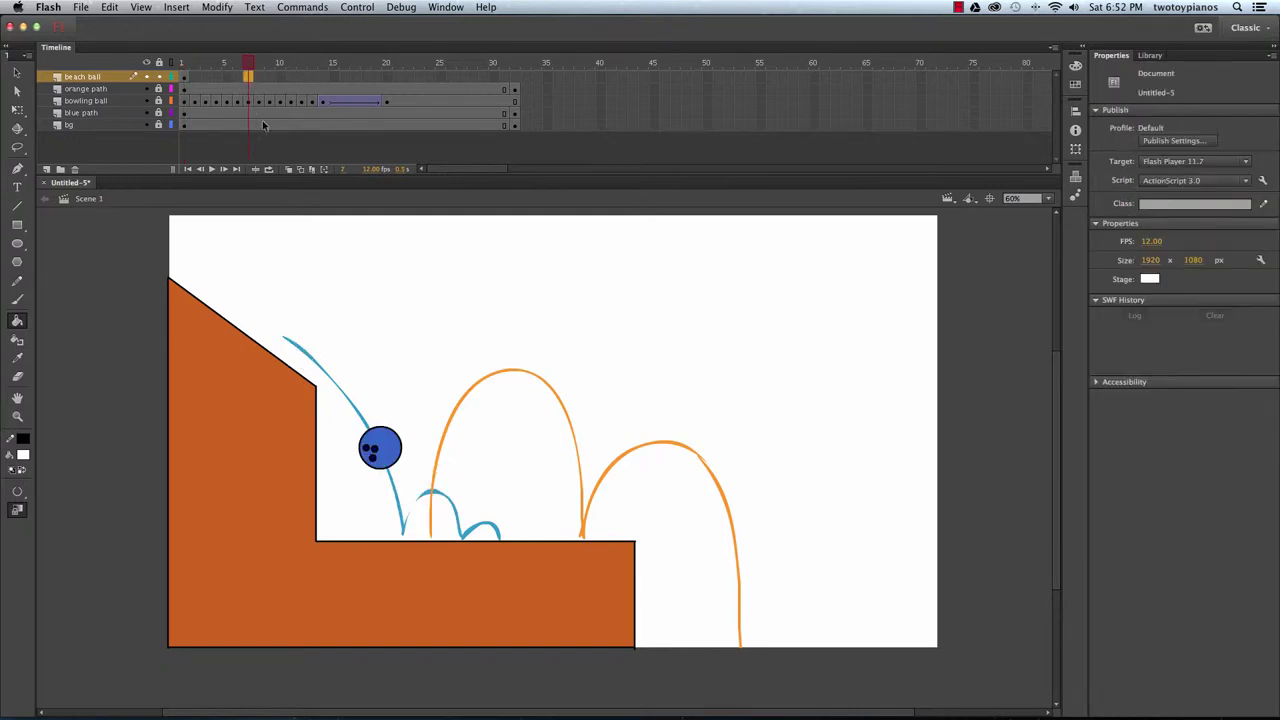
right_click(250, 78)
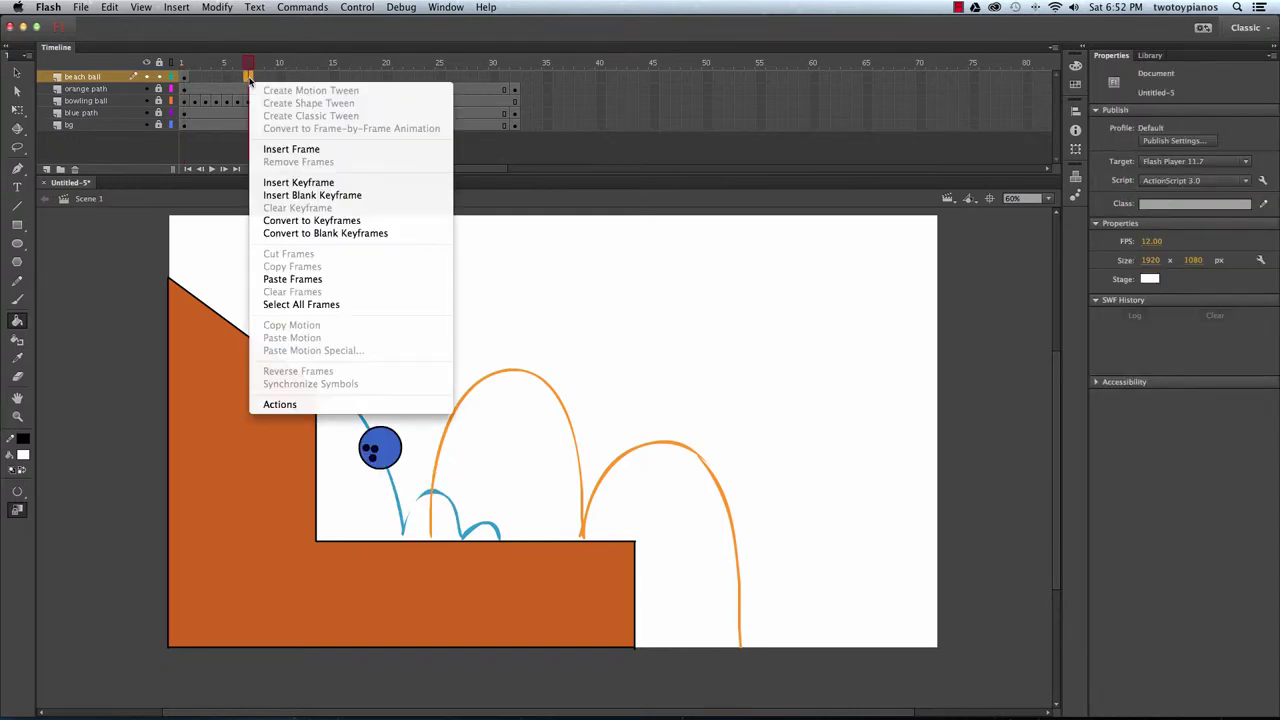
click(300, 183)
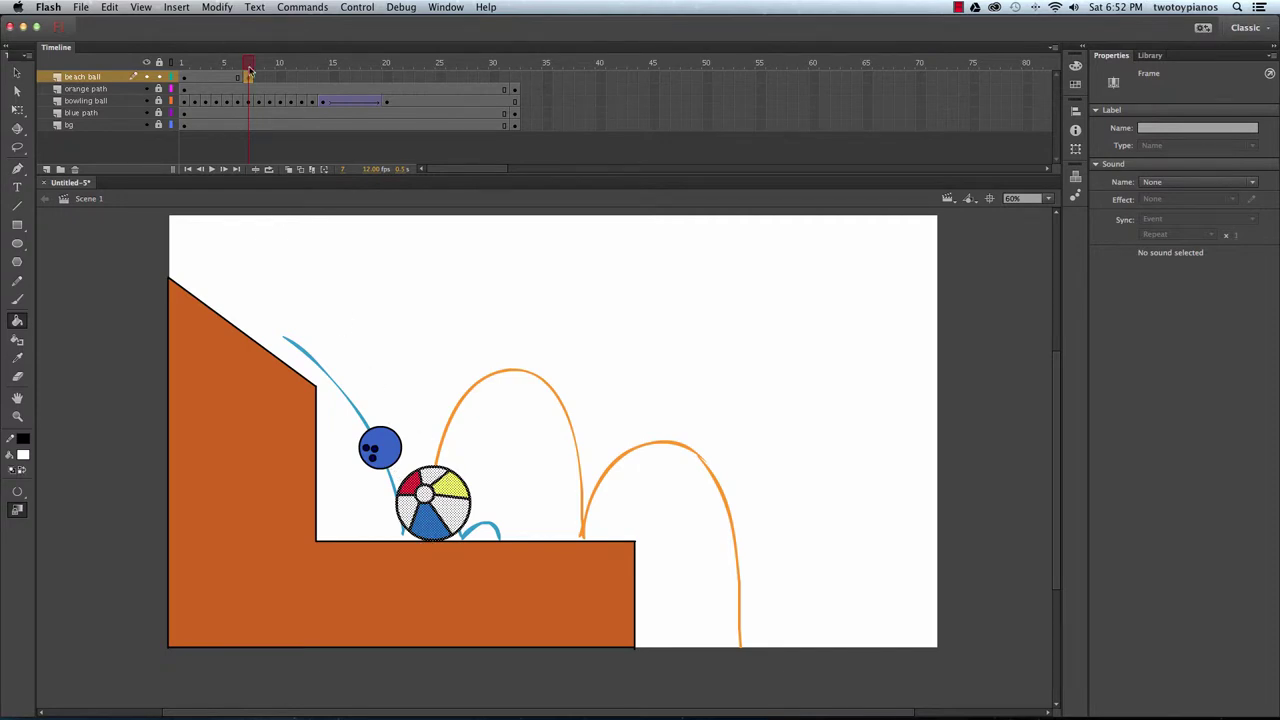
Unlock the bowling ball layer and move the bowling ball at frame 7 down the blue path until it touches the beach ball.
mouse_move(247, 68)
mouse_down()
mouse_move(197, 68)
mouse_move(270, 80)
mouse_move(238, 78)
mouse_move(258, 88)
mouse_up()
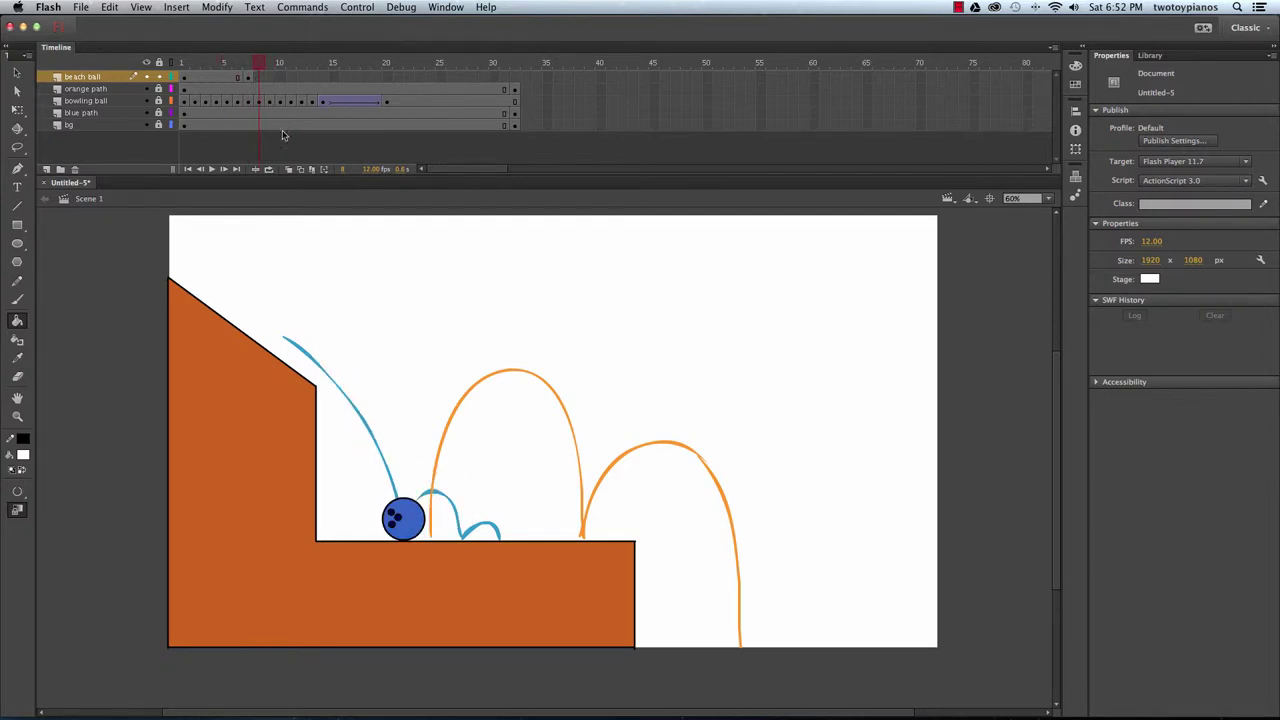
click(252, 63)
drag(252, 63, 255, 120)
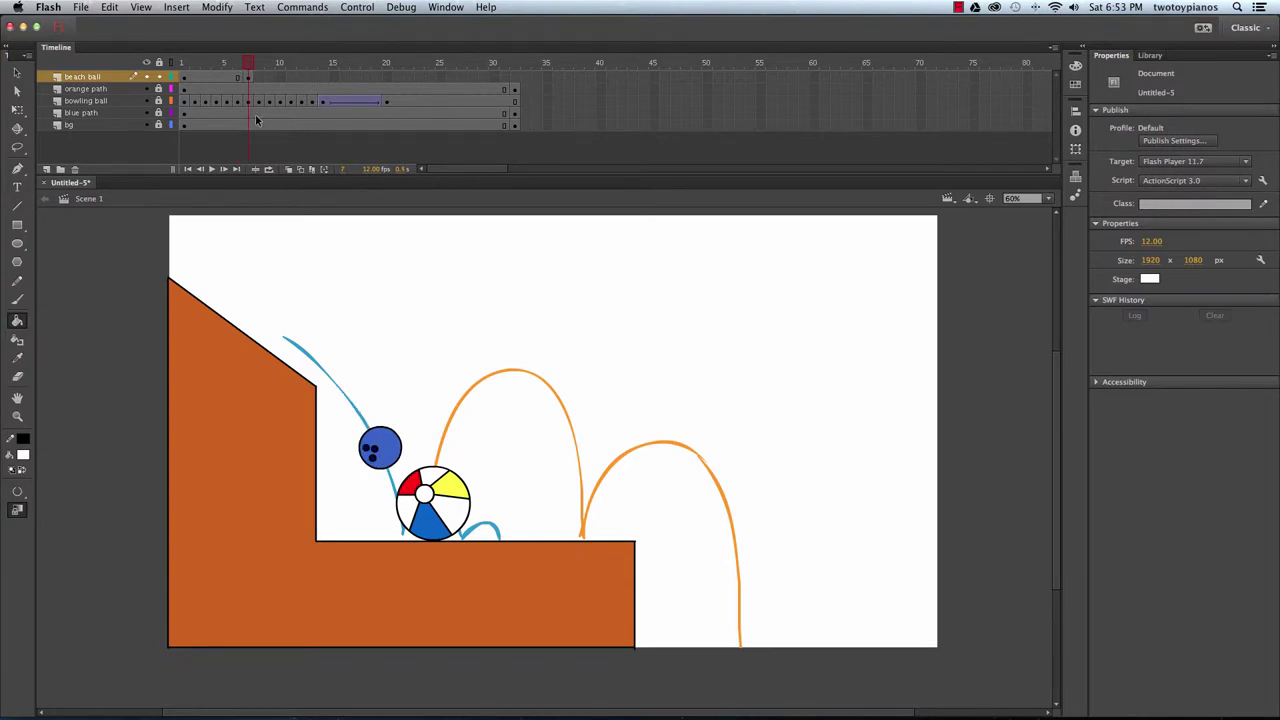
click(114, 103)
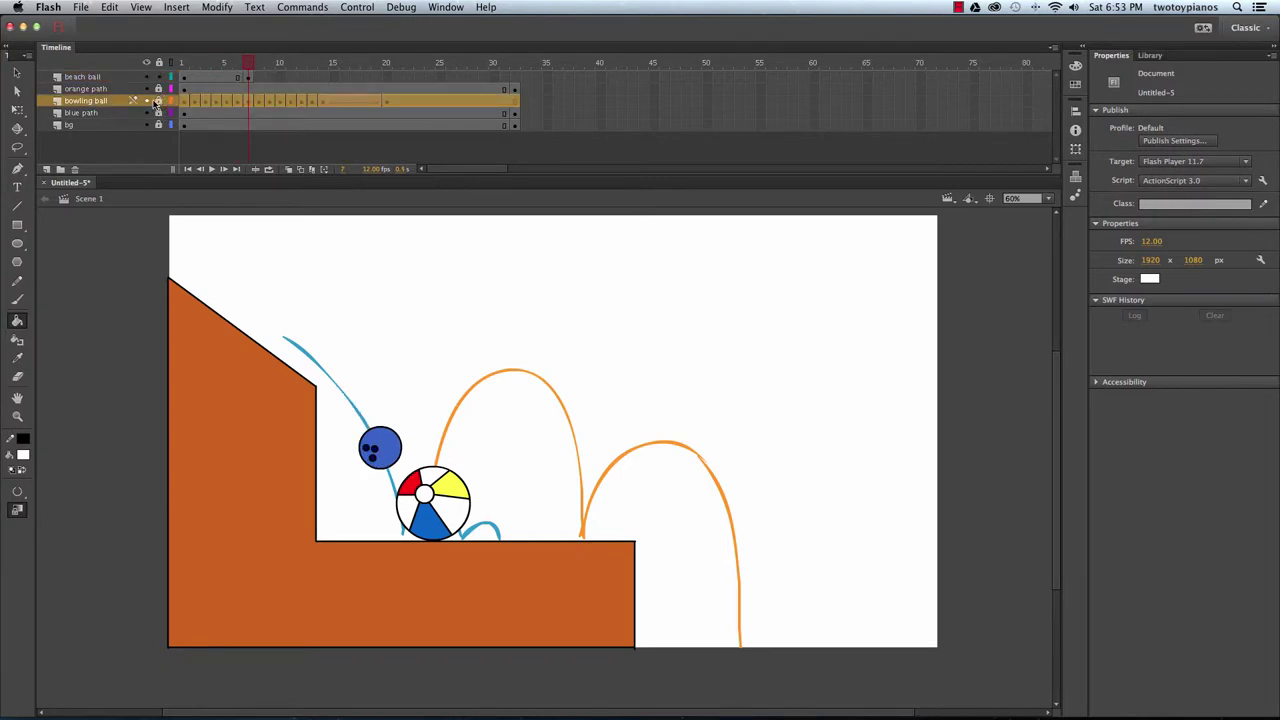
click(249, 101)
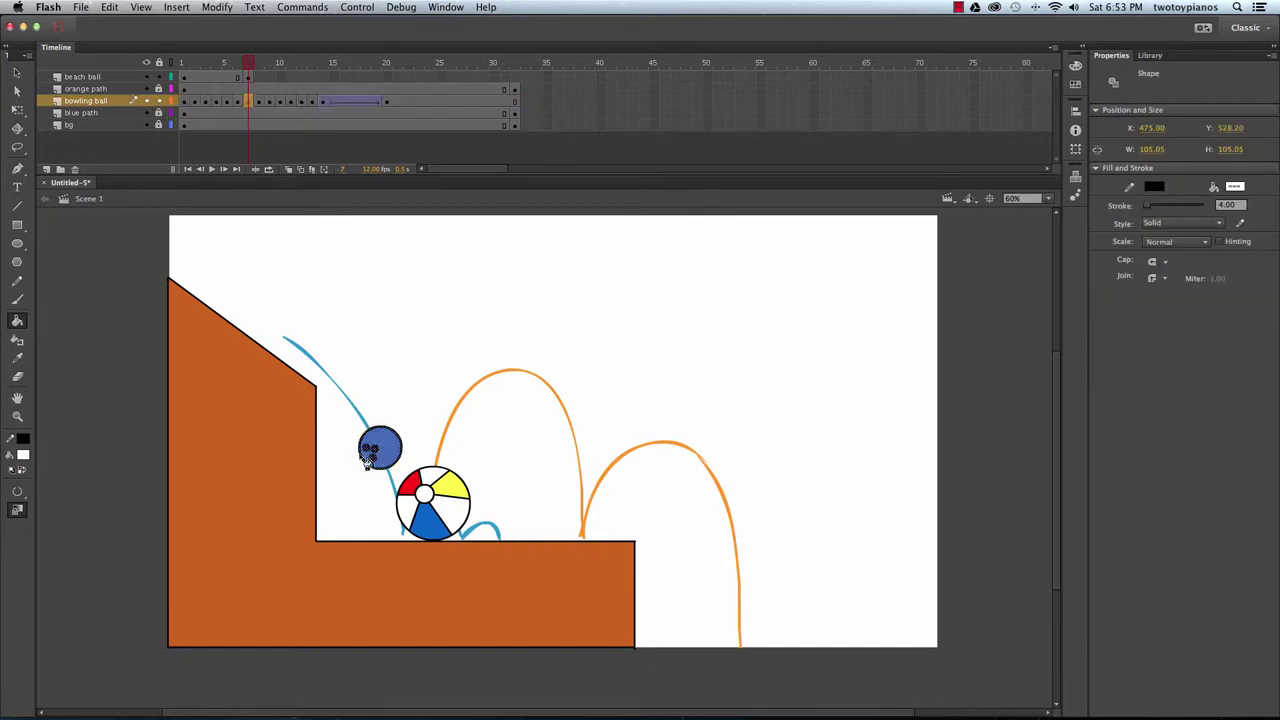
key(v)
drag(390, 442, 391, 468)
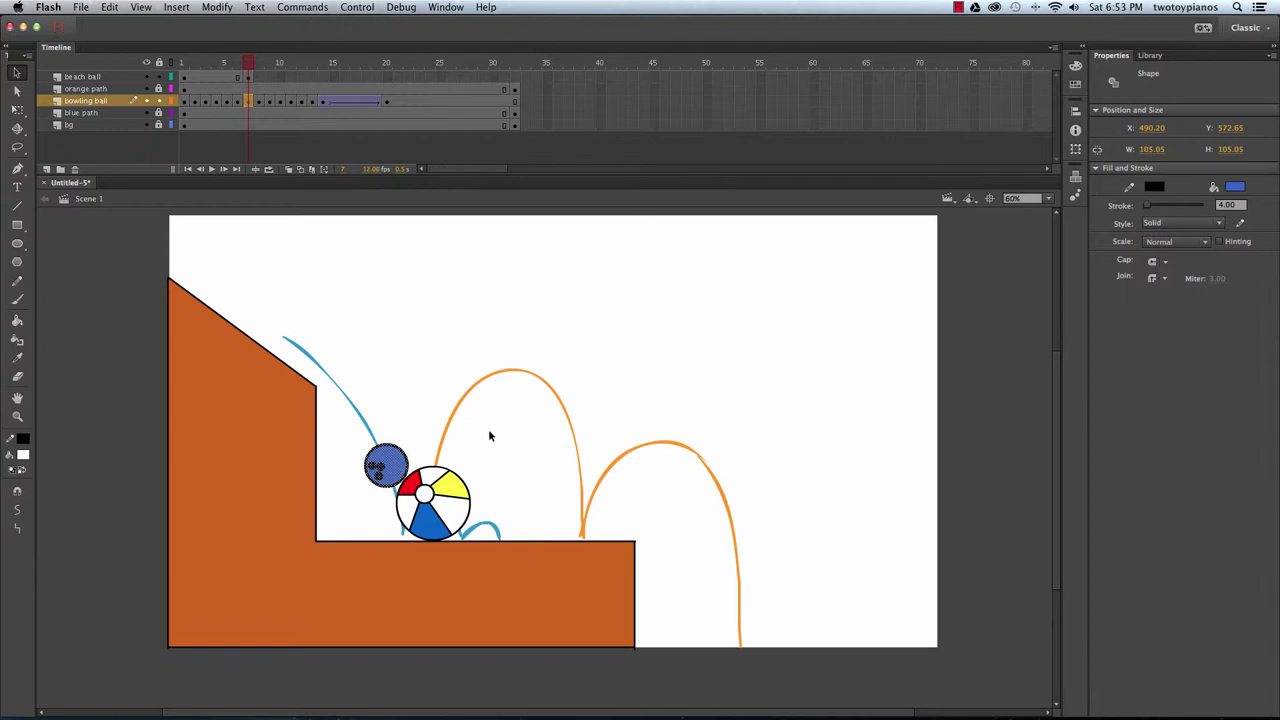
Move the bowling ball at frame 6 slightly farther down the blue path, and lock the bowling ball layer.
drag(247, 68, 234, 68)
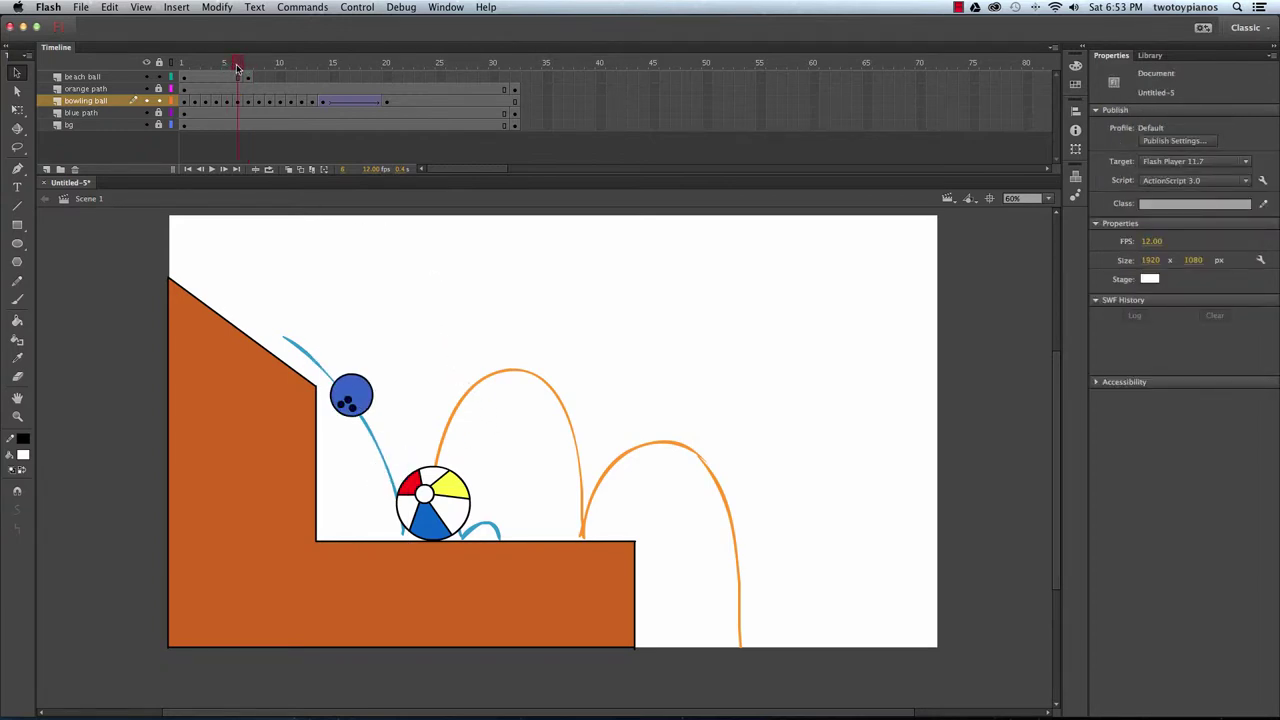
drag(321, 357, 392, 442)
drag(358, 396, 364, 406)
drag(237, 66, 243, 134)
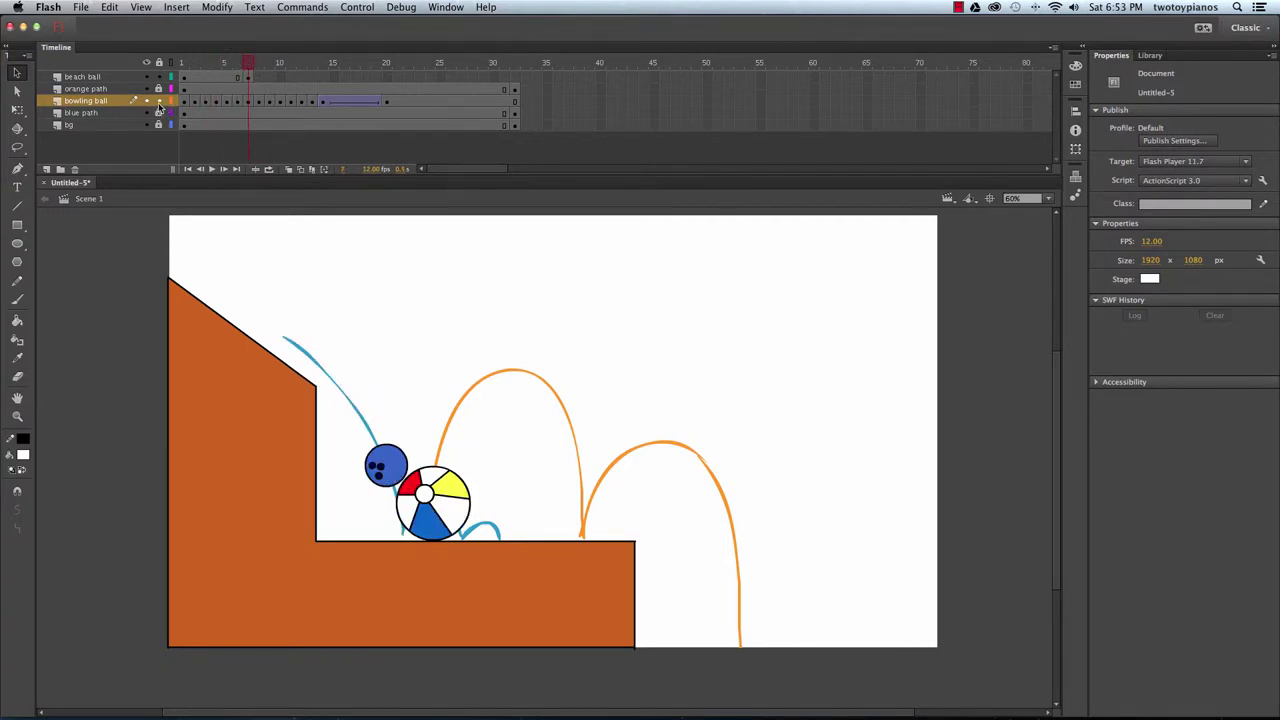
Insert a keyframe at frame 8 of the beach ball layer and move the beach ball up along the start of the orange path.
click(126, 78)
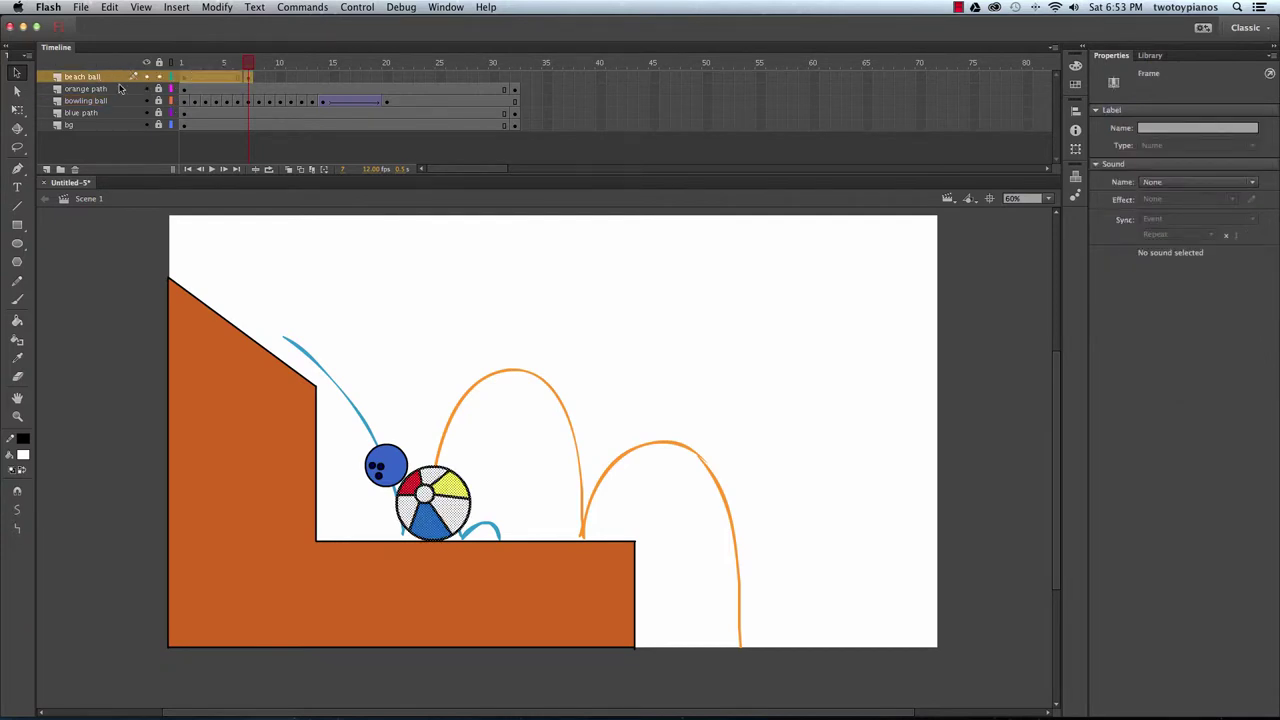
click(259, 77)
key(F7)
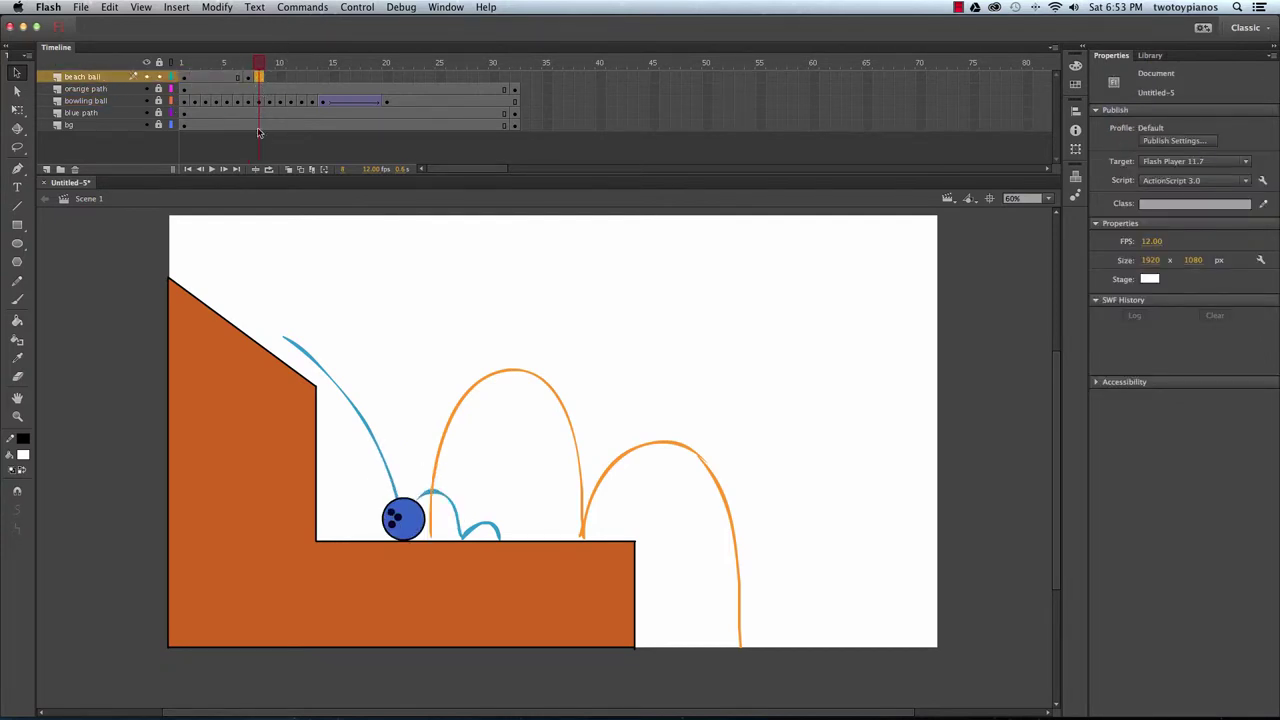
right_click(260, 79)
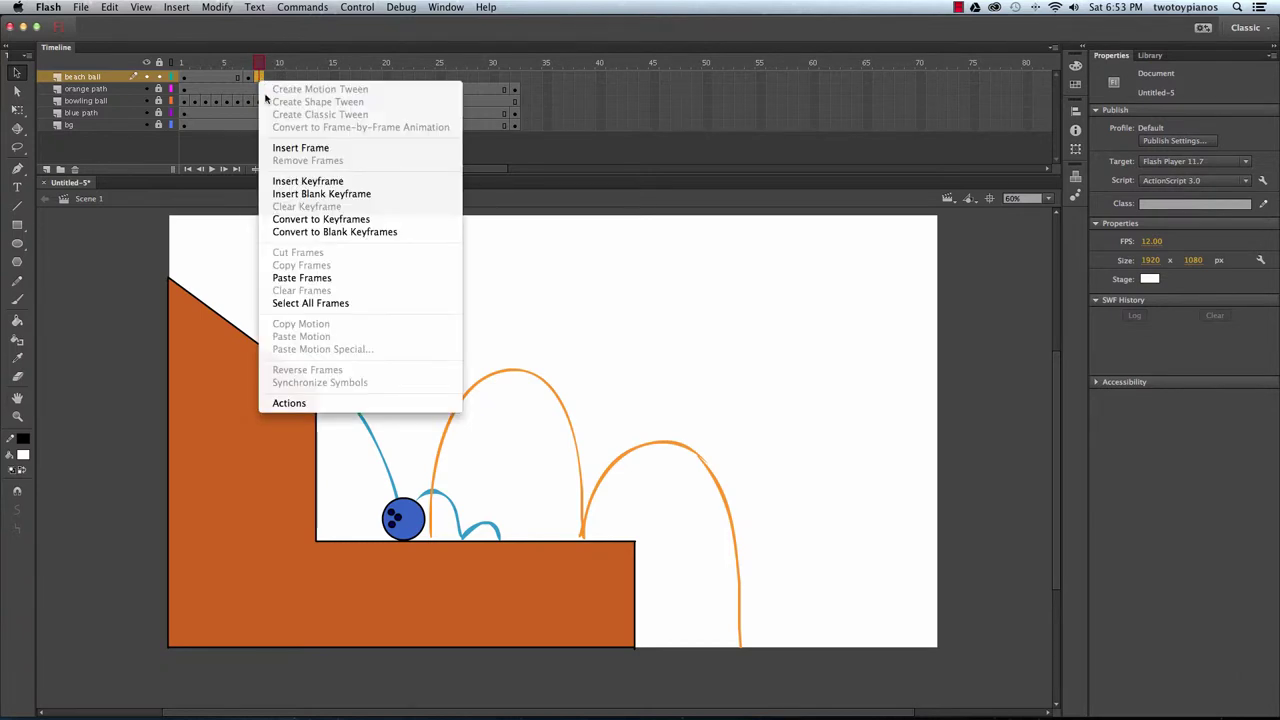
click(303, 181)
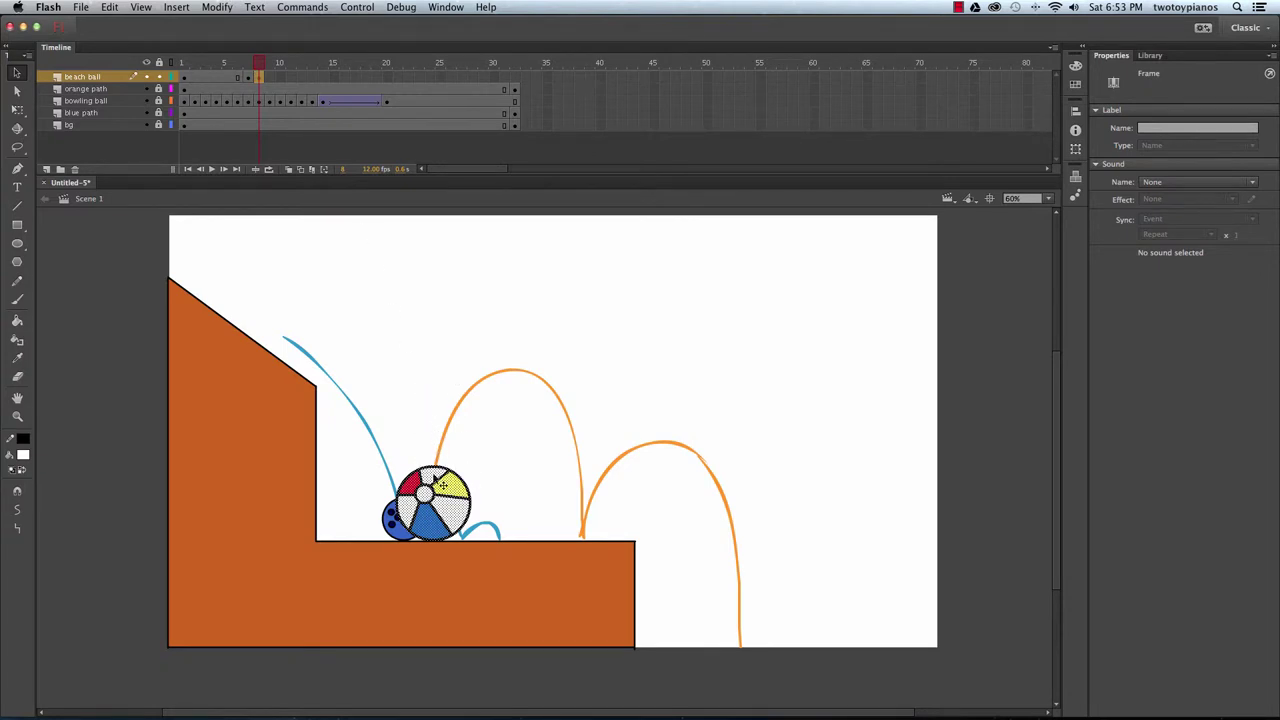
click(441, 510)
drag(441, 512, 453, 458)
Play the animation from frame 1 and review the moment the bowling ball hits the beach ball.
drag(260, 66, 137, 70)
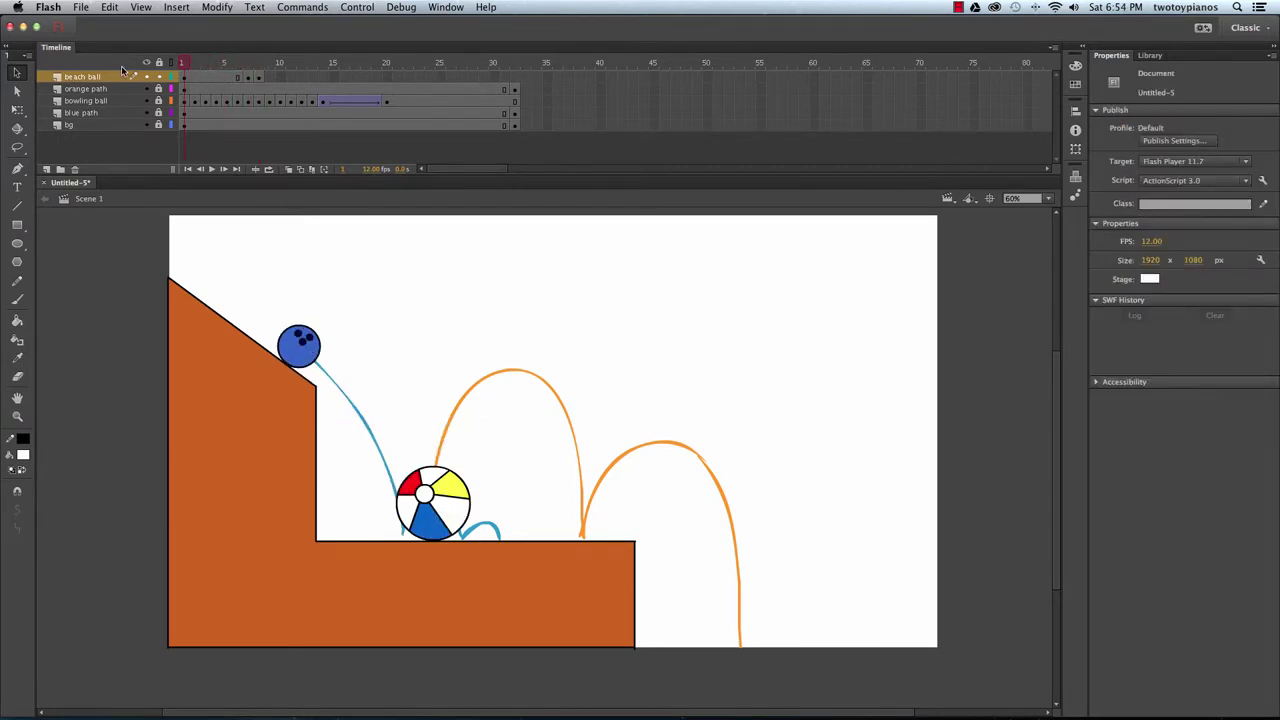
key(Return)
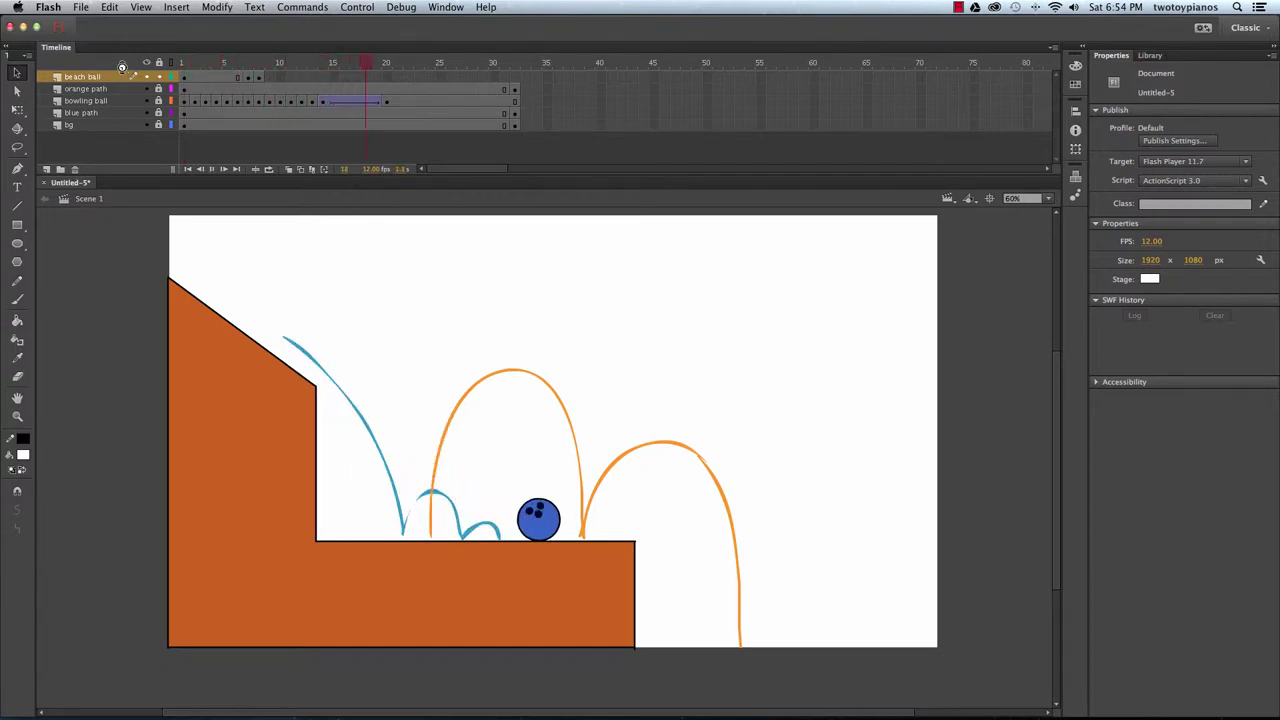
drag(295, 66, 253, 78)
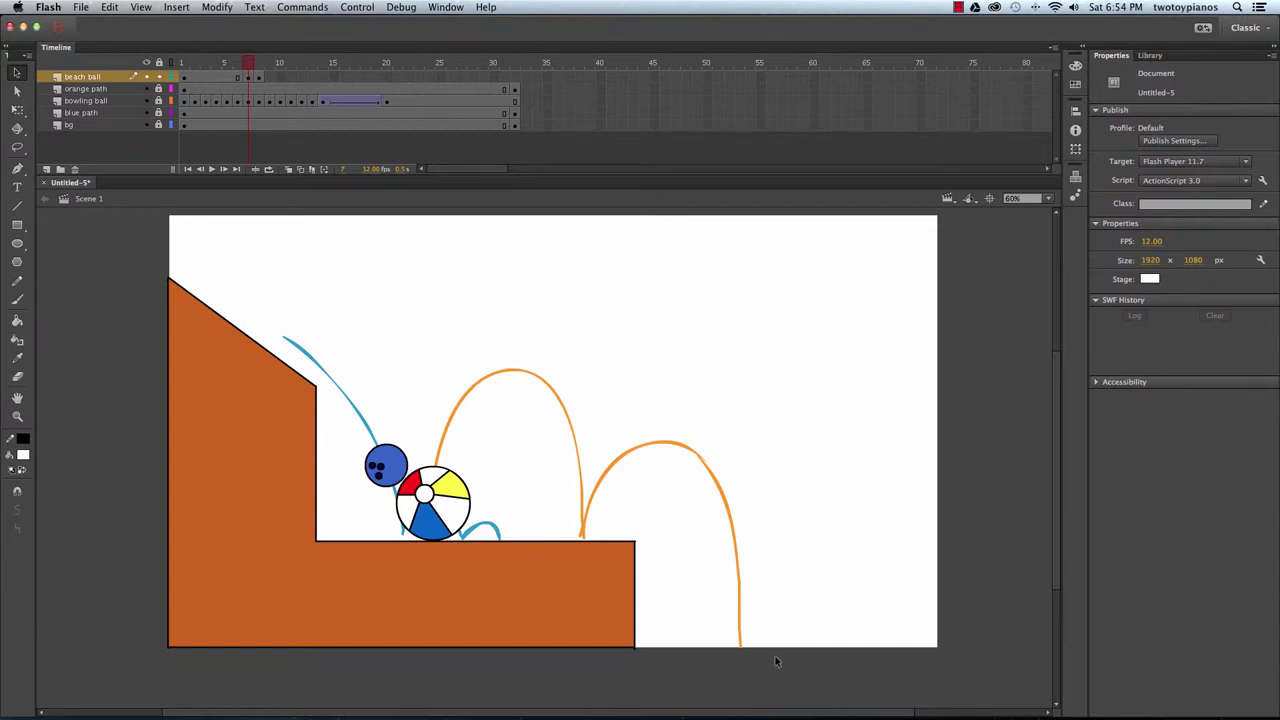
Insert a keyframe at frame 13 of the beach ball layer and move the beach ball to the peak of the first orange arc.
drag(252, 64, 313, 60)
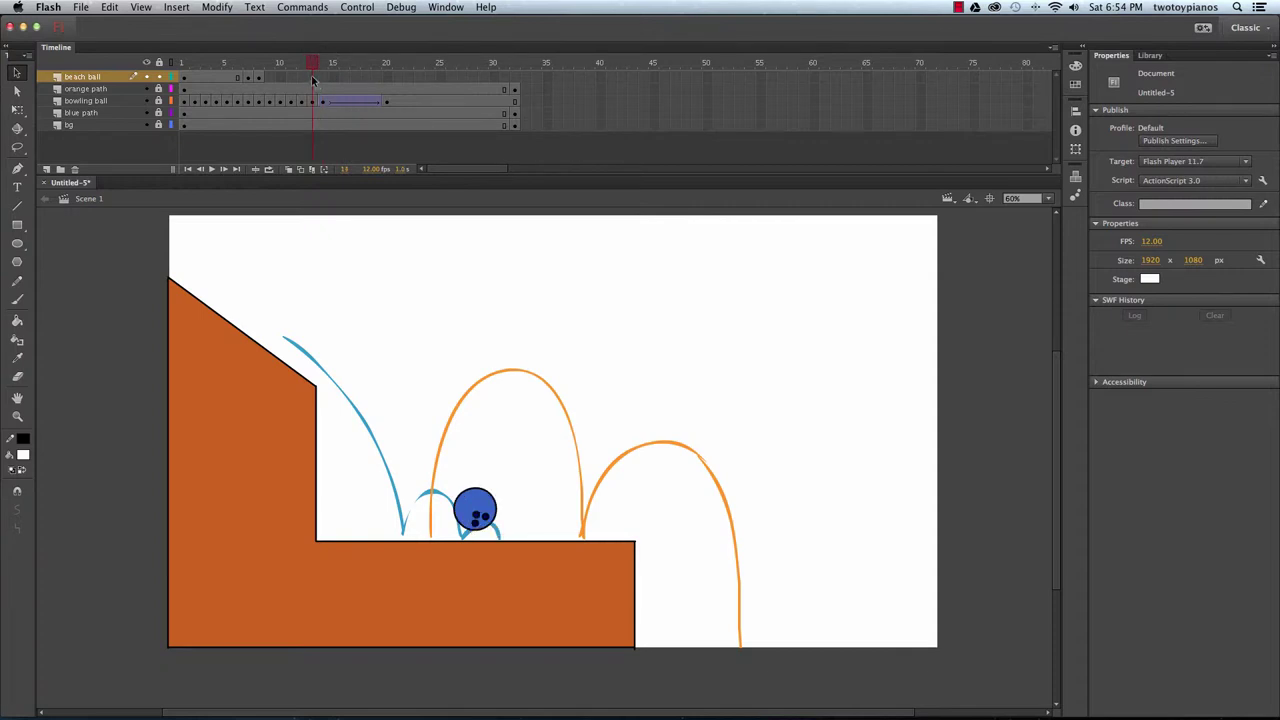
right_click(312, 79)
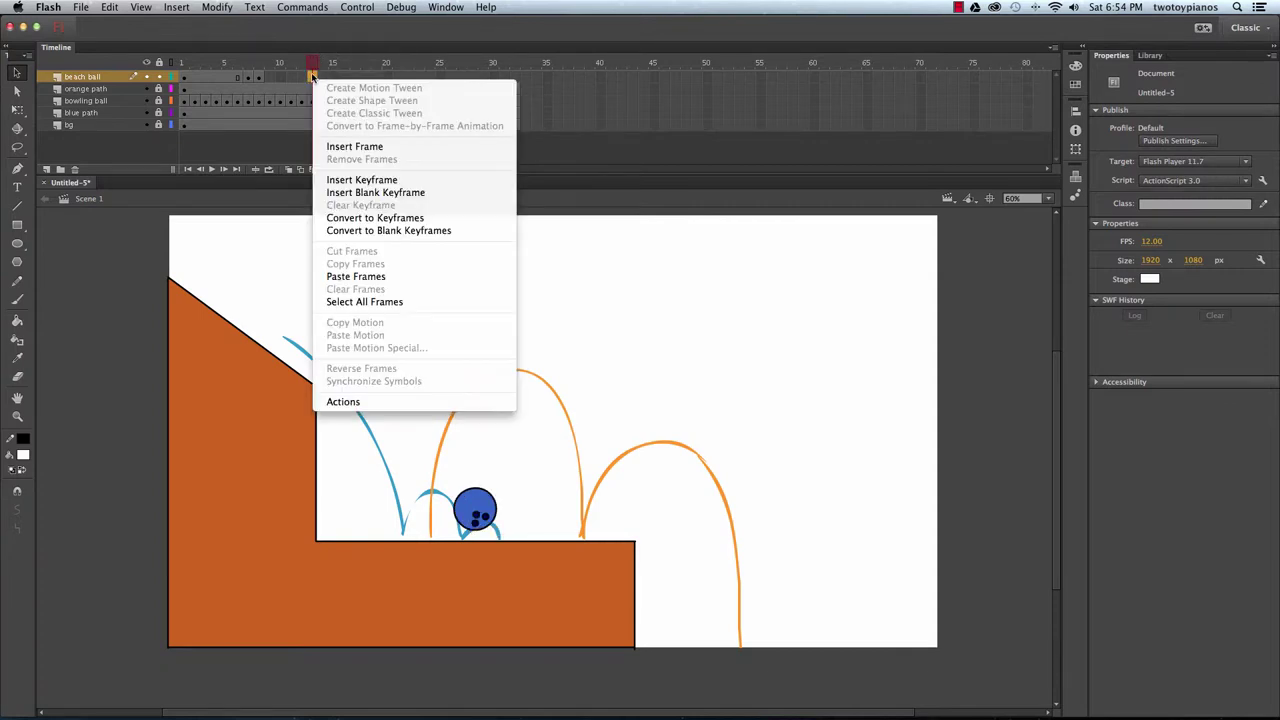
click(349, 179)
drag(442, 458, 525, 364)
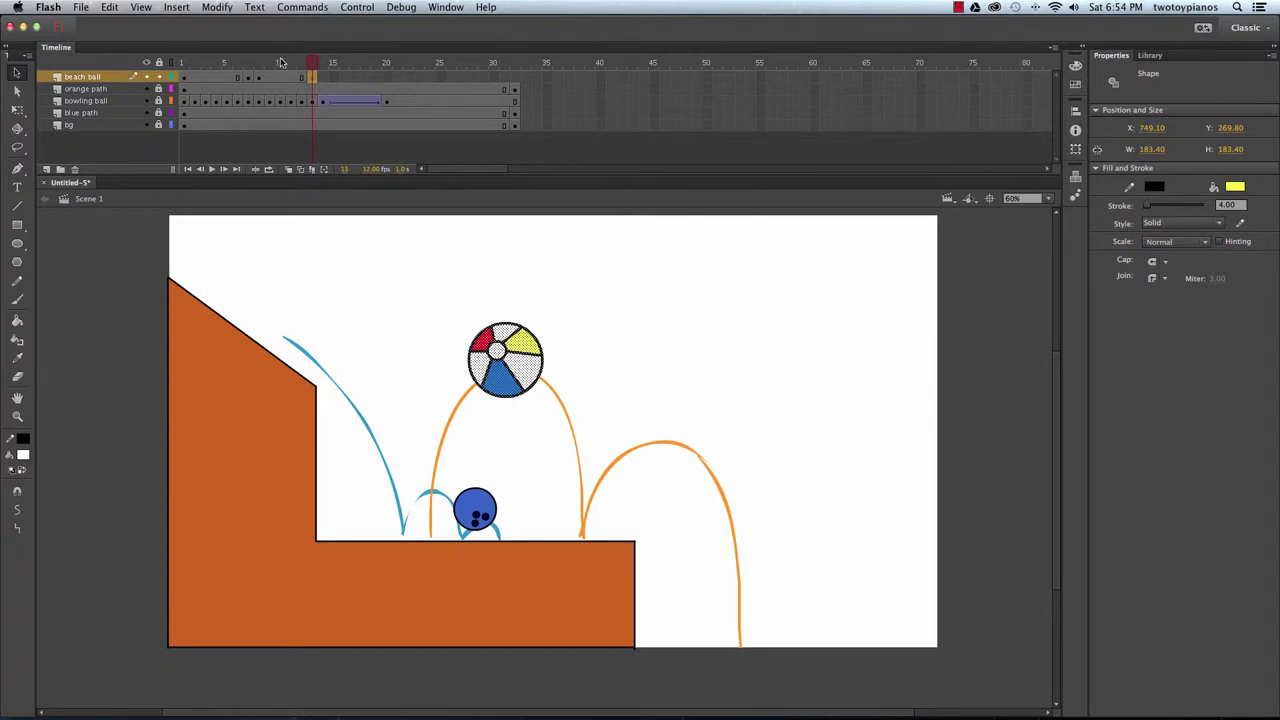
Insert a keyframe at frame 19 of the beach ball layer and place the beach ball on the ledge where the first orange arc lands.
click(385, 64)
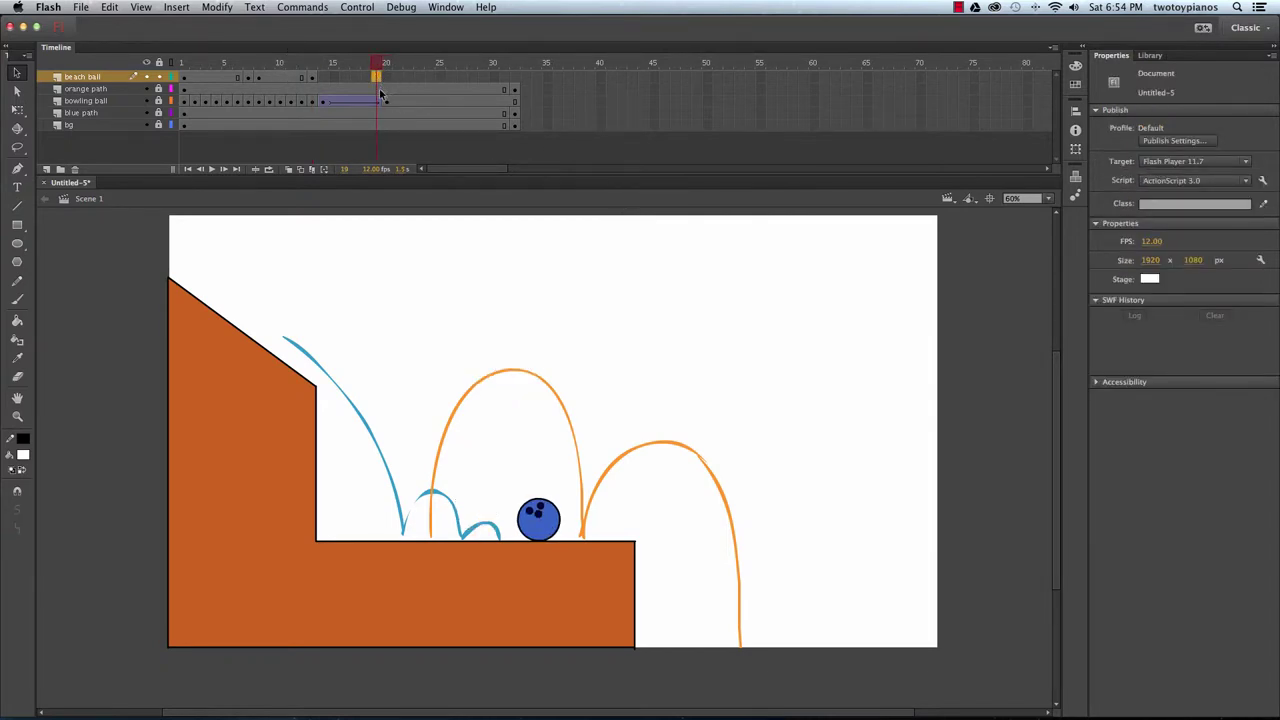
right_click(379, 80)
click(437, 181)
click(516, 370)
drag(516, 370, 606, 514)
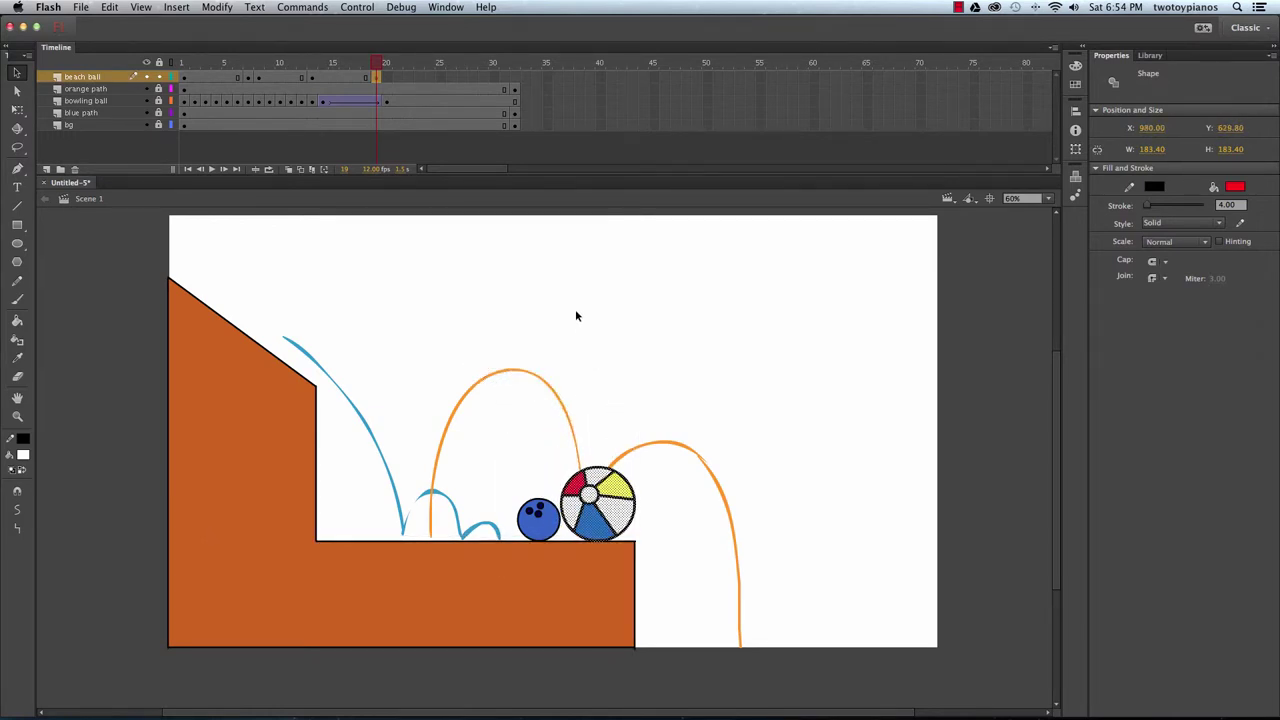
Nudge the beach ball at frame 13 slightly right and up at the first arc's peak.
drag(355, 68, 313, 67)
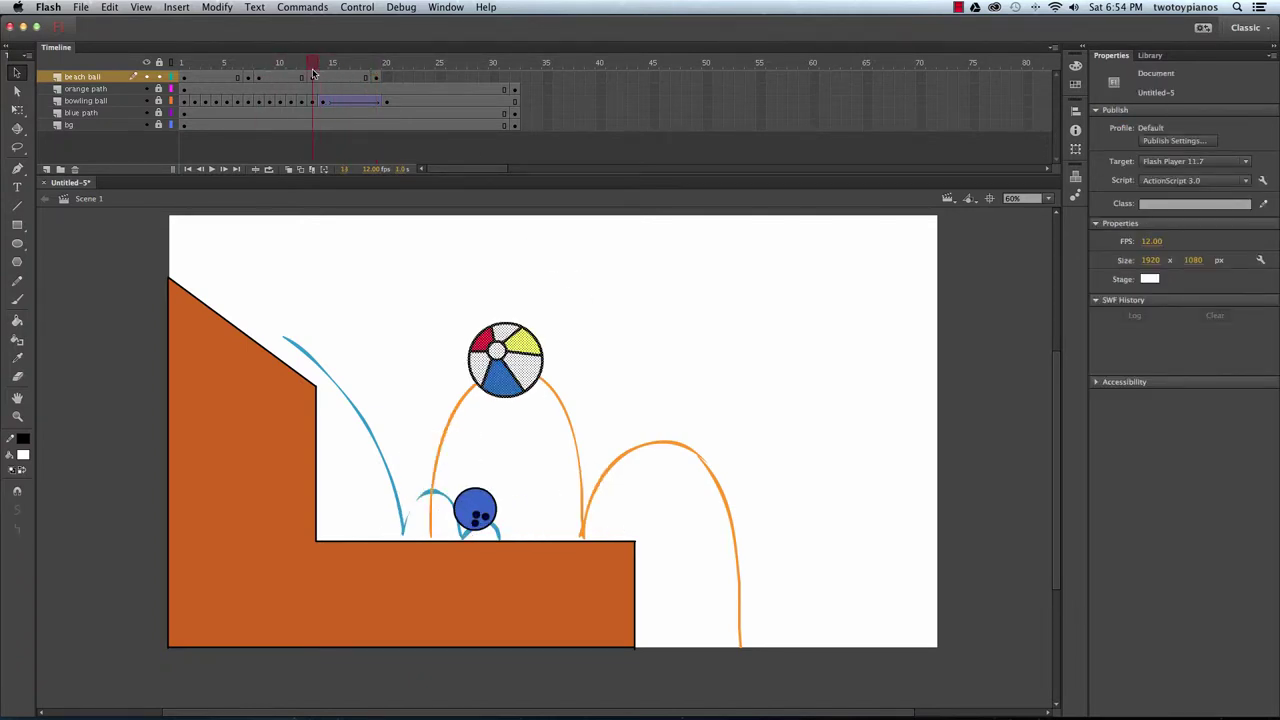
click(314, 78)
drag(512, 361, 522, 358)
Insert a keyframe at frame 24 of the beach ball layer and move the beach ball to the peak of the second orange arc.
drag(312, 63, 430, 77)
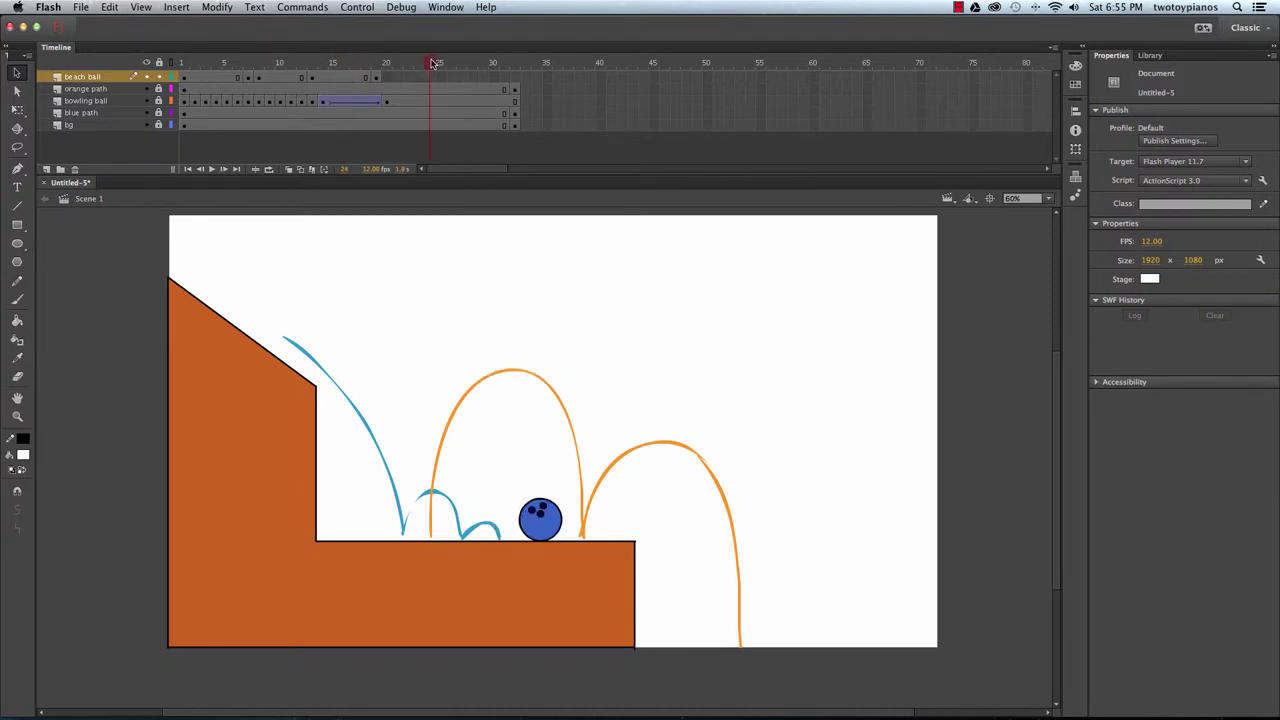
right_click(430, 77)
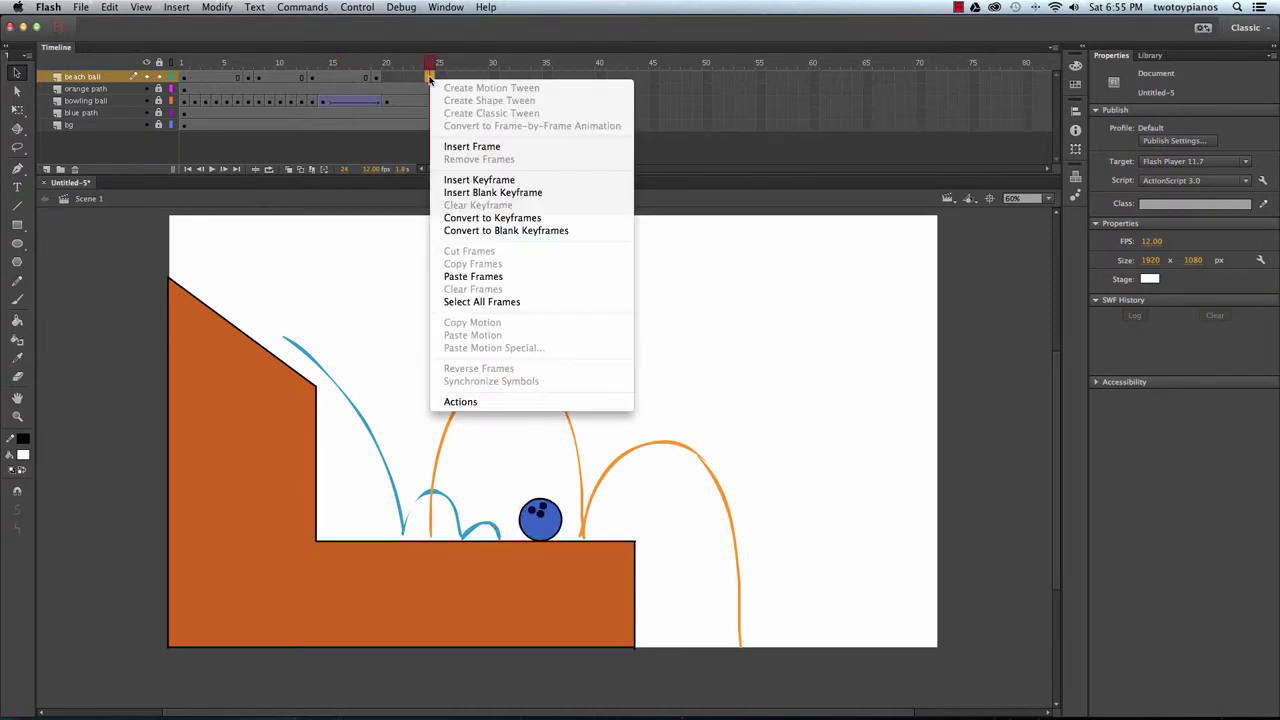
click(470, 176)
drag(602, 506, 660, 436)
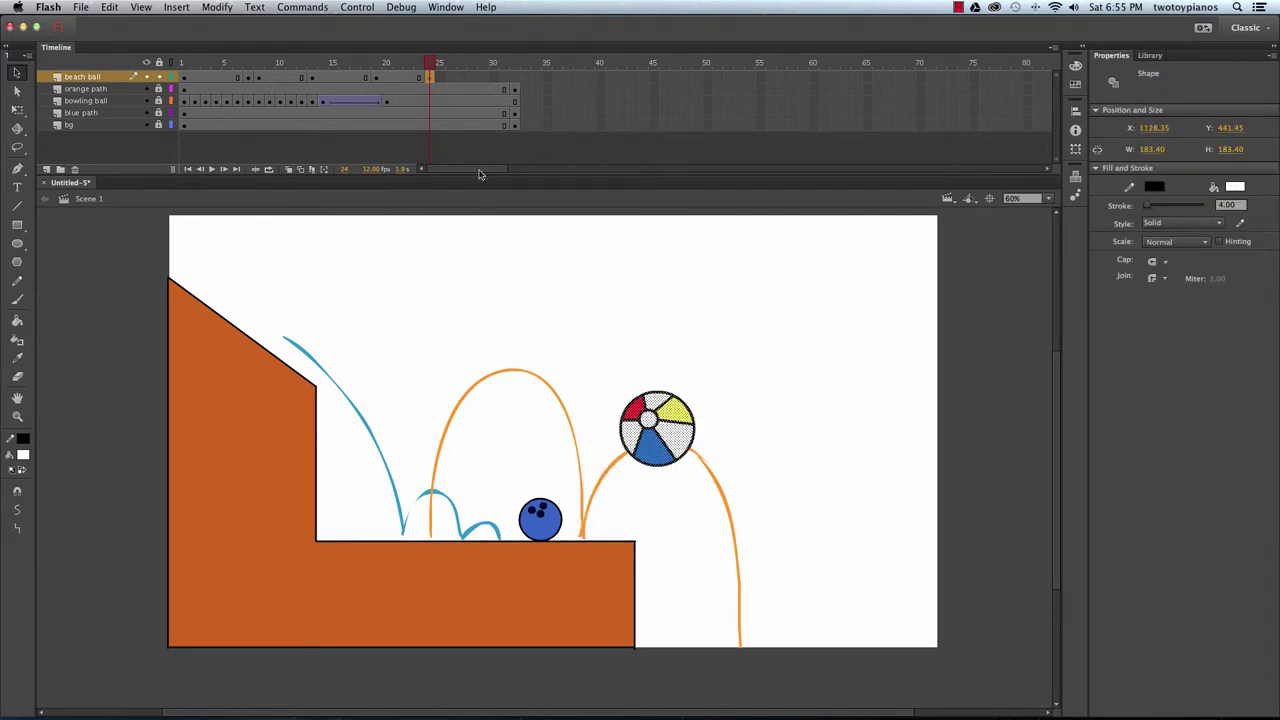
Insert a keyframe at frame 32 of the beach ball layer and move the beach ball below the stage at the orange path's end.
click(515, 77)
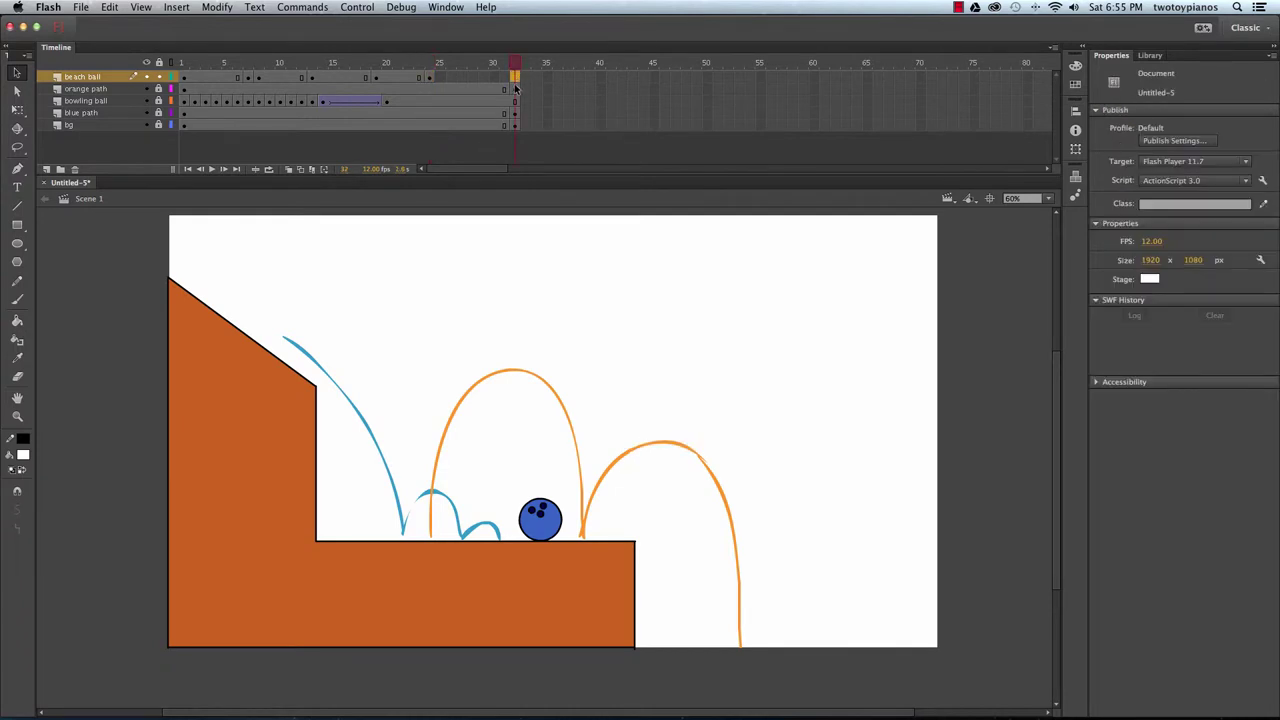
right_click(515, 78)
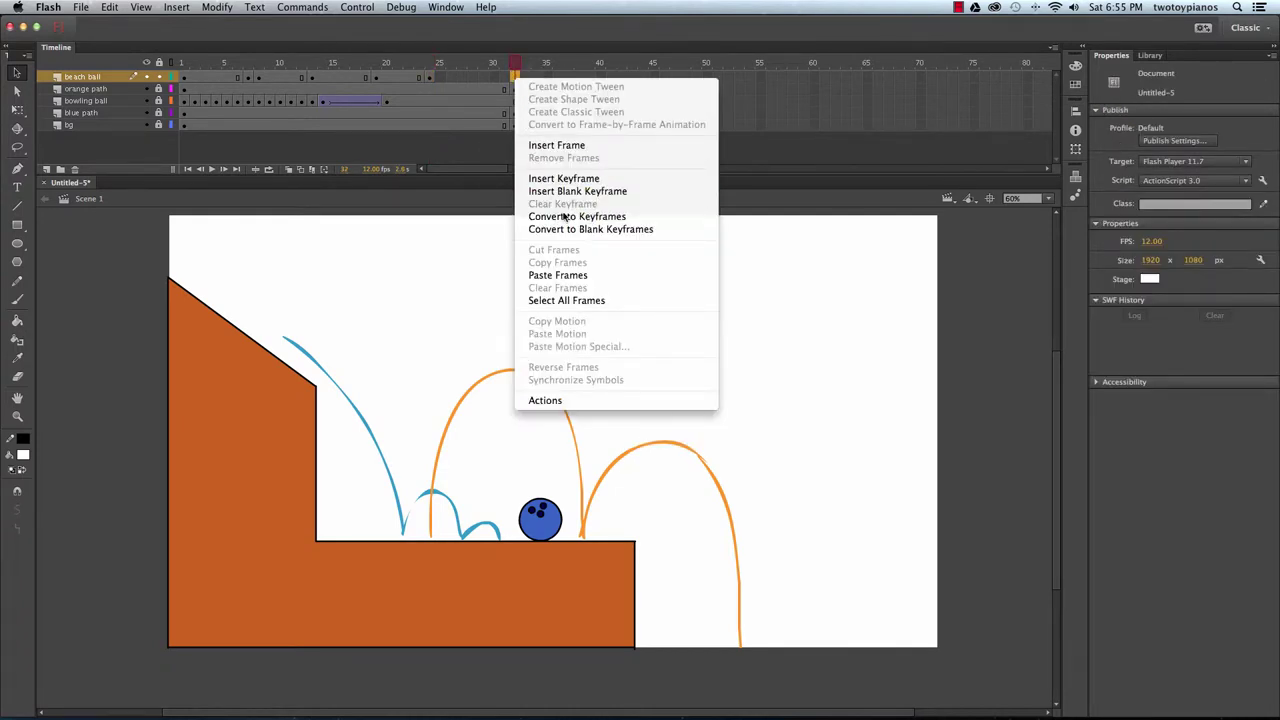
click(613, 180)
drag(665, 438, 754, 699)
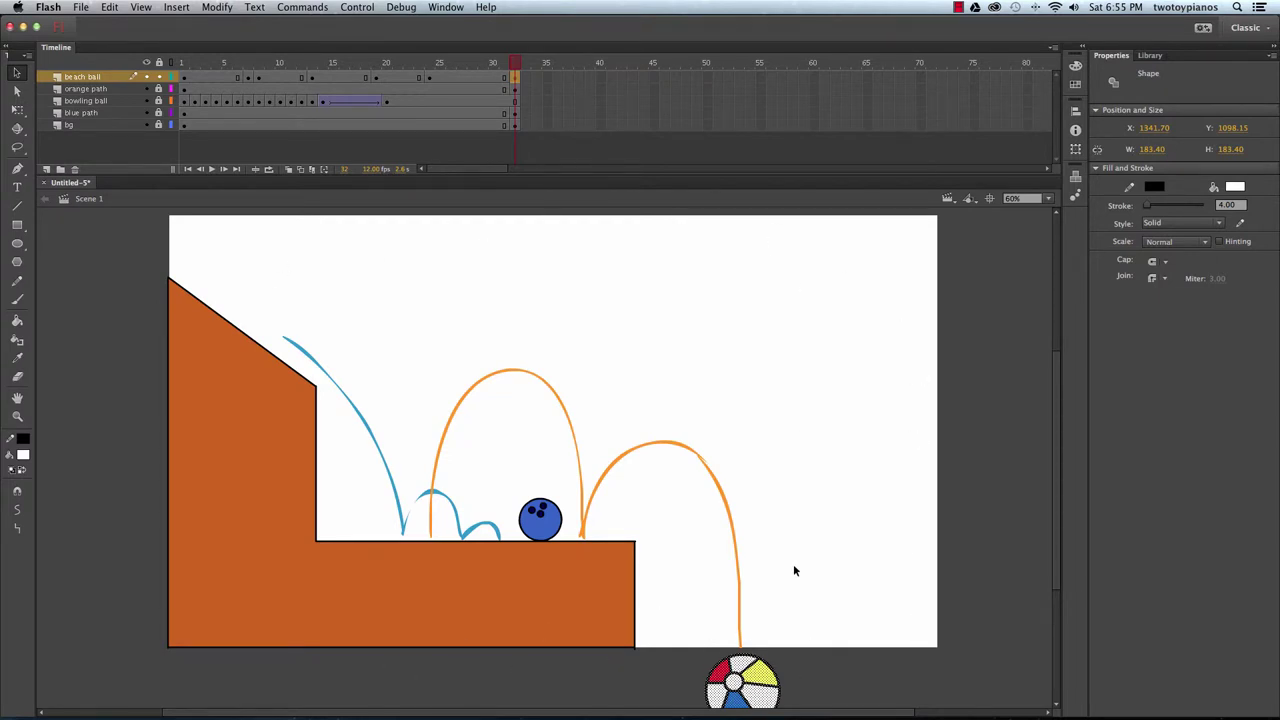
drag(516, 62, 183, 103)
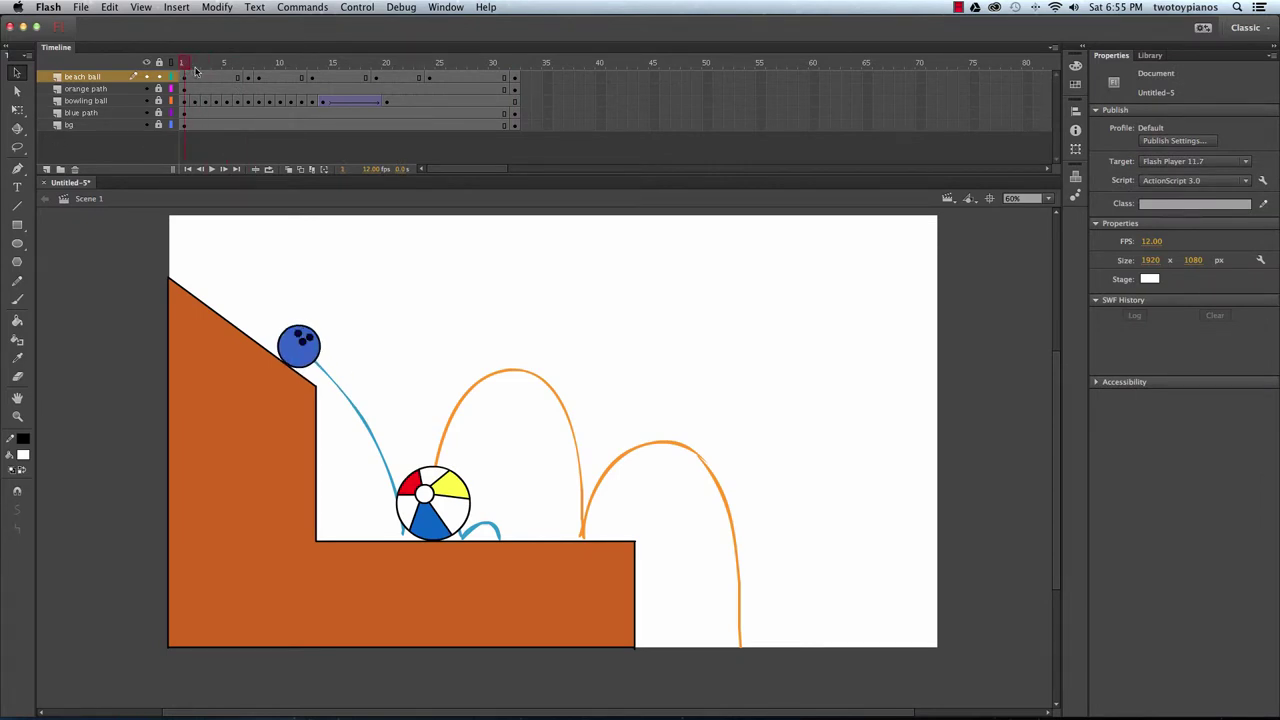
Play the animation from frame 1 and scrub to frame 8 to review the bowling ball's impact on the beach ball.
key(Return)
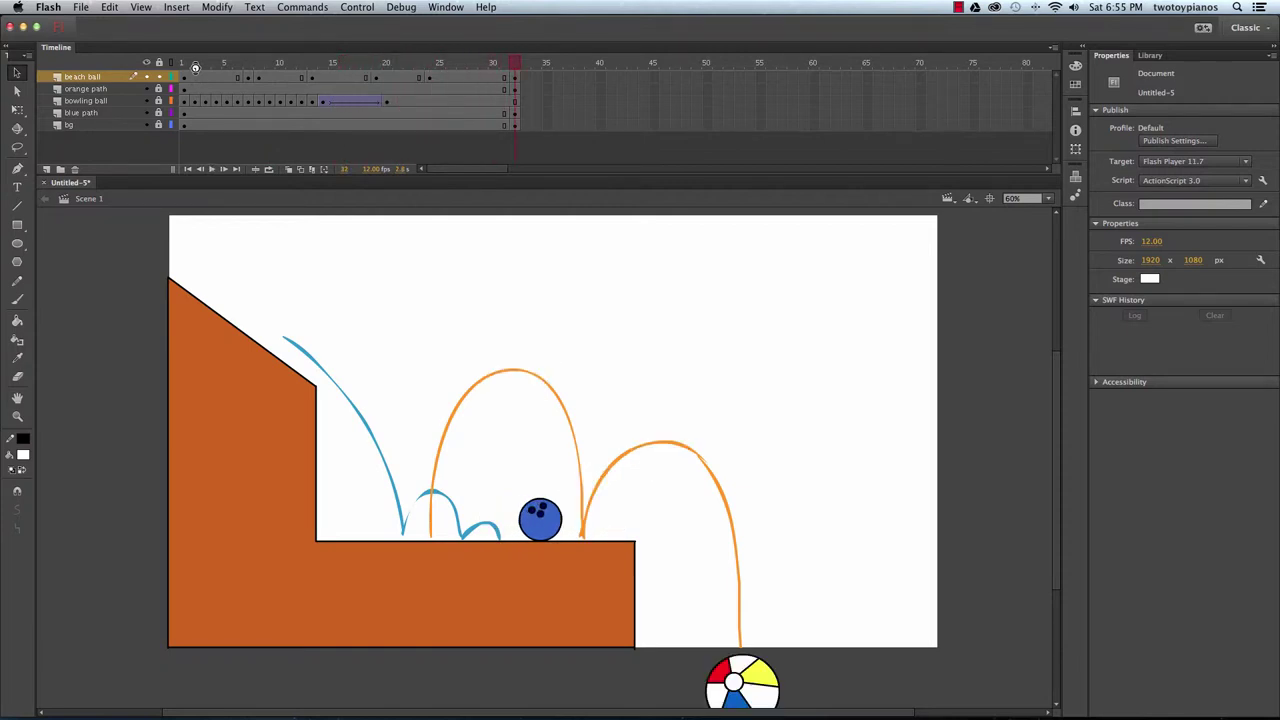
drag(355, 117, 220, 256)
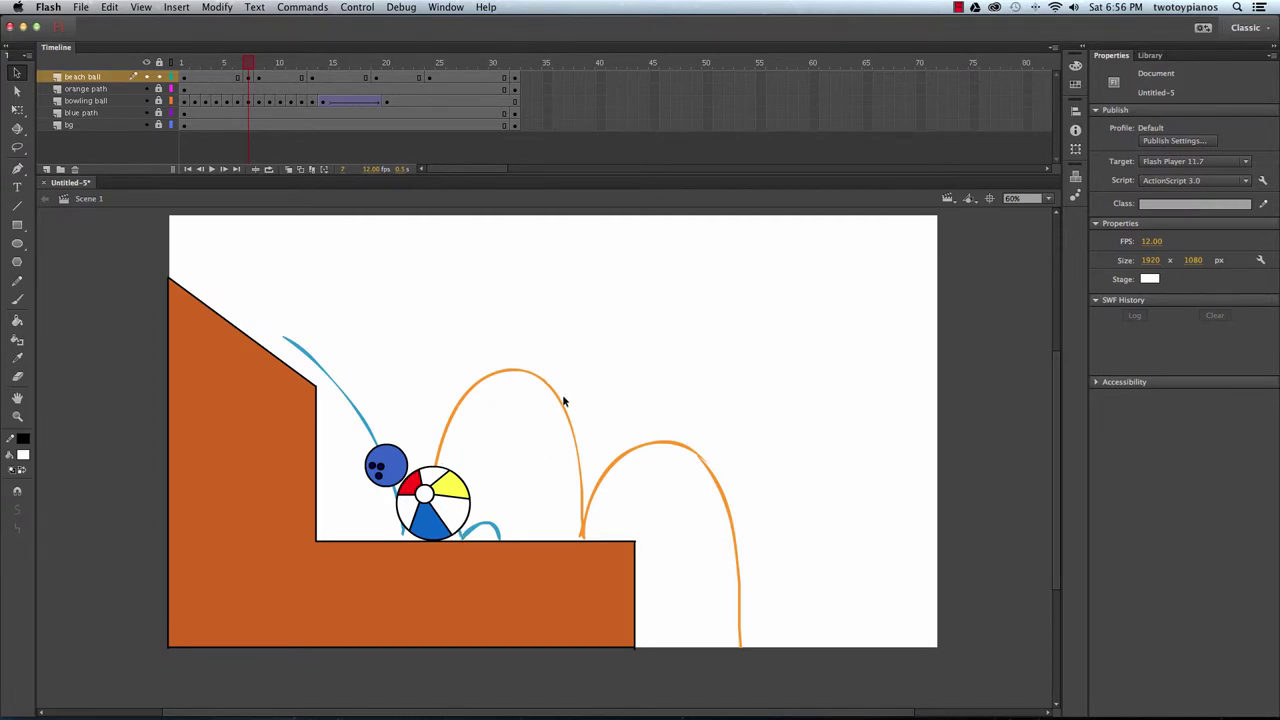
mouse_move(250, 63)
mouse_down()
mouse_move(343, 63)
mouse_move(257, 64)
mouse_up()
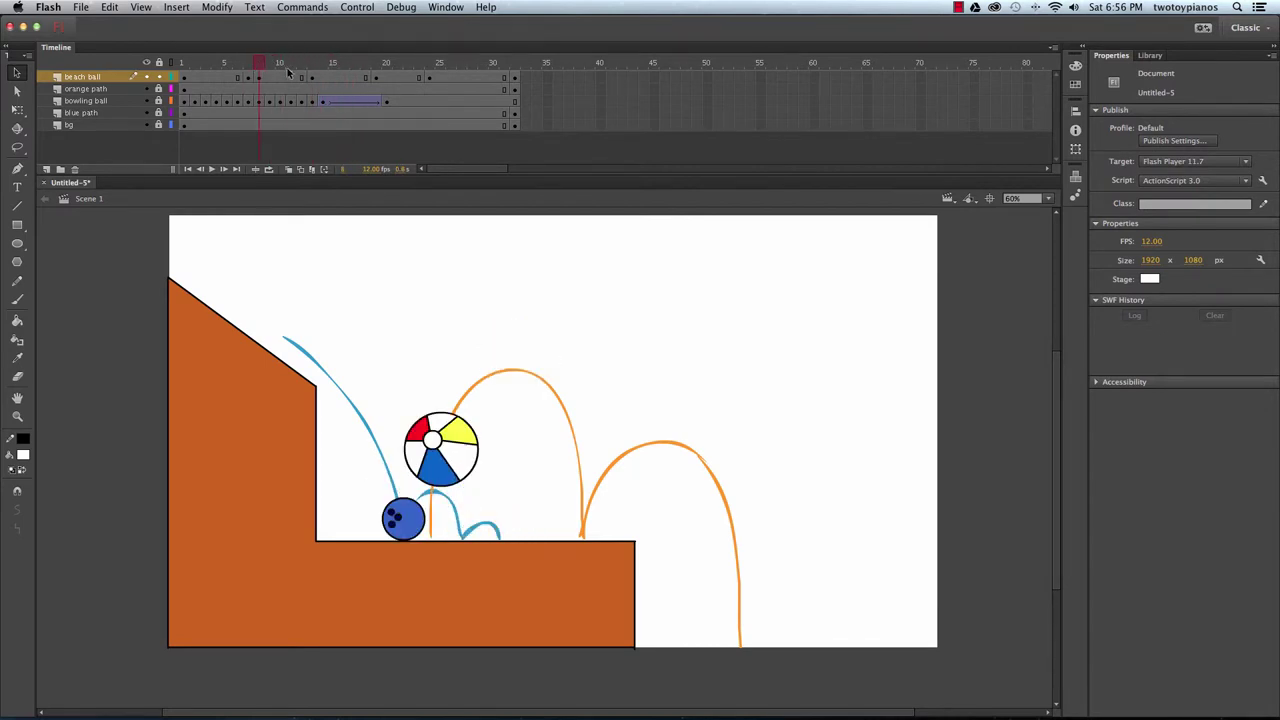
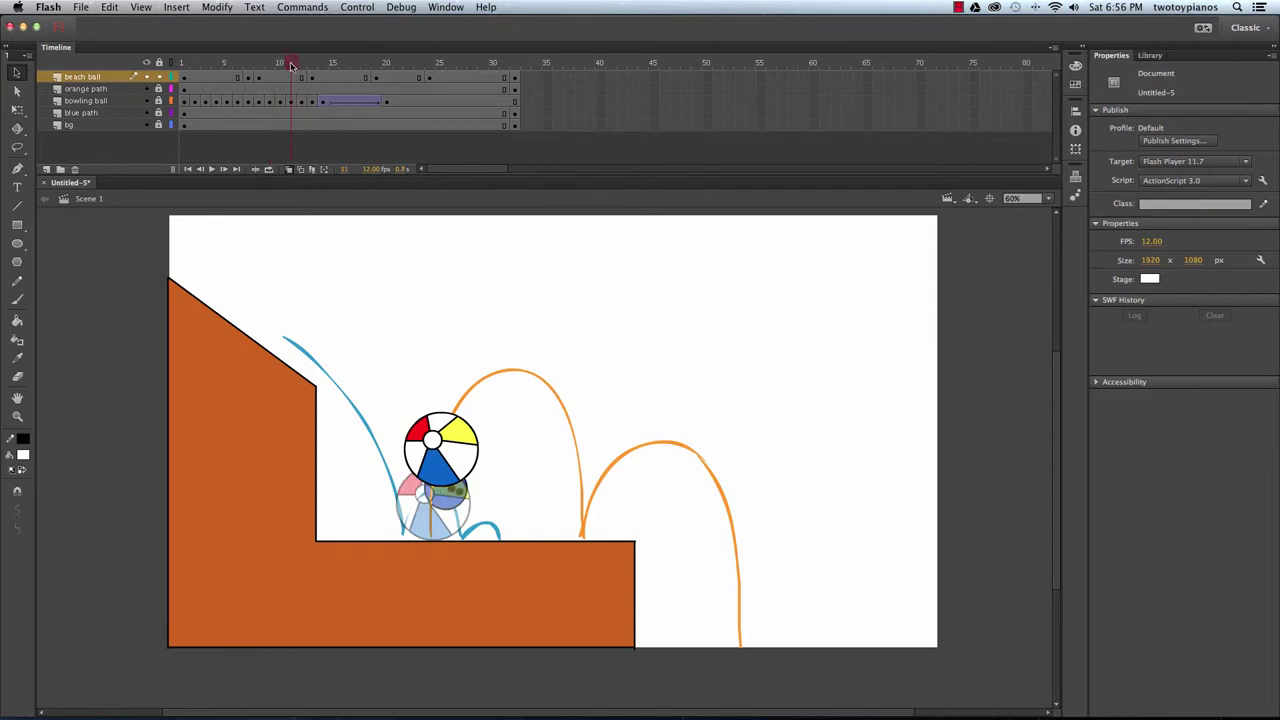
Go to frame 9 with onion skinning on and set the onion skin range to frames 8 through 13.
key(period)
key(comma)
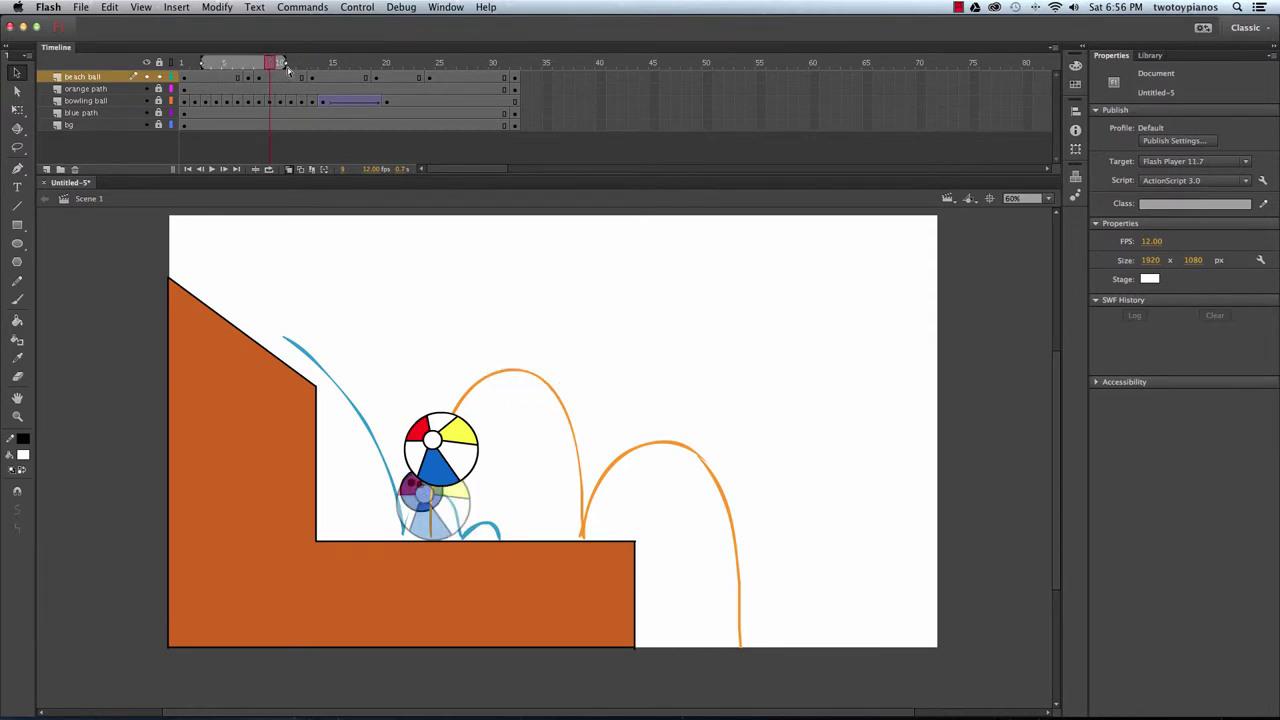
drag(287, 64, 315, 64)
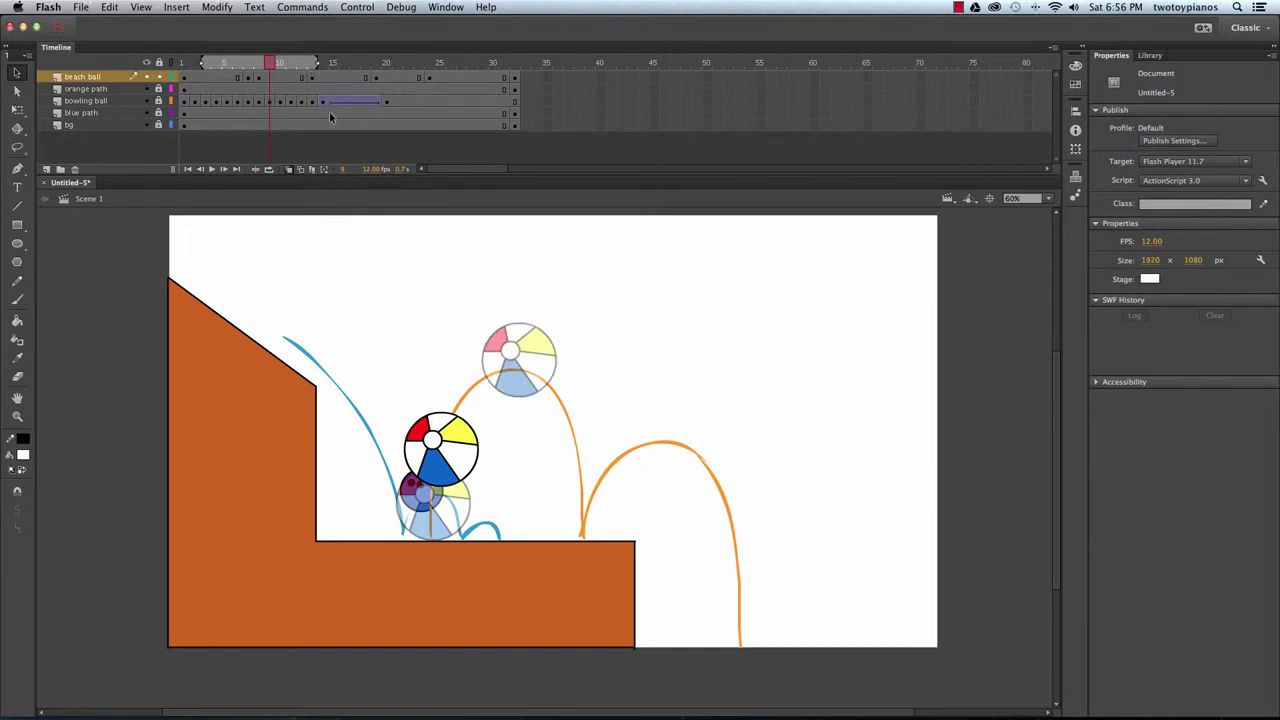
drag(208, 64, 260, 64)
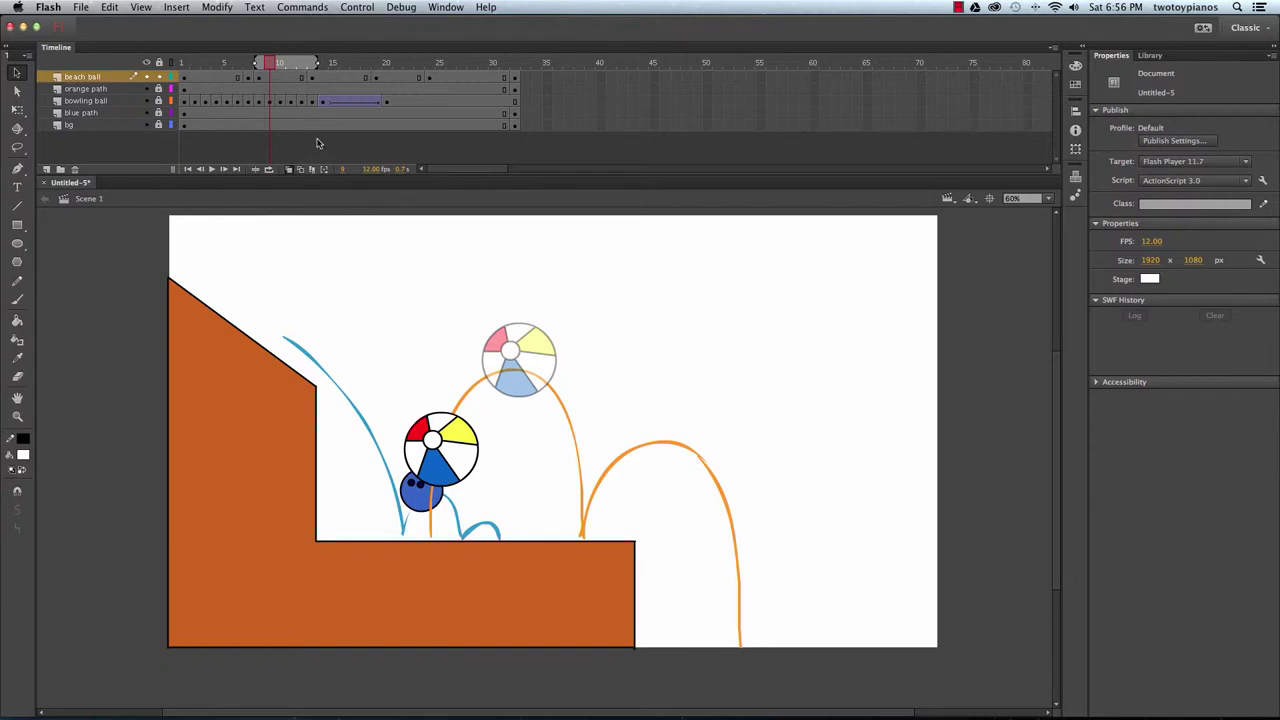
Insert a keyframe at frame 9 of the beach ball layer and move the beach ball up along the first orange arc.
click(269, 79)
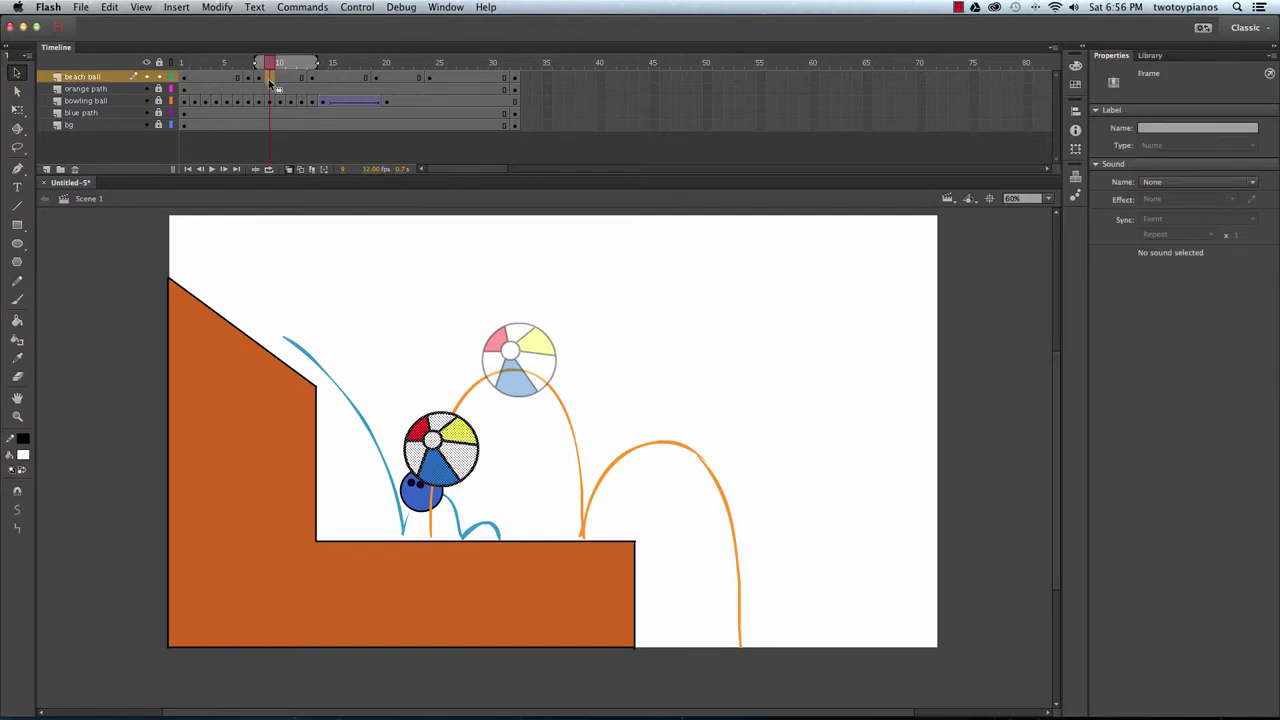
right_click(268, 77)
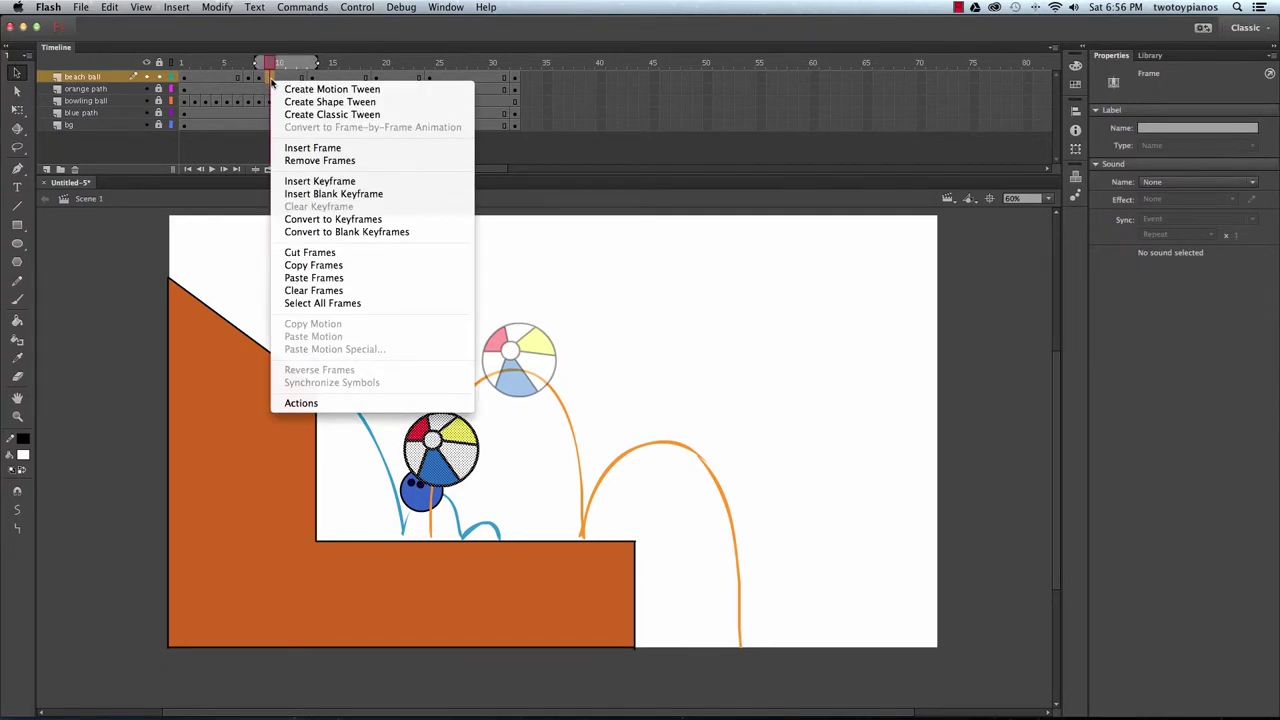
click(325, 182)
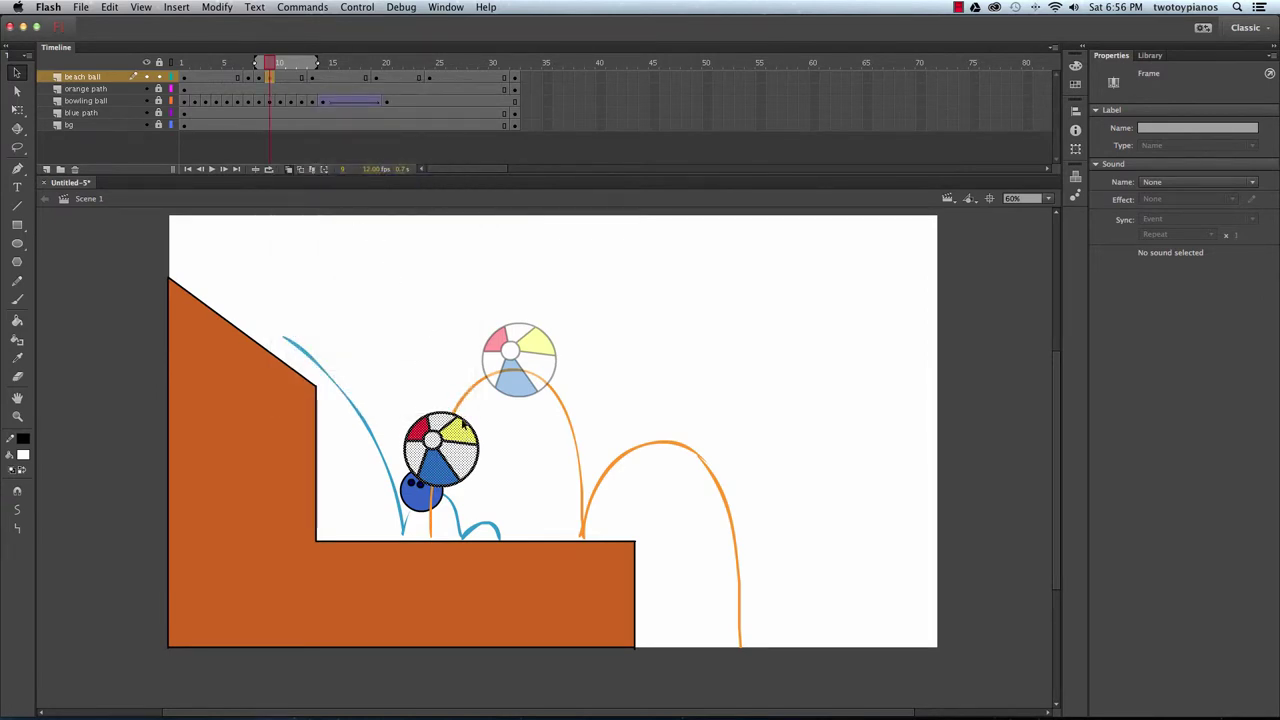
drag(456, 457, 476, 405)
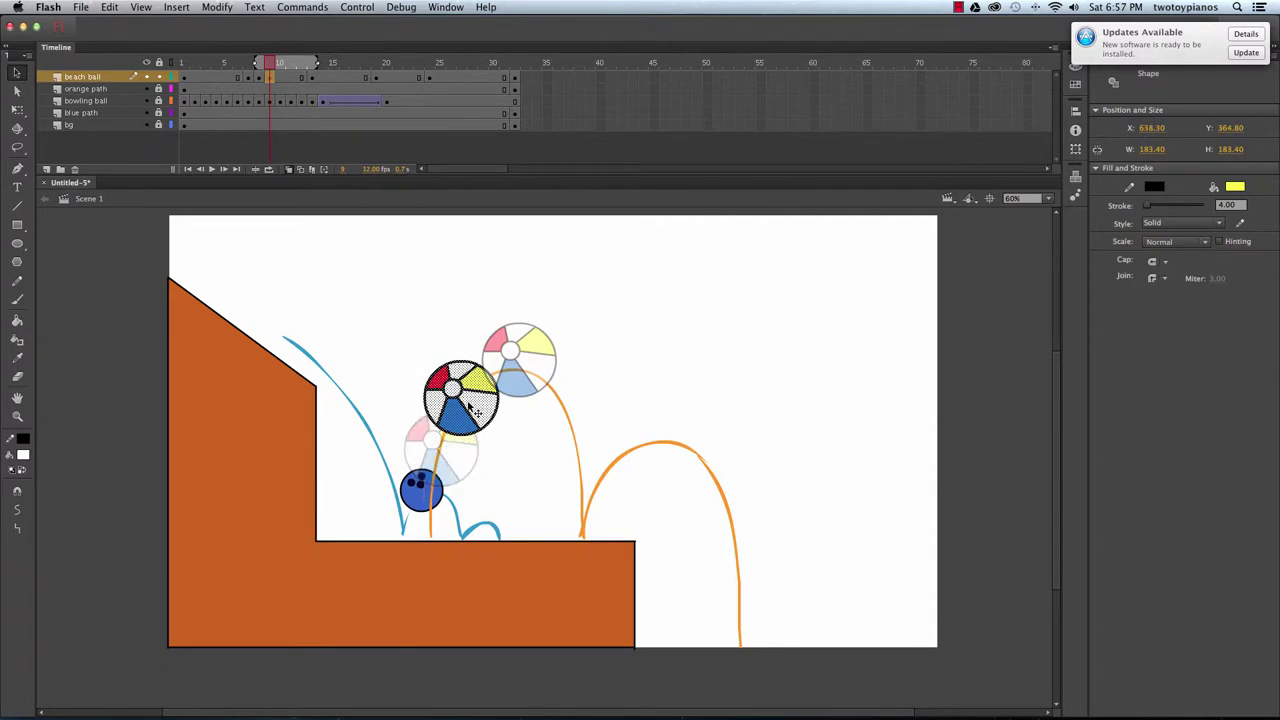
Insert a keyframe at frame 10 of the beach ball layer and move the beach ball a shorter distance up the first arc.
click(280, 78)
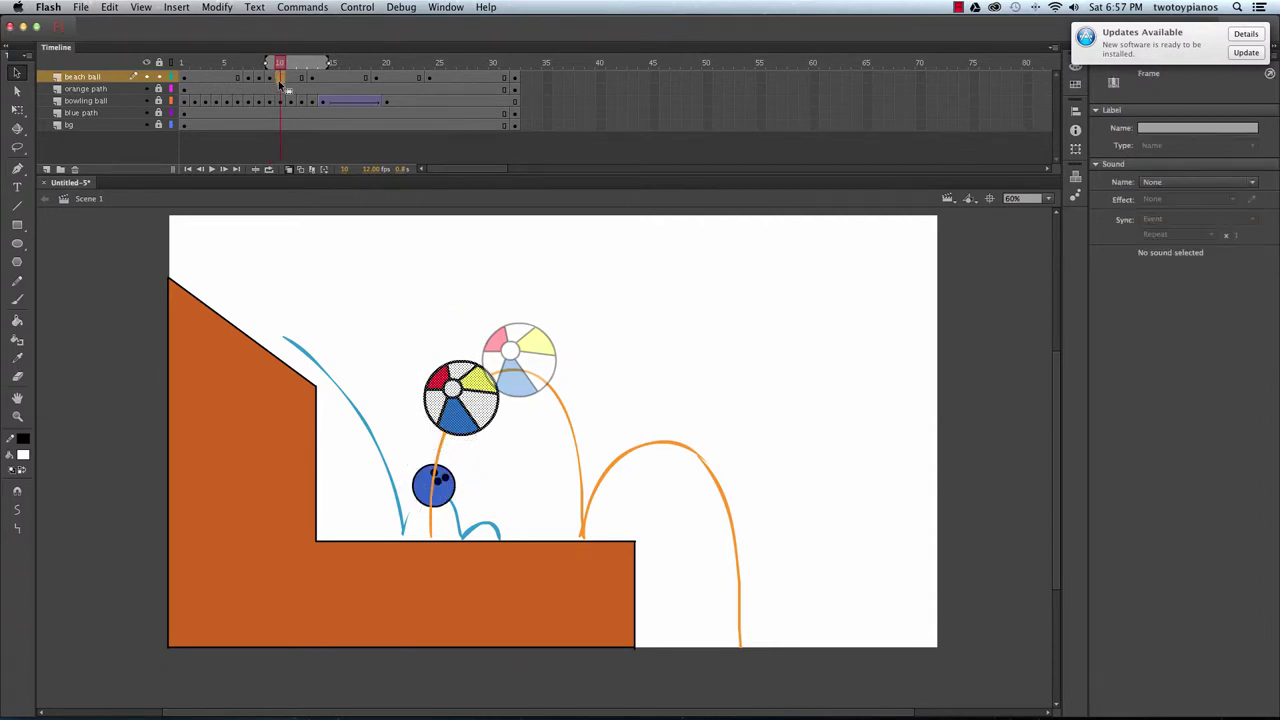
right_click(281, 80)
click(327, 185)
drag(462, 420, 482, 393)
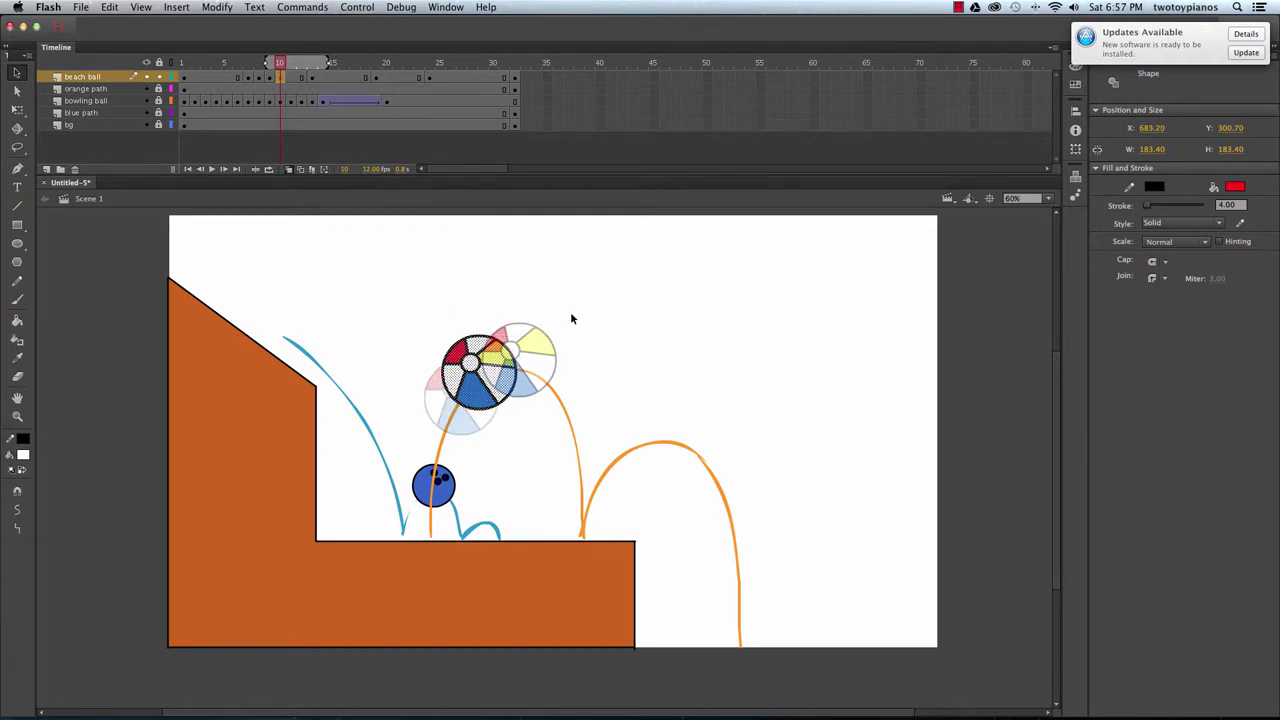
key(Down)
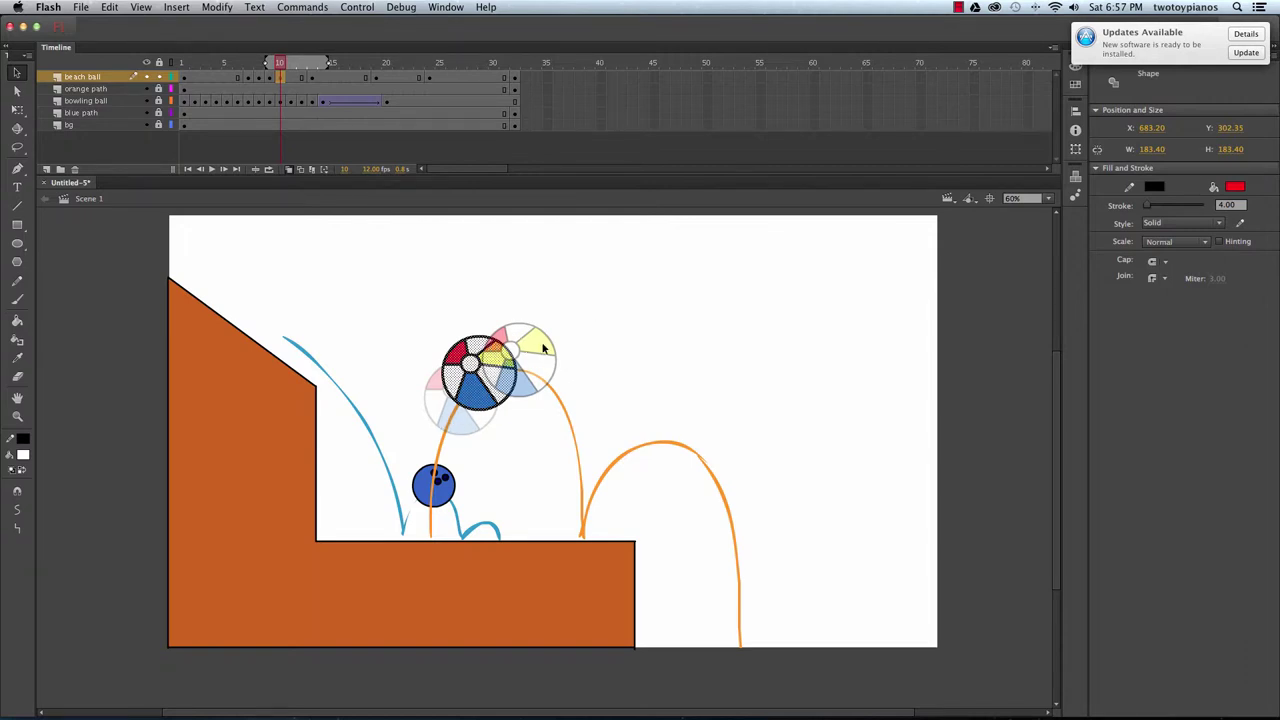
Insert a keyframe at frame 11 of the beach ball layer and move the beach ball slightly closer to the first arc's peak.
click(291, 78)
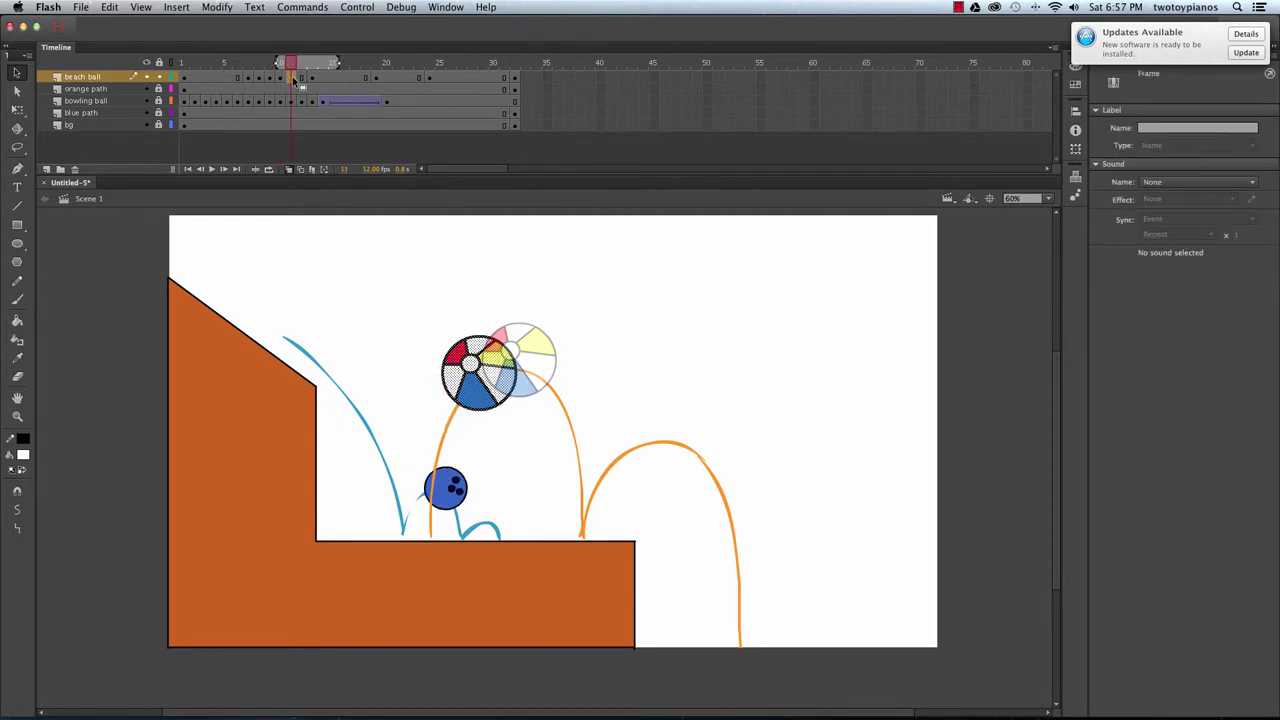
right_click(296, 80)
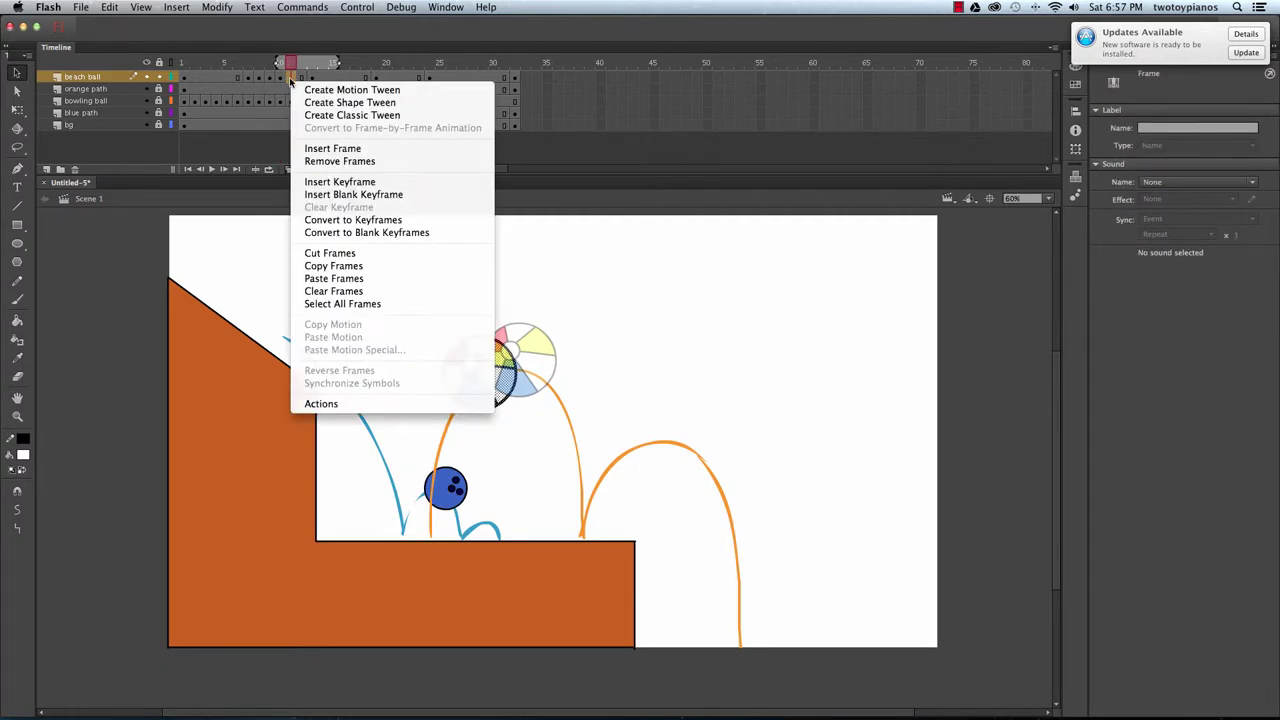
click(335, 180)
drag(519, 399, 506, 386)
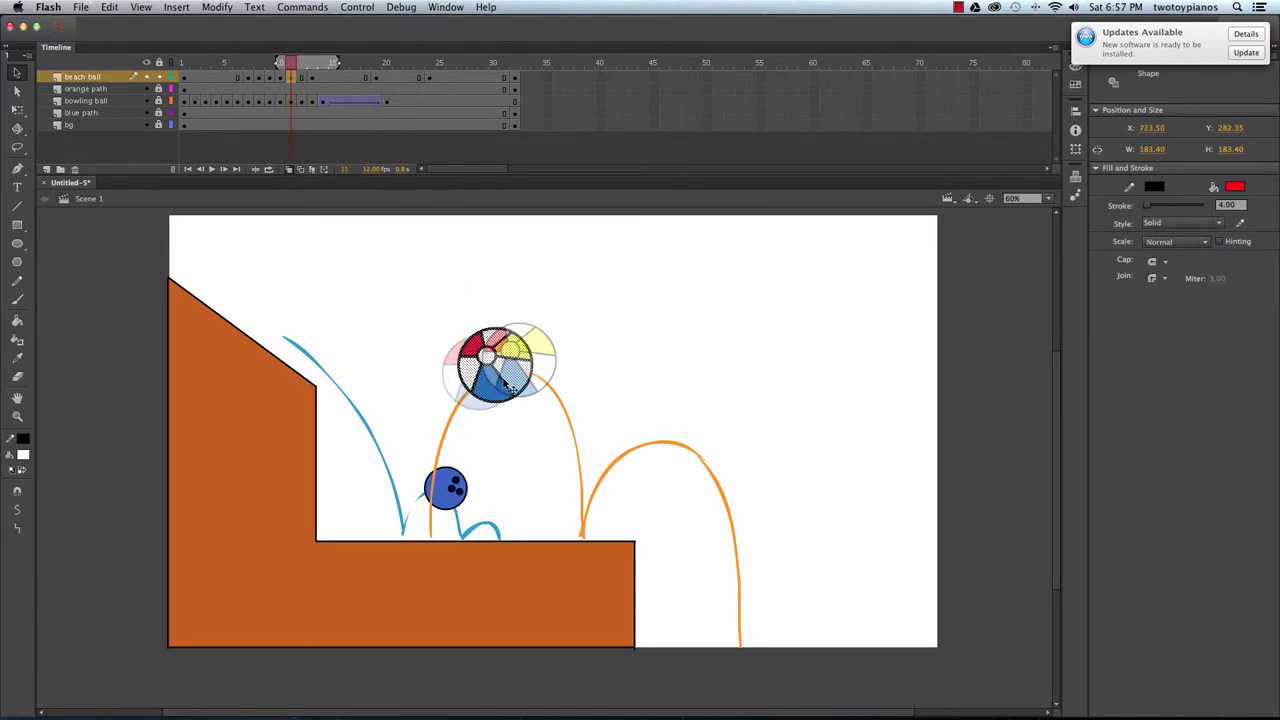
Insert a keyframe at frame 12 of the beach ball layer and shift the beach ball just short of its frame 13 peak position.
click(302, 78)
right_click(302, 88)
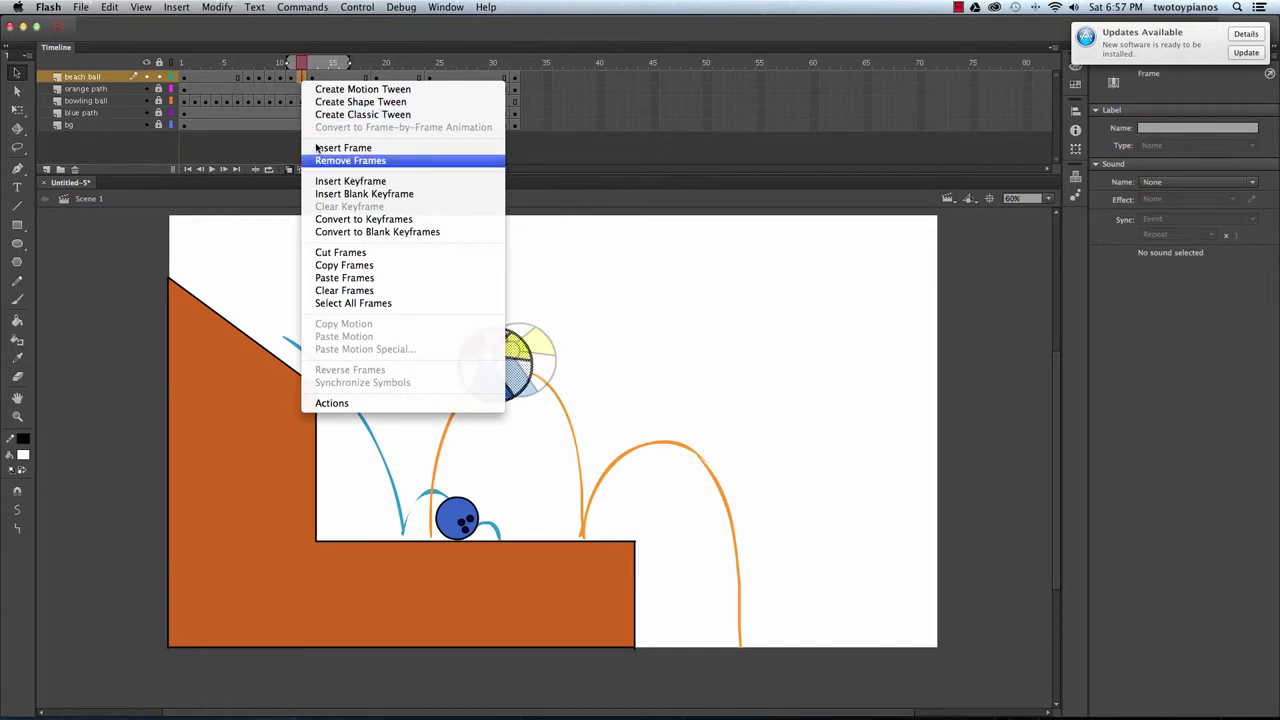
click(334, 185)
drag(511, 384, 520, 376)
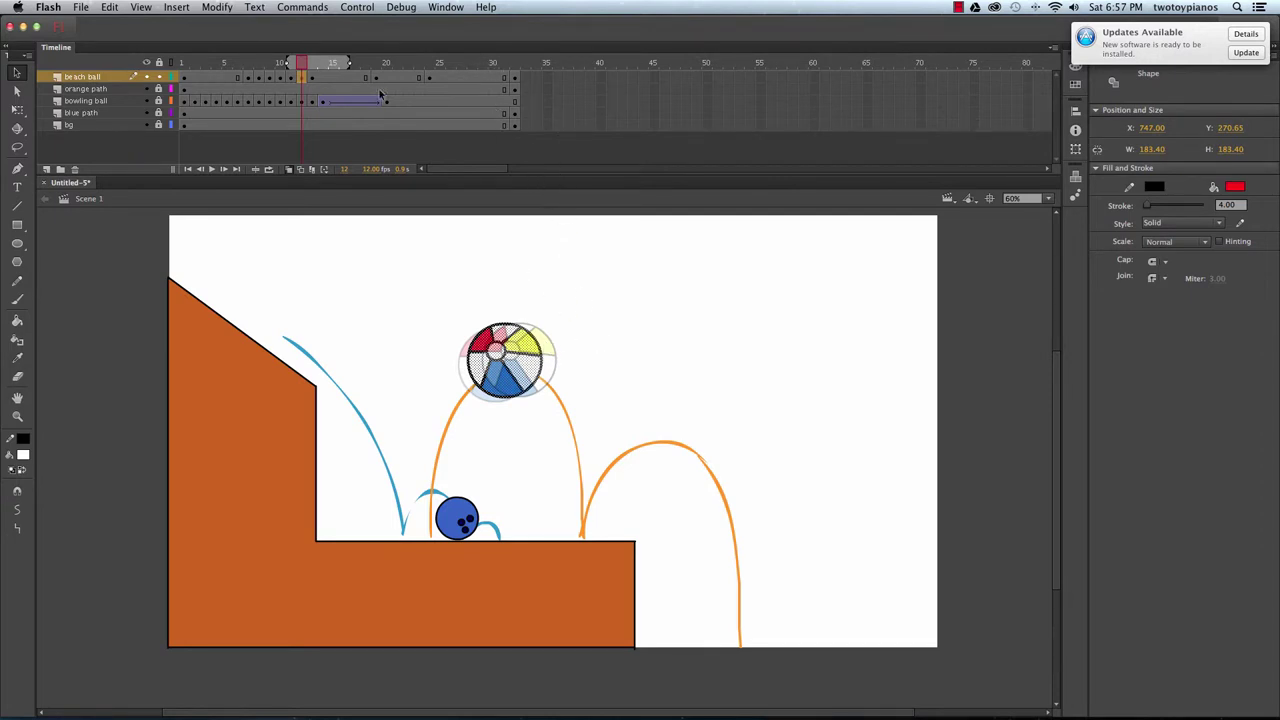
Turn off onion skinning and play the animation from frame 1 to review the beach ball's rise.
click(312, 78)
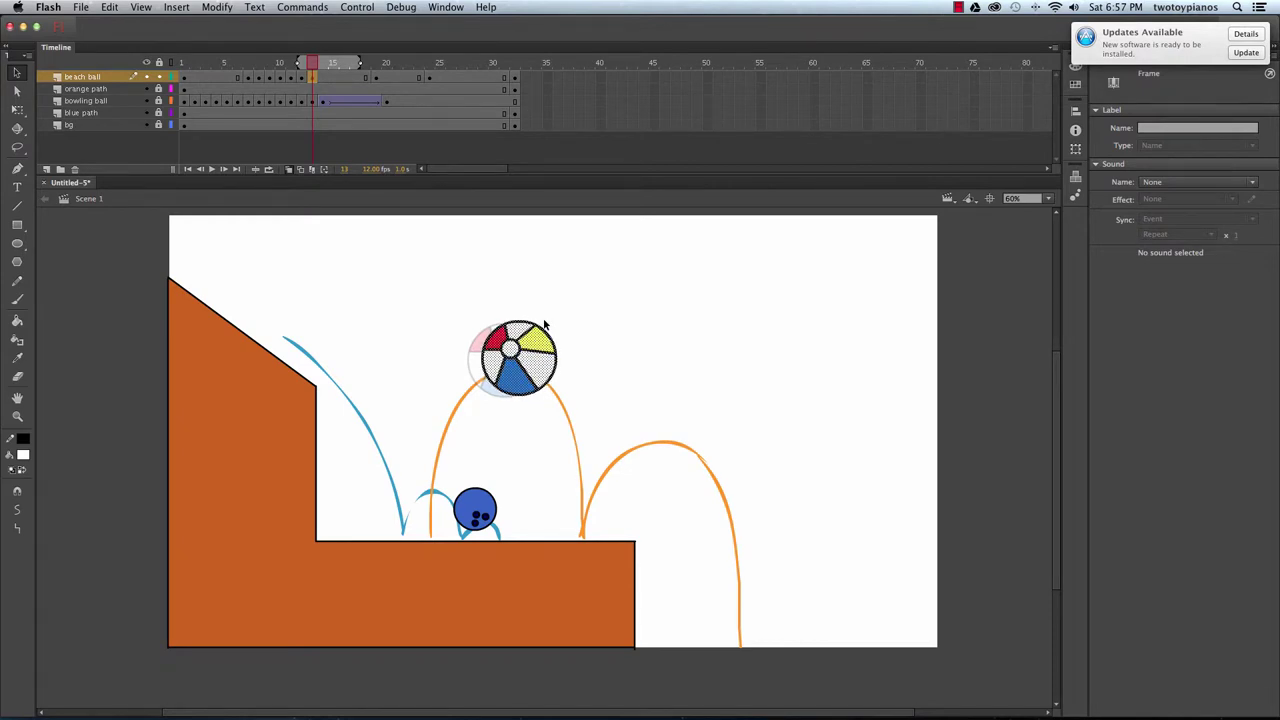
click(288, 170)
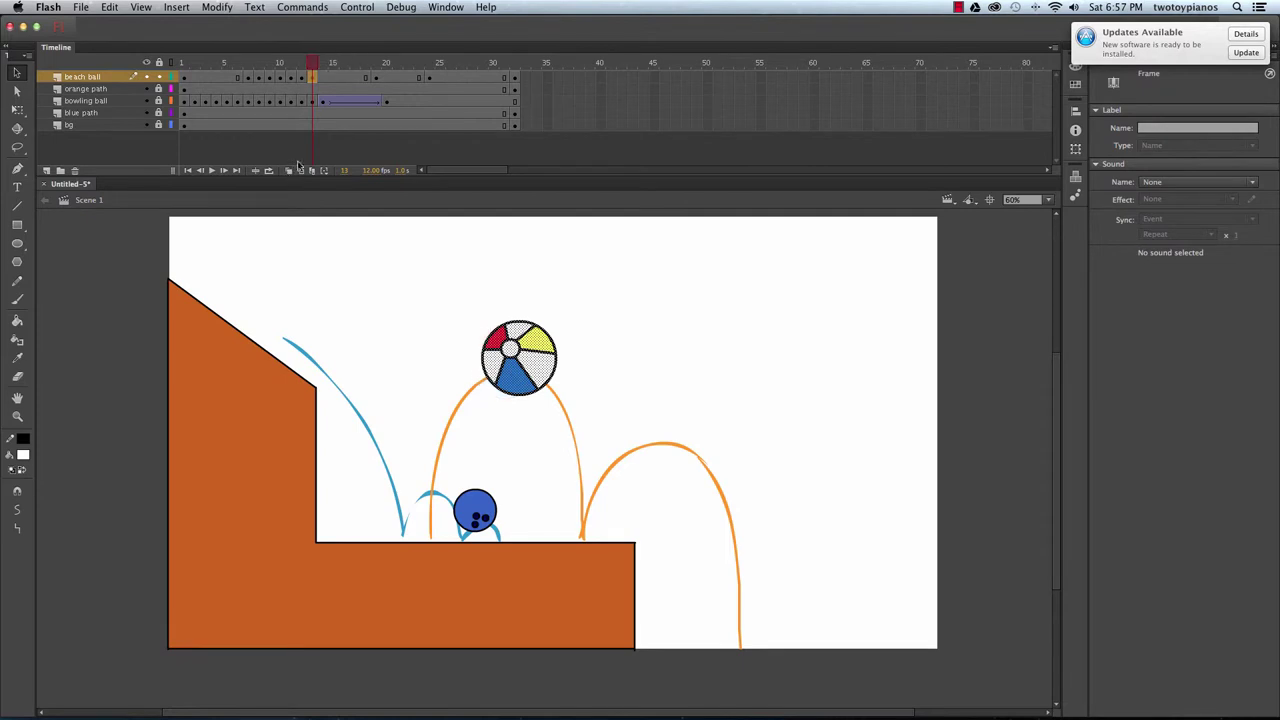
click(310, 62)
drag(310, 62, 127, 68)
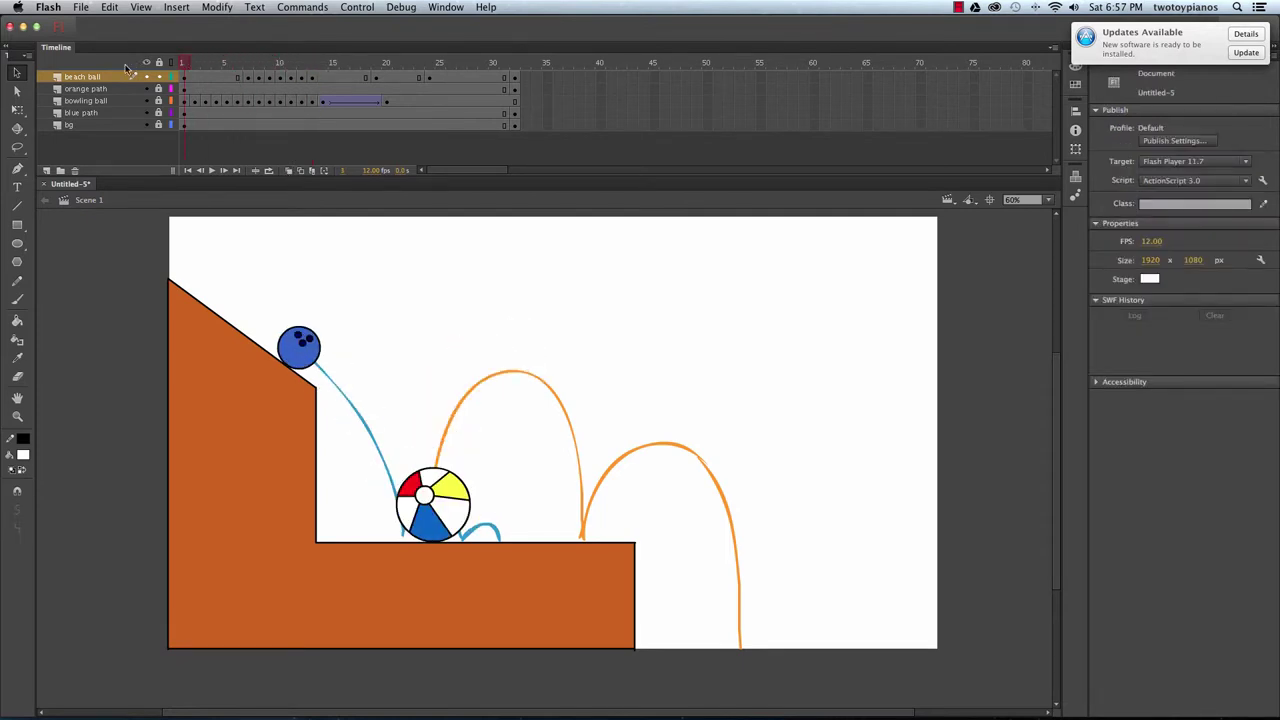
key(Return)
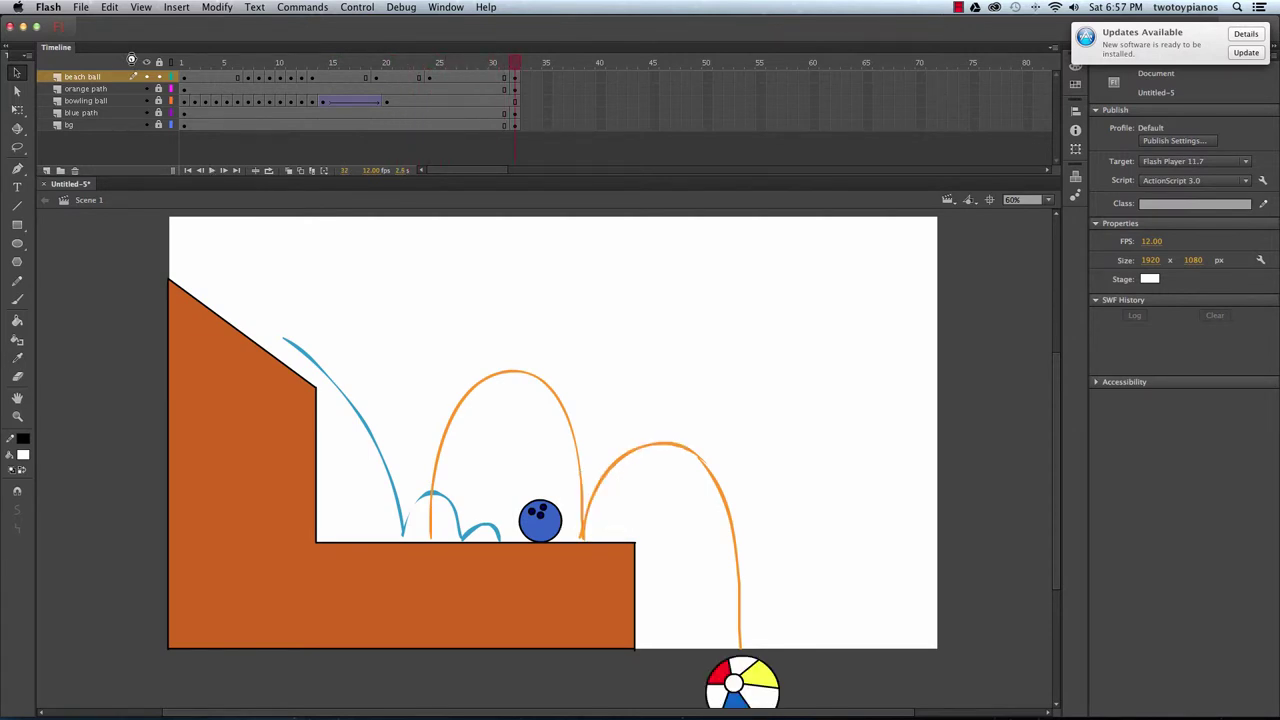
key(Return)
Go to frame 18, turn on onion skinning and set its range to frames 13 through 19.
click(379, 63)
click(370, 84)
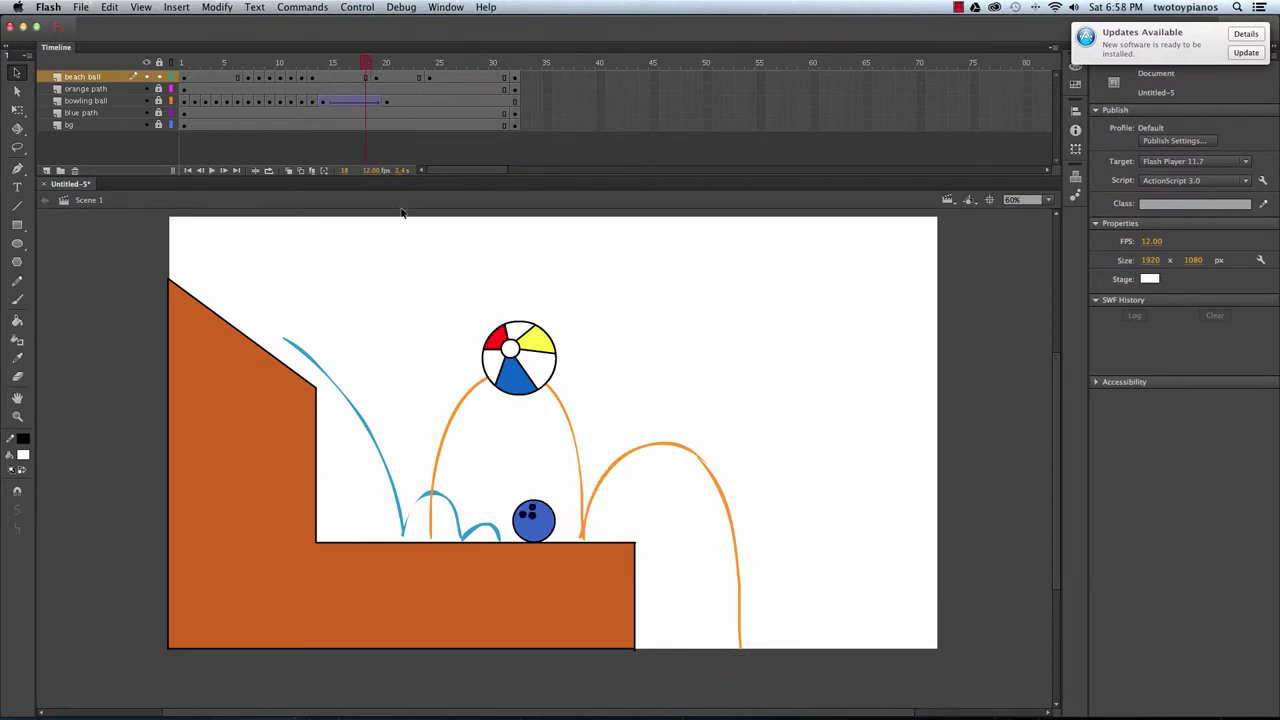
click(289, 171)
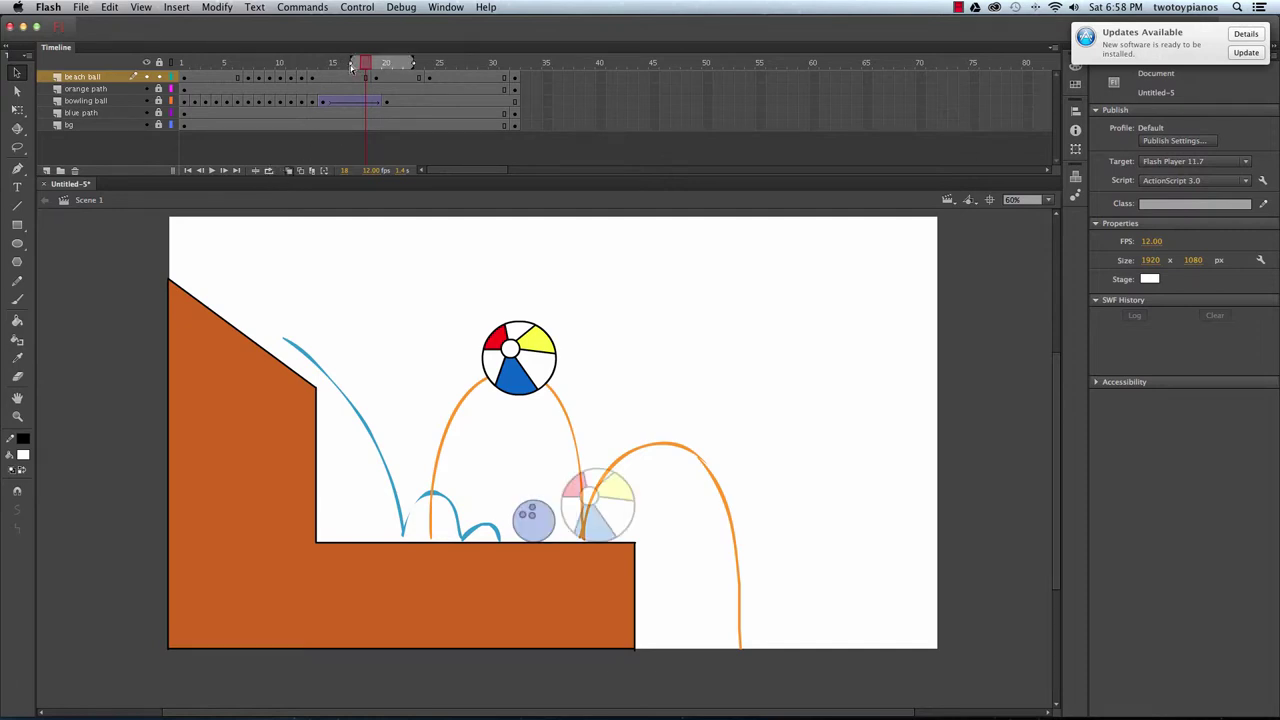
drag(351, 66, 309, 66)
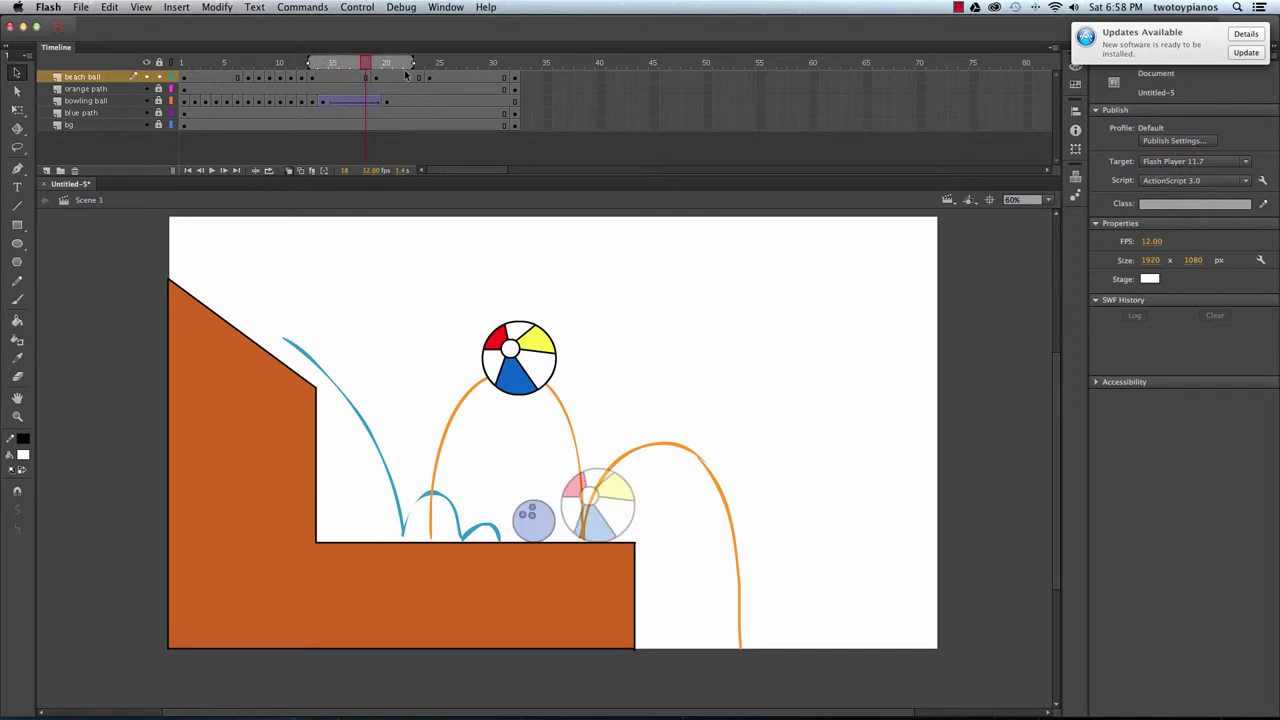
drag(411, 65, 382, 66)
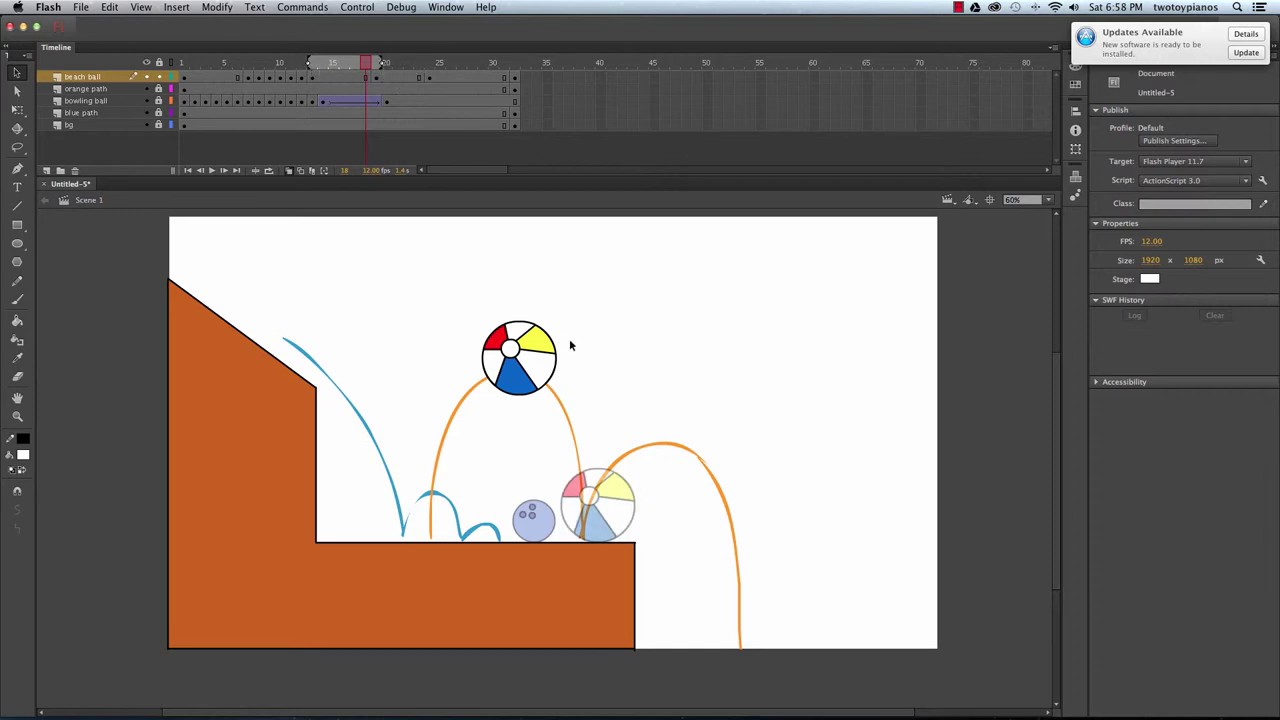
Insert a keyframe at frame 18 of the beach ball layer and move the beach ball down the first arc, just above its landing position.
click(367, 77)
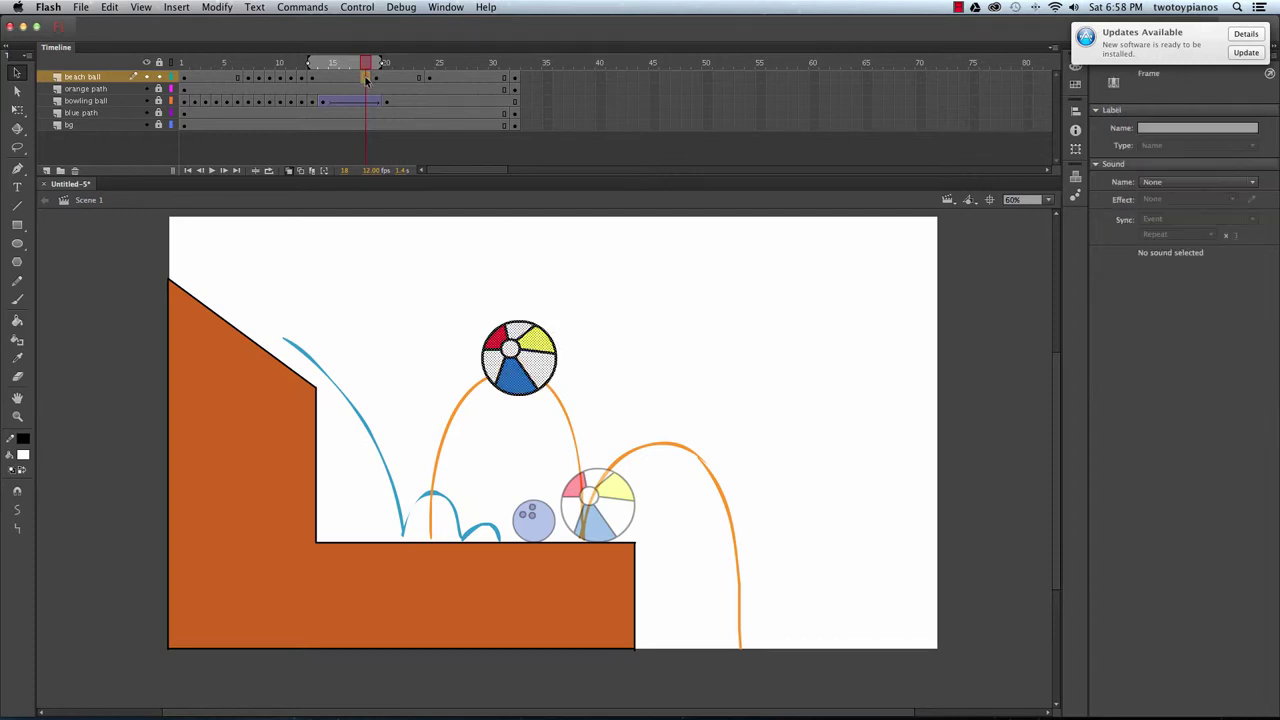
right_click(366, 78)
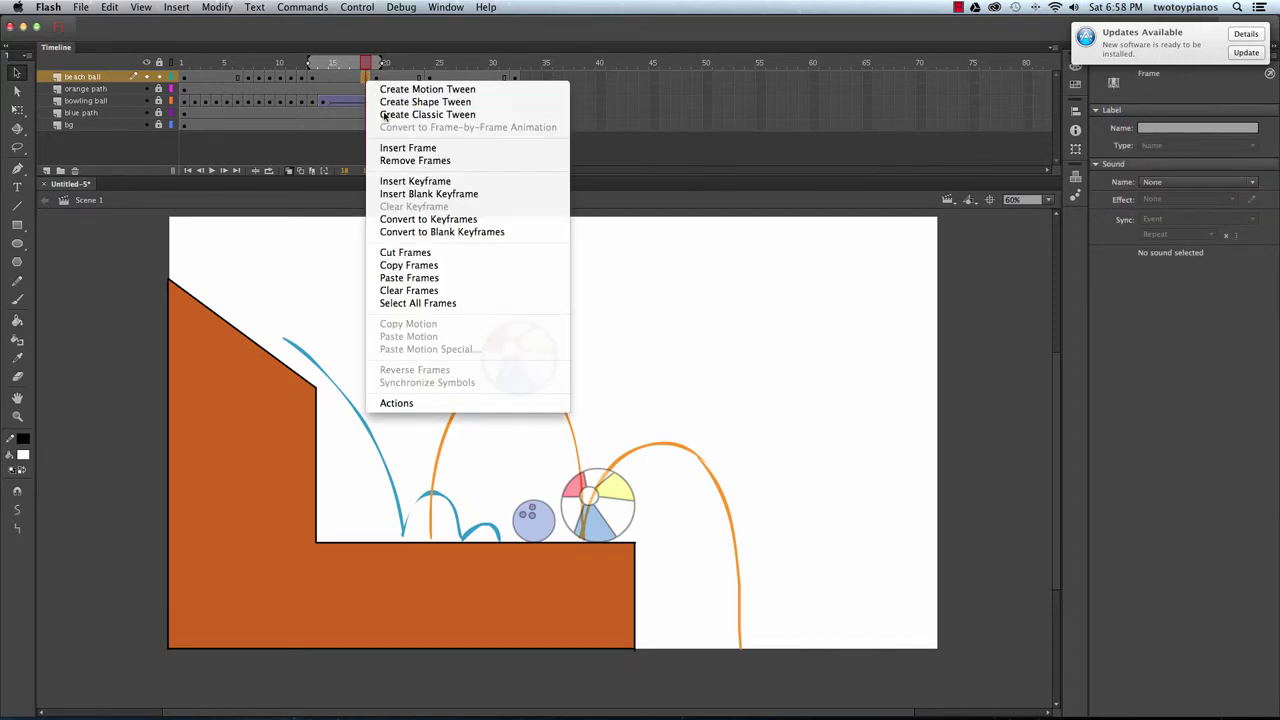
click(402, 181)
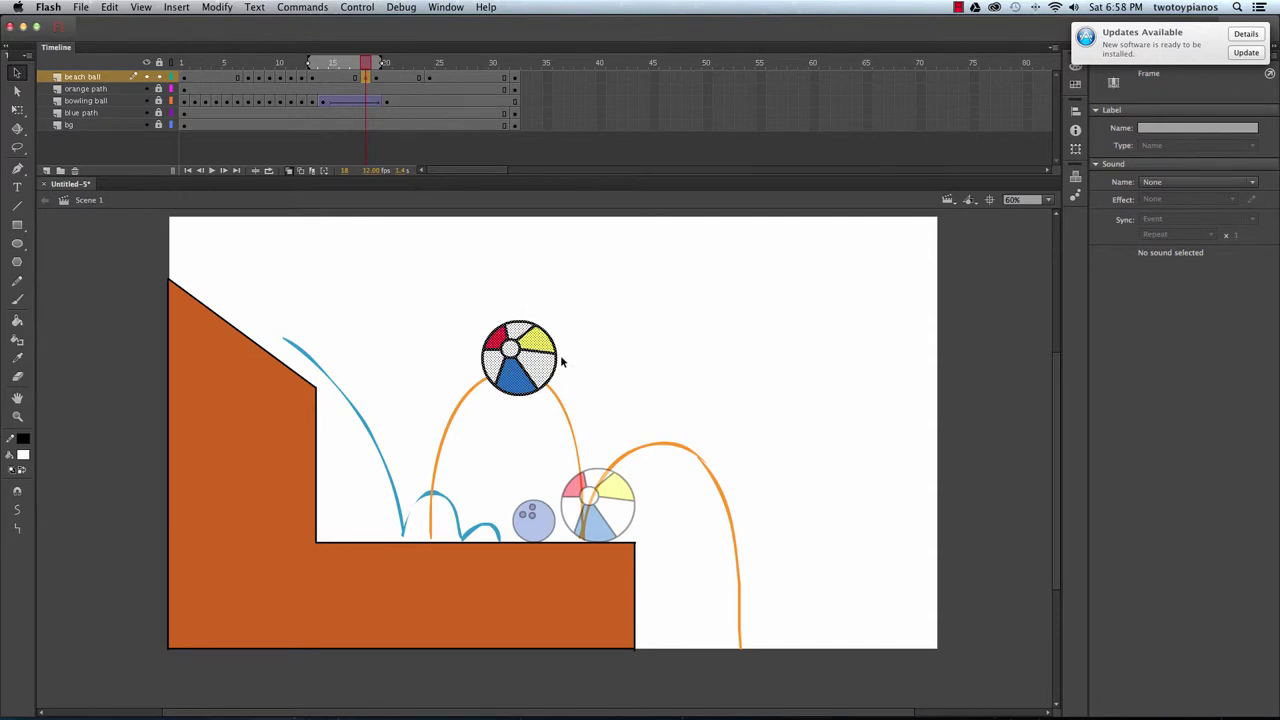
drag(537, 353, 597, 425)
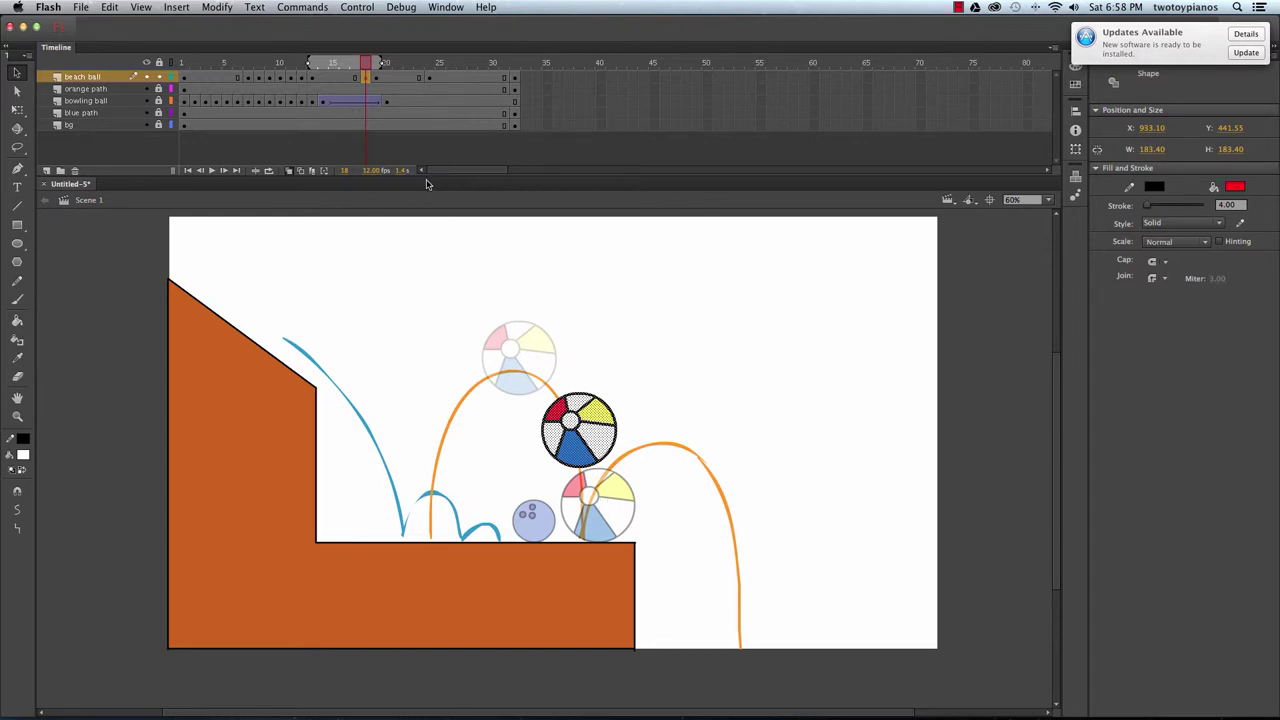
Insert a keyframe at frame 17 of the beach ball layer and move the ball down the first arc to about X 873, Y 330.
click(355, 78)
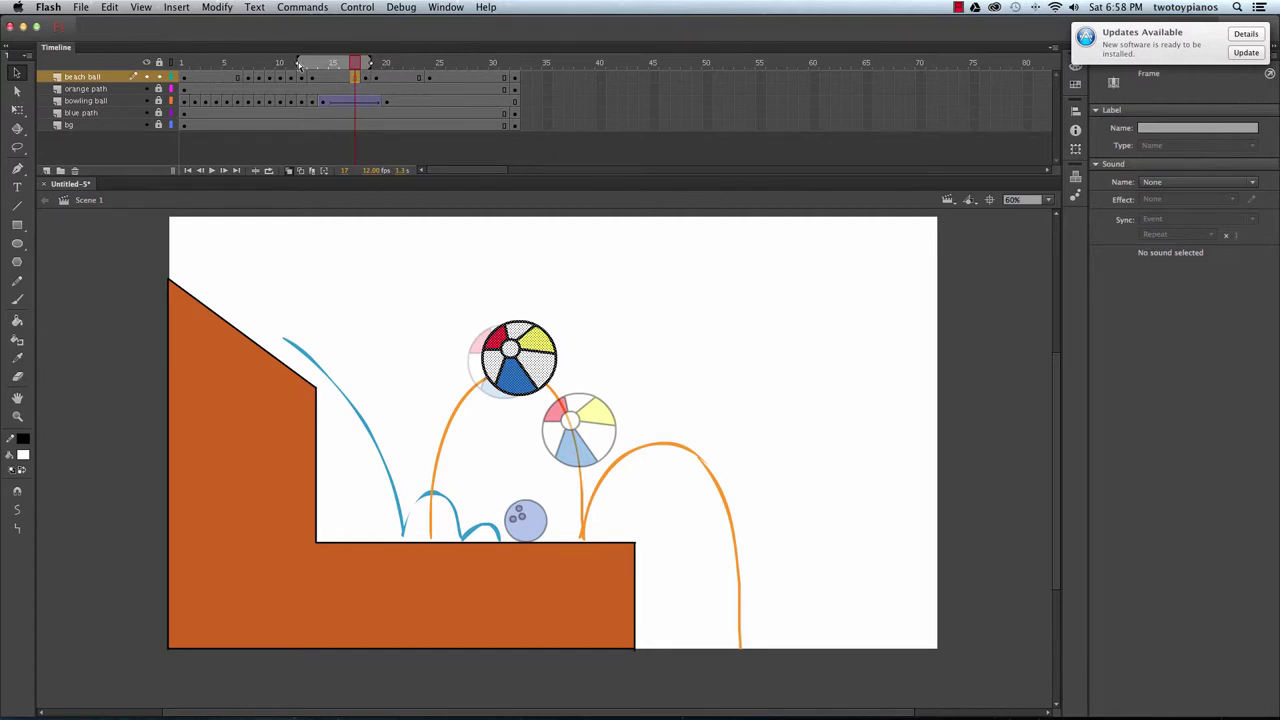
drag(307, 65, 312, 66)
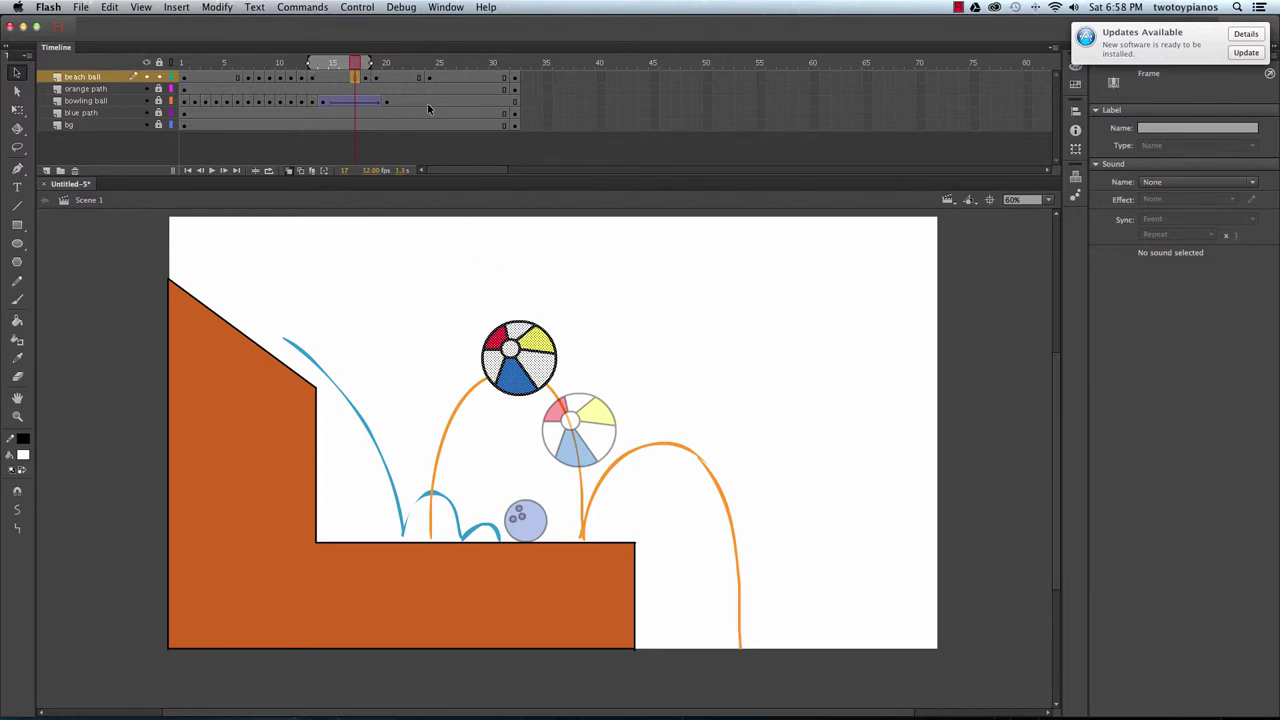
right_click(354, 78)
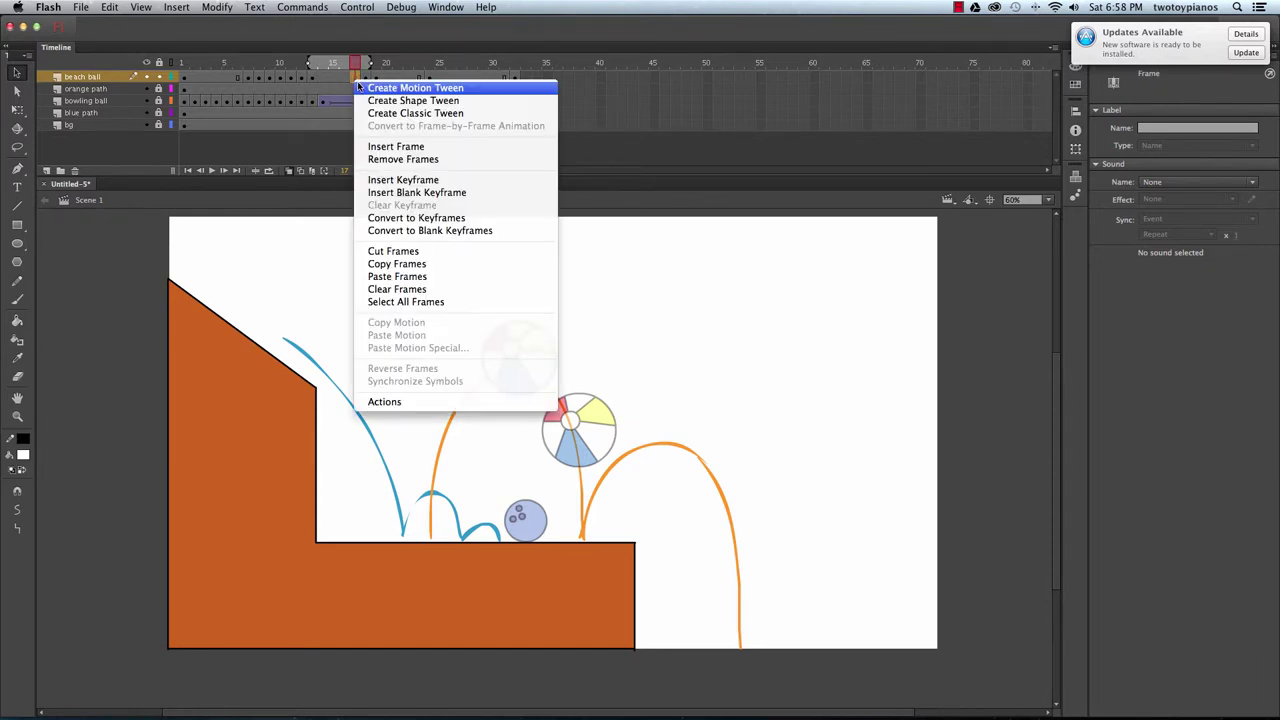
click(430, 180)
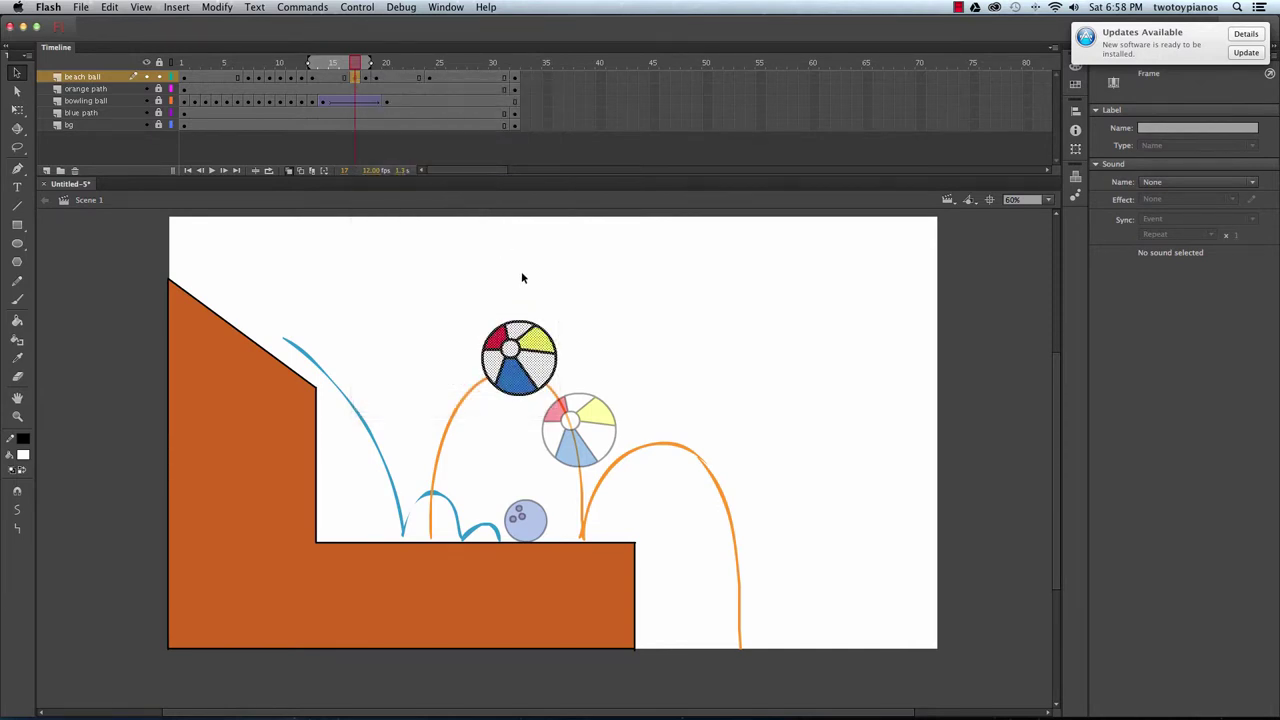
drag(526, 358, 563, 394)
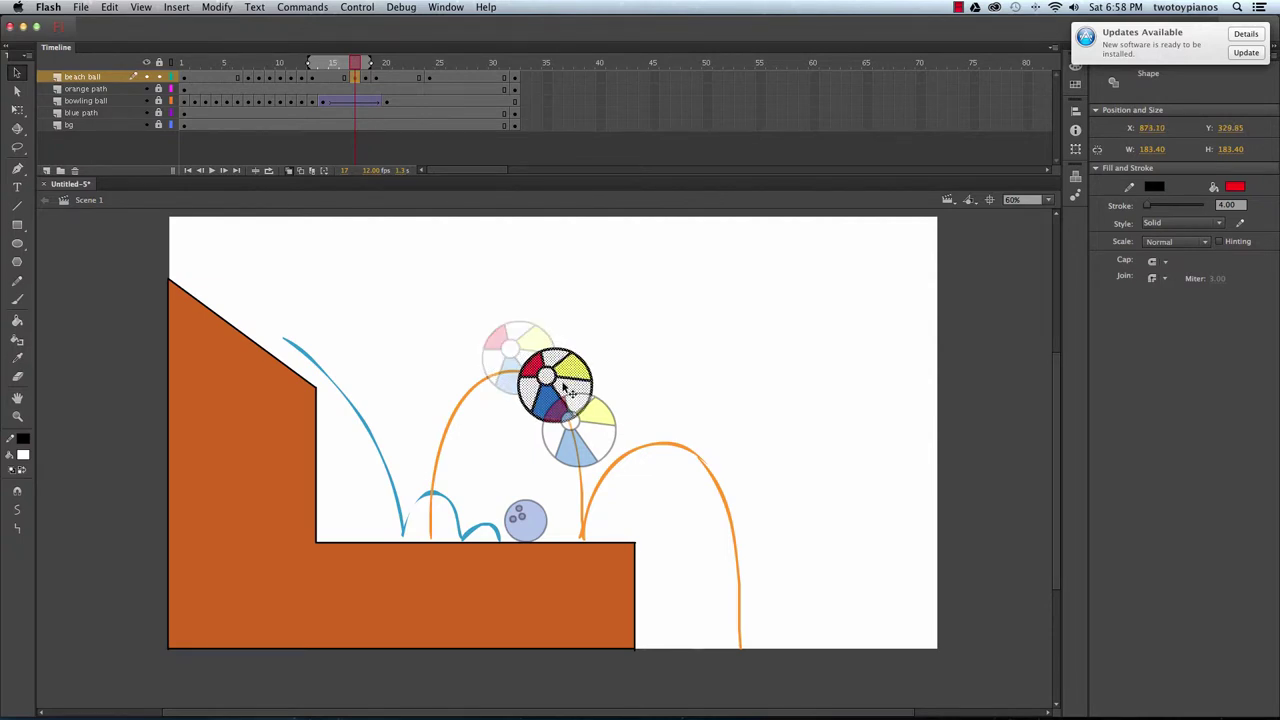
Insert a keyframe at frame 16 of the beach ball layer and move the ball to about X 846, Y 301, just above its frame 17 position.
click(344, 77)
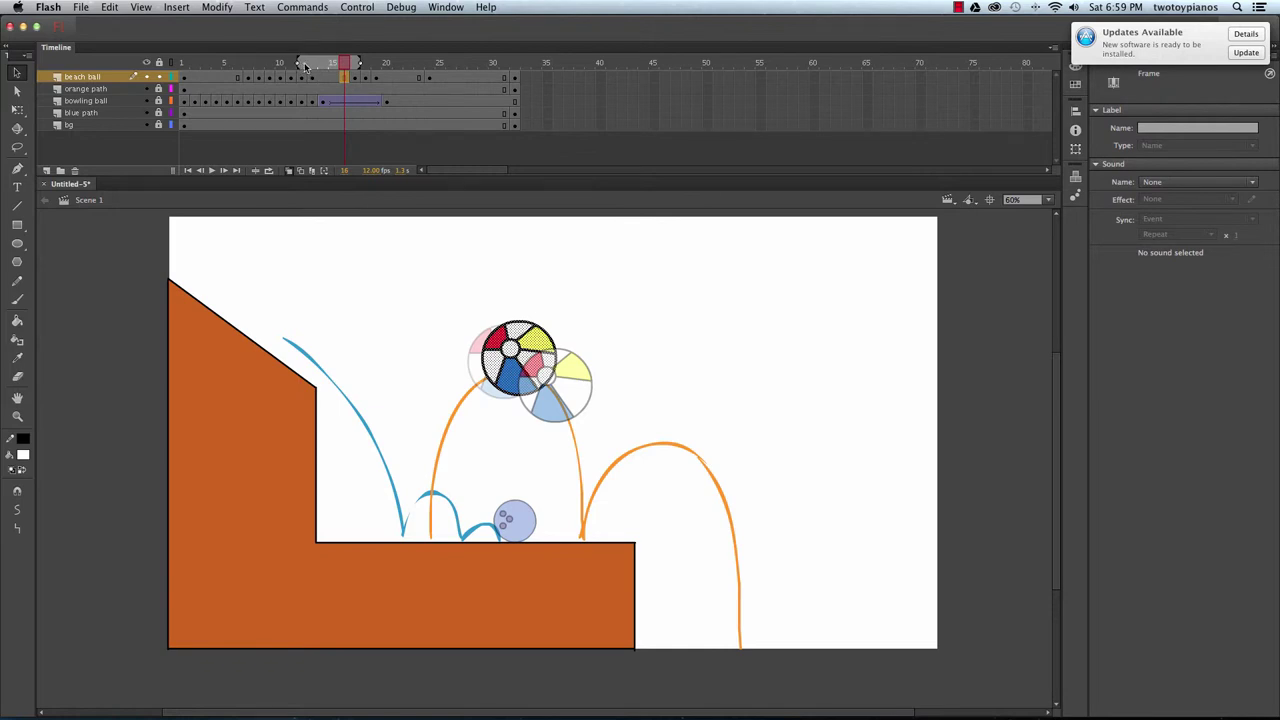
drag(308, 66, 311, 66)
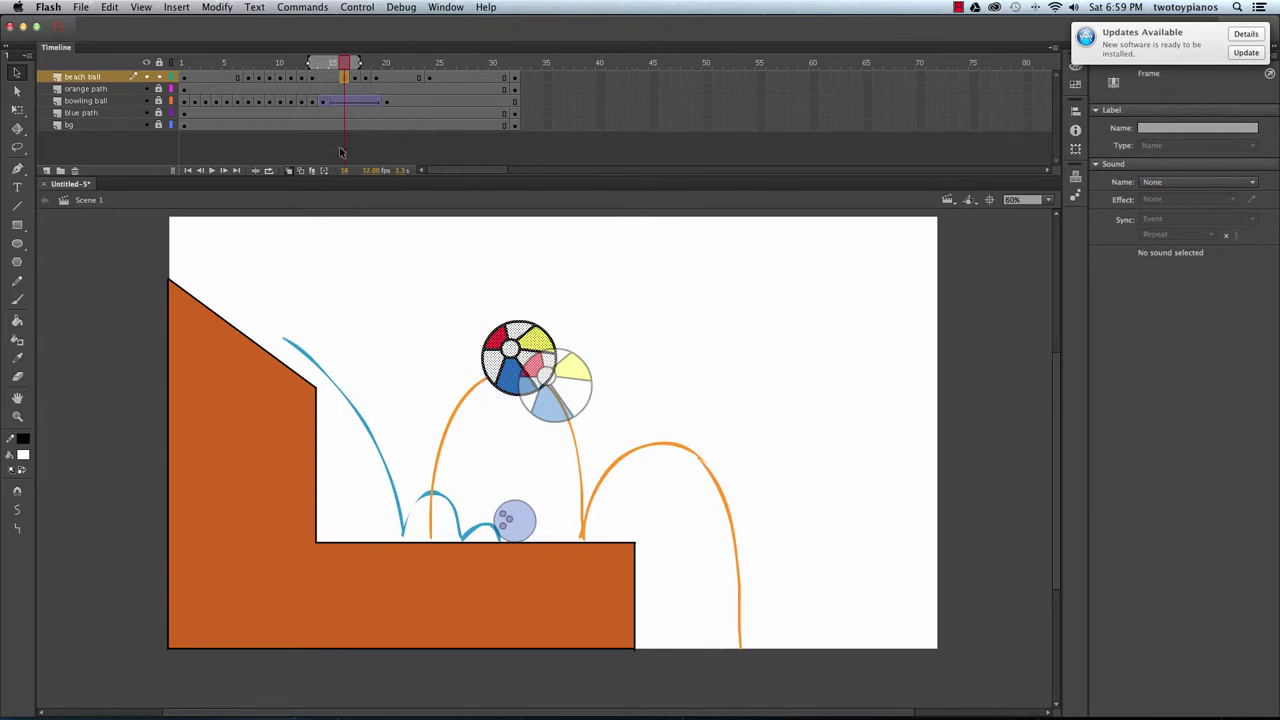
right_click(345, 75)
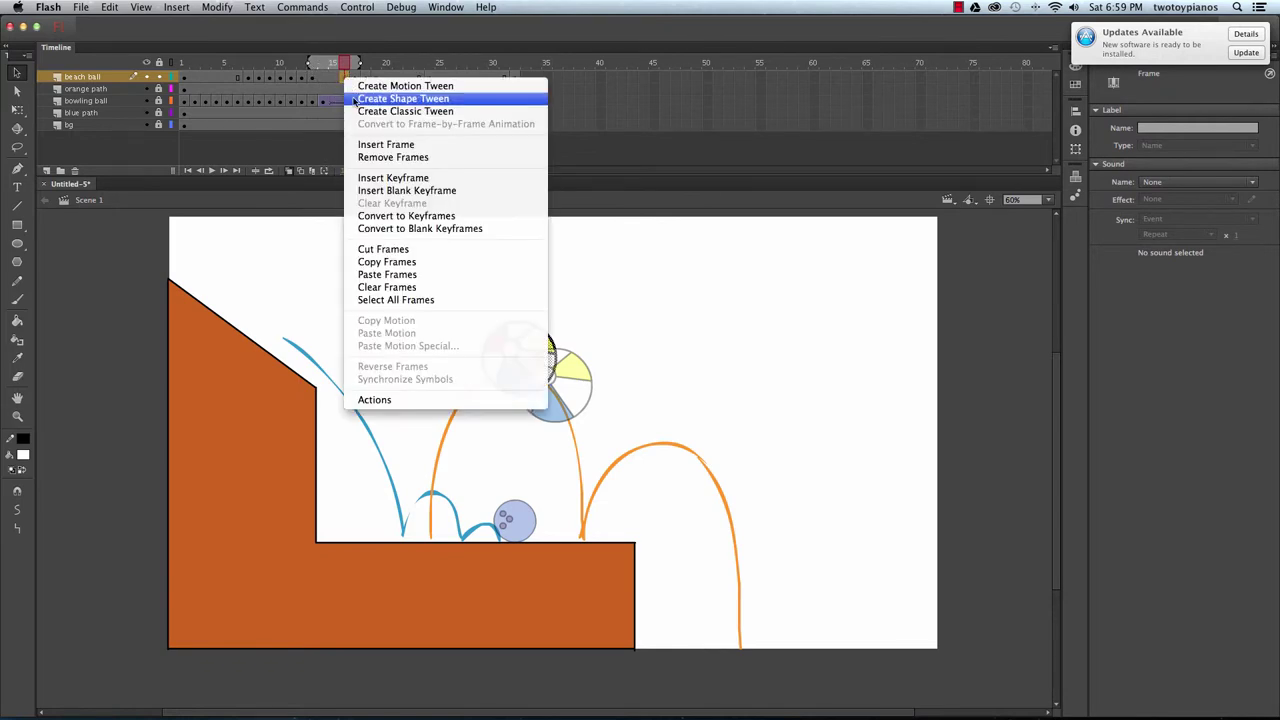
click(395, 178)
drag(534, 371, 547, 380)
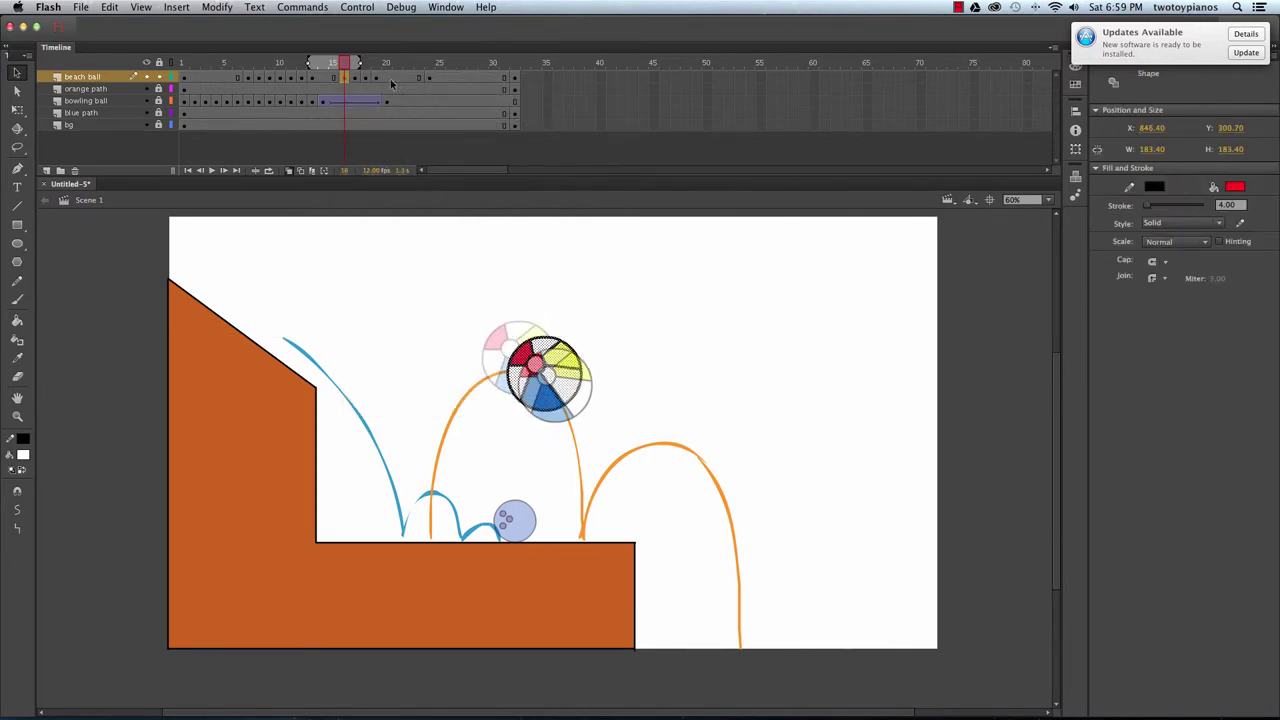
Insert a keyframe at frame 15 of the beach ball layer and shift the ball to about X 828, Y 283, between the peak and frame 16.
click(334, 78)
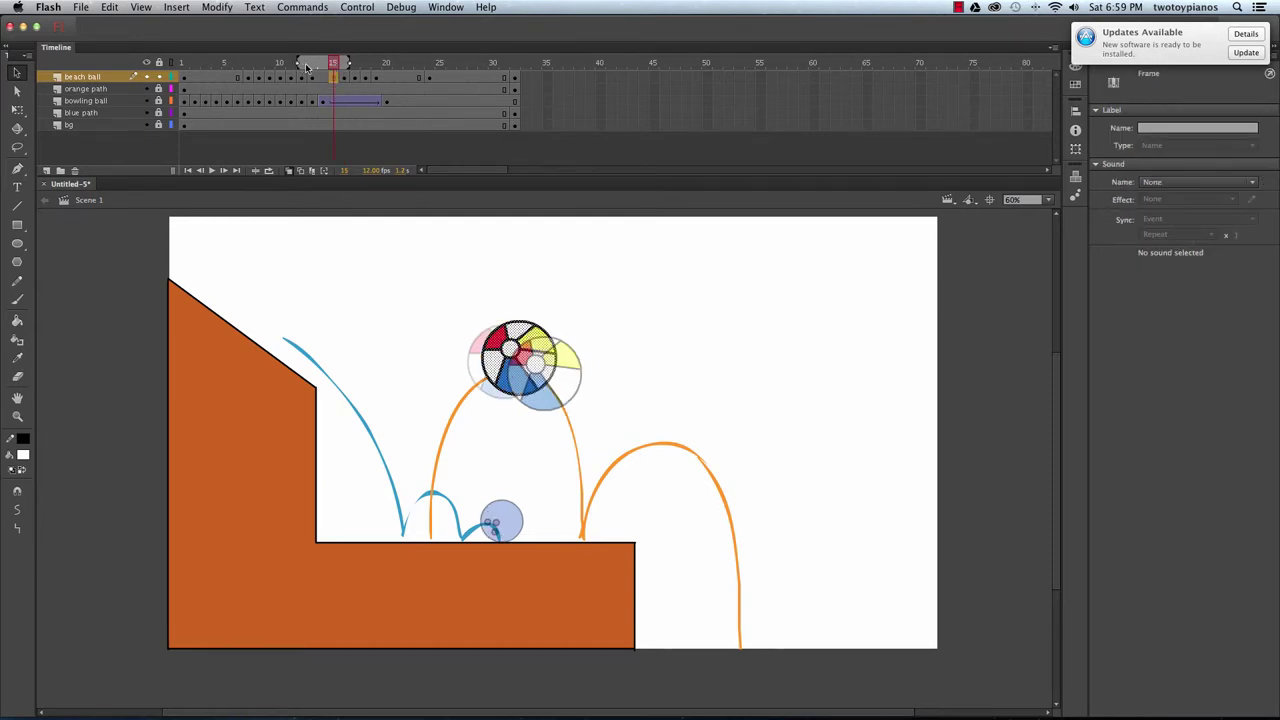
drag(299, 63, 310, 63)
right_click(334, 79)
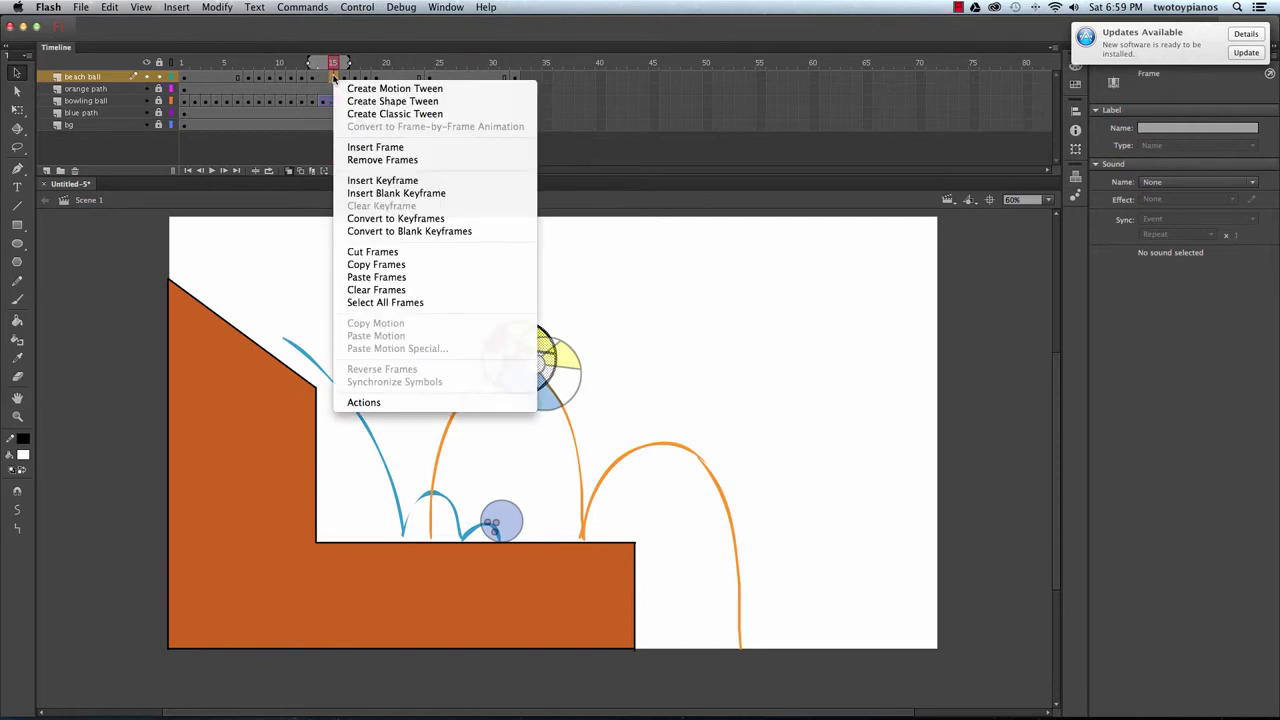
click(382, 181)
drag(533, 368, 535, 368)
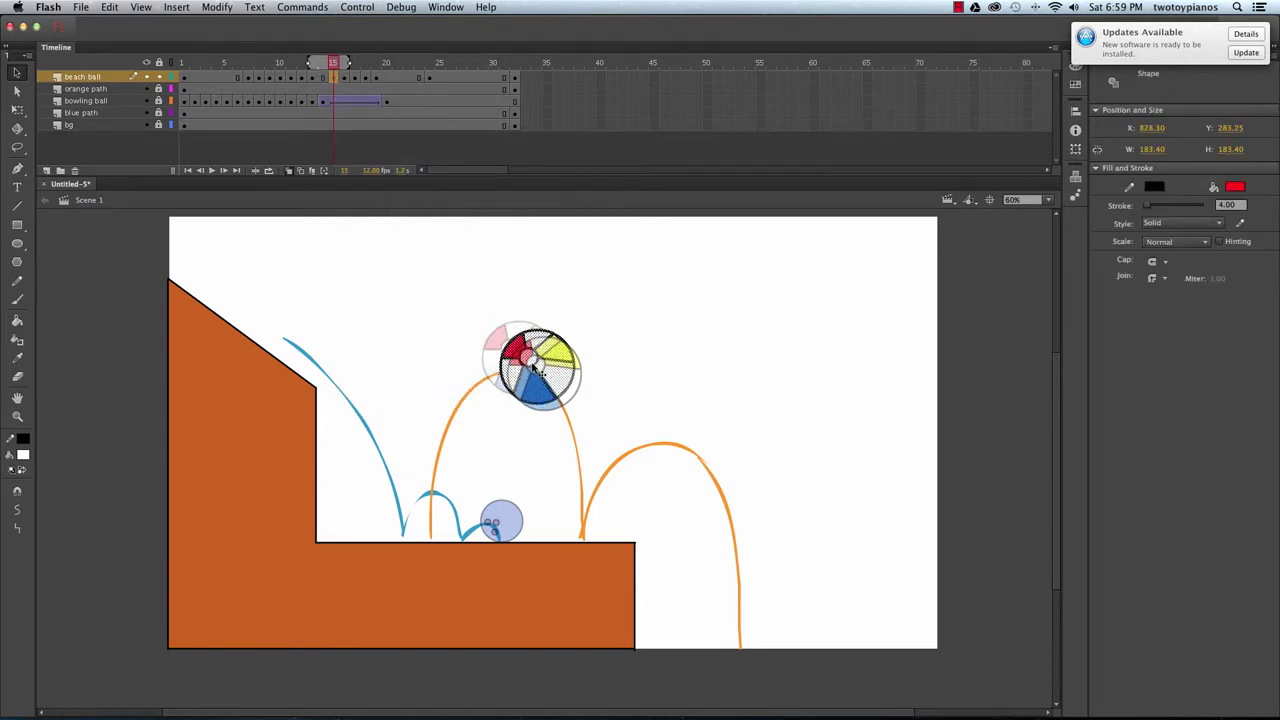
Insert a keyframe at frame 14 of the beach ball layer and nudge the ball just past the peak to about X 805, Y 270.
click(323, 77)
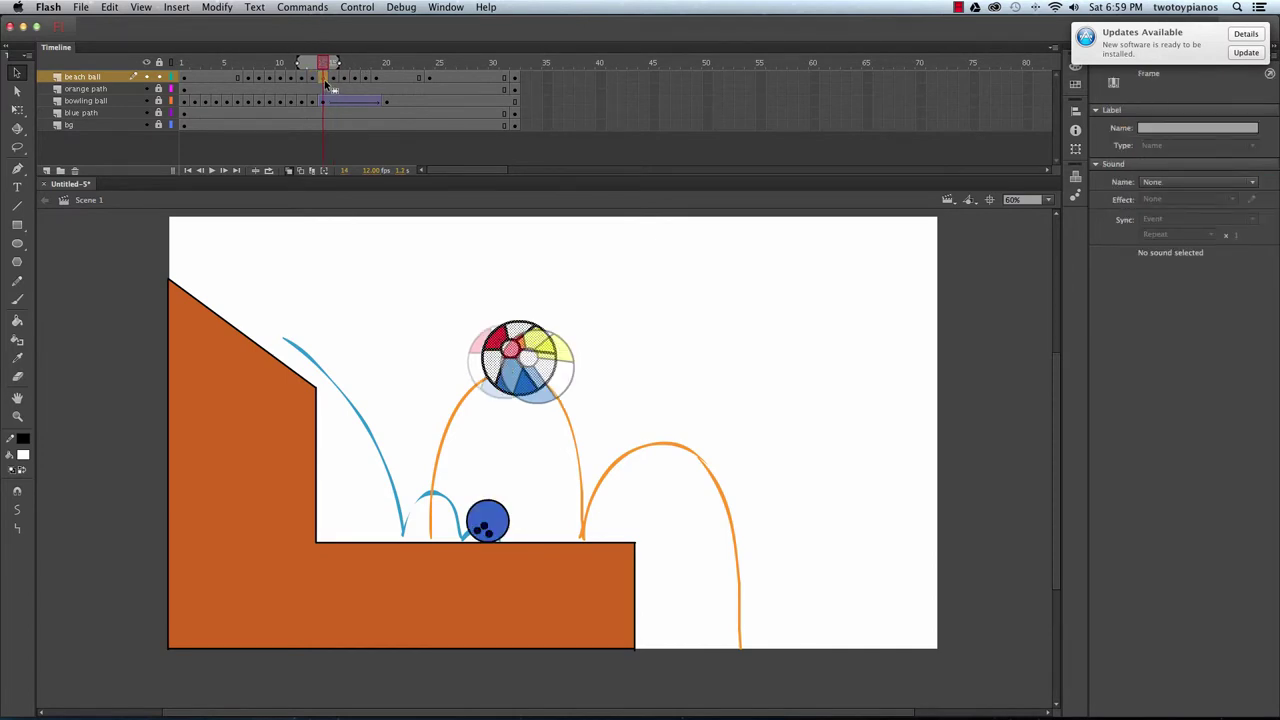
right_click(323, 79)
click(360, 177)
drag(308, 63, 311, 65)
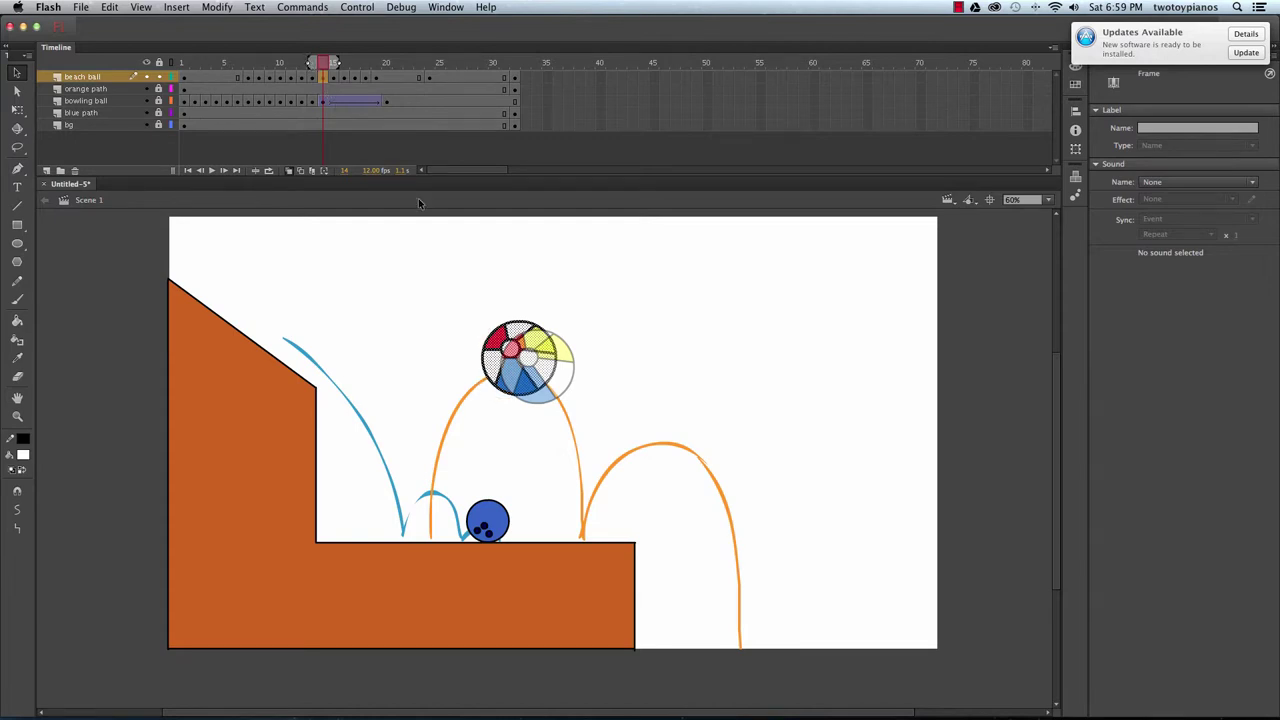
mouse_move(535, 373)
mouse_down()
mouse_move(547, 378)
mouse_move(537, 366)
mouse_up()
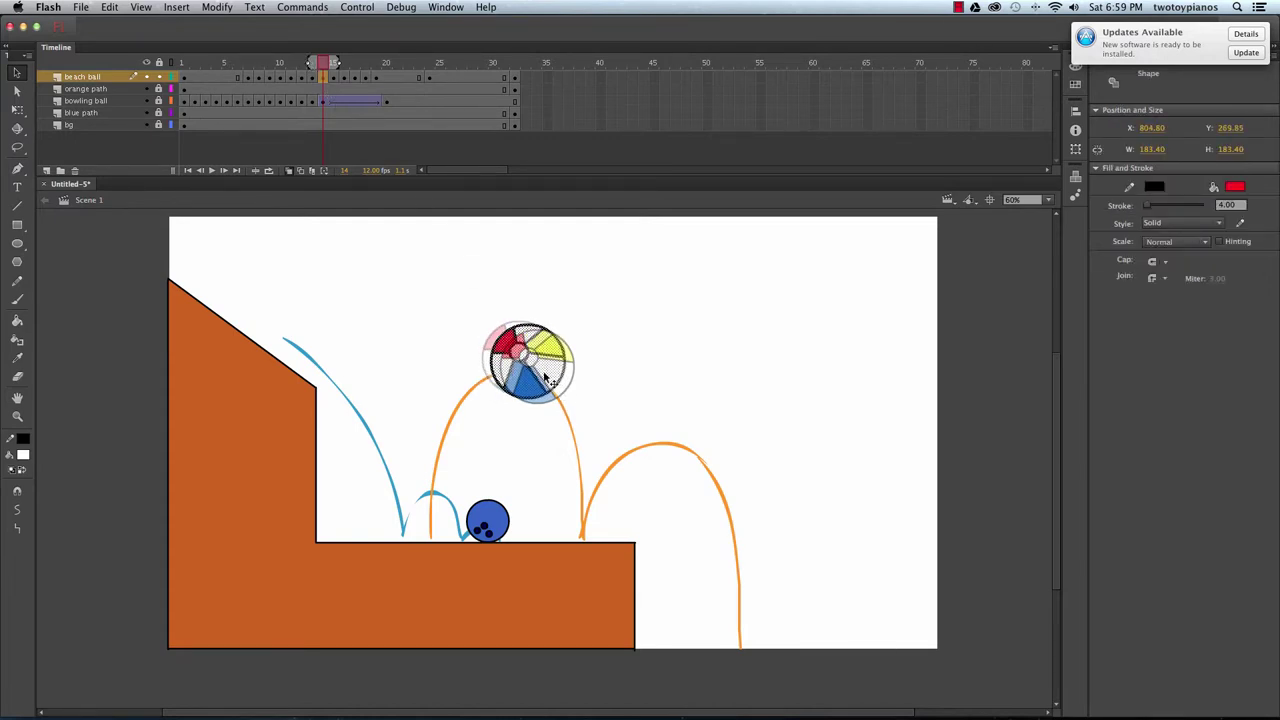
click(569, 302)
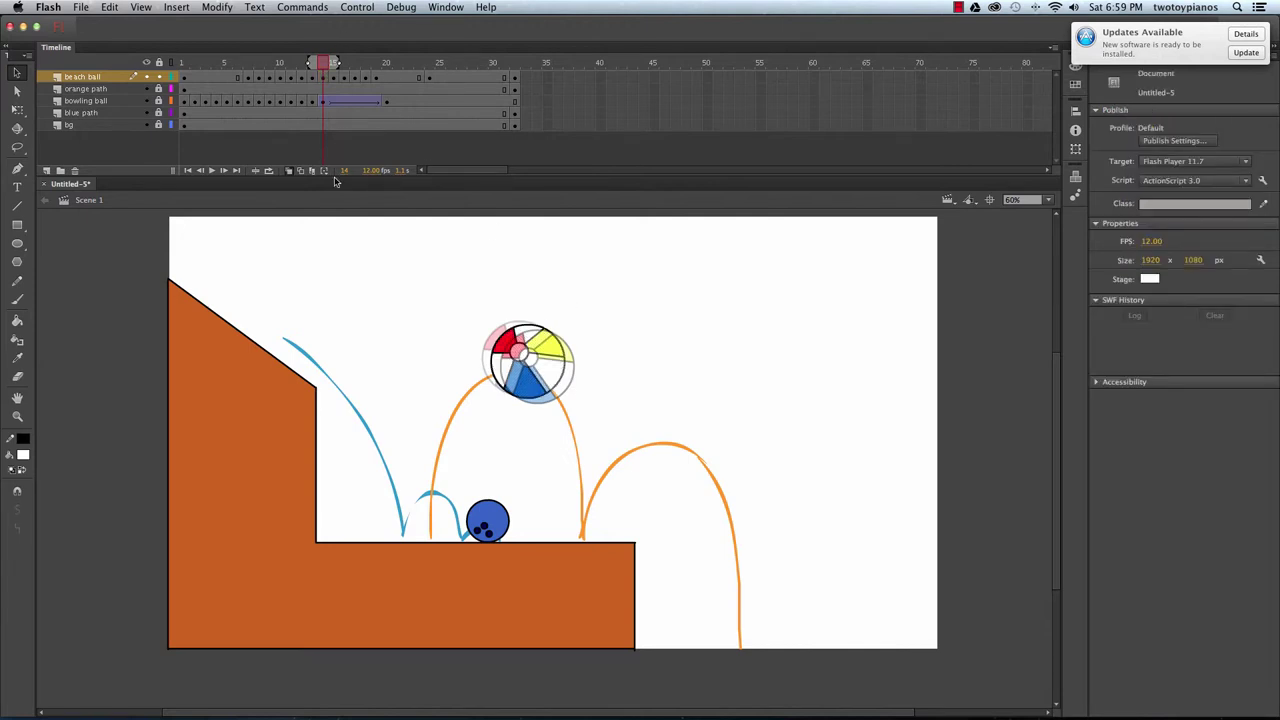
Turn off onion skinning and play the animation from frame 1 to review the beach ball's fall from the first peak.
click(290, 171)
click(285, 66)
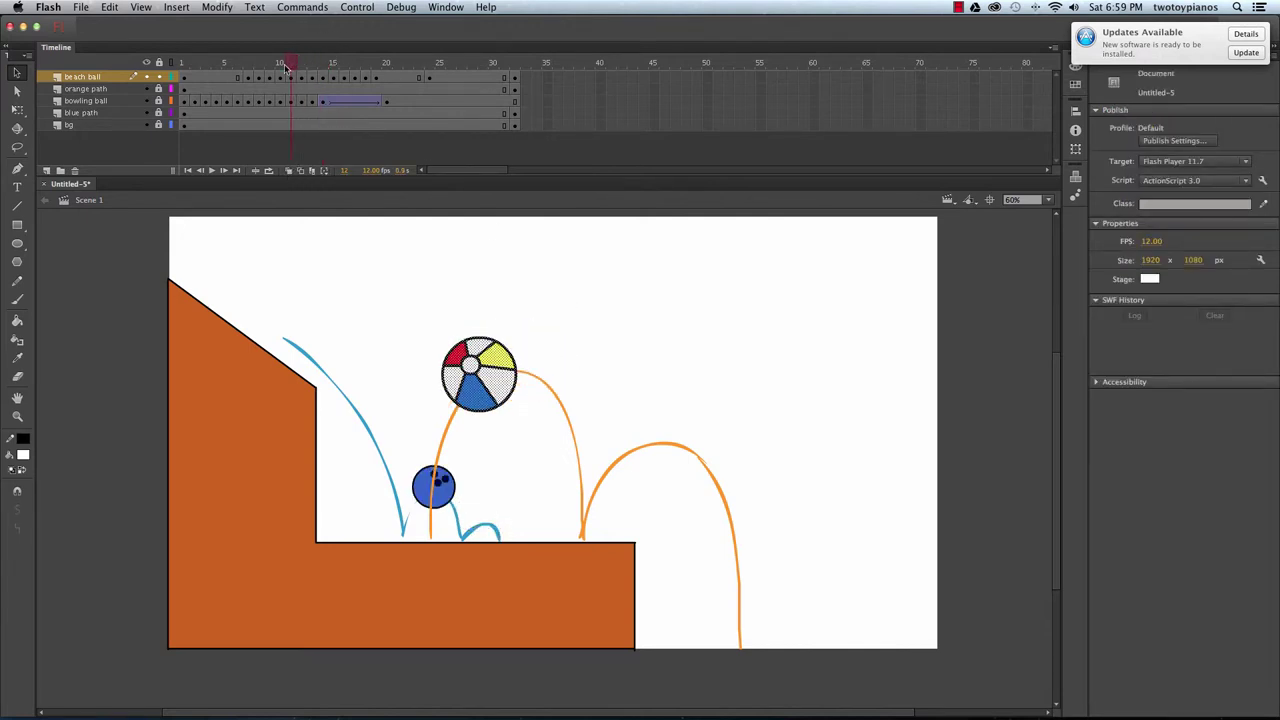
drag(285, 66, 145, 86)
key(Return)
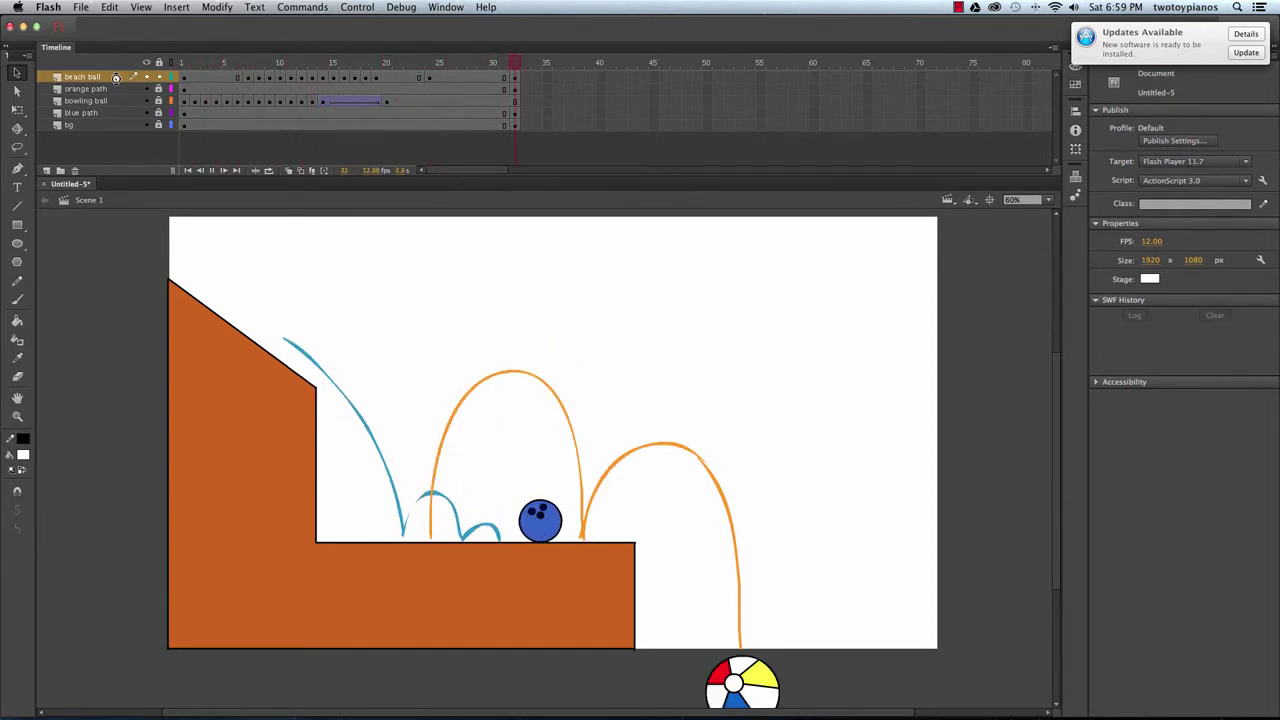
key(Return)
Turn on onion skinning, go to frame 20 and set the onion skin range to frames 19 through 24.
click(430, 63)
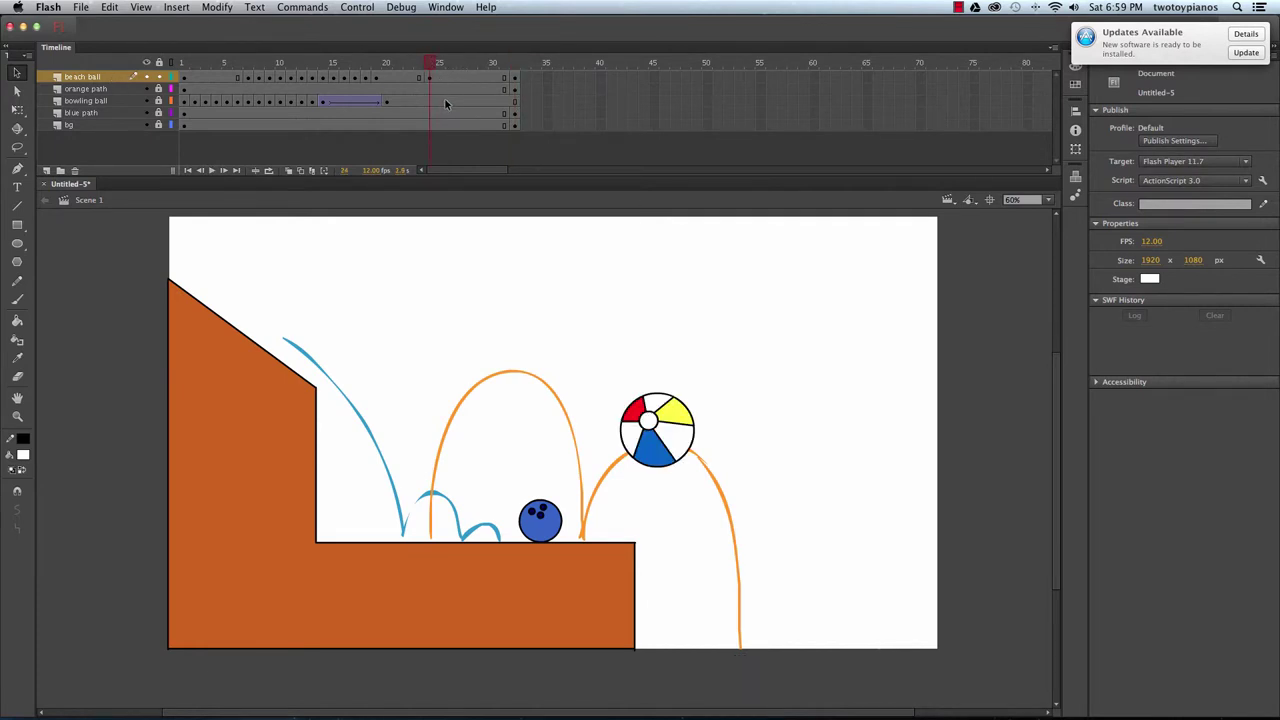
click(421, 65)
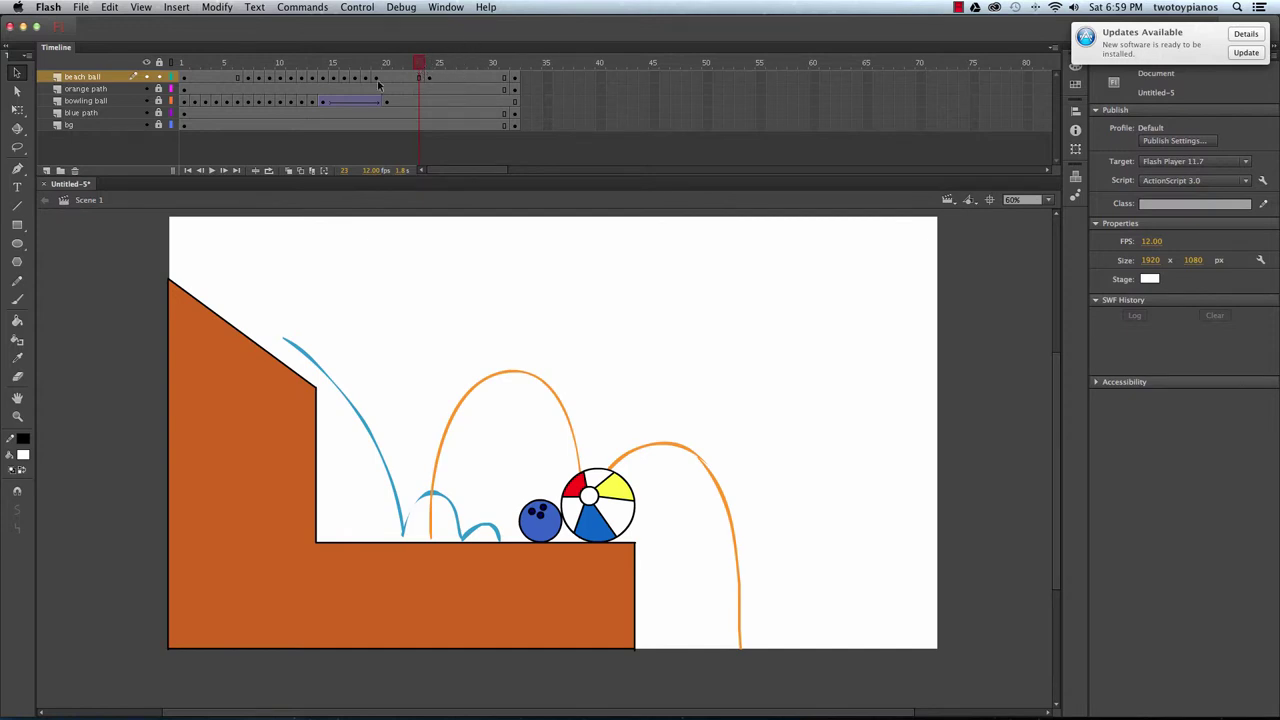
click(289, 171)
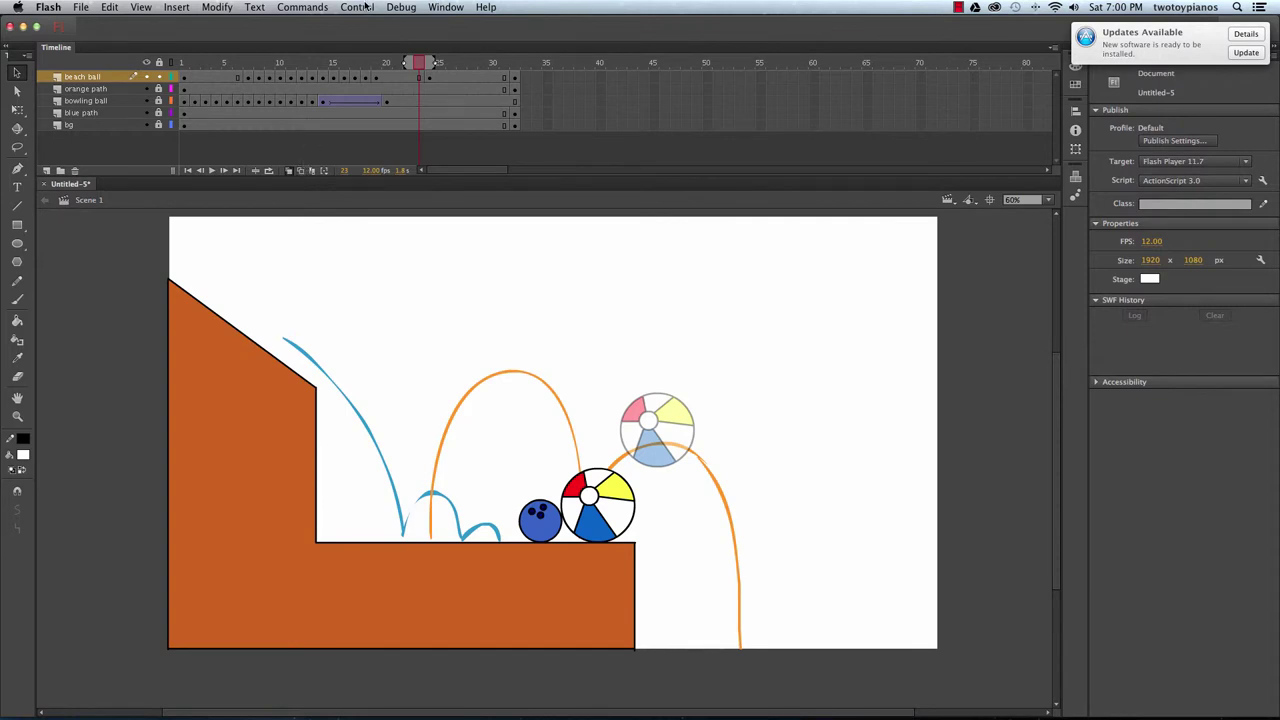
drag(401, 64, 380, 75)
click(391, 64)
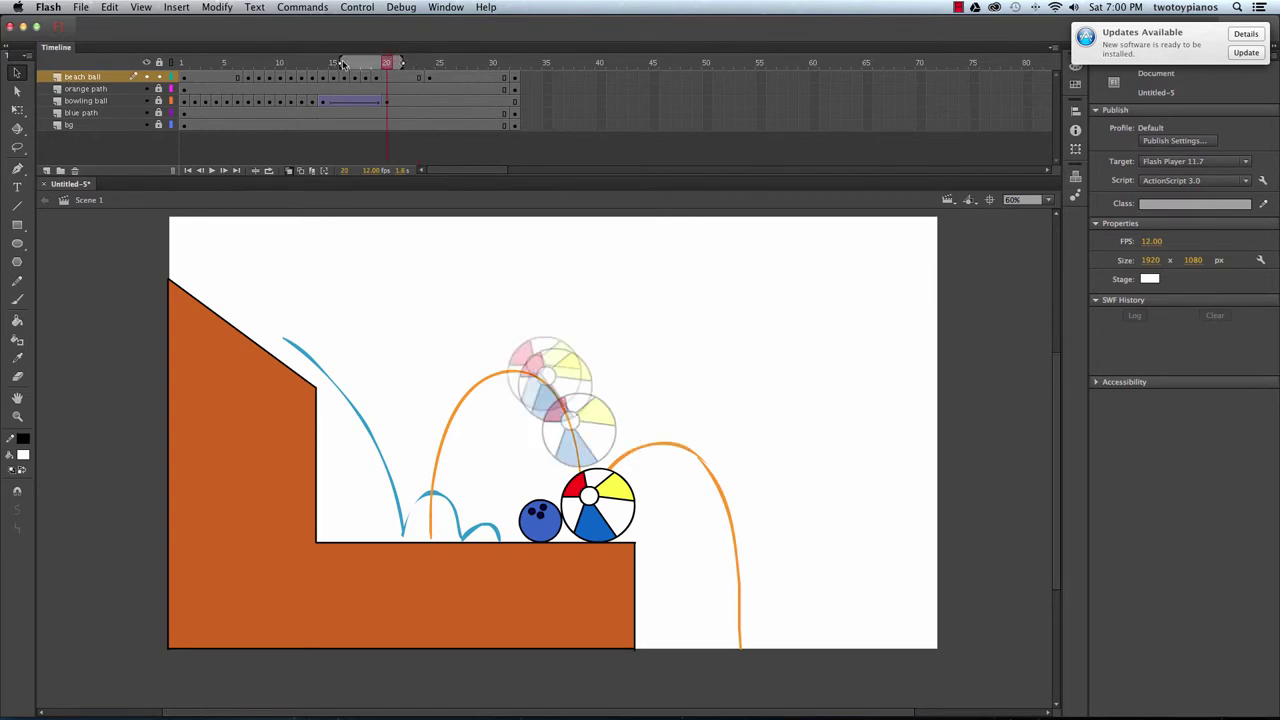
drag(340, 64, 435, 64)
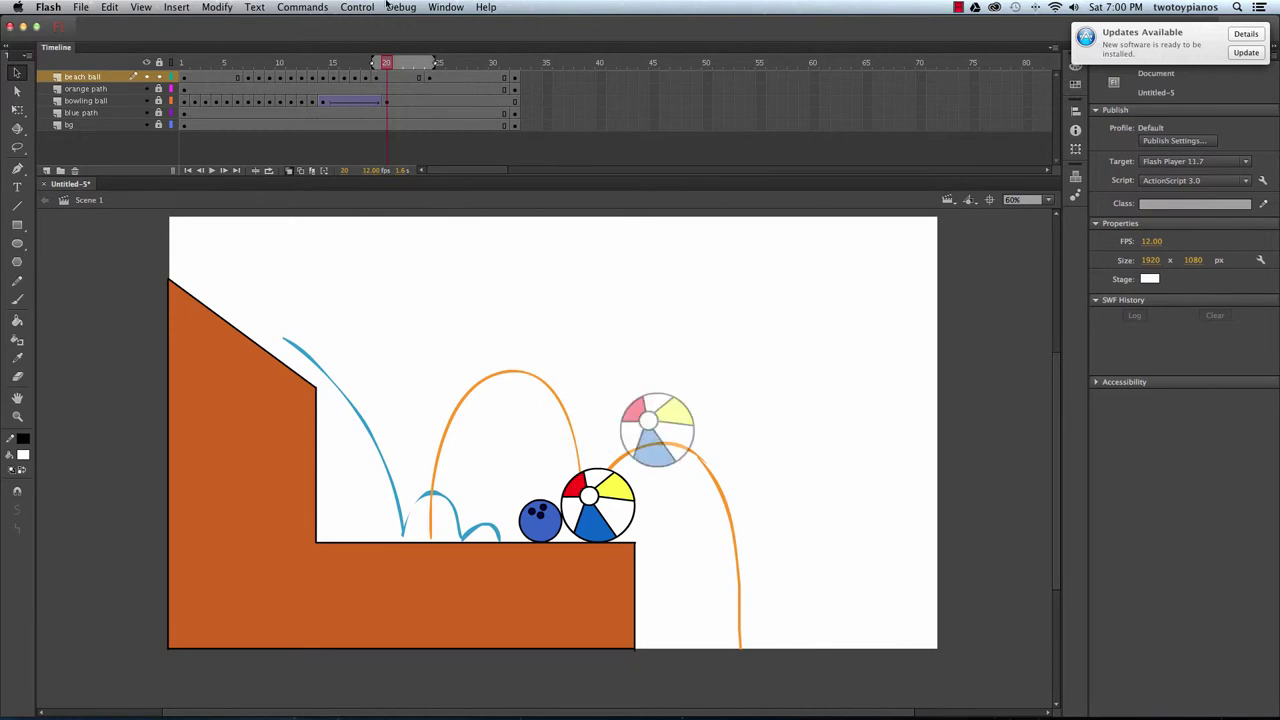
Insert a keyframe at frame 20 of the beach ball layer and raise the ball along the second arc to about X 1000, Y 551.
click(386, 78)
right_click(386, 79)
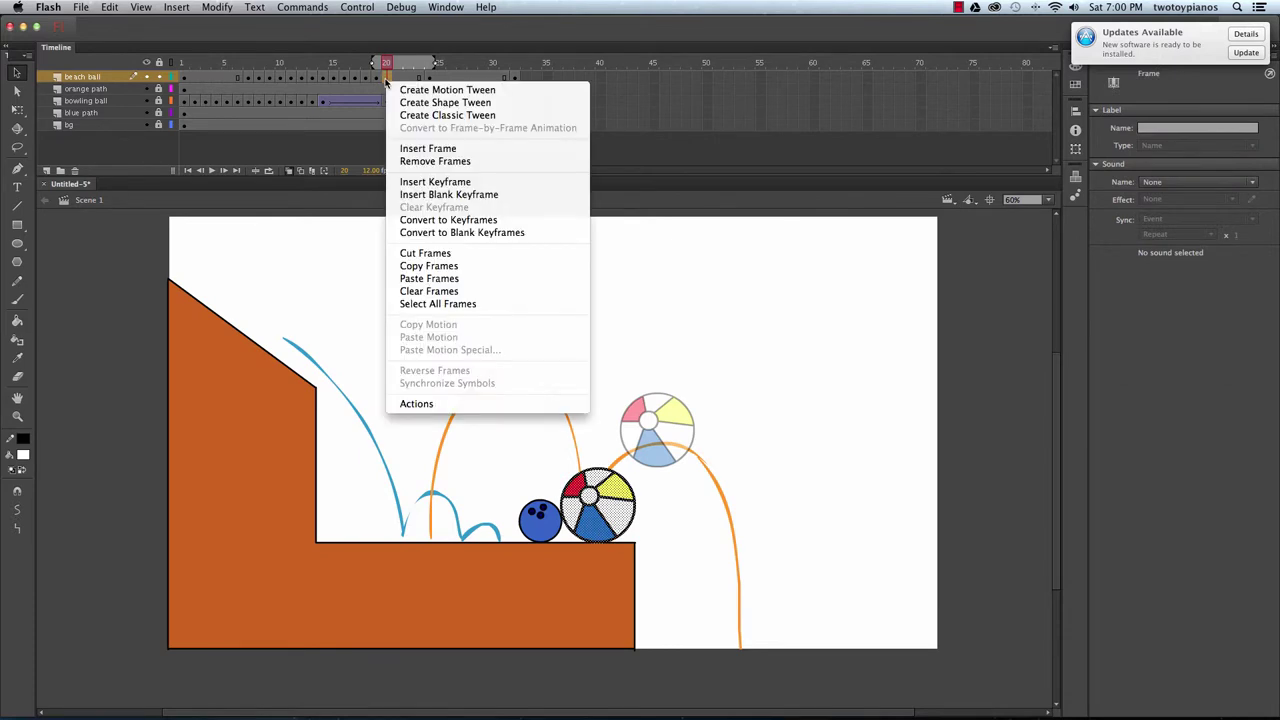
click(435, 181)
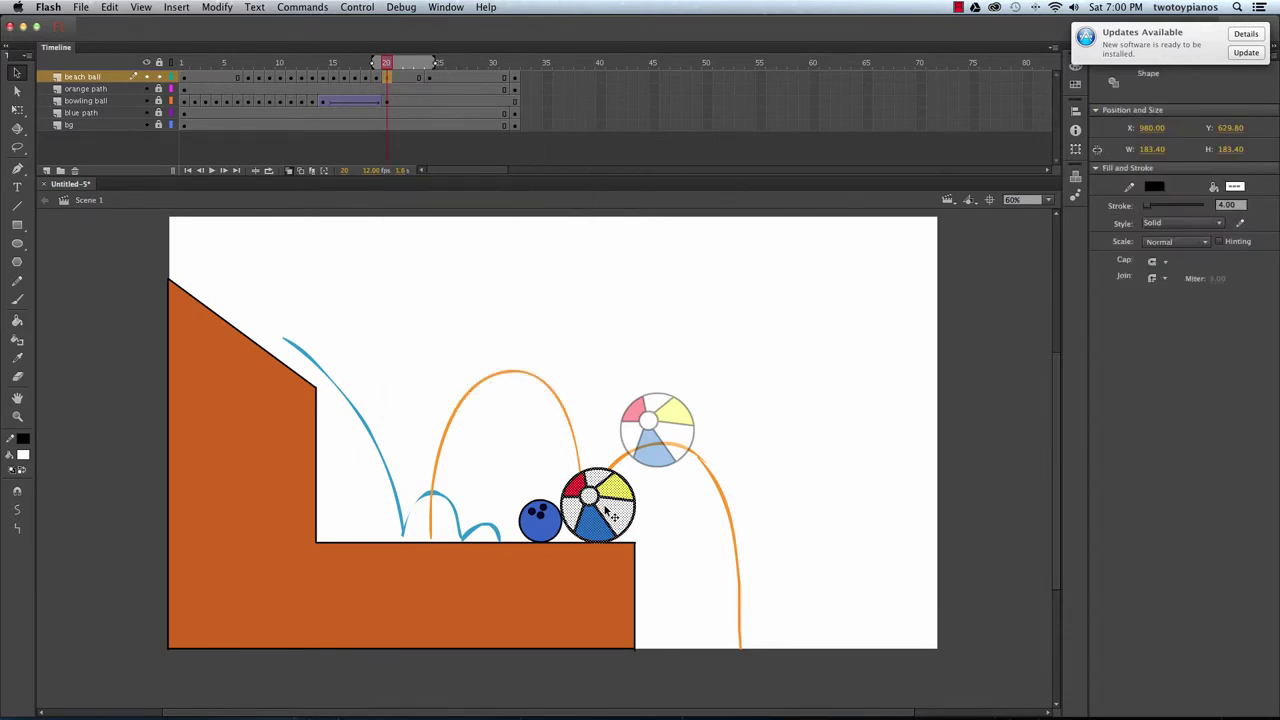
drag(605, 508, 618, 484)
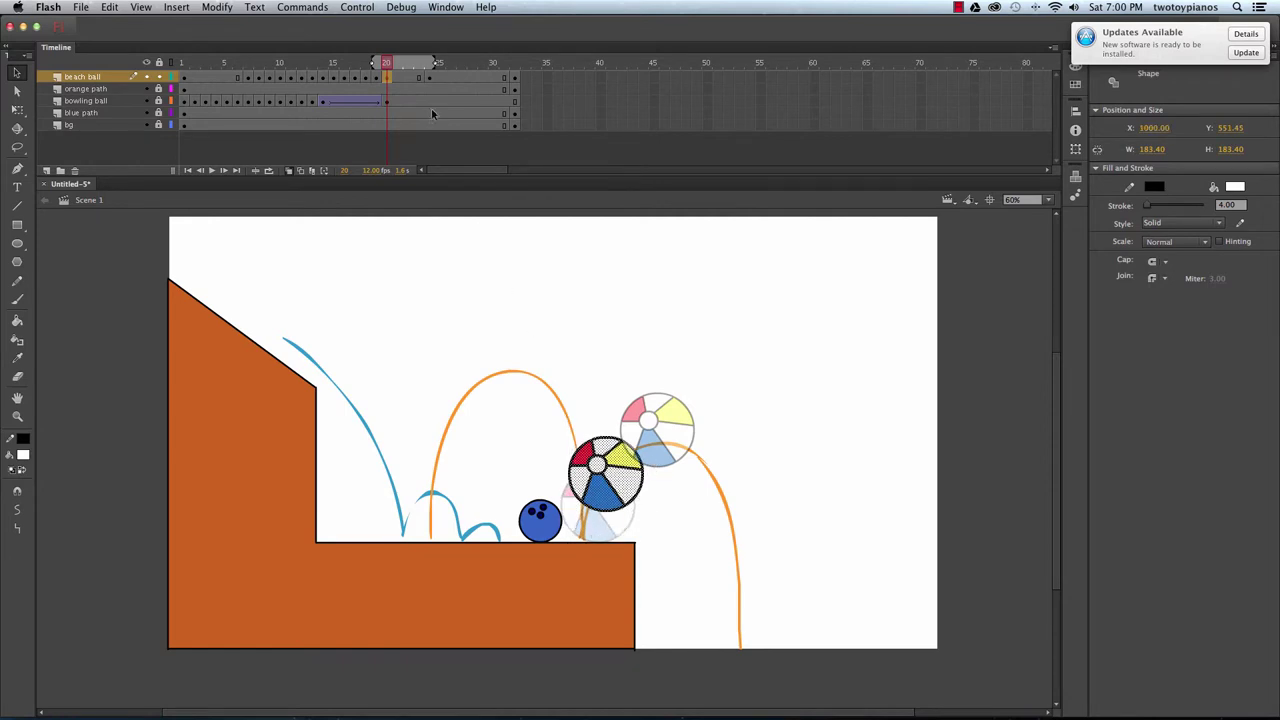
Insert a keyframe at frame 21 of the beach ball layer and move the ball up the second arc to about X 1035, Y 493.
click(398, 80)
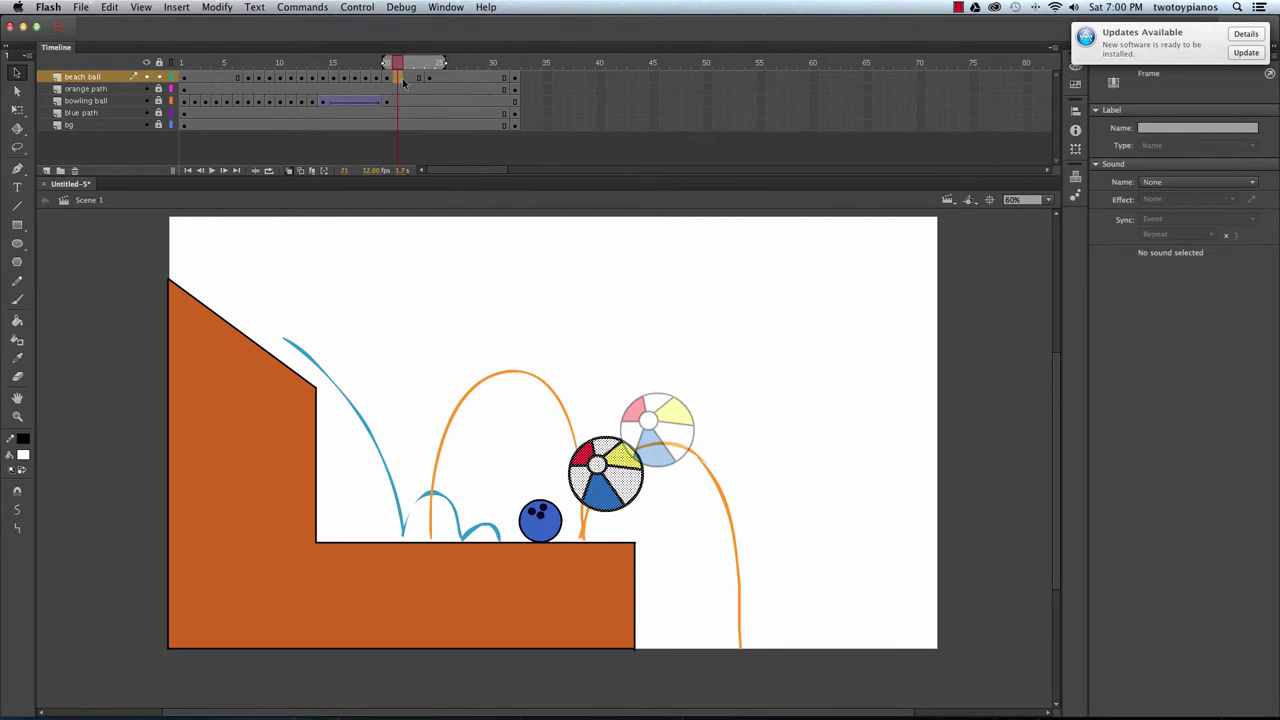
right_click(403, 83)
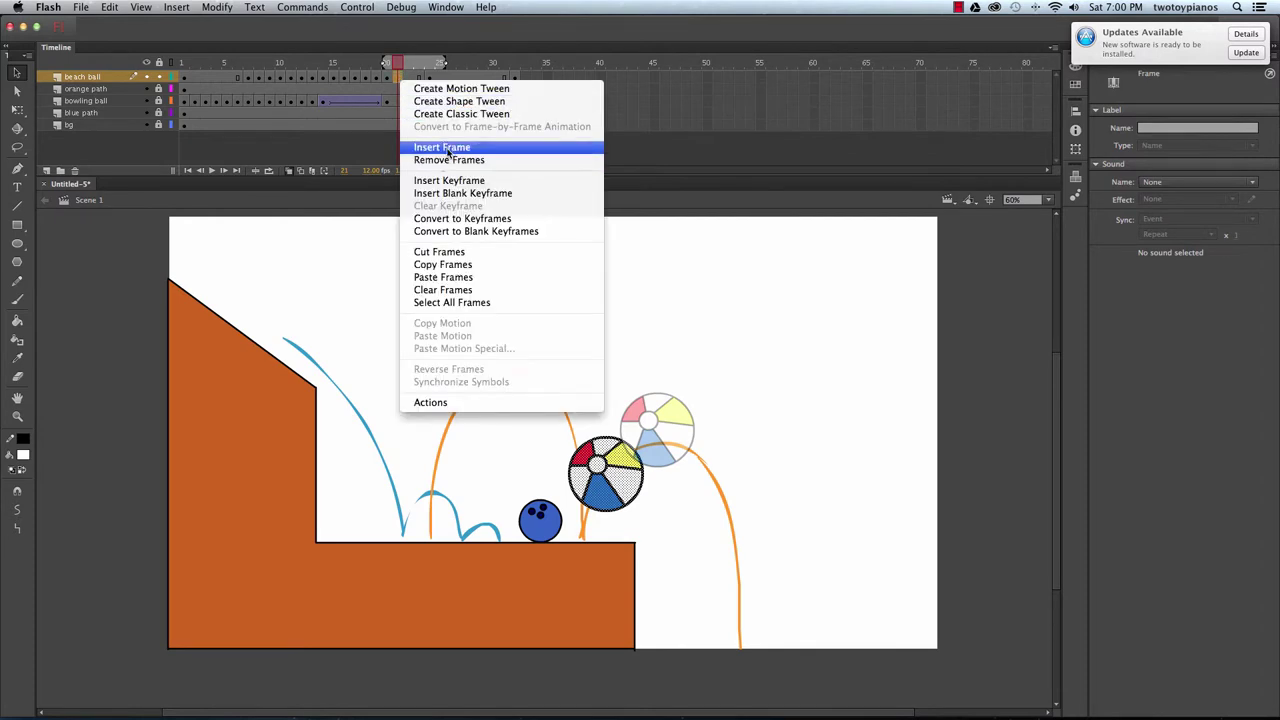
click(449, 180)
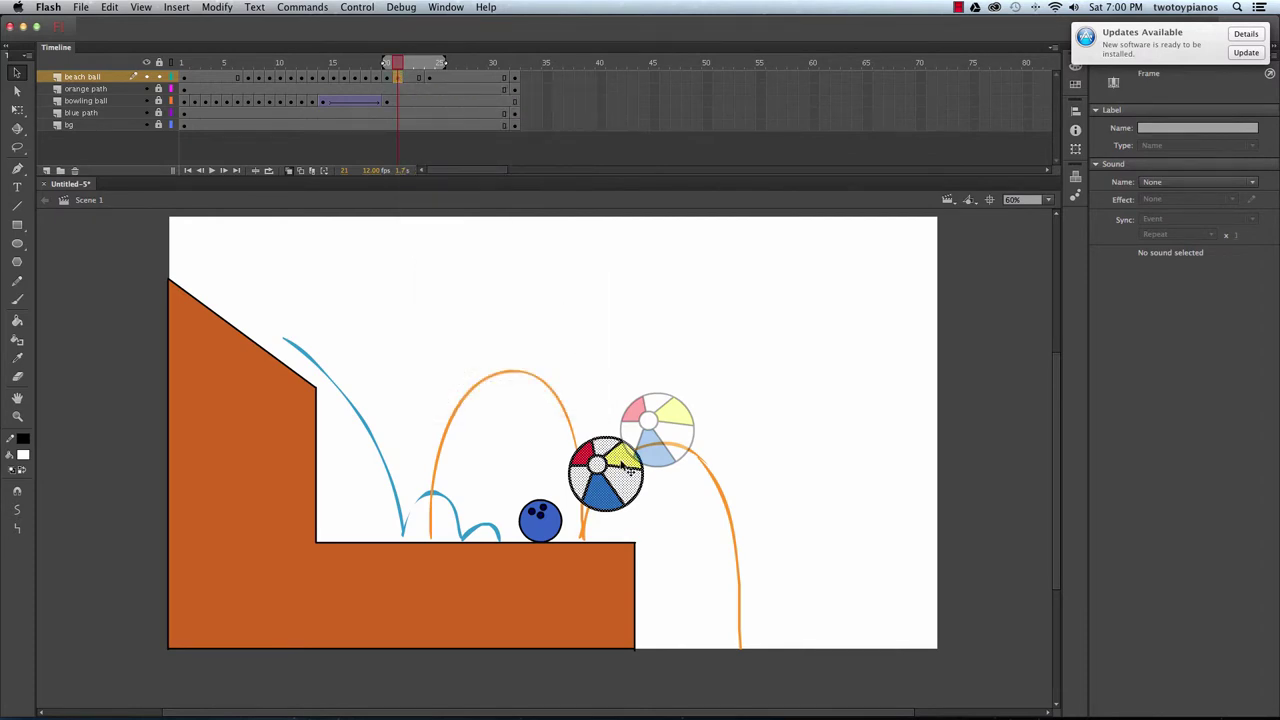
drag(627, 470, 626, 452)
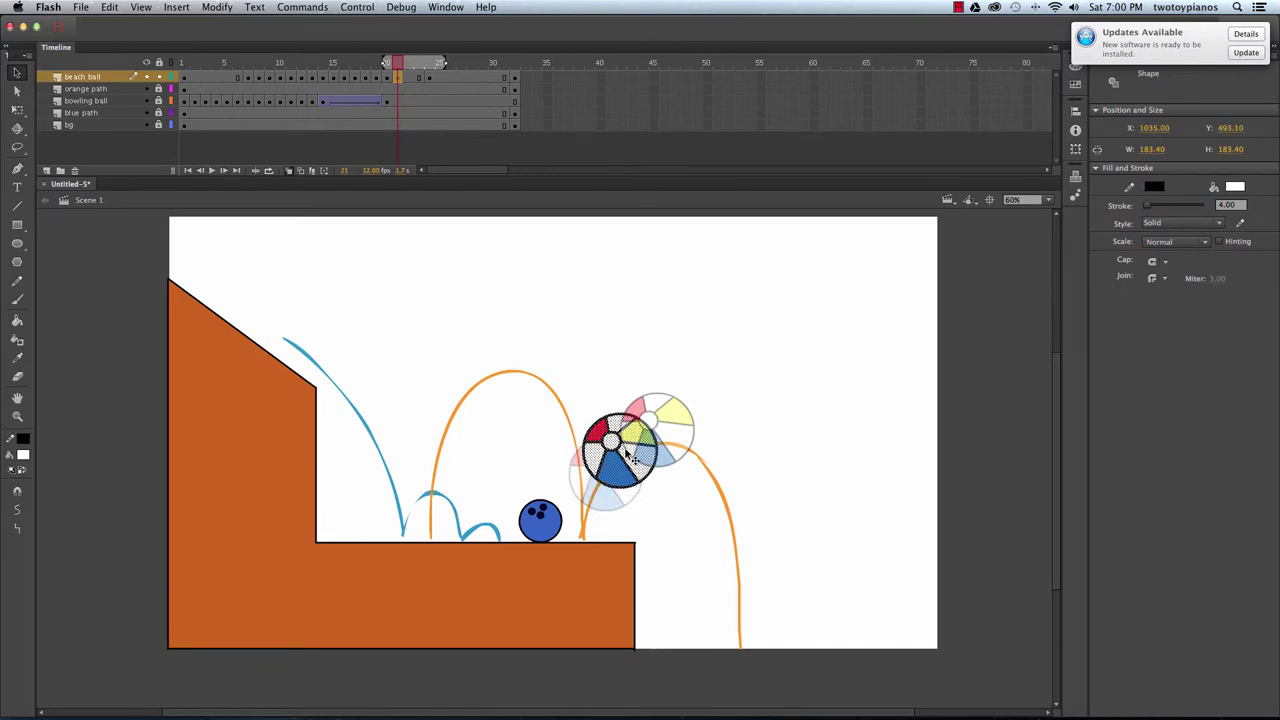
Insert a keyframe at frame 22 of the beach ball layer and move the ball closer to the second peak, about X 1067, Y 458.
click(408, 77)
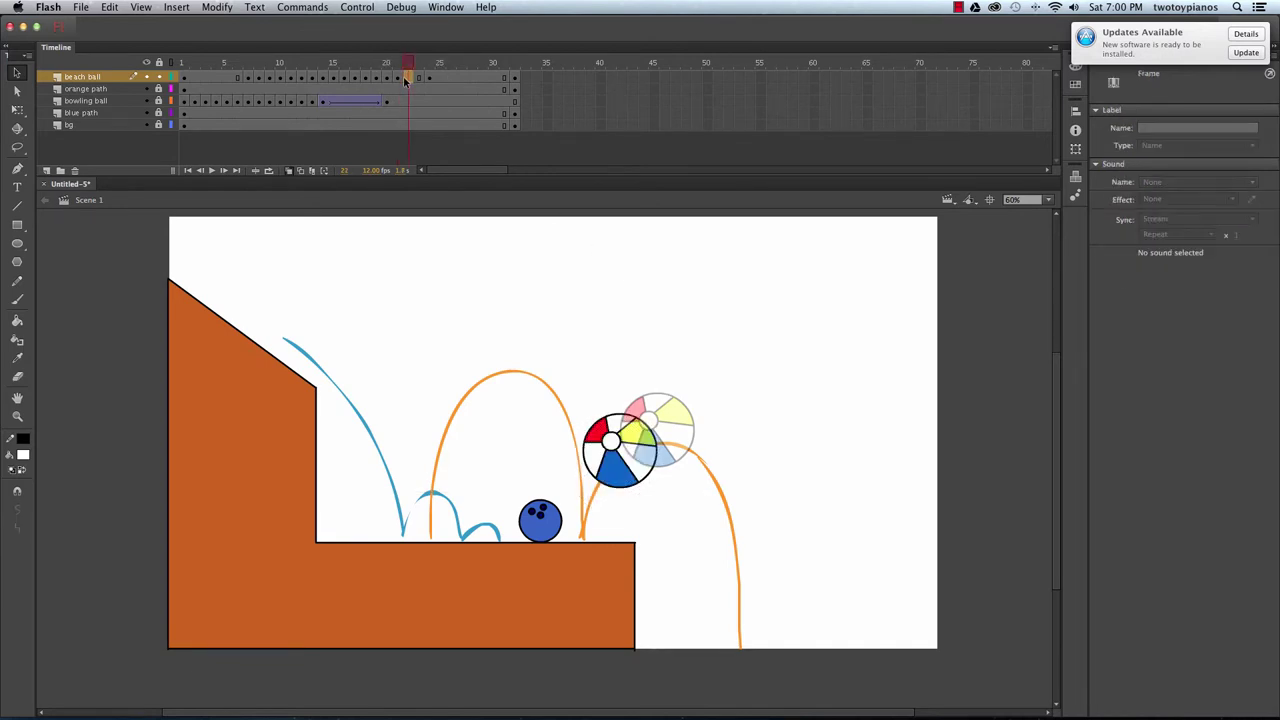
right_click(416, 90)
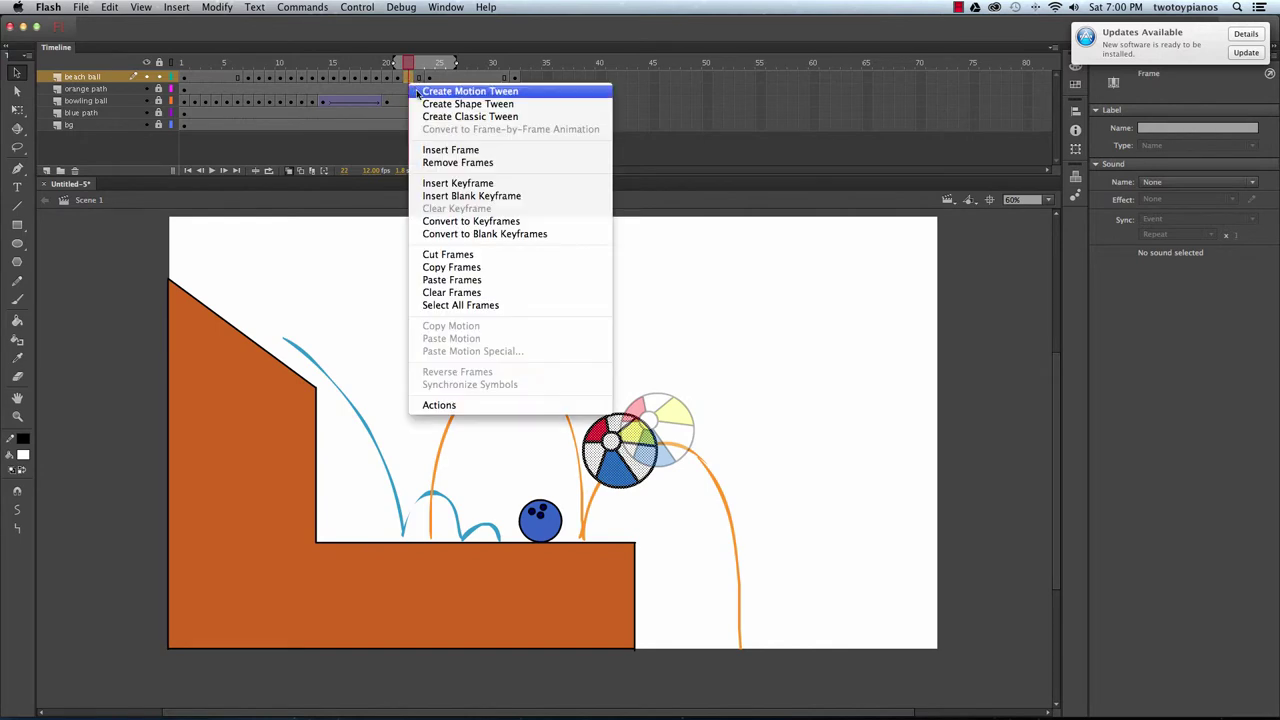
click(465, 185)
drag(645, 461, 652, 449)
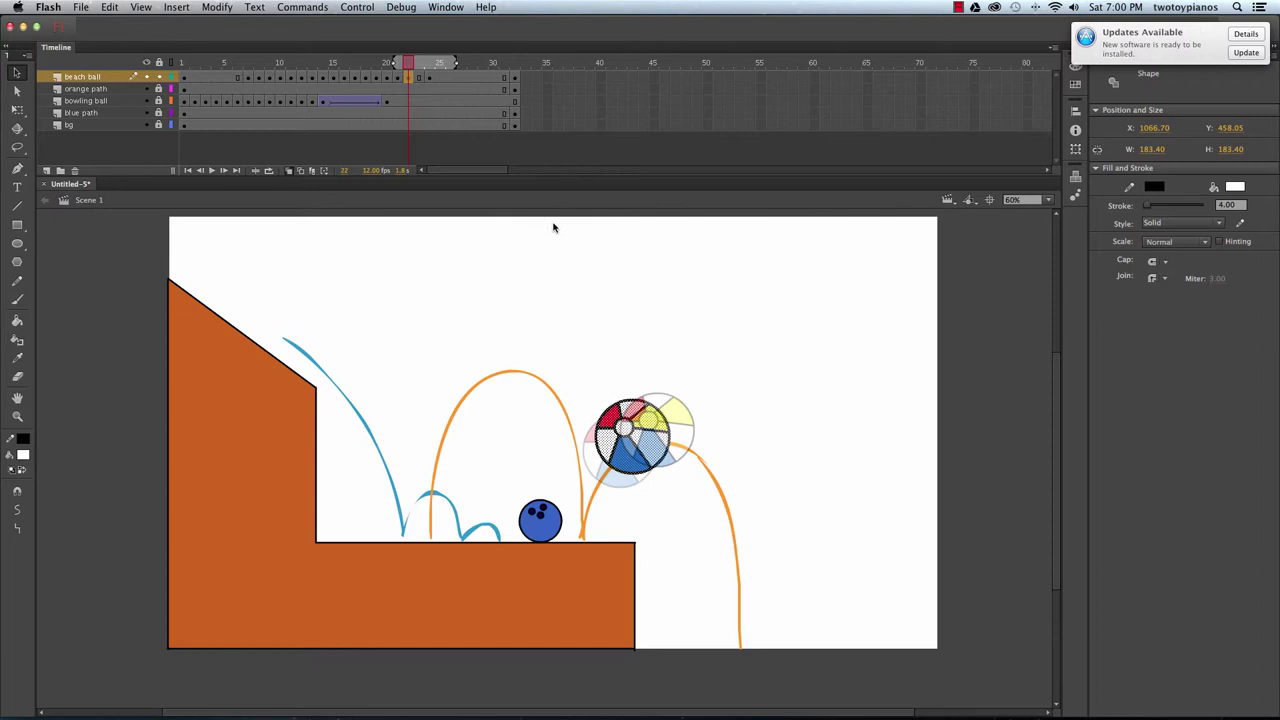
Insert a keyframe at frame 23 of the beach ball layer and shift the ball just short of the second peak, about X 1097, Y 445.
click(418, 78)
right_click(420, 82)
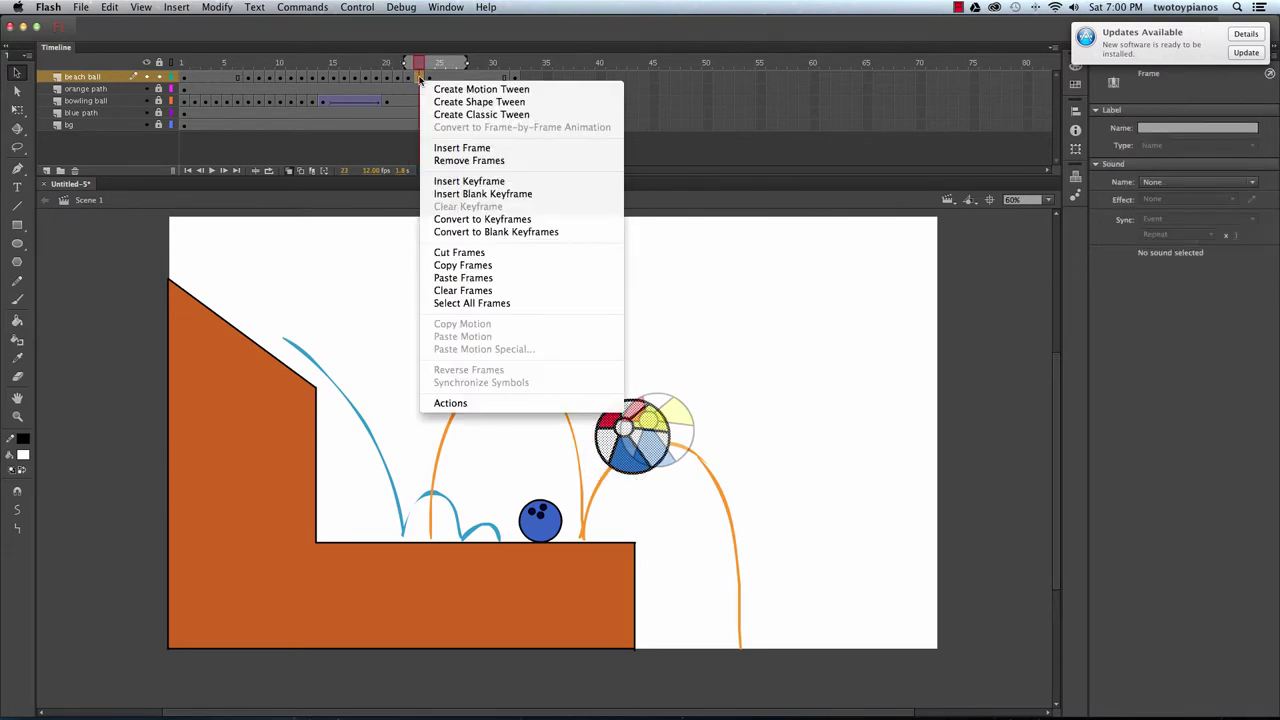
click(469, 181)
click(655, 455)
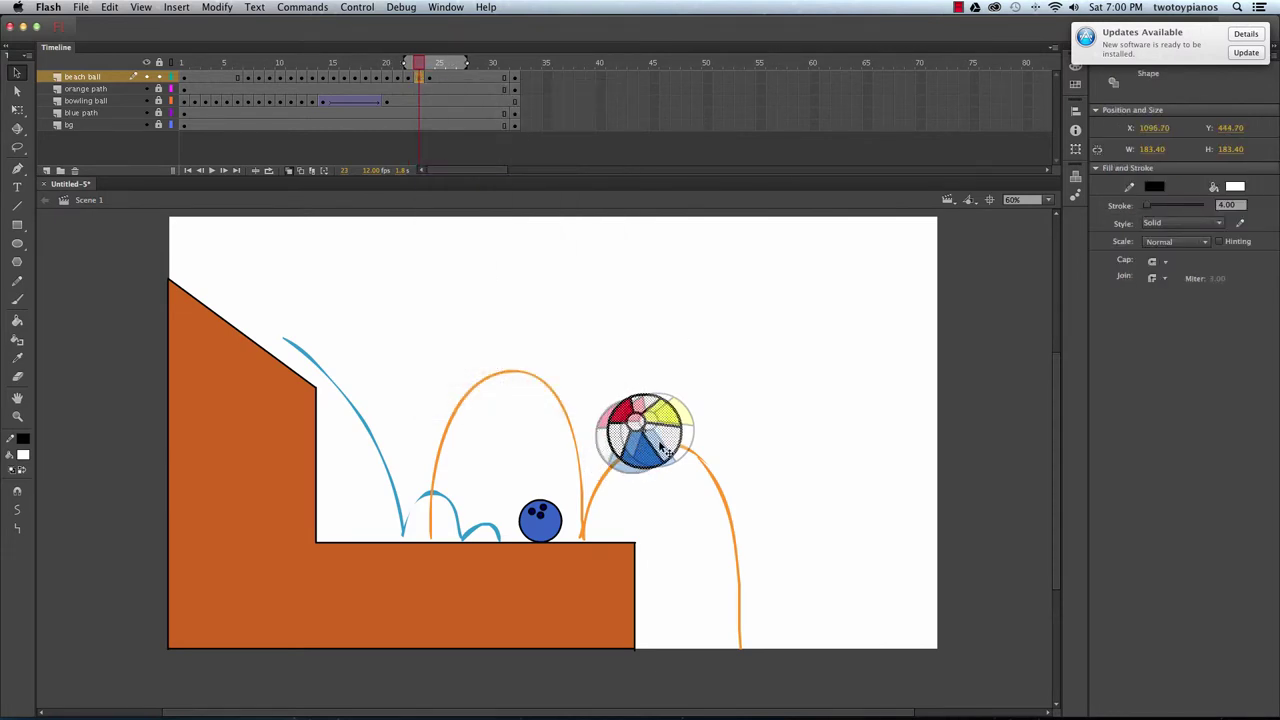
Nudge the beach ball at frame 23 to about X 1098, Y 441 and extend the onion skin range to frame 32.
drag(660, 450, 662, 447)
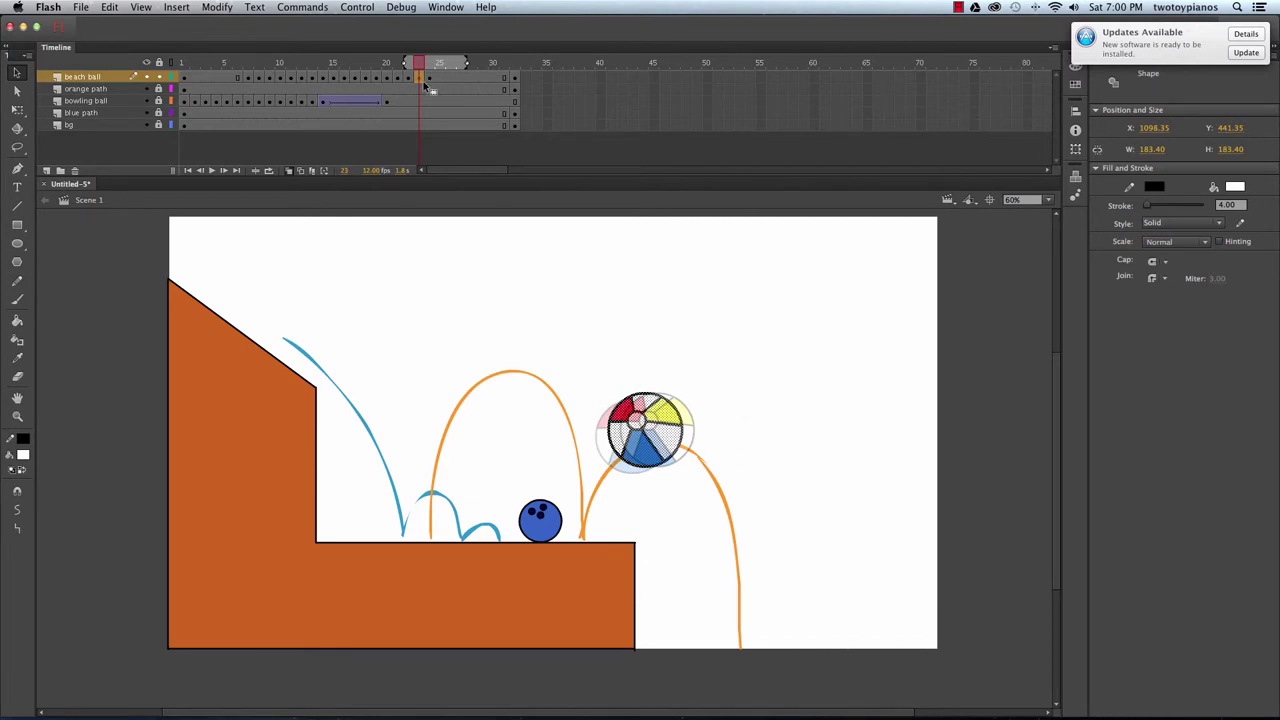
drag(469, 66, 520, 66)
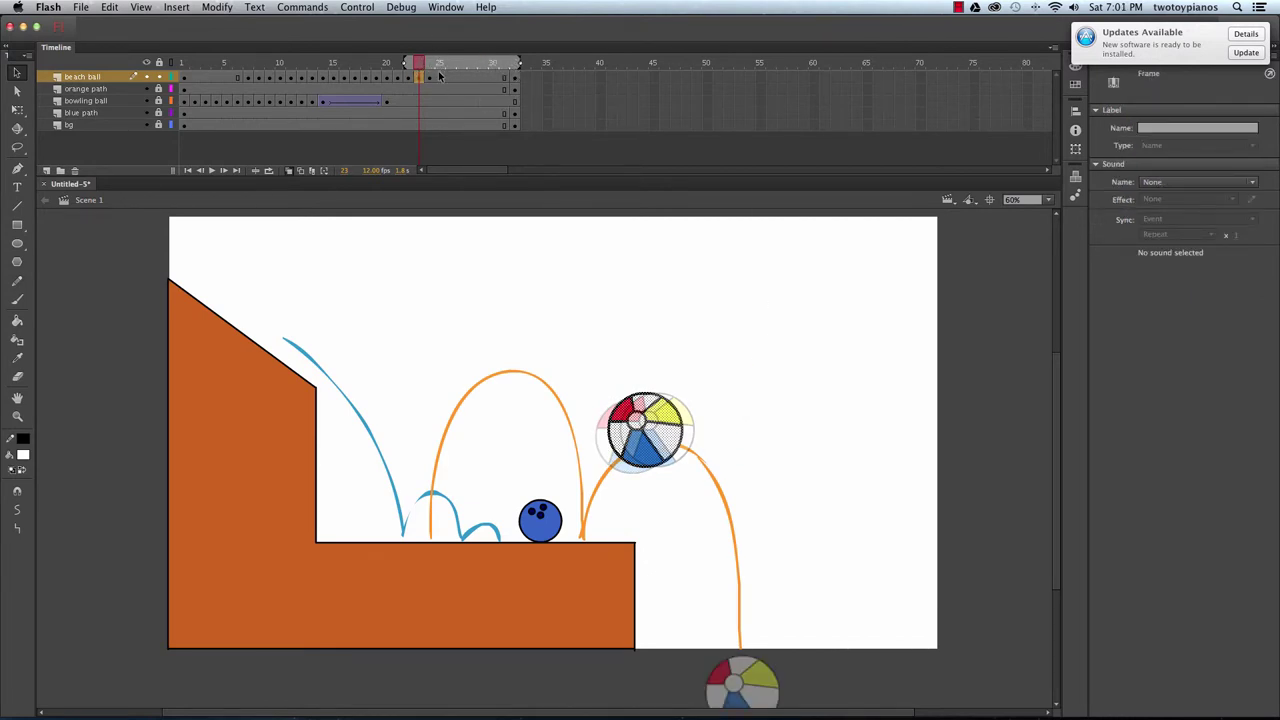
drag(405, 66, 416, 66)
Insert a keyframe at frame 31 of the beach ball layer and move the ball down the final drop to about X 1333, Y 910.
click(449, 63)
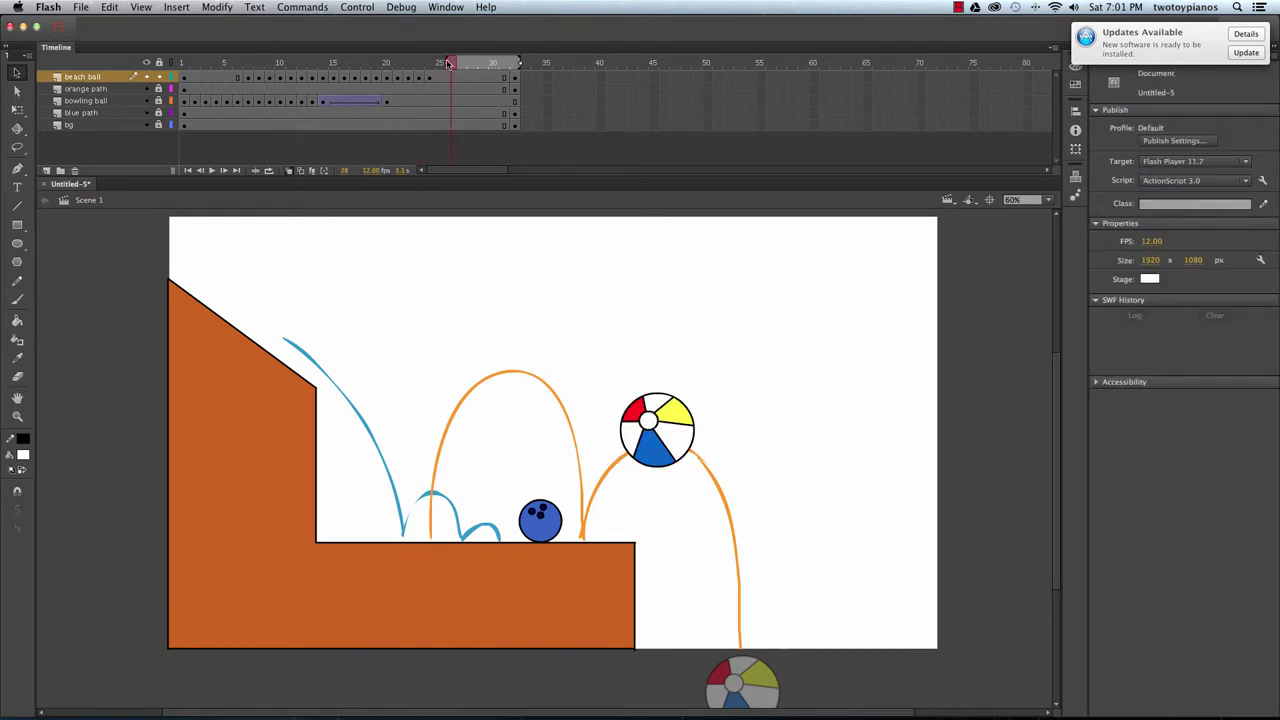
drag(449, 64, 435, 66)
click(505, 64)
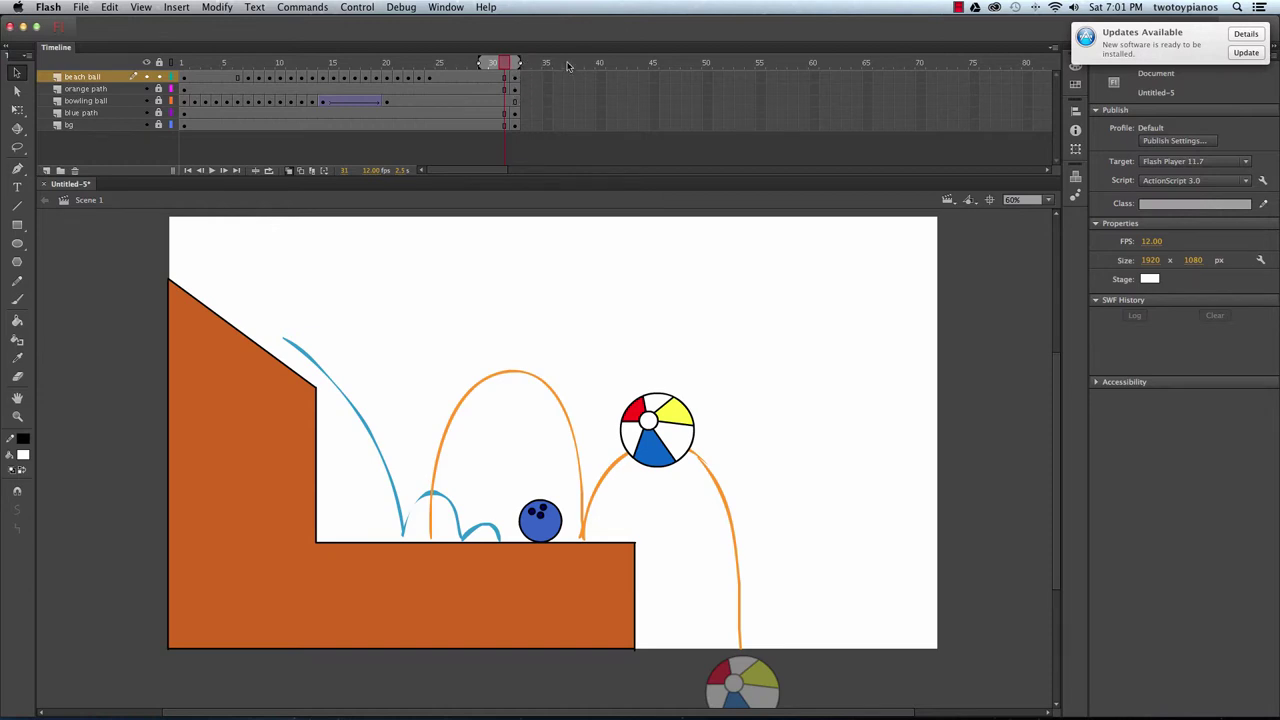
drag(481, 65, 453, 68)
click(501, 77)
right_click(502, 78)
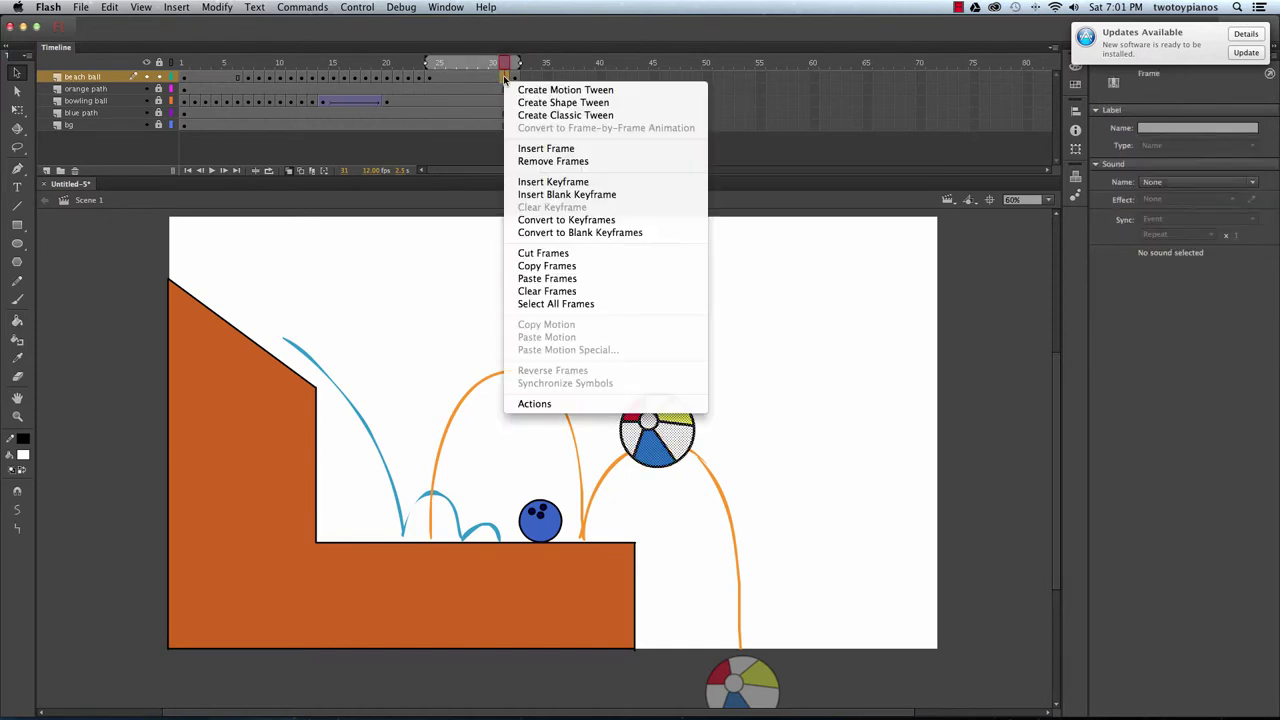
click(549, 182)
drag(676, 440, 759, 634)
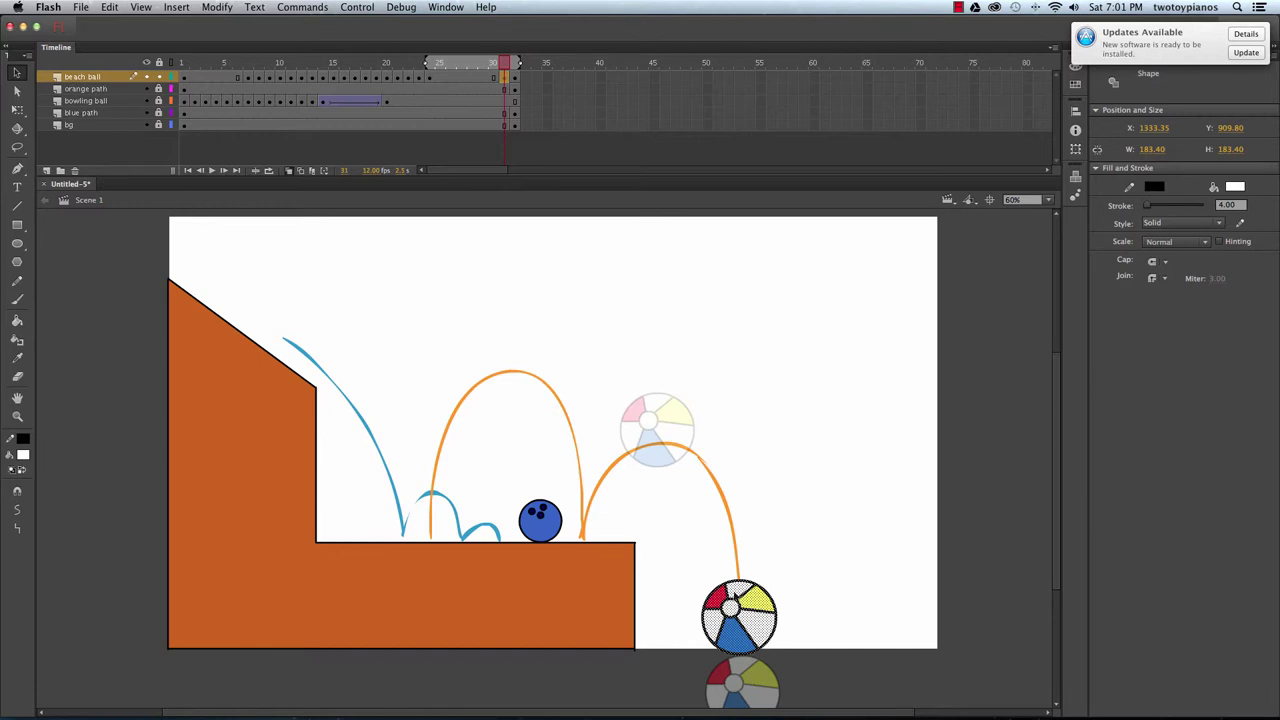
Insert a keyframe at frame 30 of the beach ball layer and place the ball on the falling path at about X 1312, Y 721.
click(492, 78)
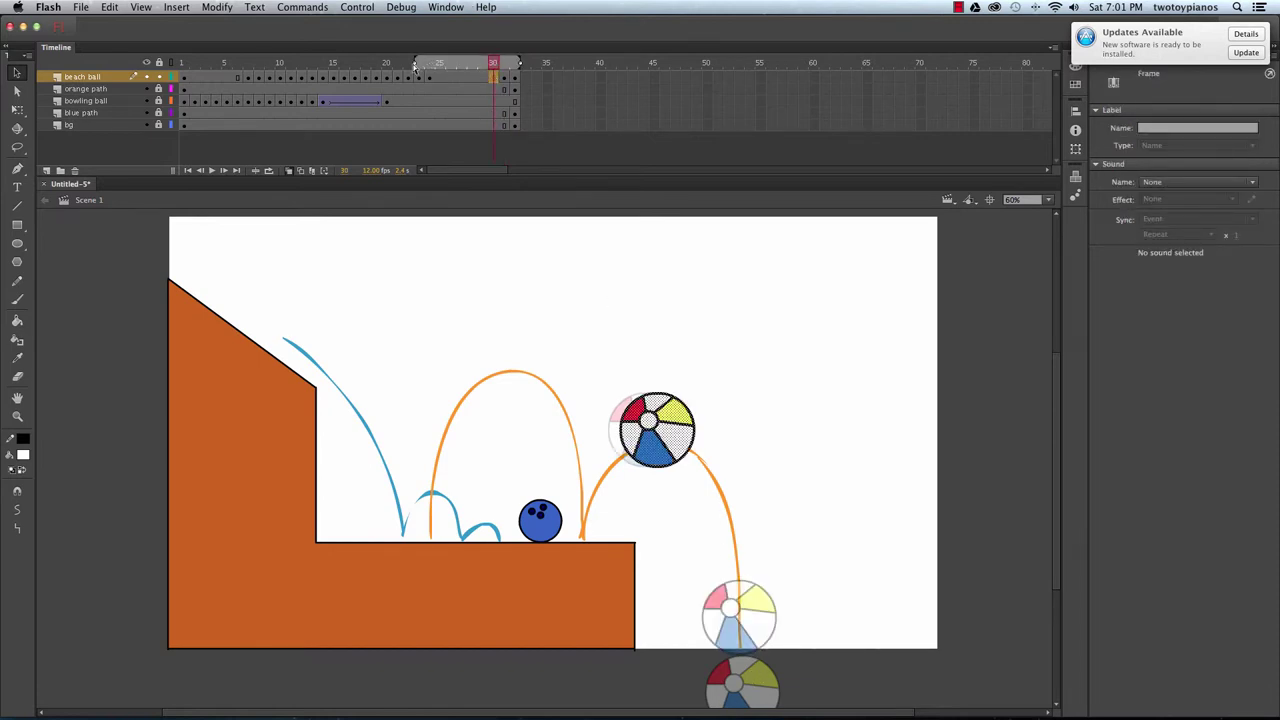
drag(424, 64, 428, 67)
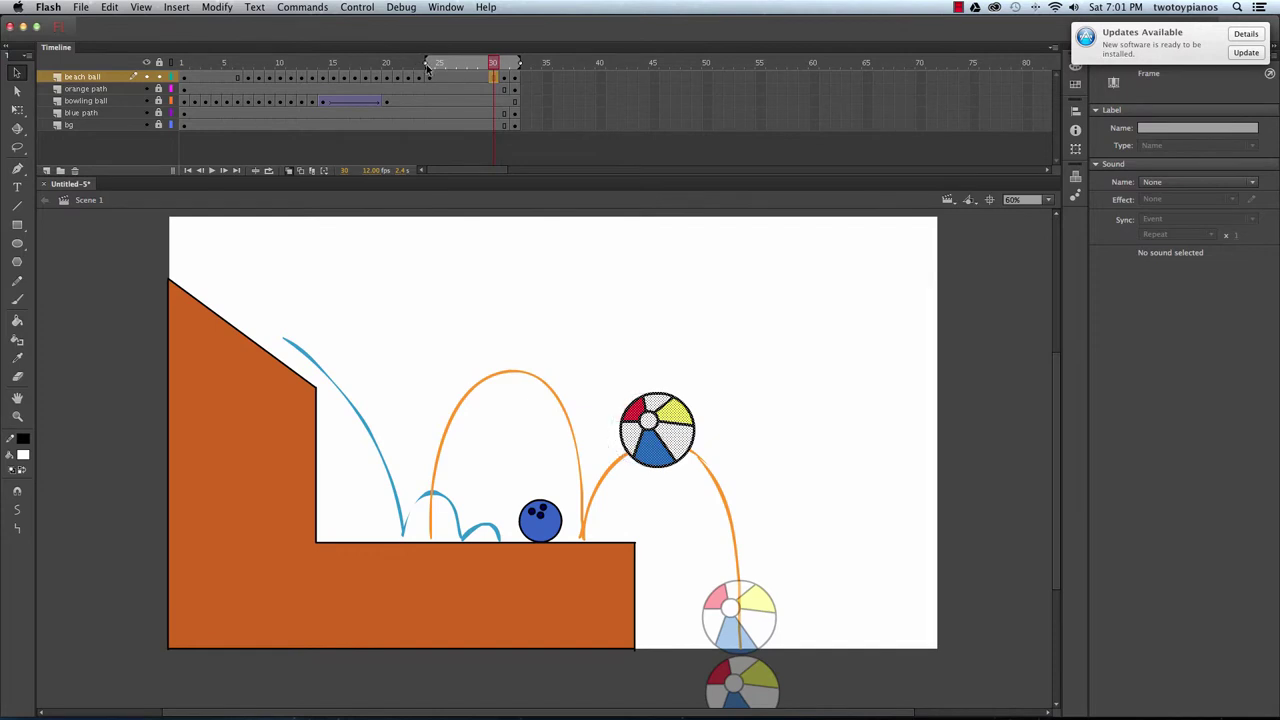
right_click(503, 101)
click(530, 175)
drag(674, 448, 745, 562)
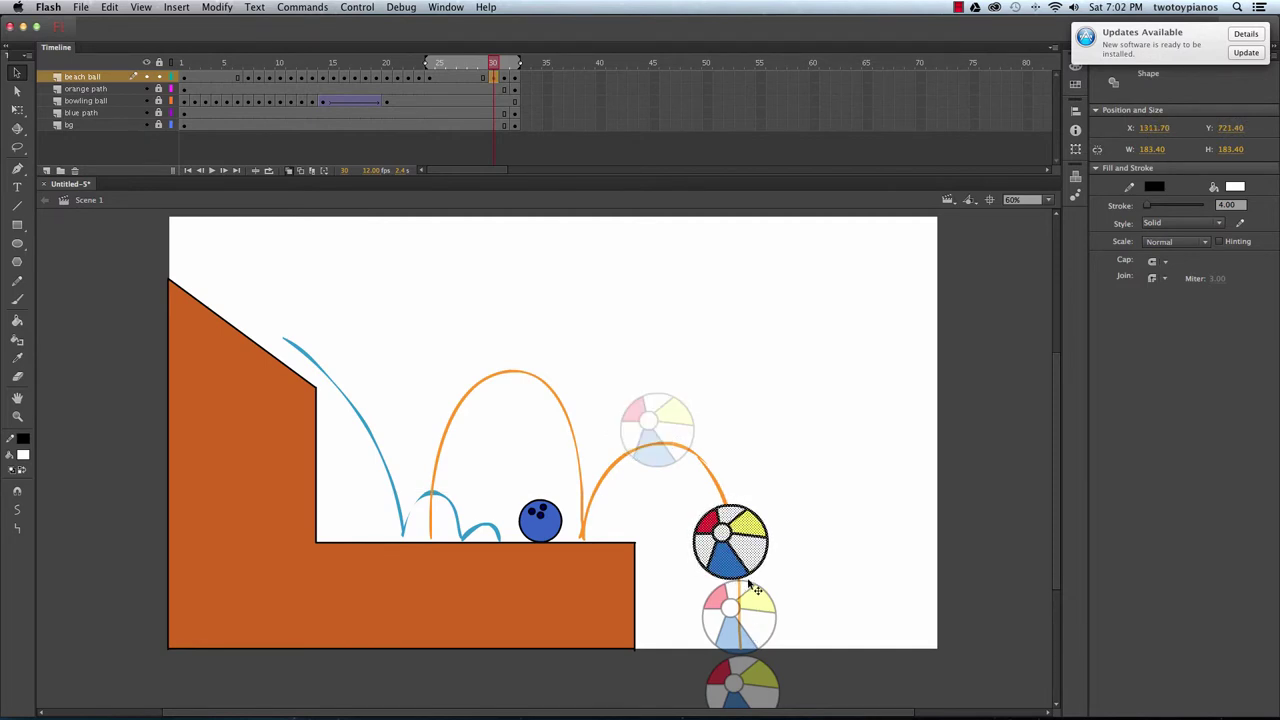
Insert a keyframe at frame 29 of the beach ball layer and move the ball along the falling path to about X 1277, Y 600.
click(481, 64)
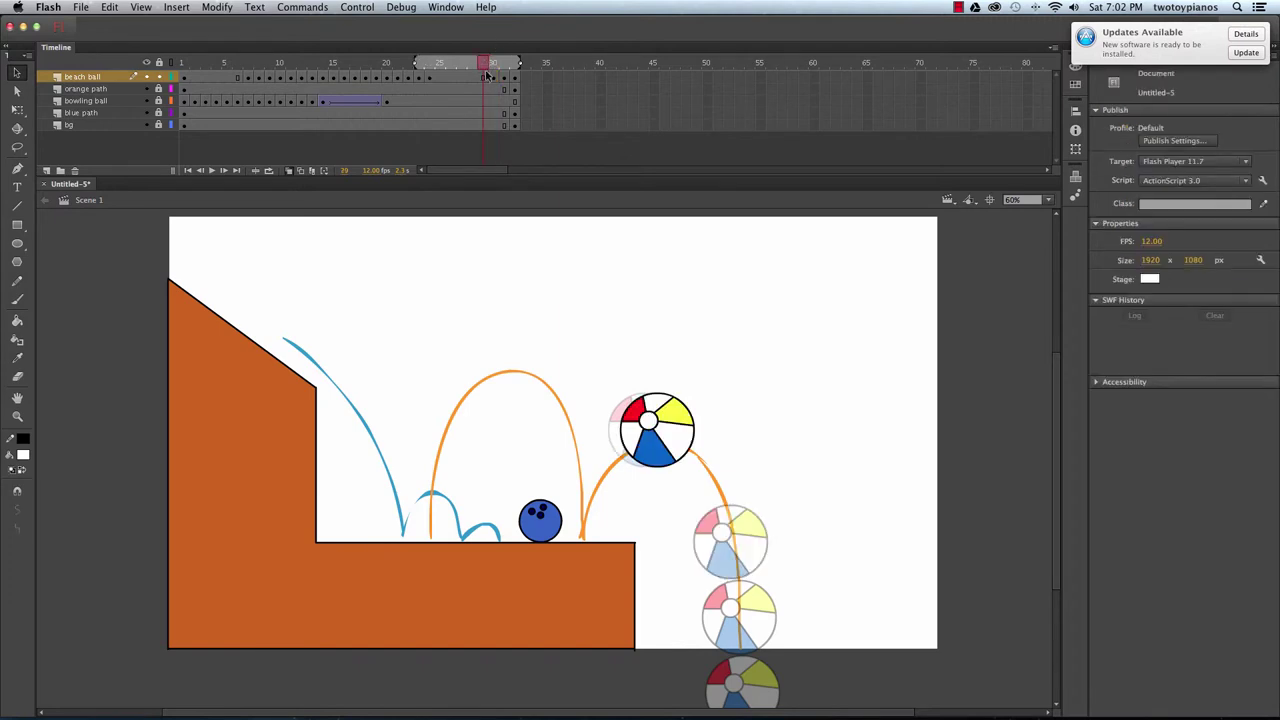
click(485, 77)
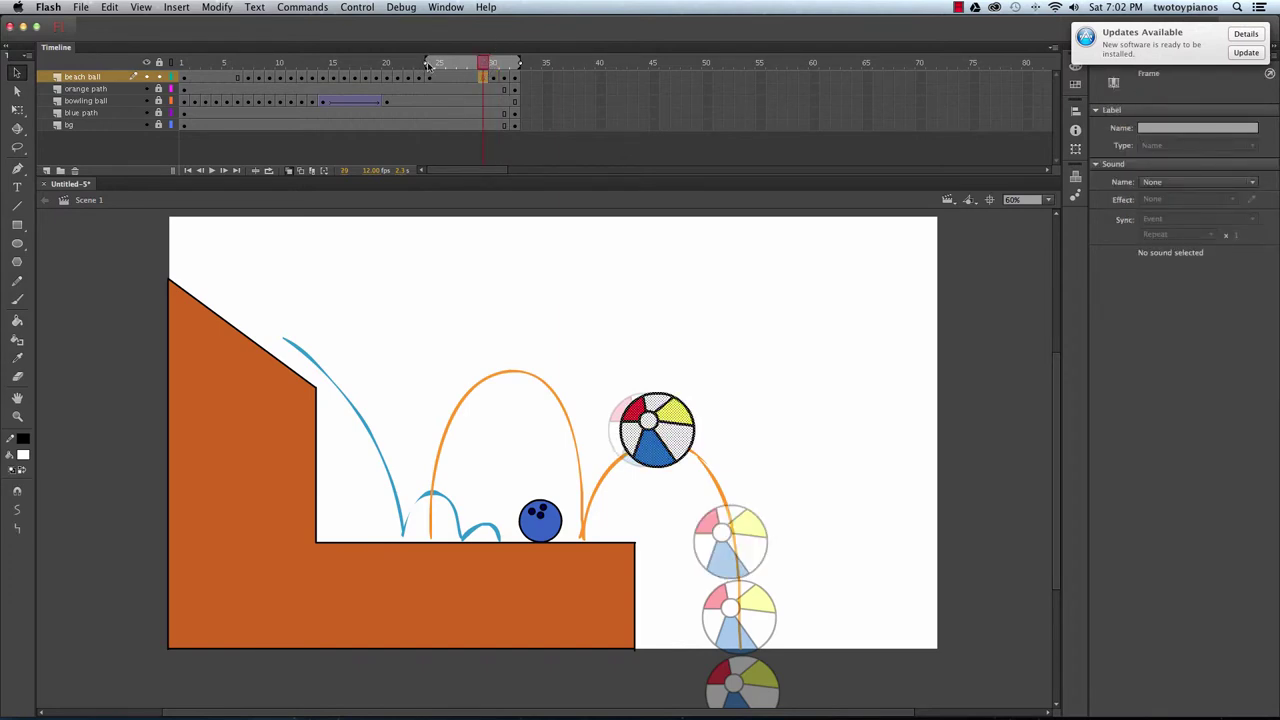
drag(416, 64, 430, 64)
right_click(485, 76)
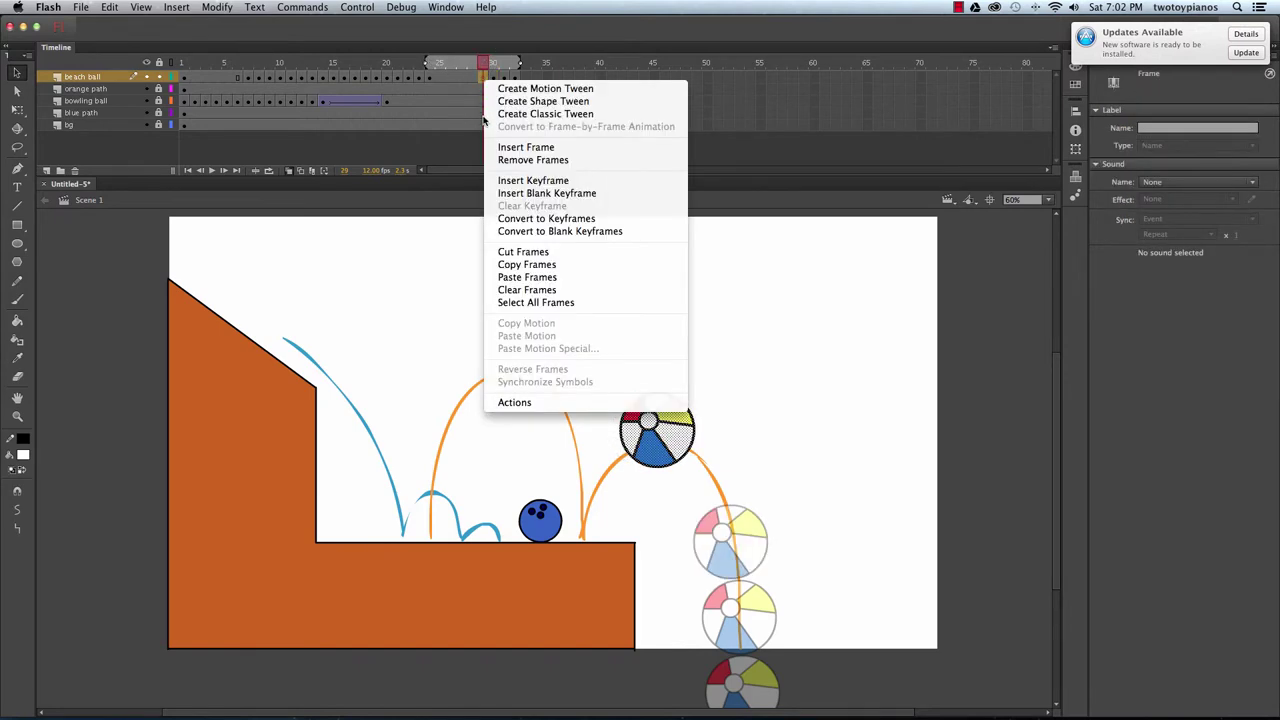
click(514, 182)
drag(665, 443, 717, 503)
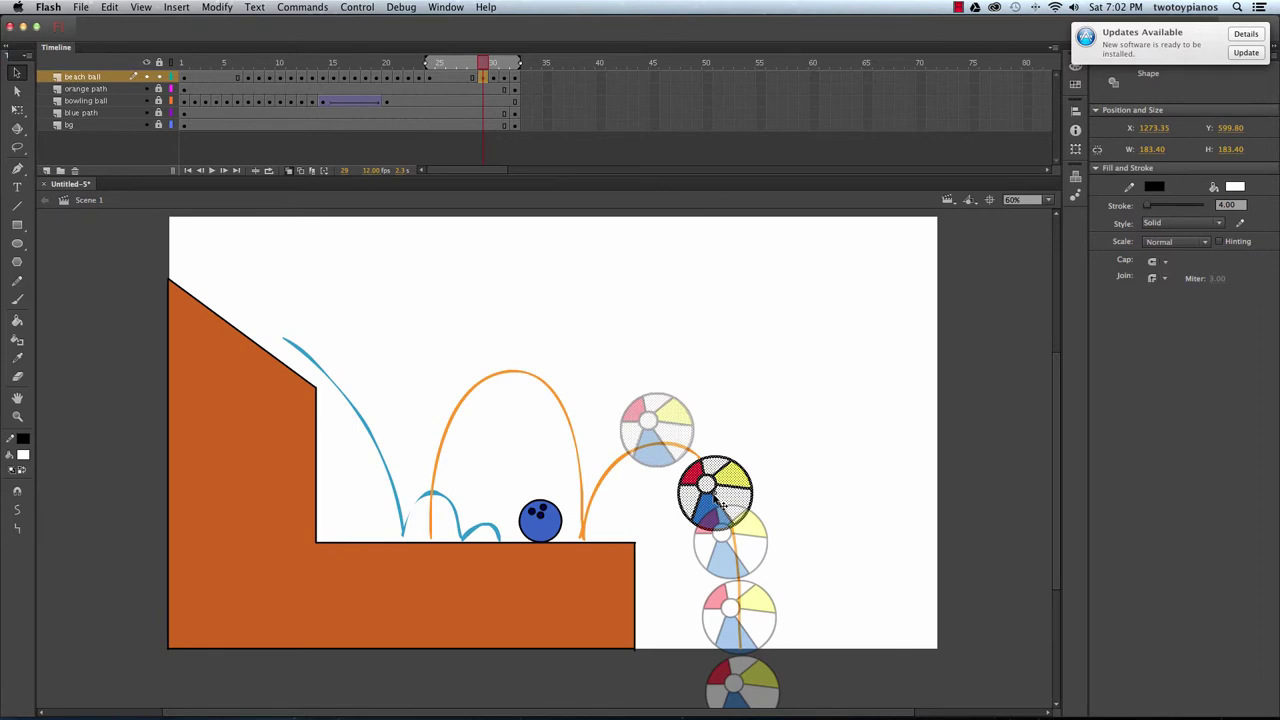
drag(718, 500, 719, 501)
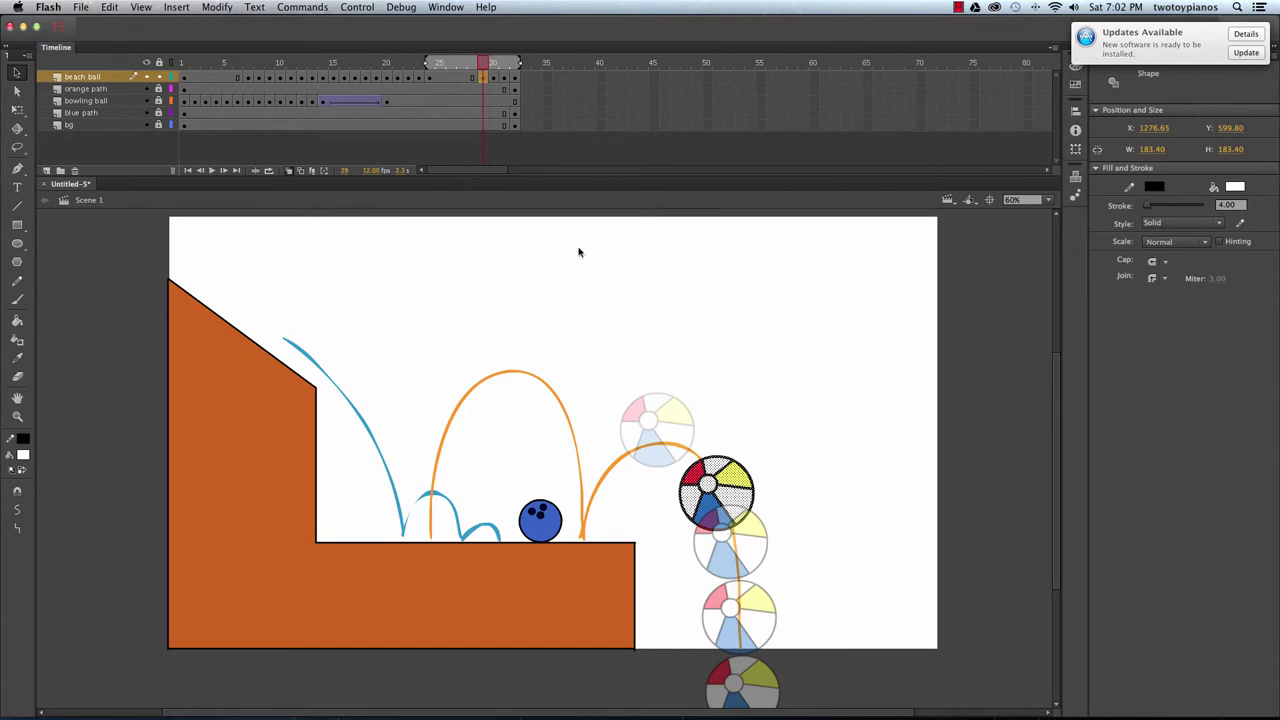
Insert a keyframe at frame 28 of the beach ball layer and move the ball down the second arc to about X 1238, Y 521.
click(473, 76)
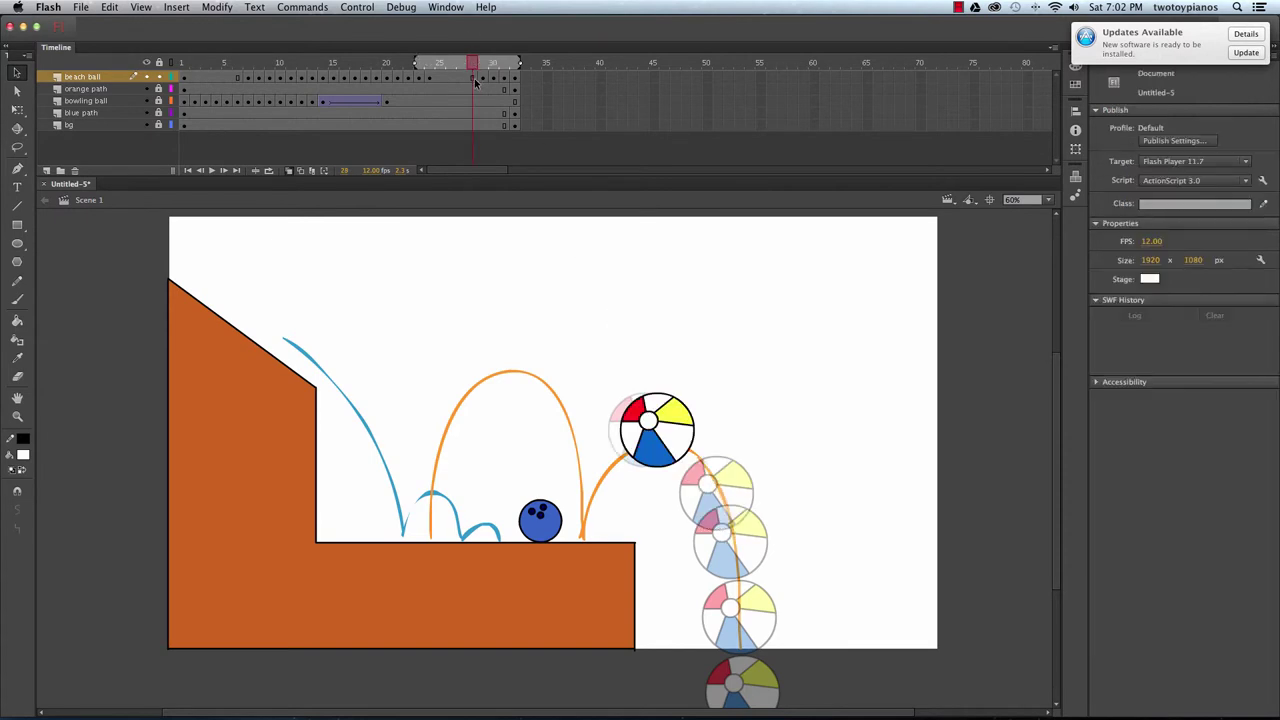
right_click(477, 78)
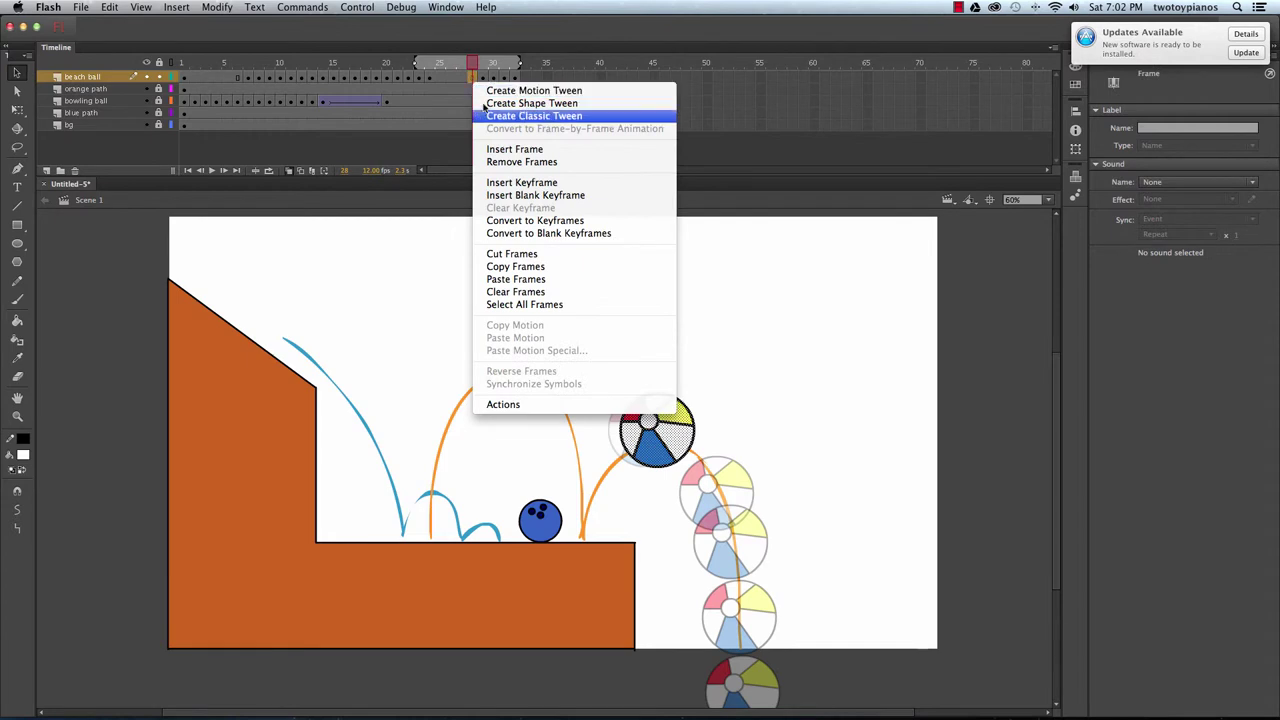
click(508, 183)
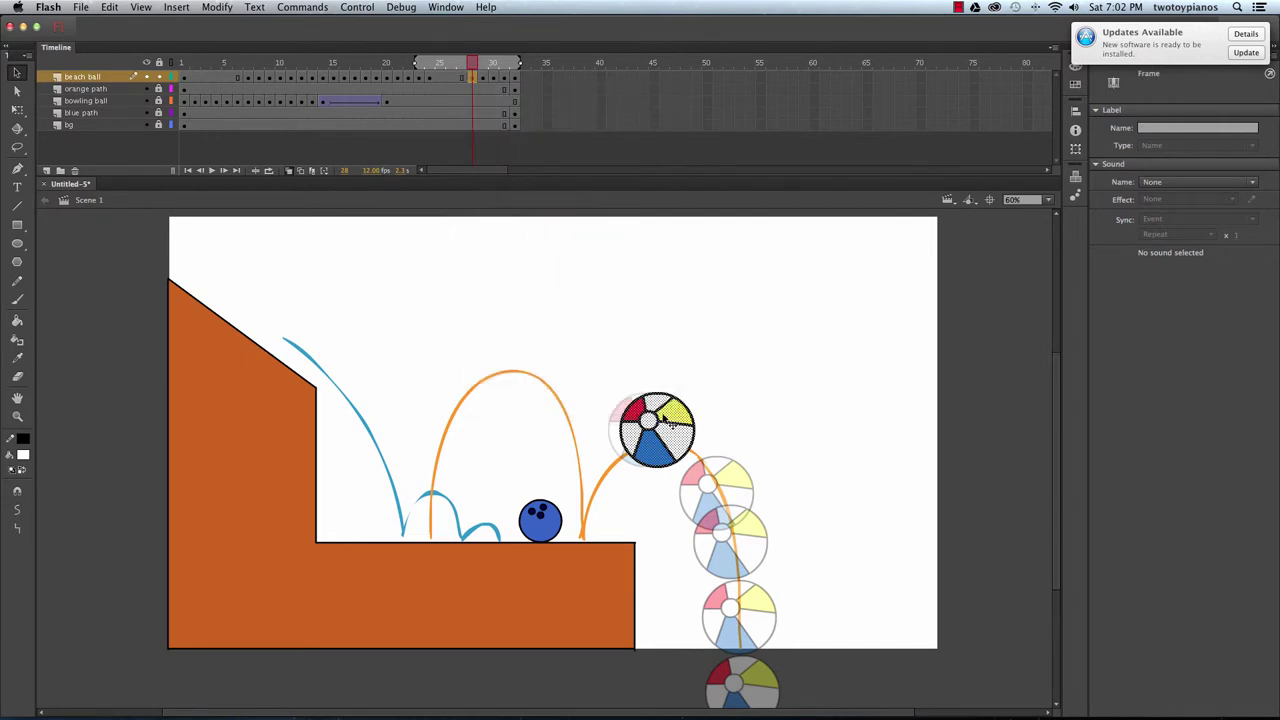
drag(416, 63, 428, 63)
drag(666, 443, 707, 475)
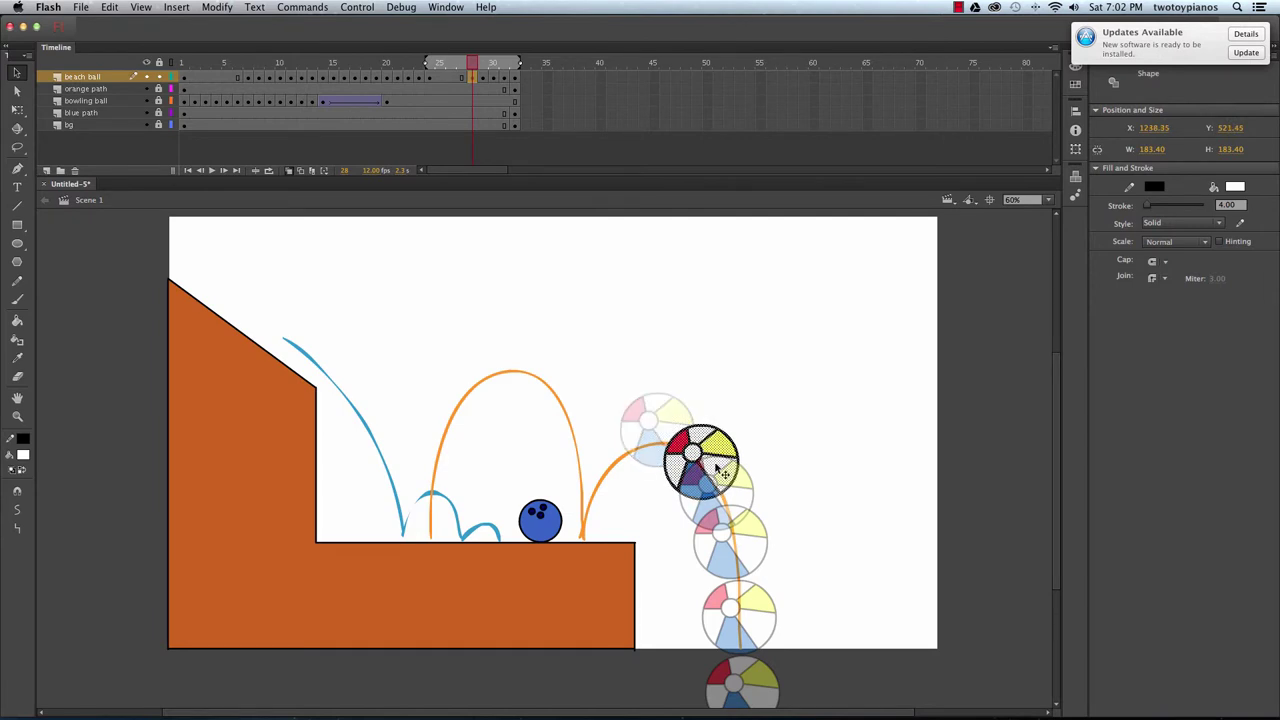
Insert a keyframe at frame 27 of the beach ball layer and place the ball past the second peak at about X 1188, Y 466.
click(462, 64)
click(462, 80)
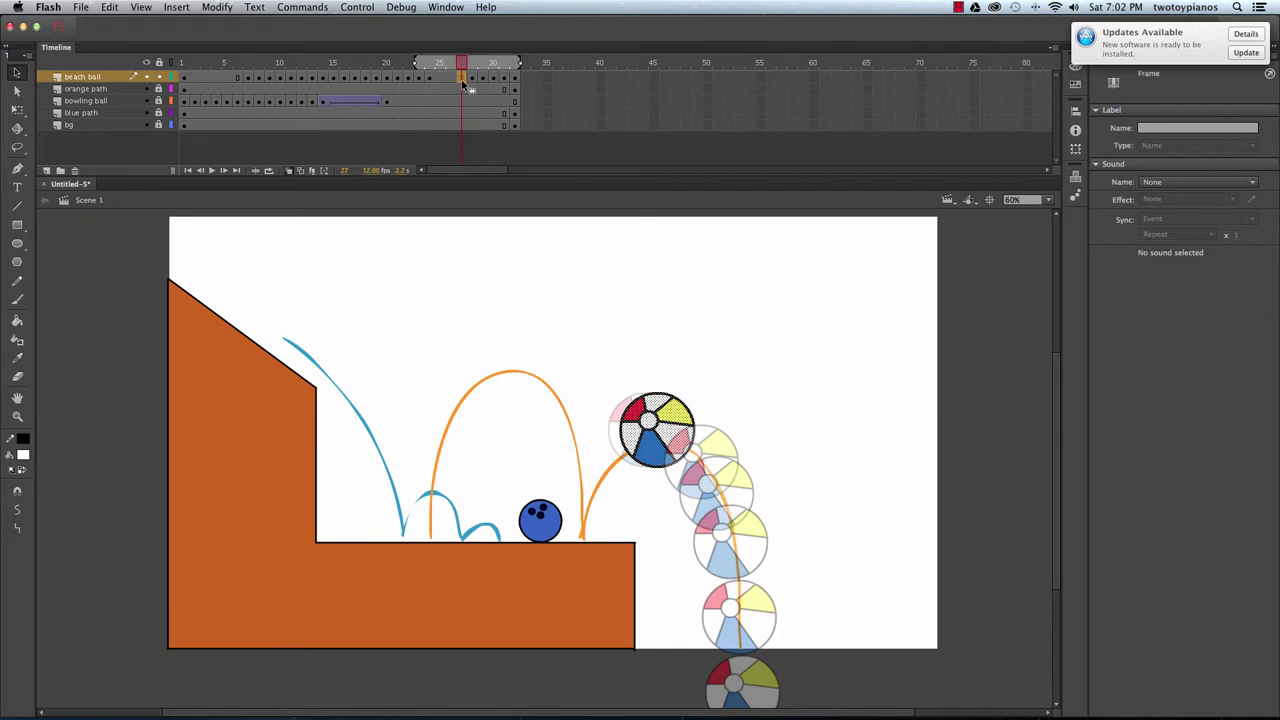
right_click(459, 78)
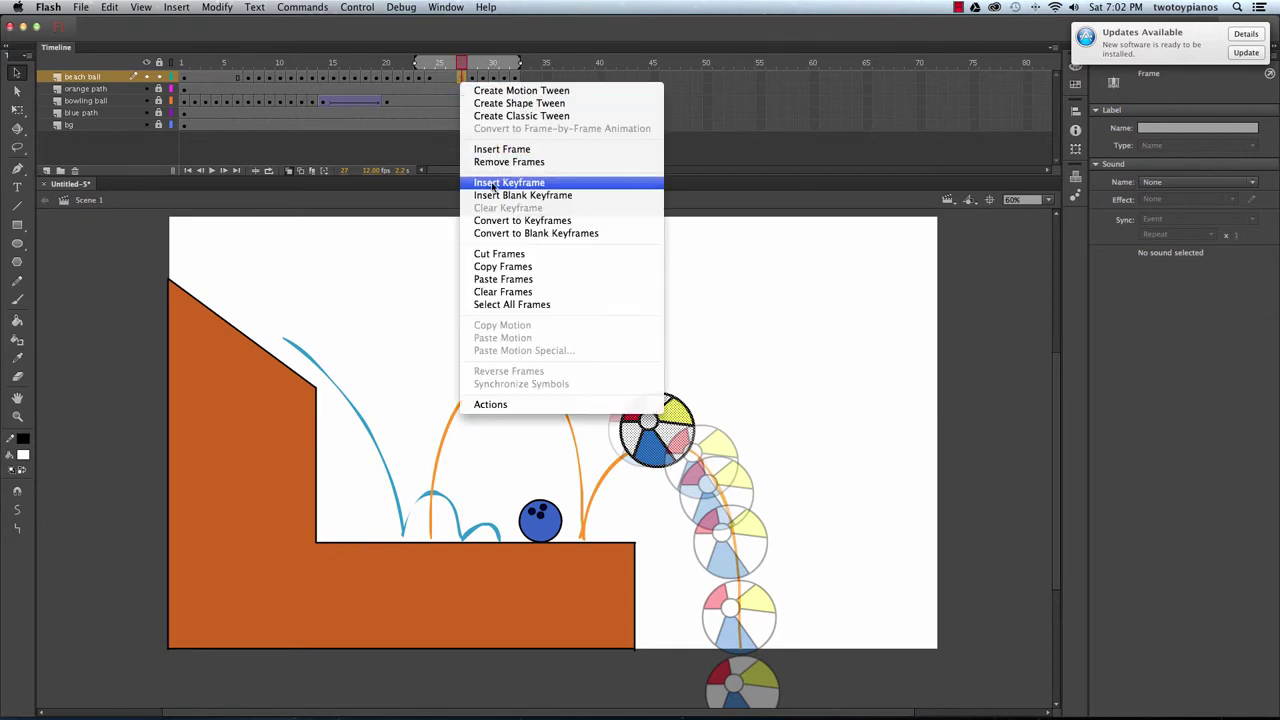
click(505, 184)
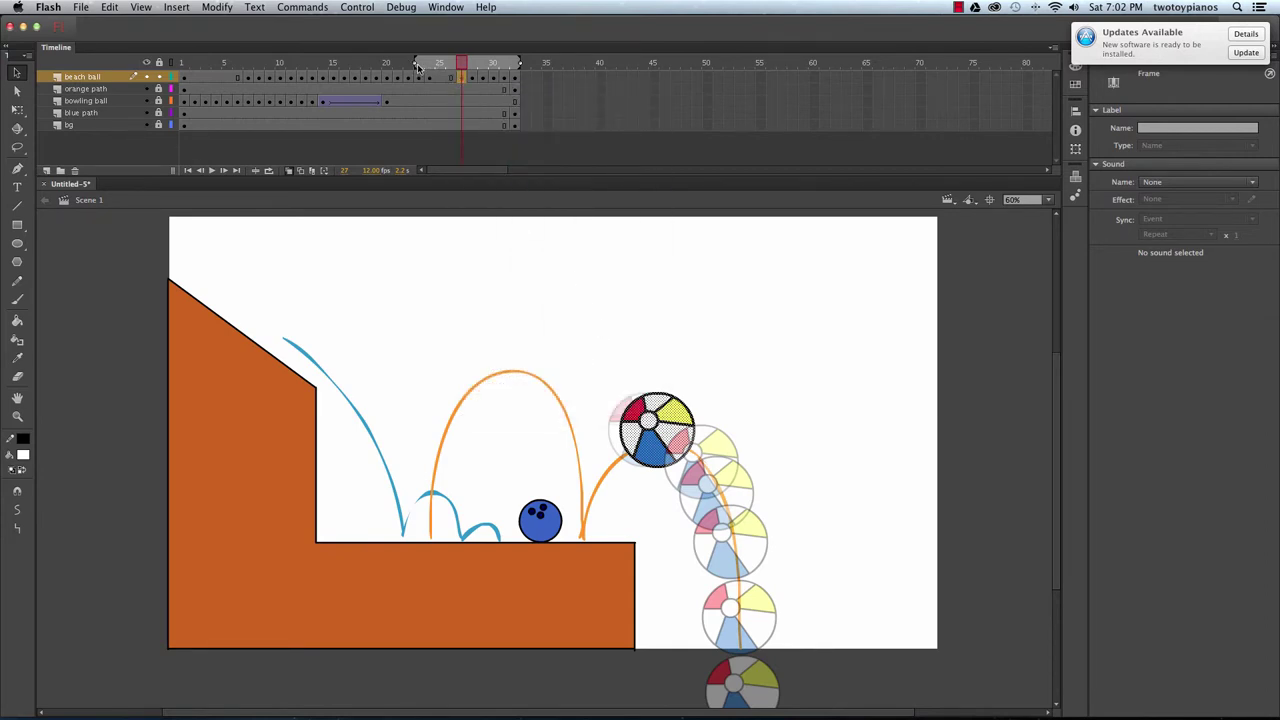
drag(418, 65, 428, 66)
drag(664, 451, 687, 458)
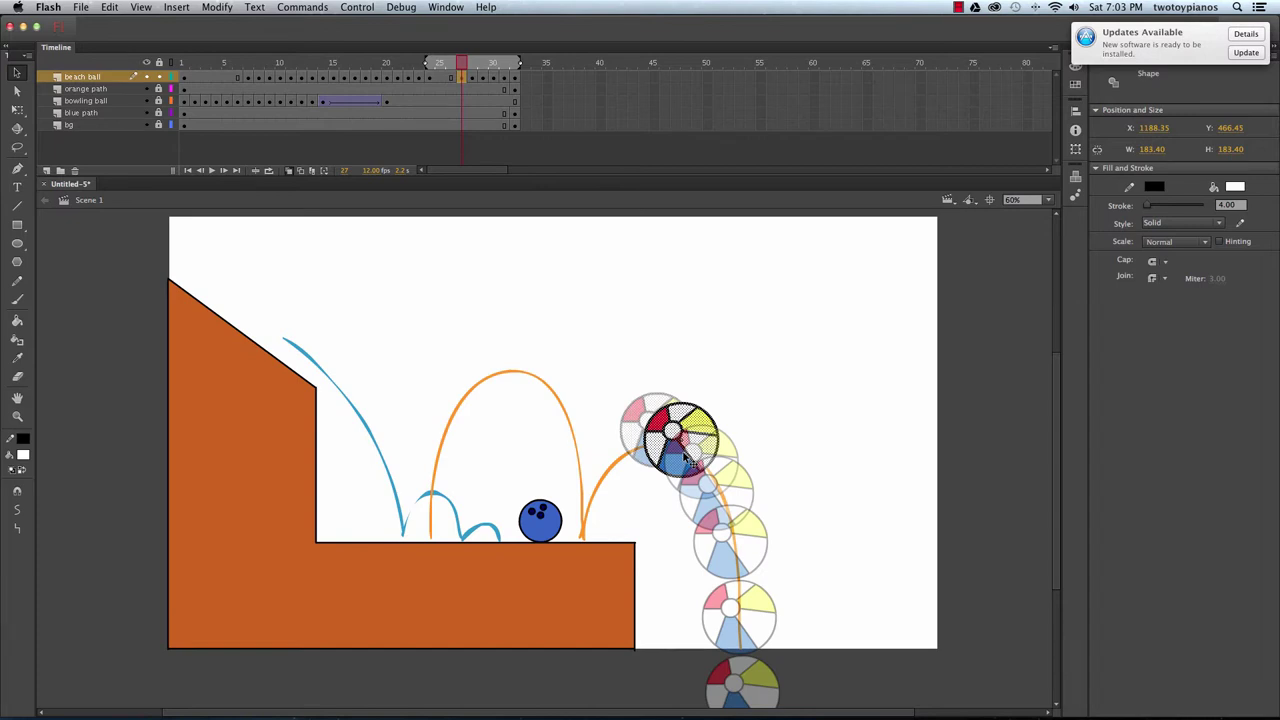
drag(686, 458, 687, 458)
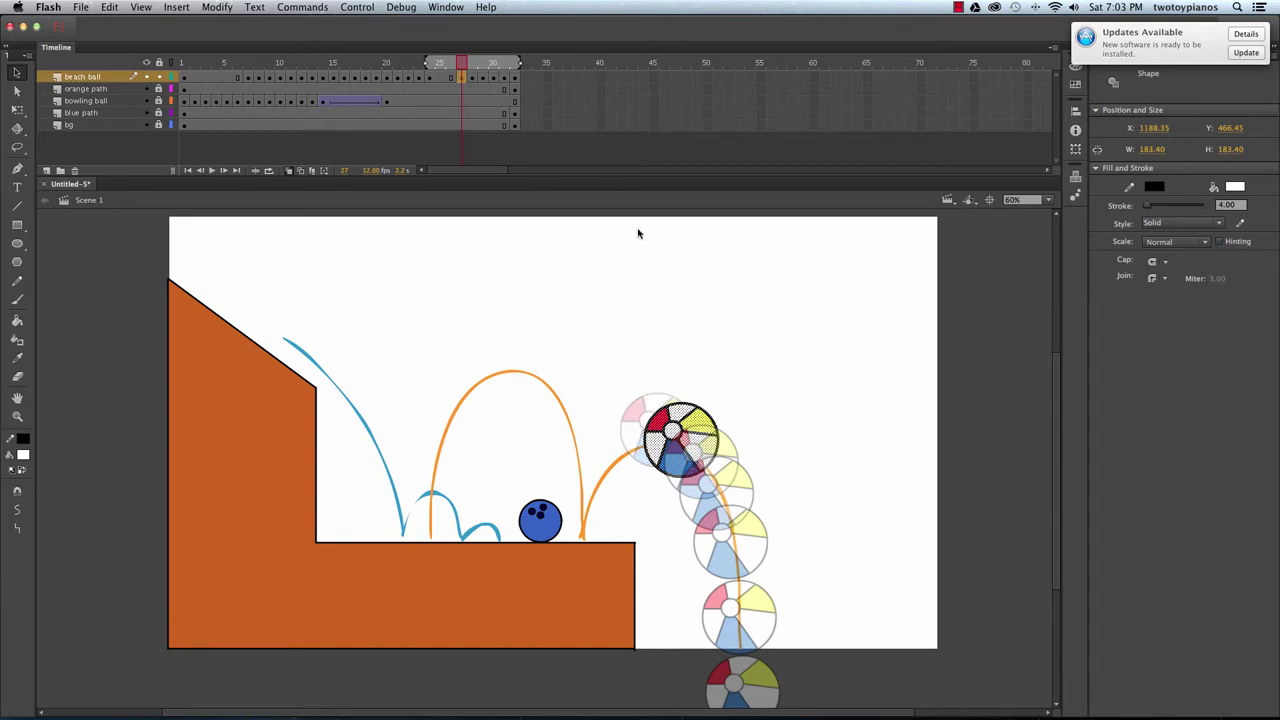
Insert a keyframe at frame 26 of the beach ball layer and shift the ball just past the second peak to about X 1157, Y 448.
click(451, 77)
right_click(458, 82)
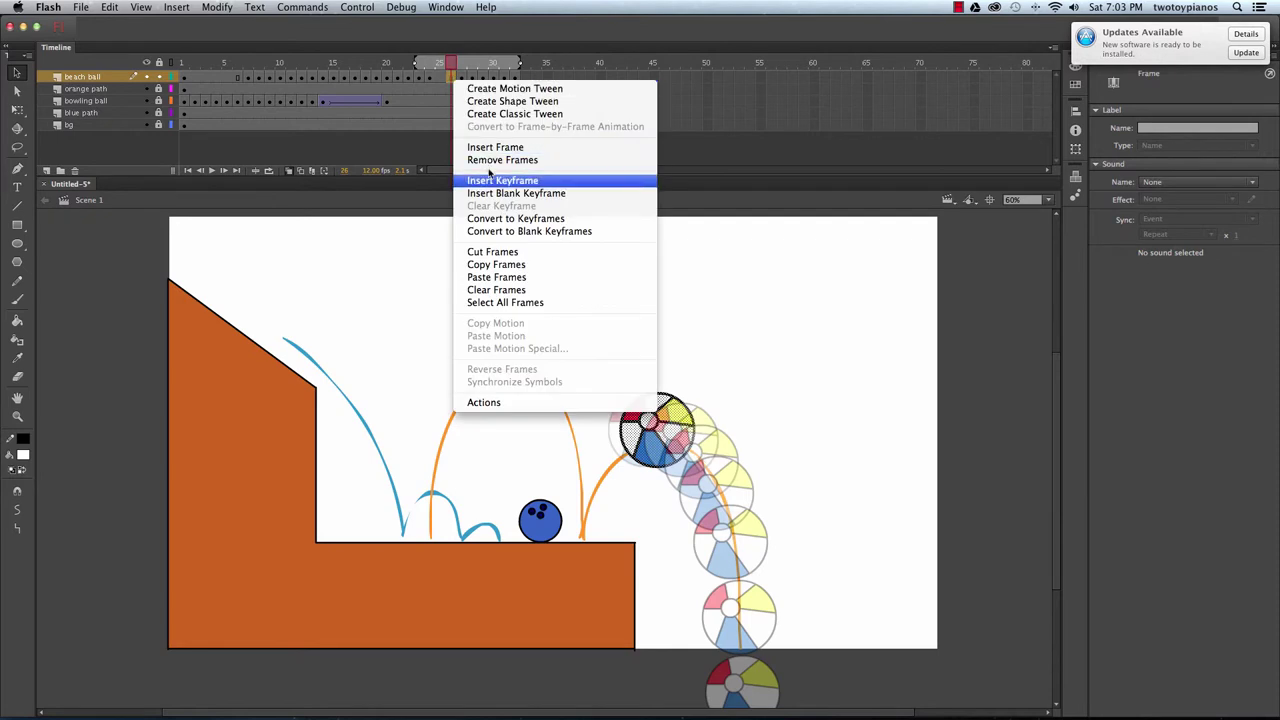
click(499, 180)
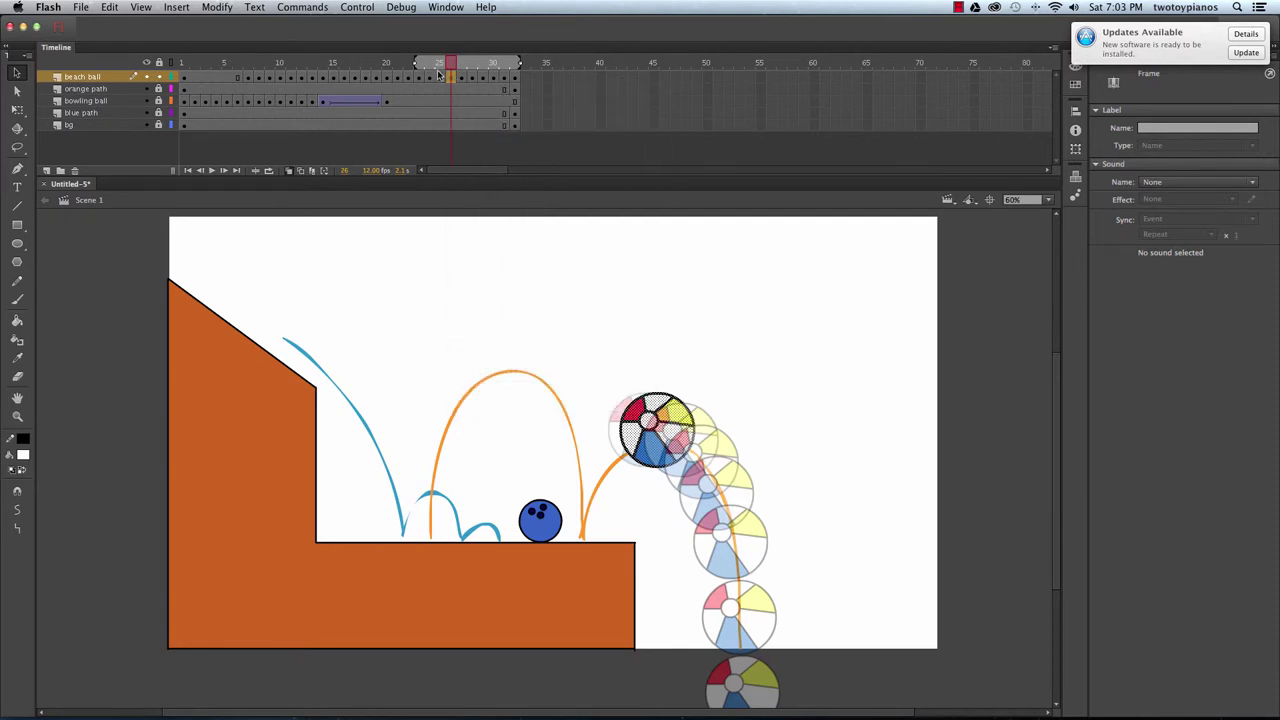
drag(417, 63, 429, 63)
click(668, 432)
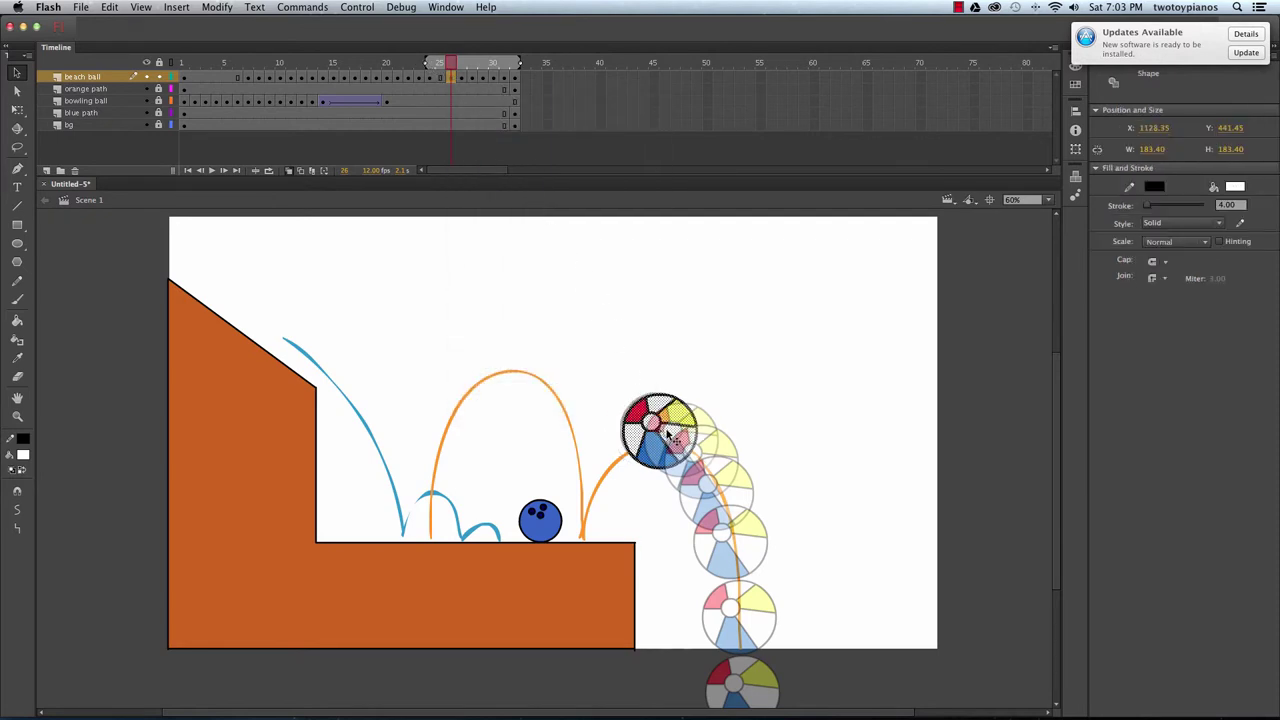
drag(668, 432, 677, 441)
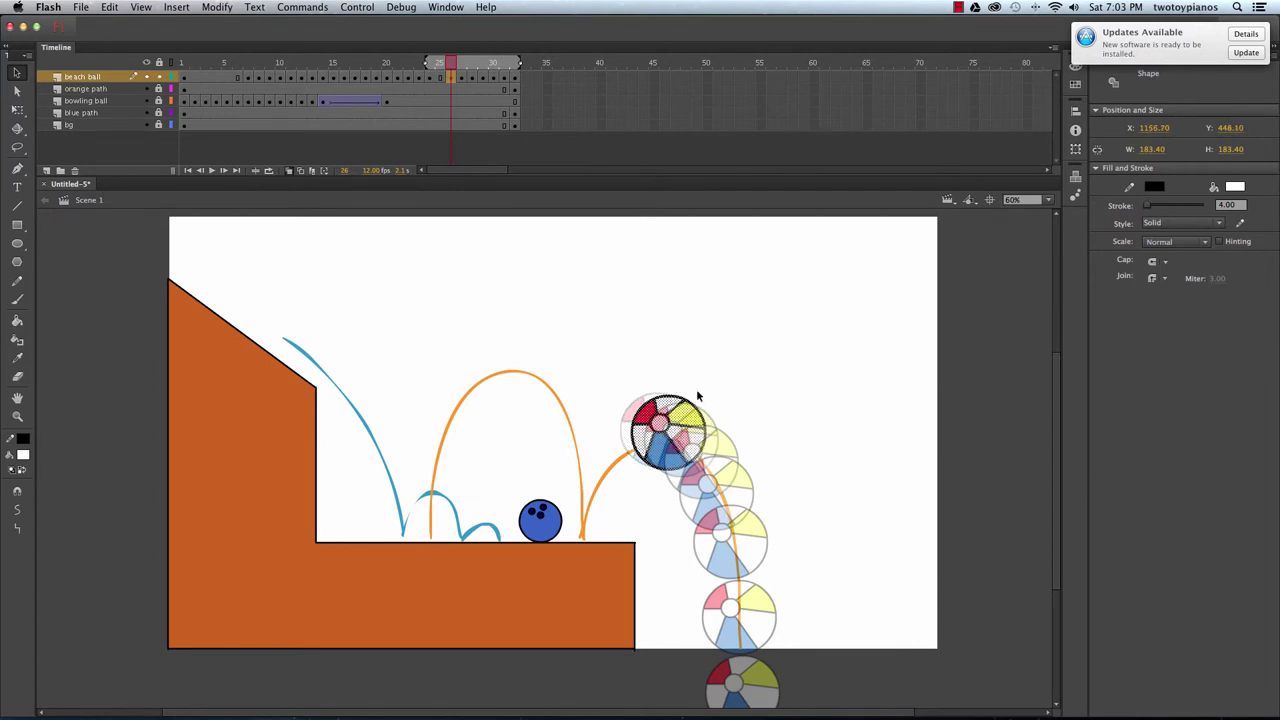
click(698, 364)
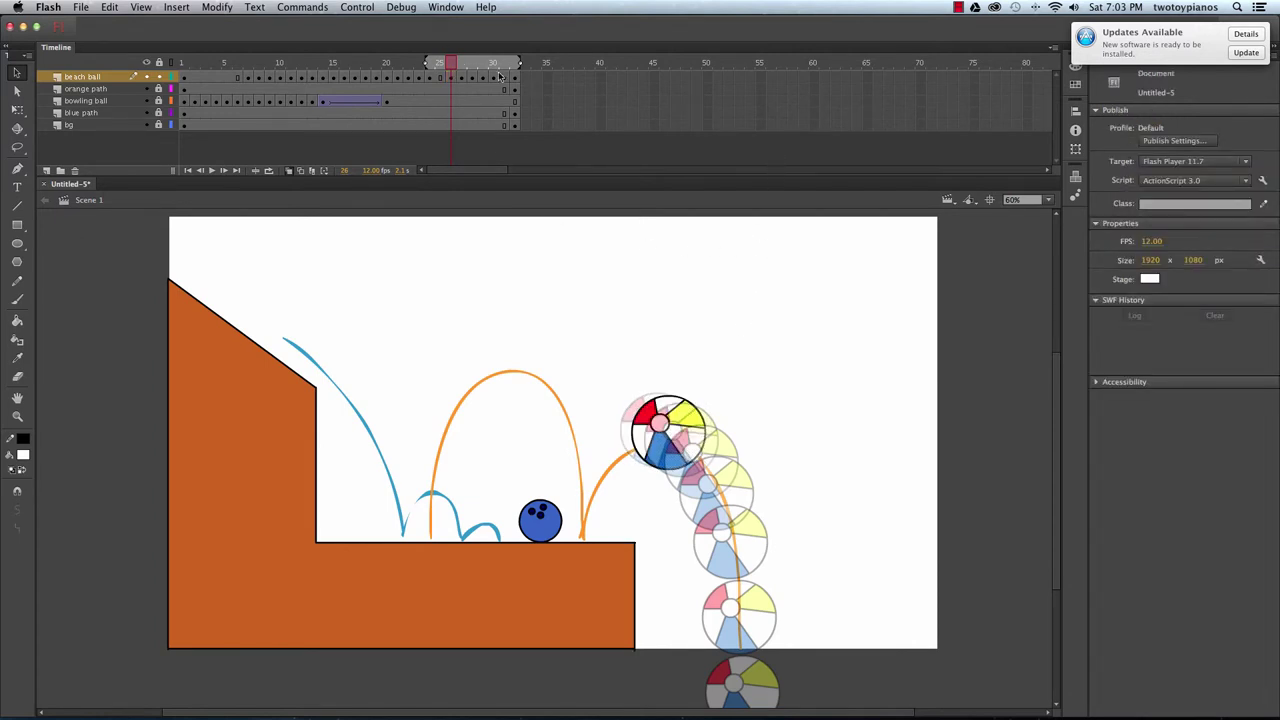
Turn off onion skinning and play the animation from frame 1 to check the full bounce.
click(288, 171)
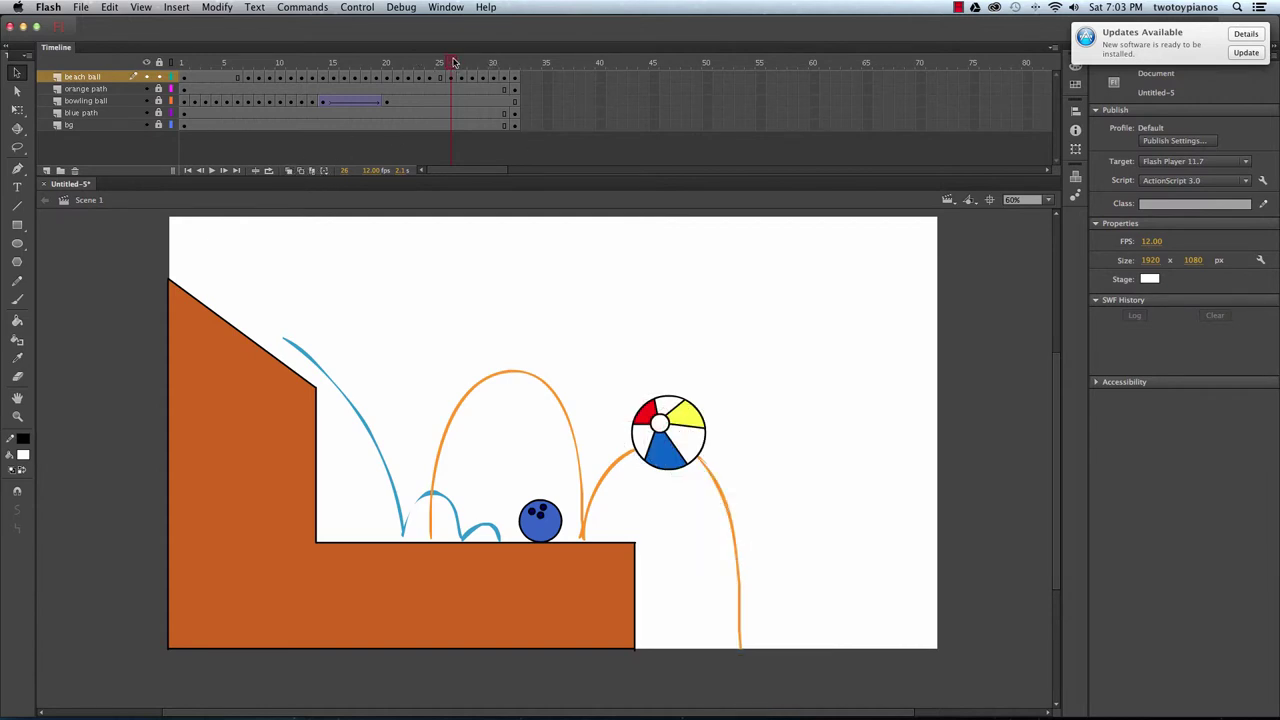
click(262, 63)
click(182, 64)
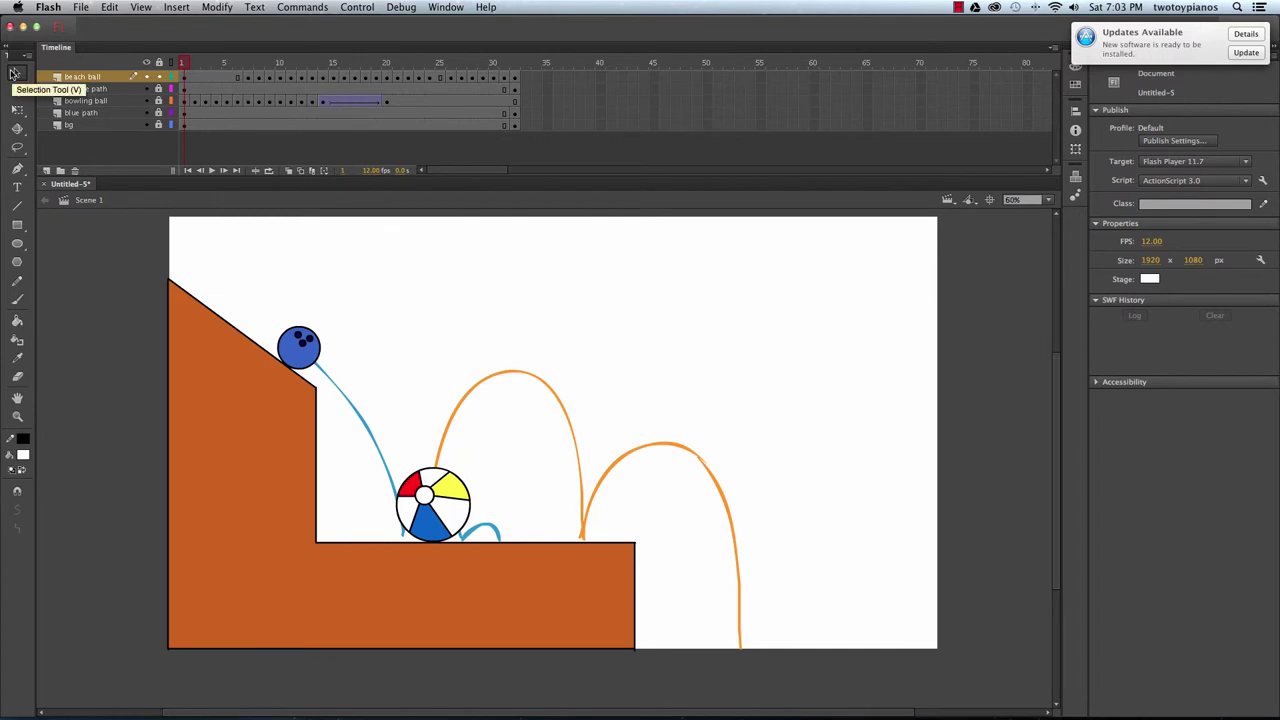
key(Return)
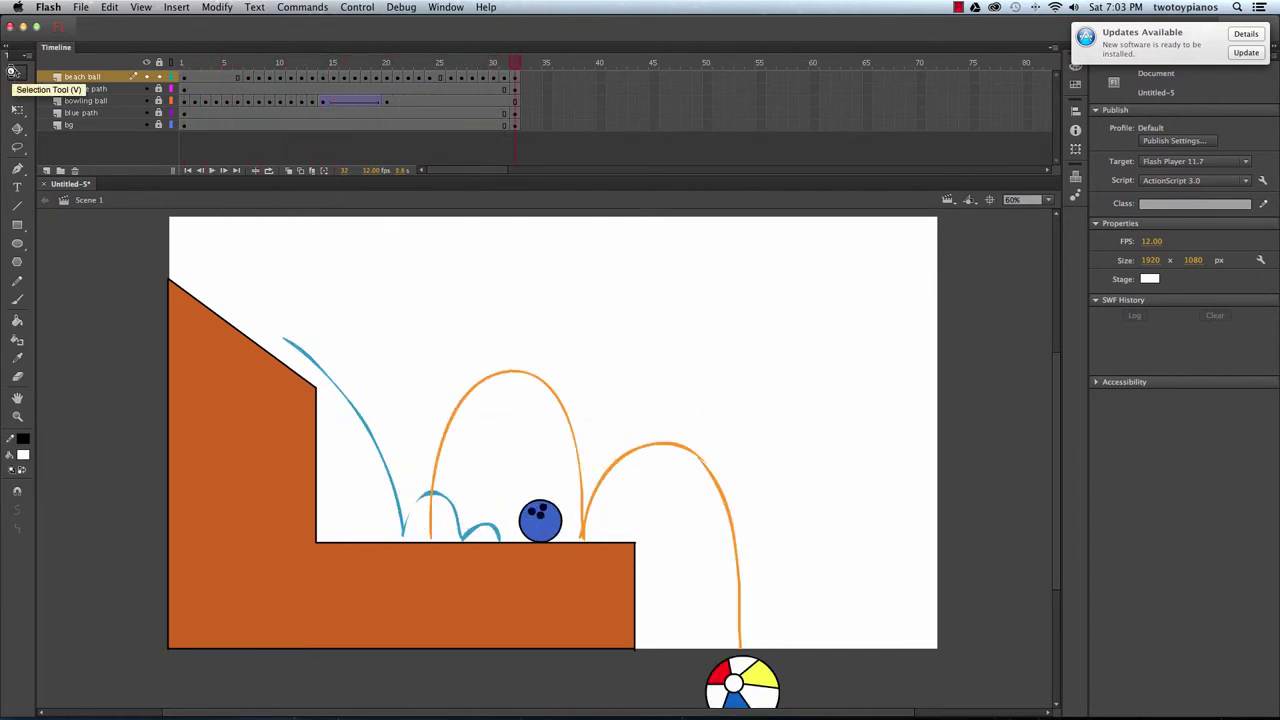
click(13, 72)
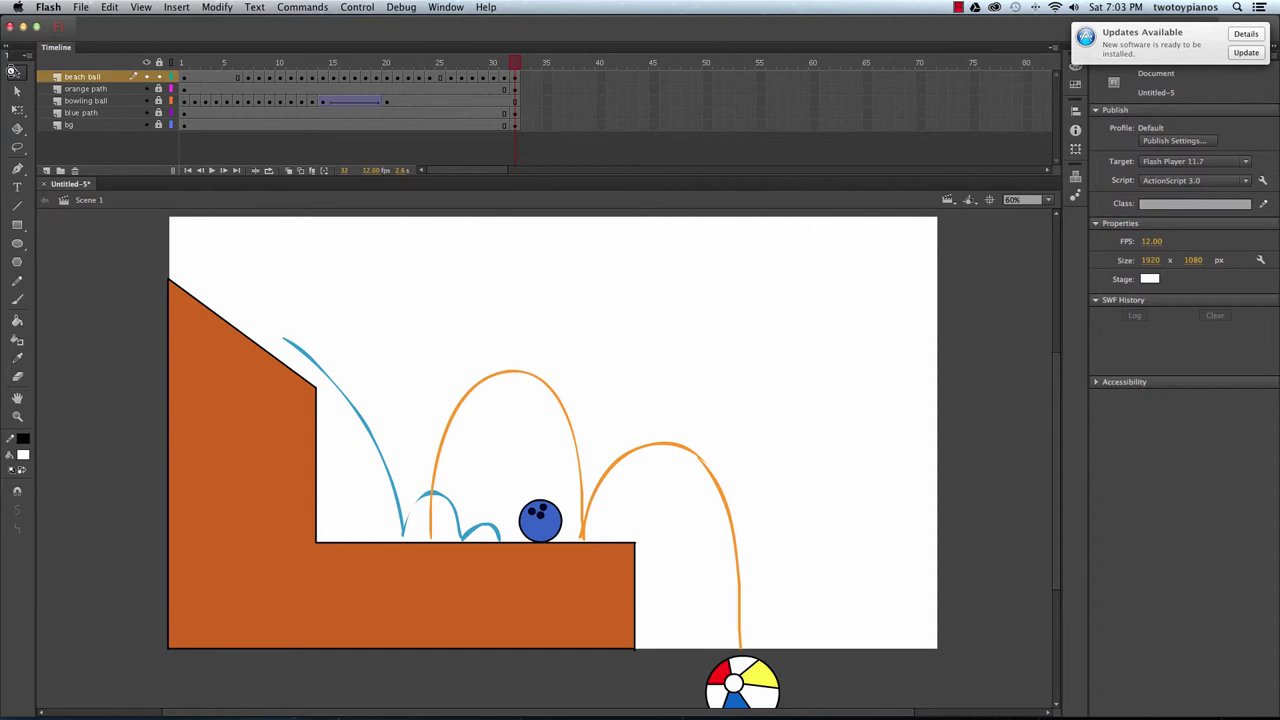
Shift frames 26 to 32 of all layers one frame earlier so they start at frame 25.
click(452, 80)
drag(452, 80, 512, 133)
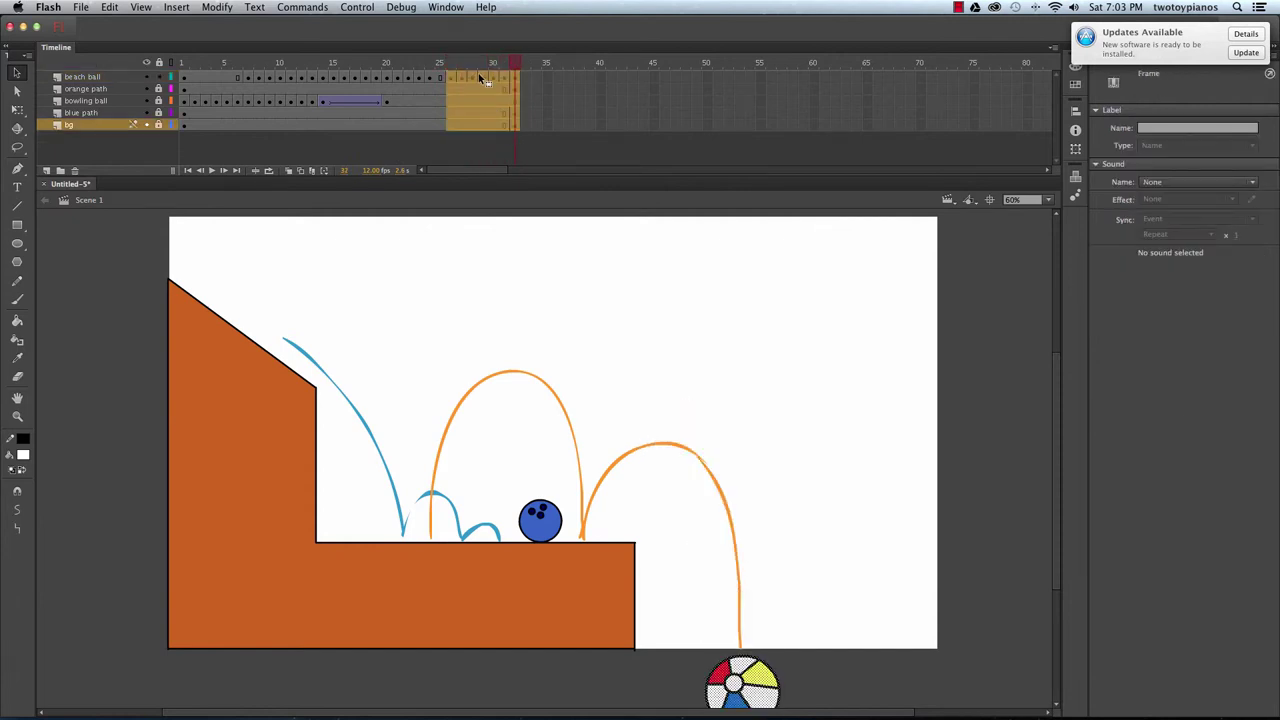
drag(449, 77, 440, 78)
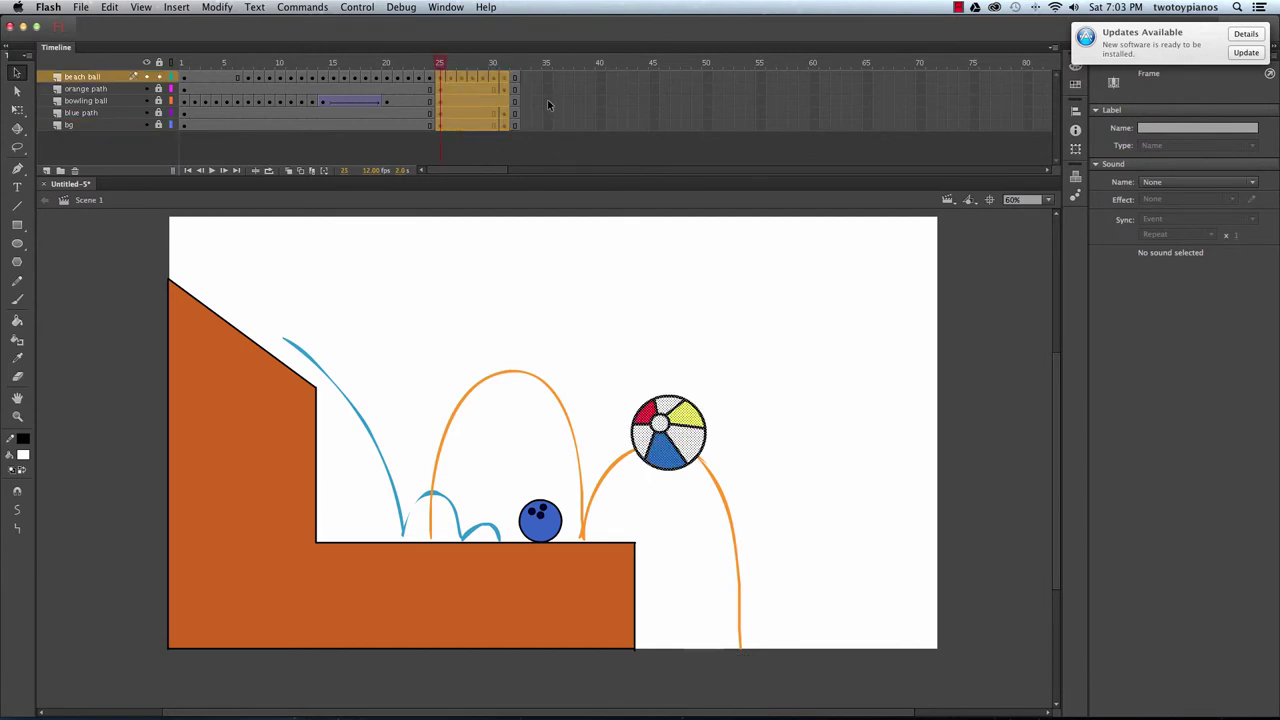
Remove the leftover frame 32 from all layers so the animation ends at frame 31.
drag(538, 78, 520, 125)
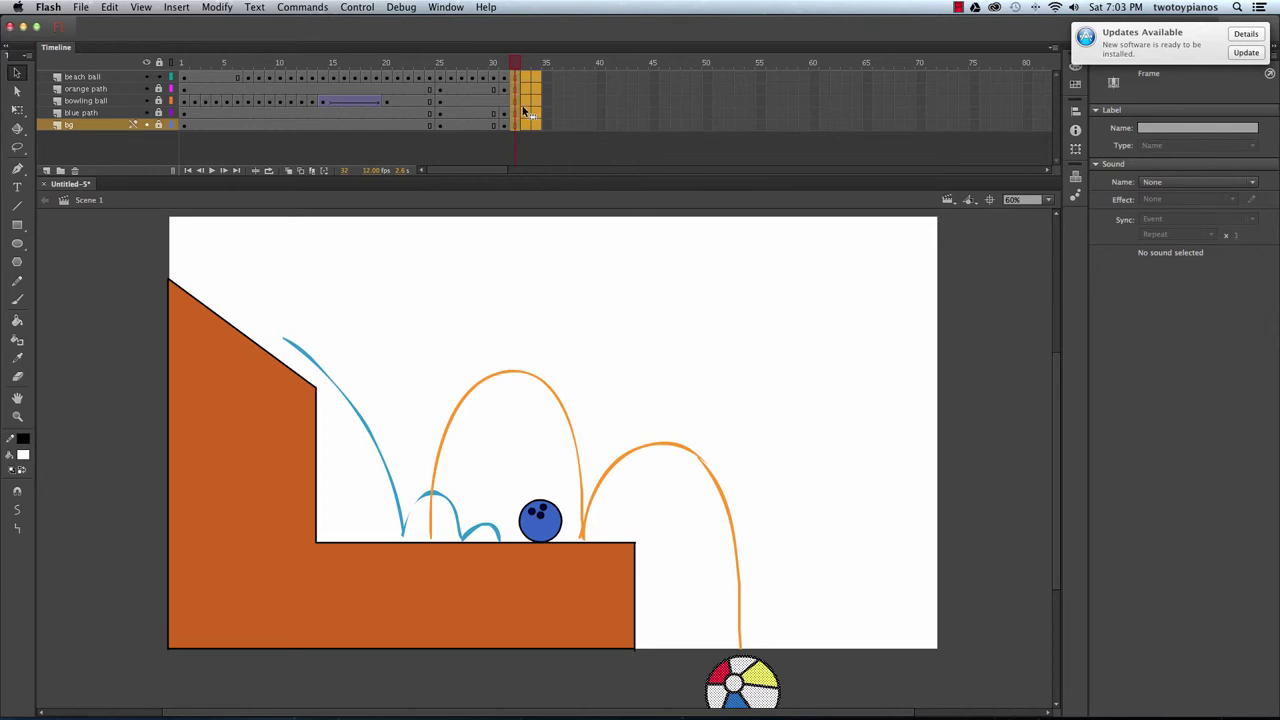
click(563, 91)
drag(522, 76, 520, 125)
right_click(517, 90)
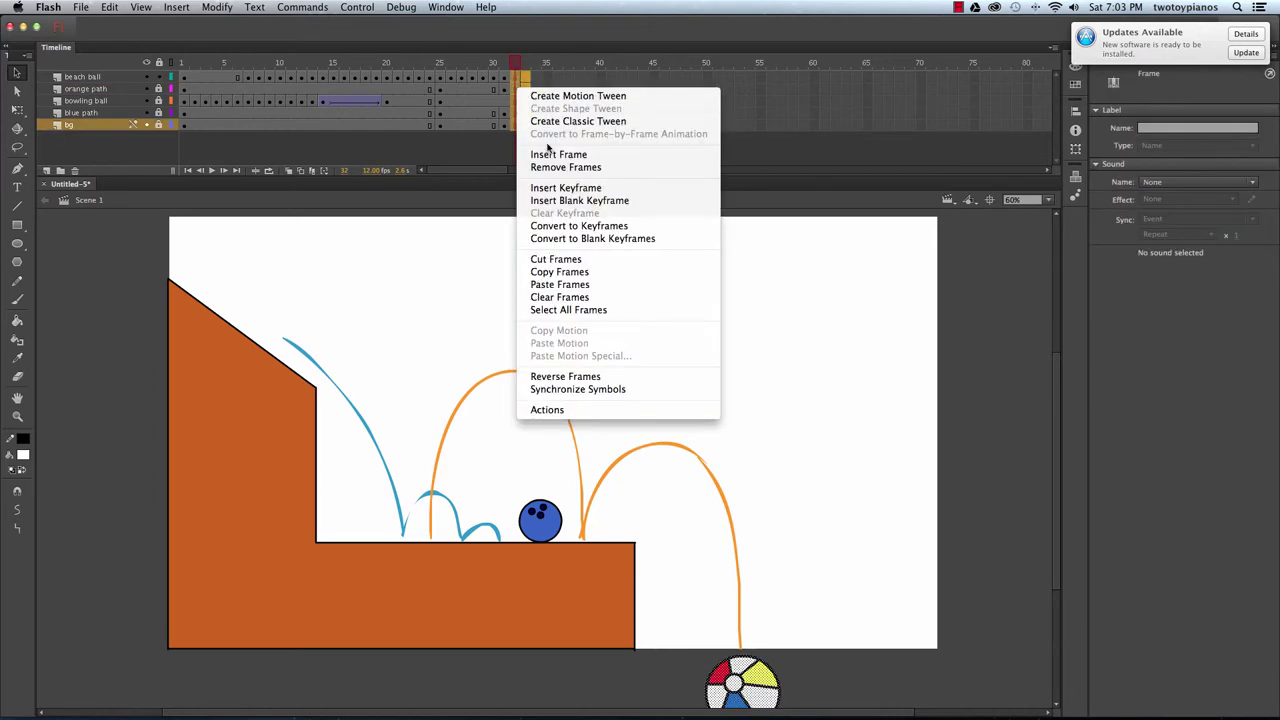
click(612, 168)
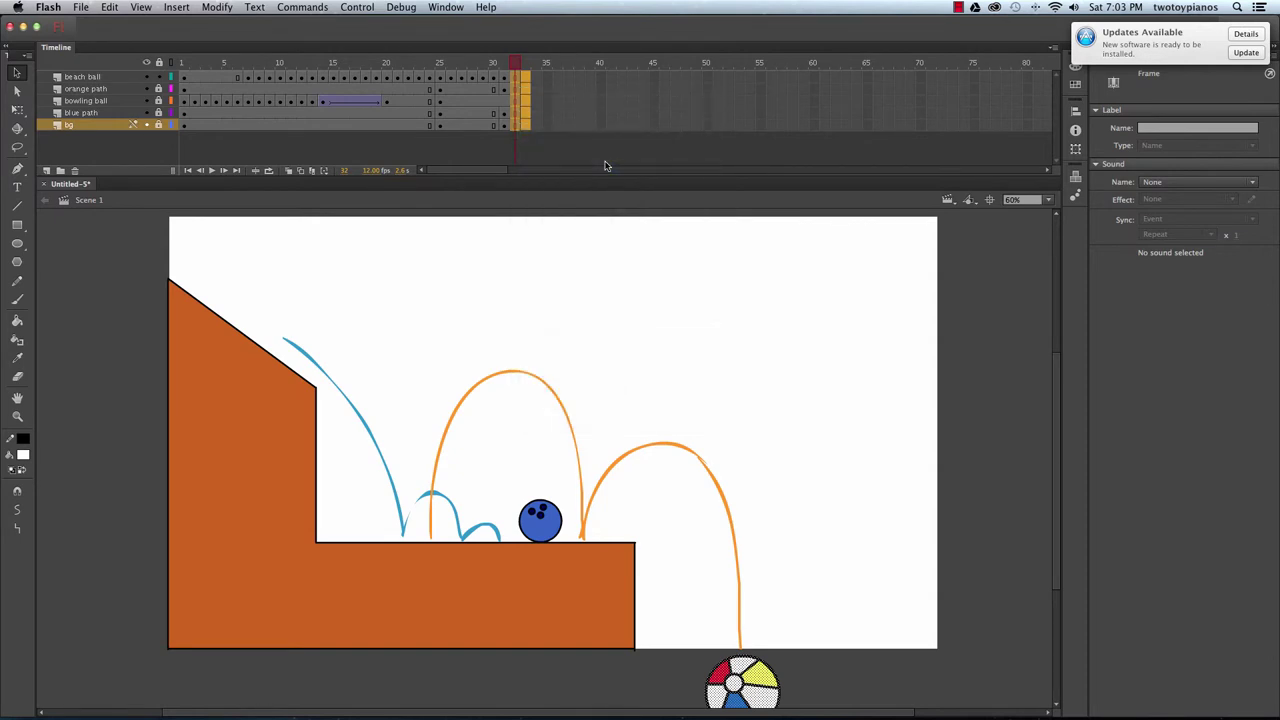
Play the animation from frame 1 and scrub the timeline to review the retimed bounce.
drag(498, 64, 87, 120)
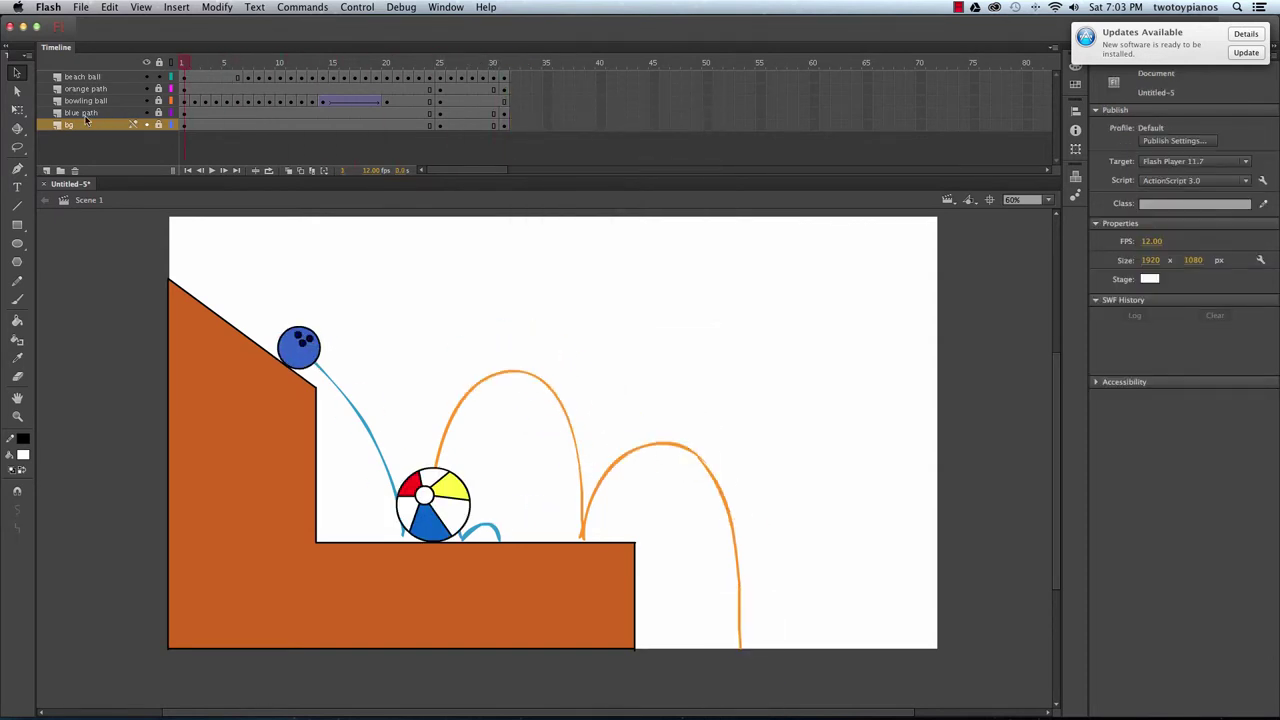
key(Return)
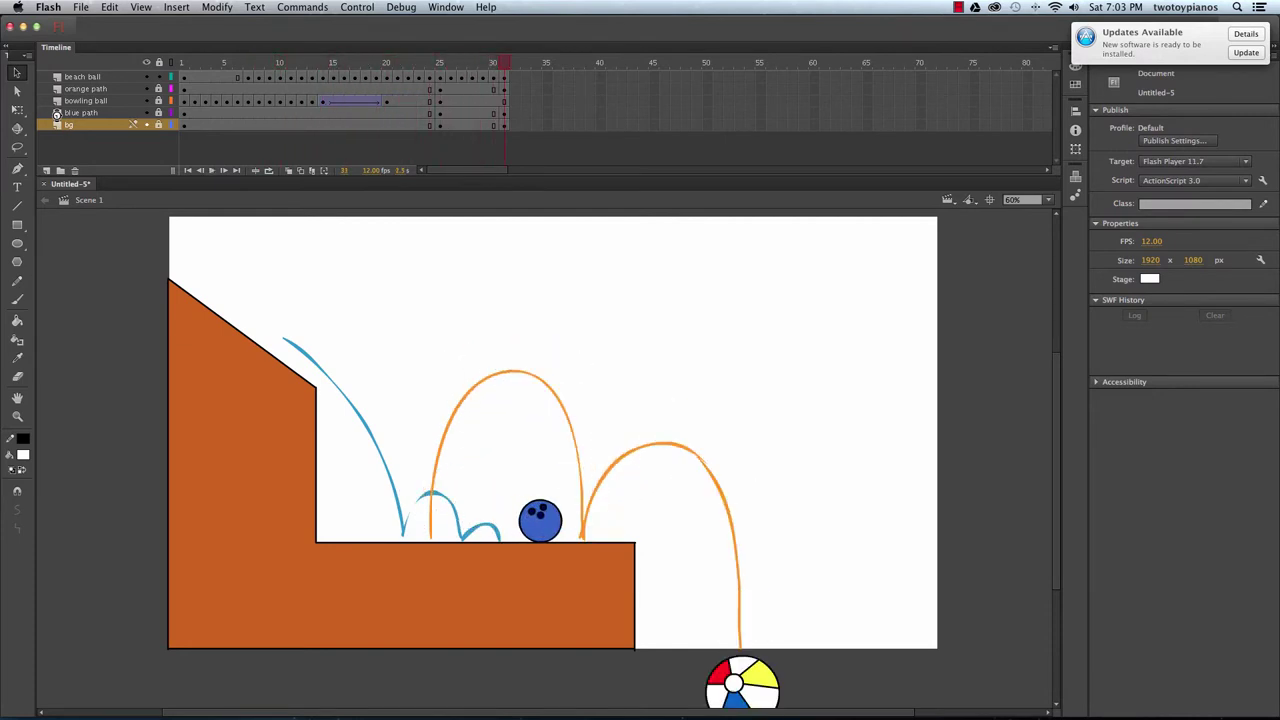
key(Return)
drag(503, 64, 280, 107)
key(Return)
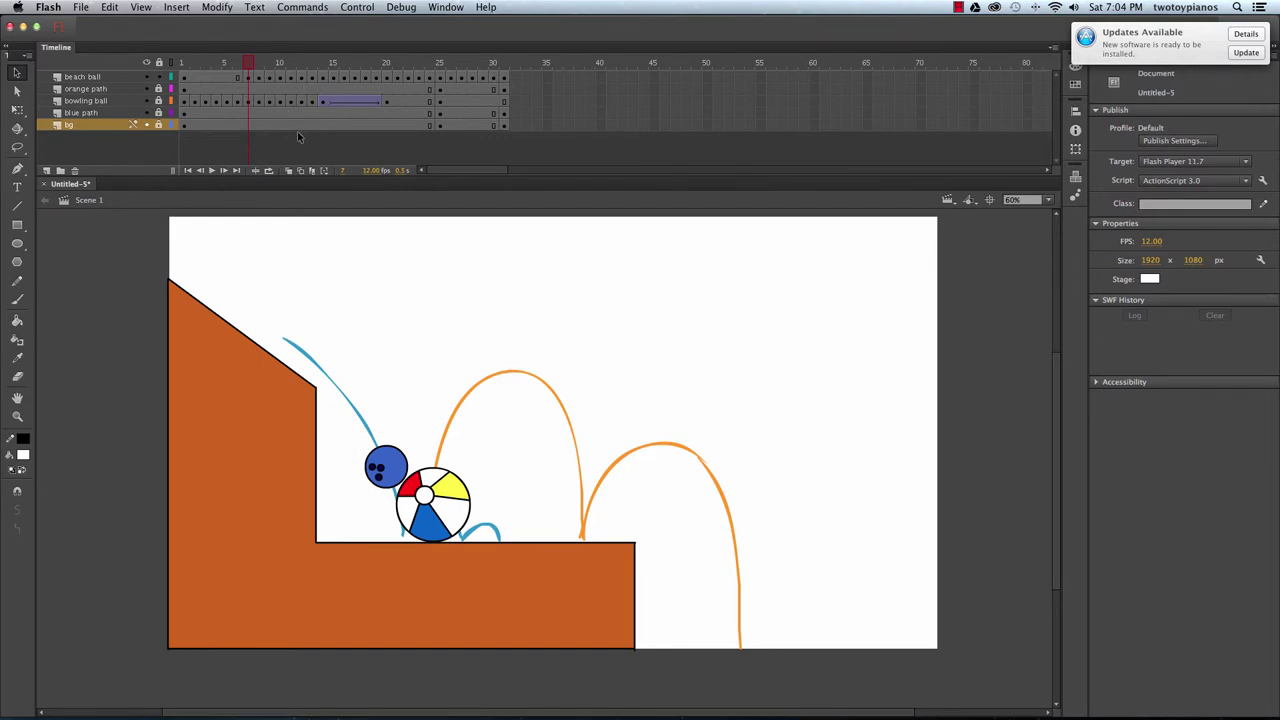
Rotate the beach ball on frame 8 roughly a quarter turn counterclockwise with Free Transform and compare it with frame 7.
click(256, 67)
drag(381, 380, 499, 495)
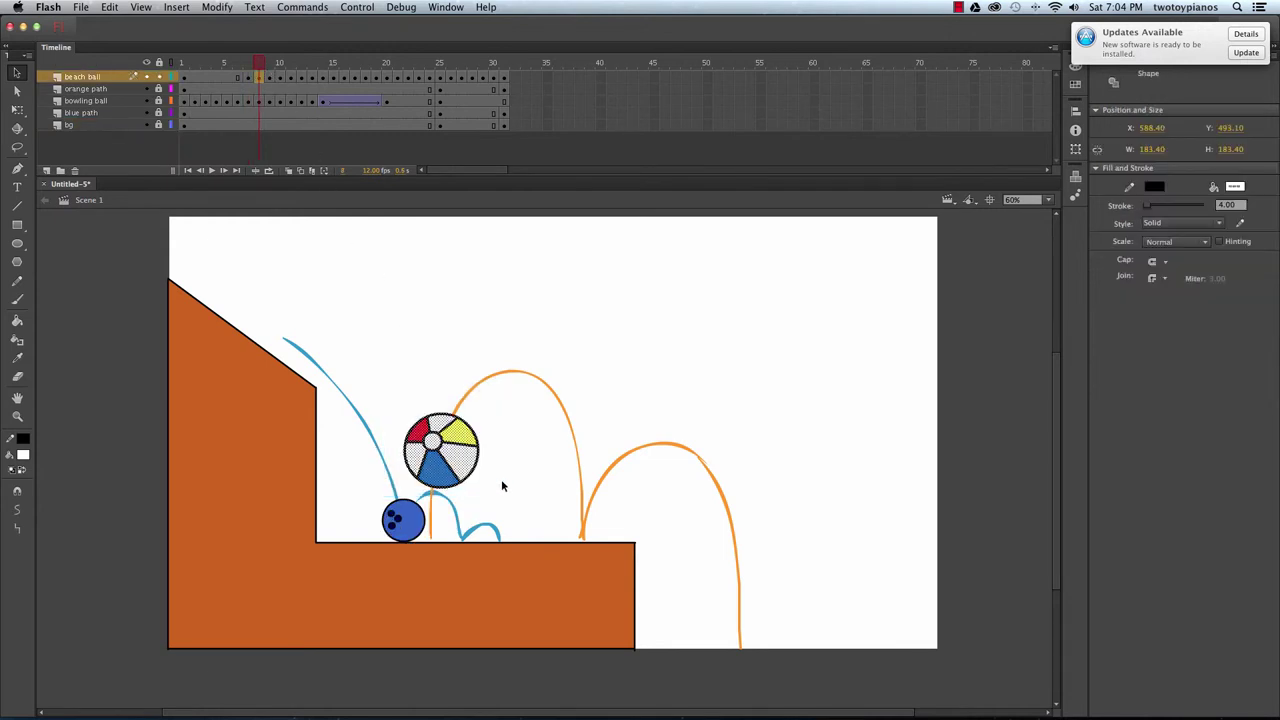
click(17, 109)
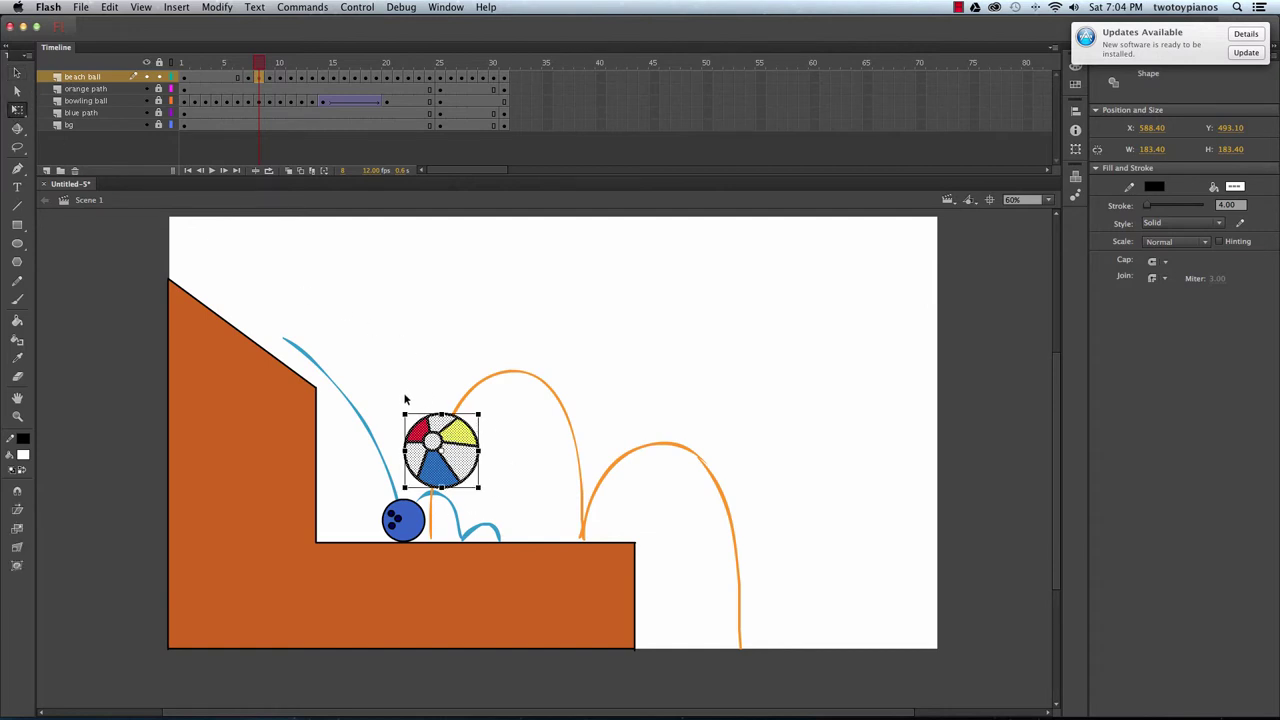
drag(404, 411, 386, 478)
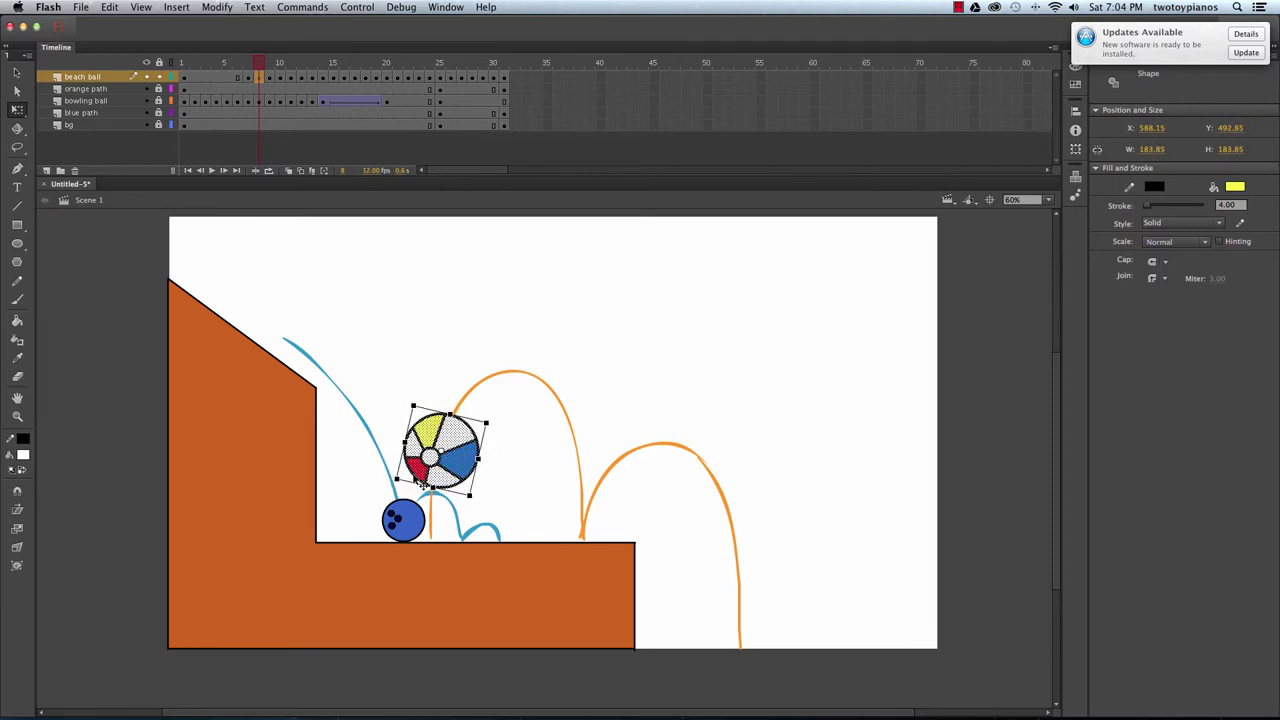
click(247, 66)
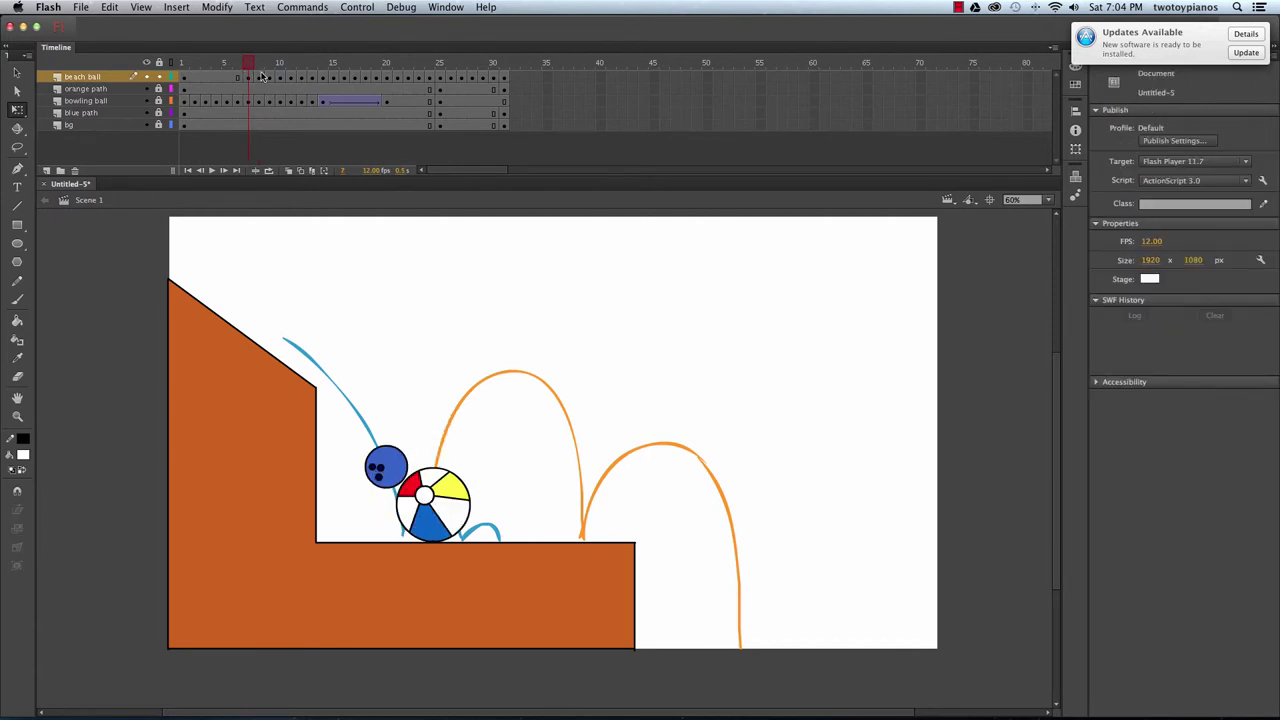
click(259, 66)
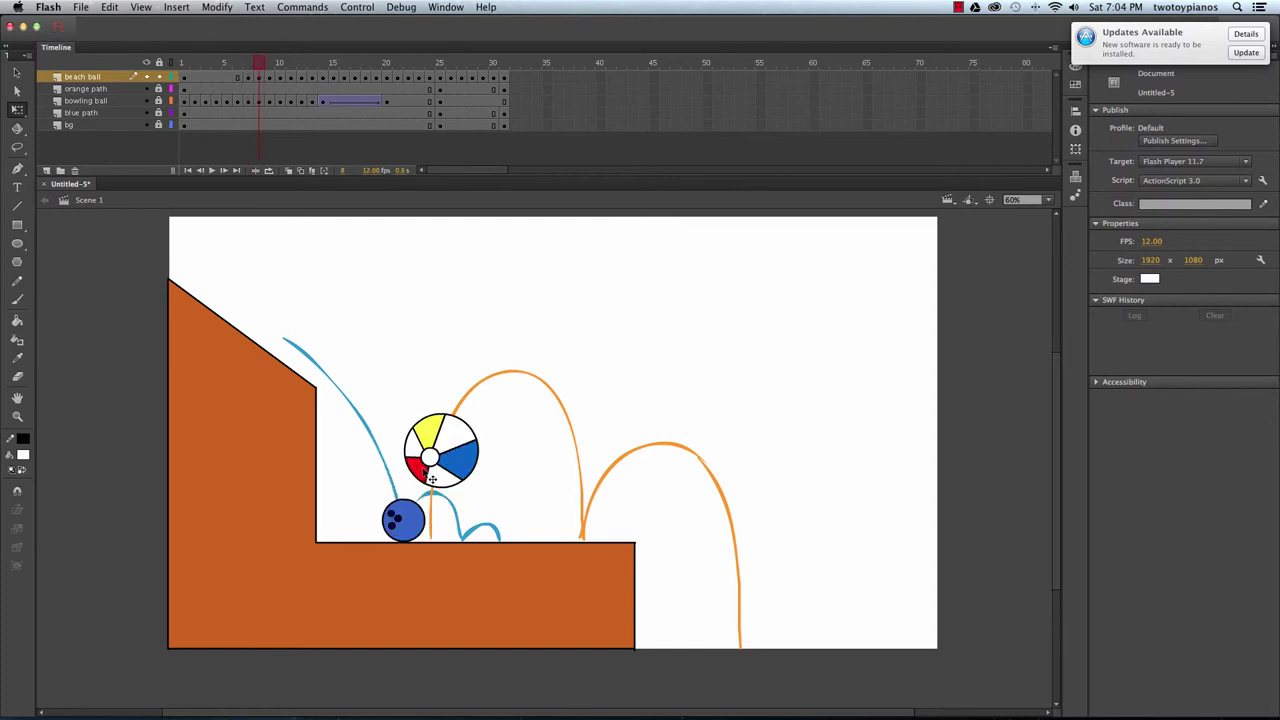
Rotate the beach ball on frame 9 further counterclockwise until its blue panel points upper right and its red panel points down.
click(270, 66)
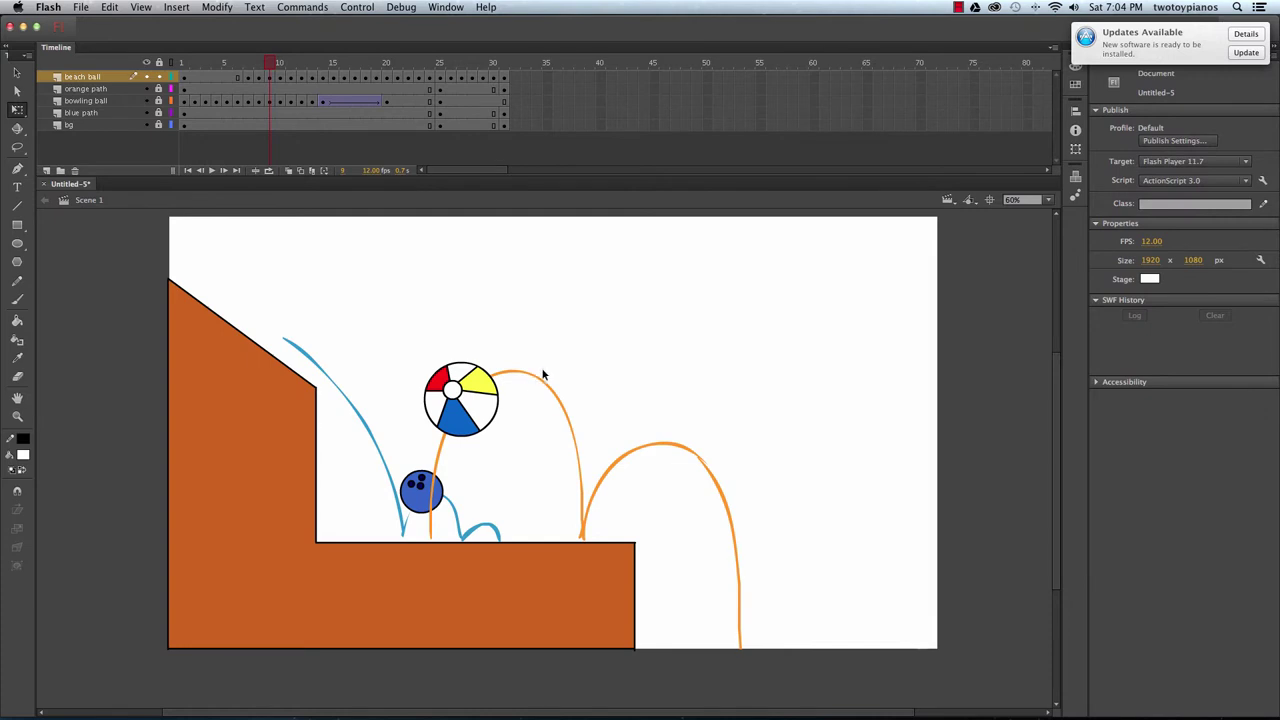
drag(405, 338, 517, 453)
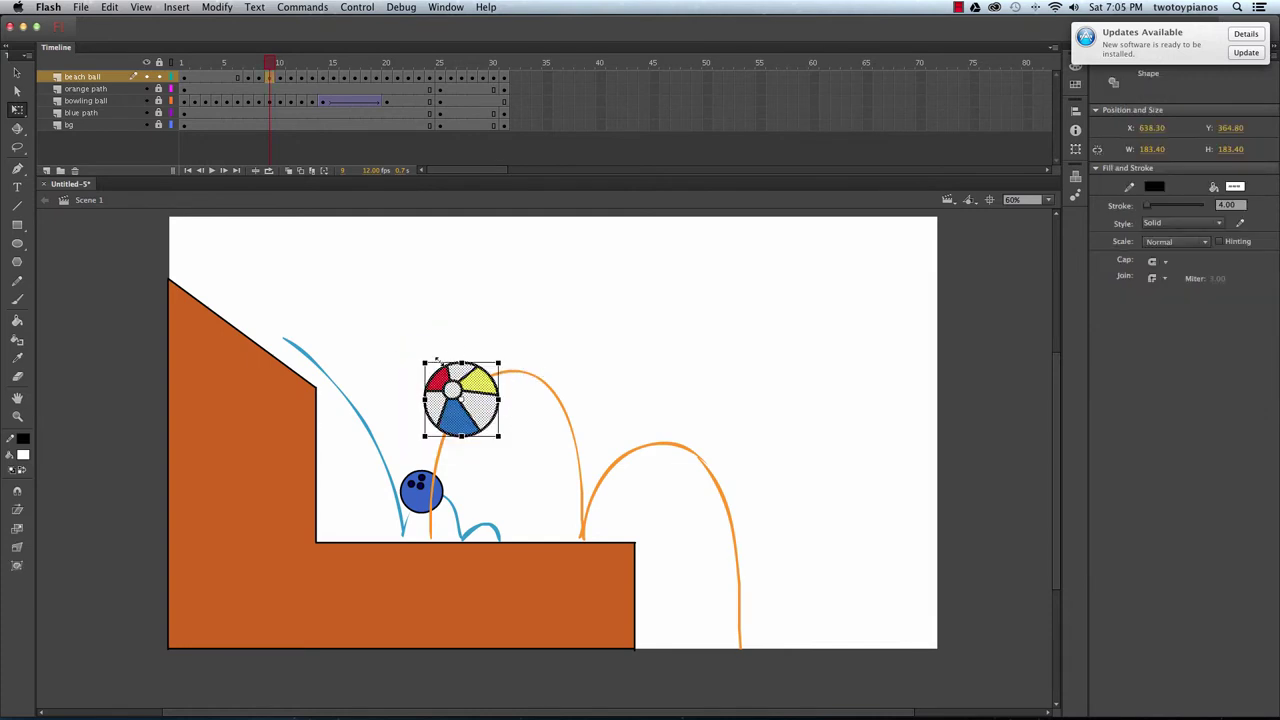
drag(437, 361, 493, 476)
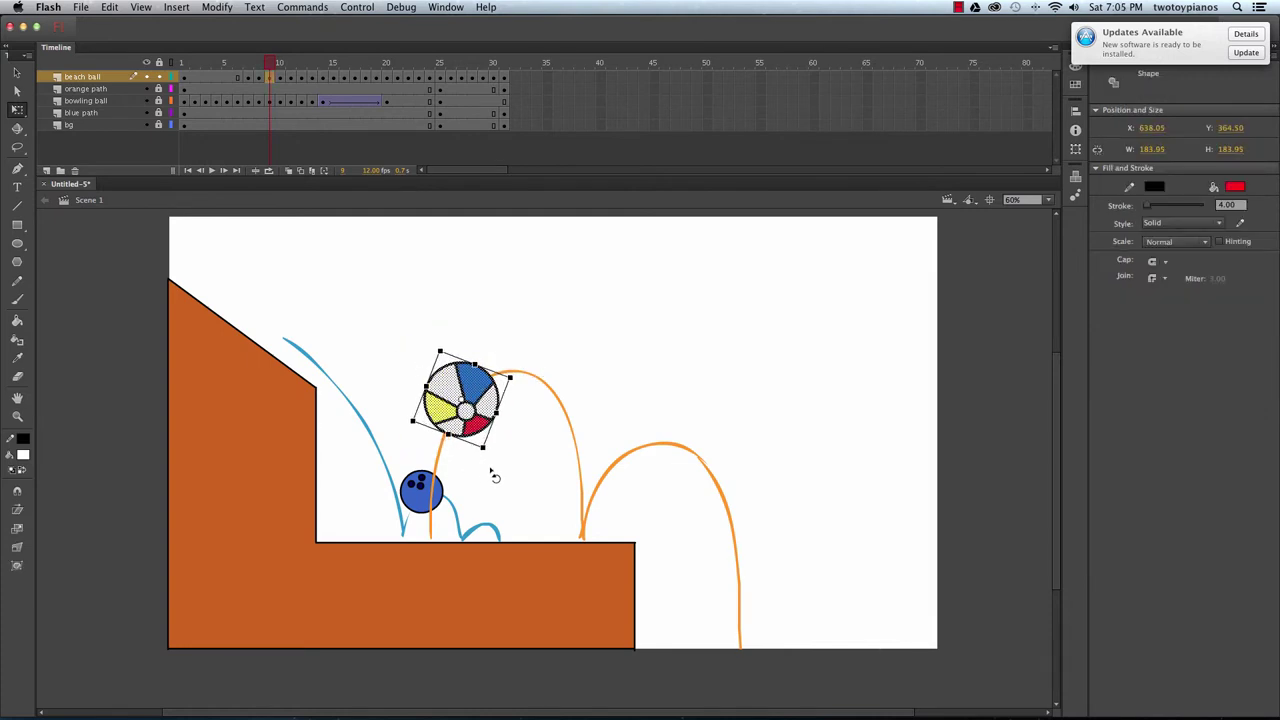
click(256, 64)
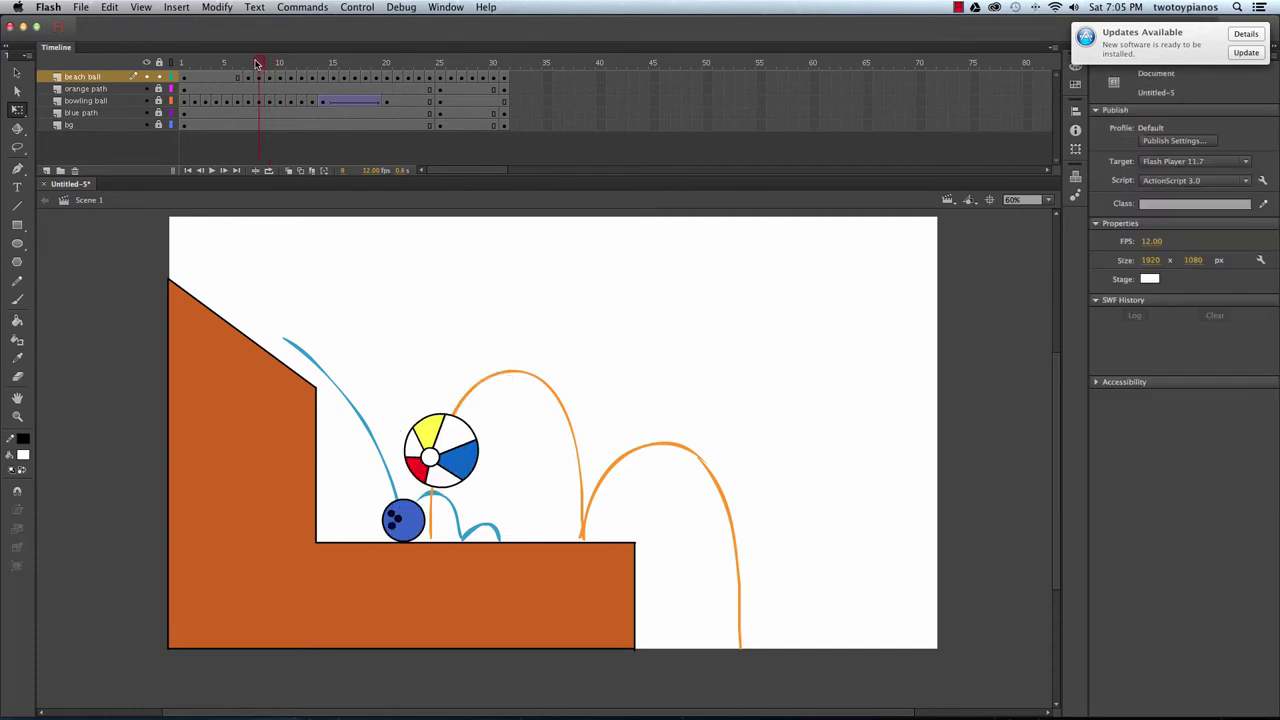
click(270, 63)
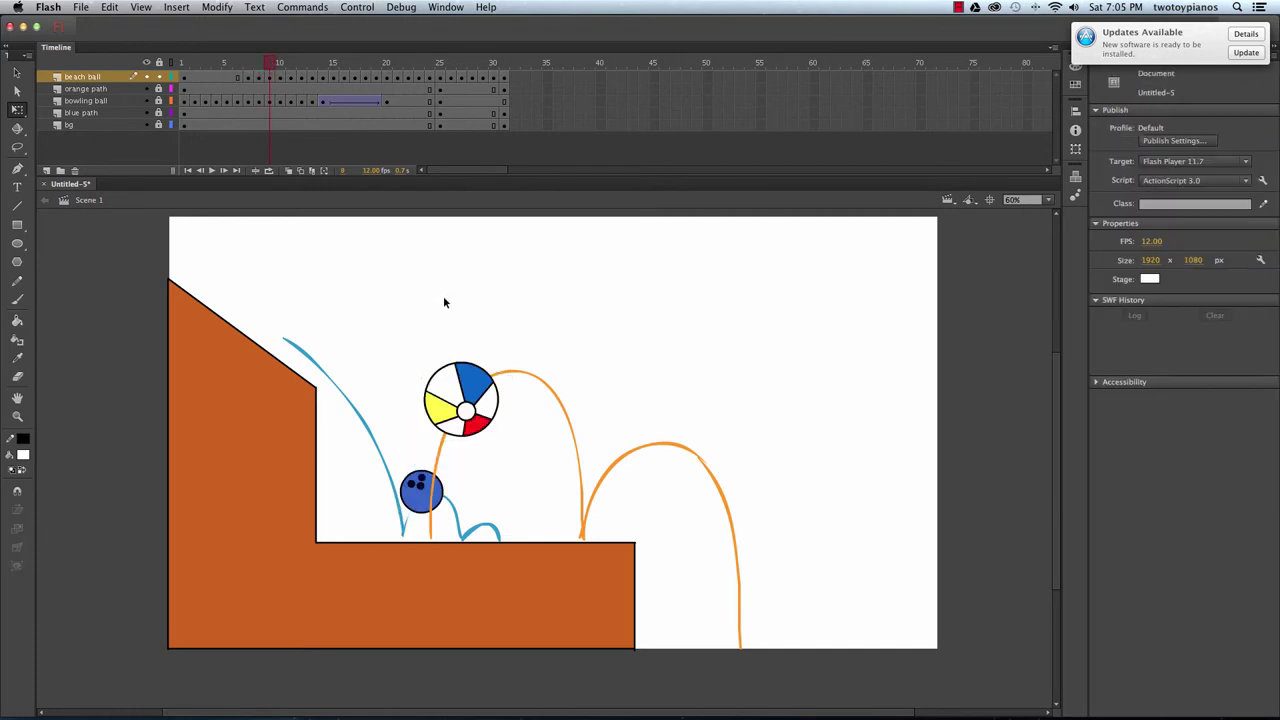
drag(394, 322, 523, 453)
drag(503, 363, 519, 395)
mouse_move(270, 65)
mouse_down()
mouse_move(250, 65)
mouse_move(268, 66)
mouse_up()
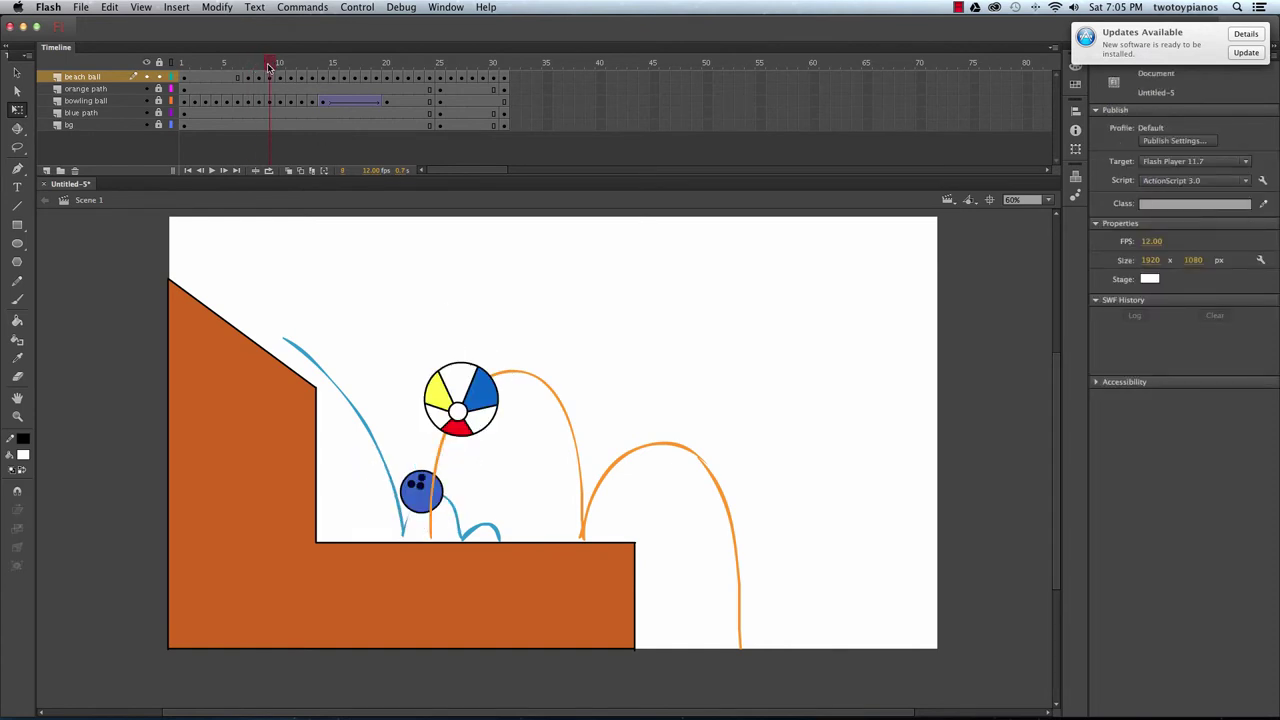
Rotate the beach ball on frame 10 so its blue panel points up, continuing the counterclockwise spin.
click(279, 65)
drag(414, 278, 546, 446)
drag(523, 333, 425, 327)
mouse_move(280, 66)
mouse_down()
mouse_move(247, 75)
mouse_move(281, 80)
mouse_up()
drag(425, 316, 530, 422)
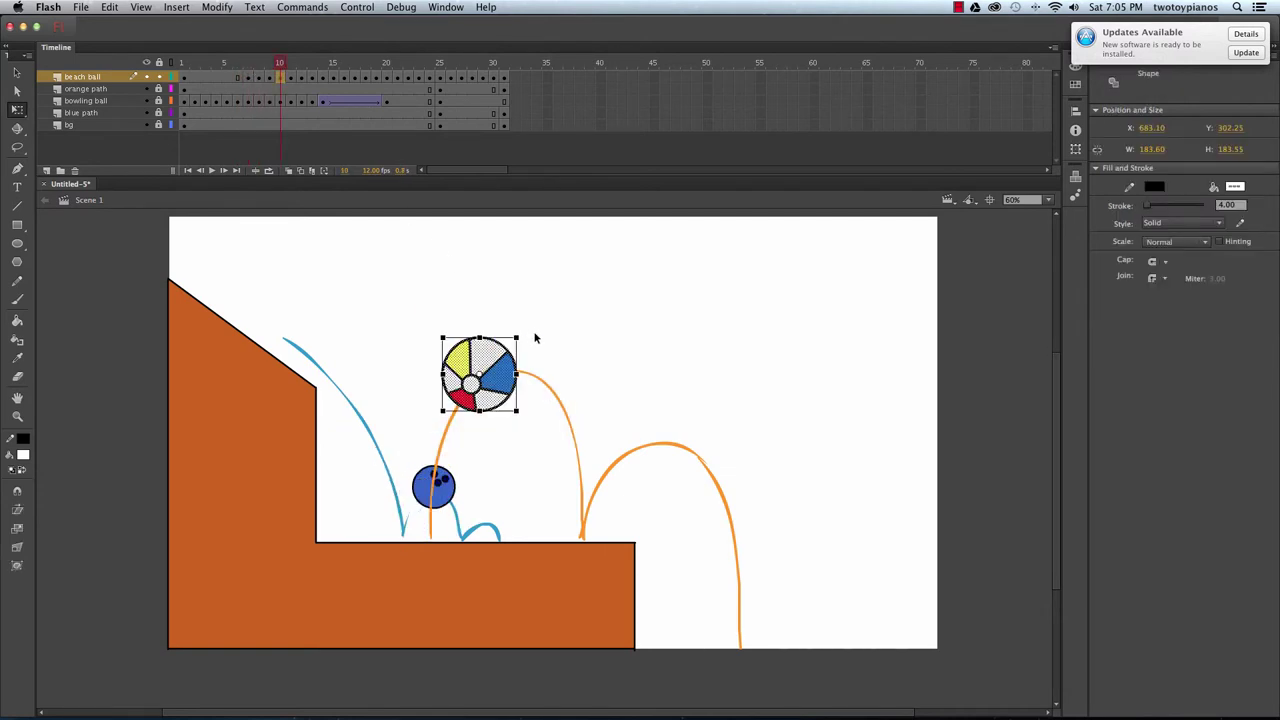
drag(530, 338, 489, 314)
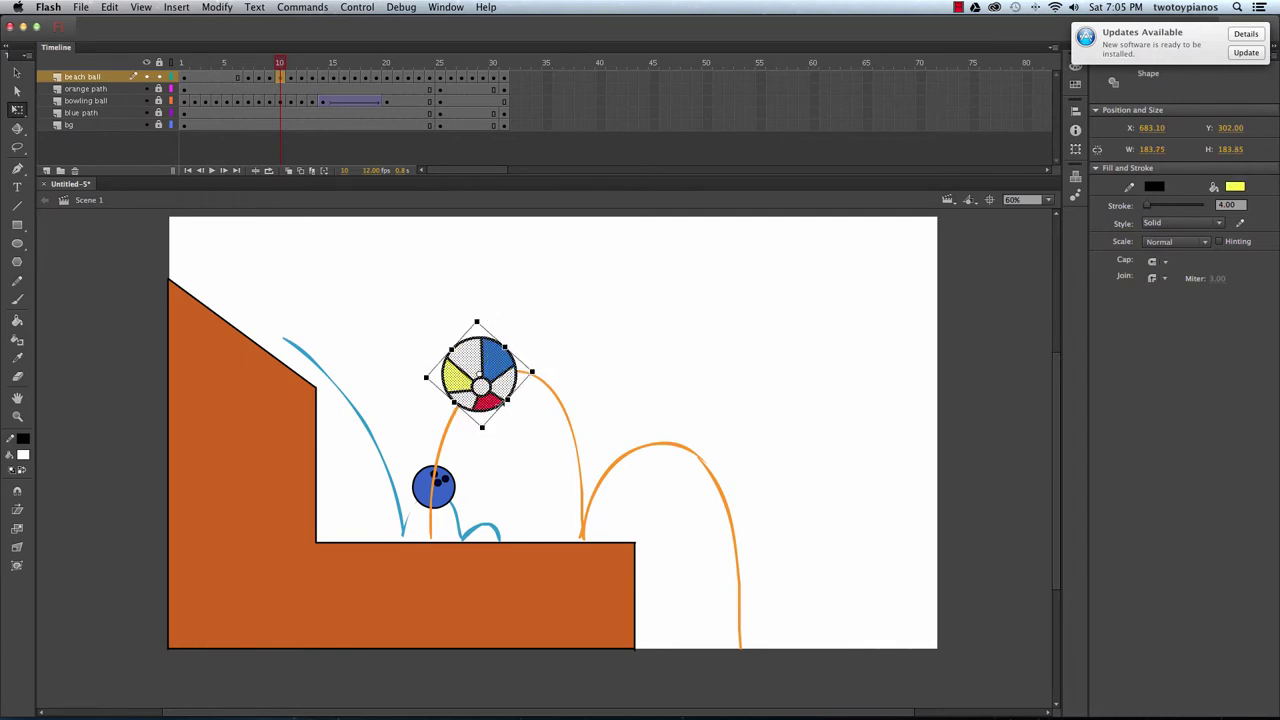
drag(549, 377, 552, 352)
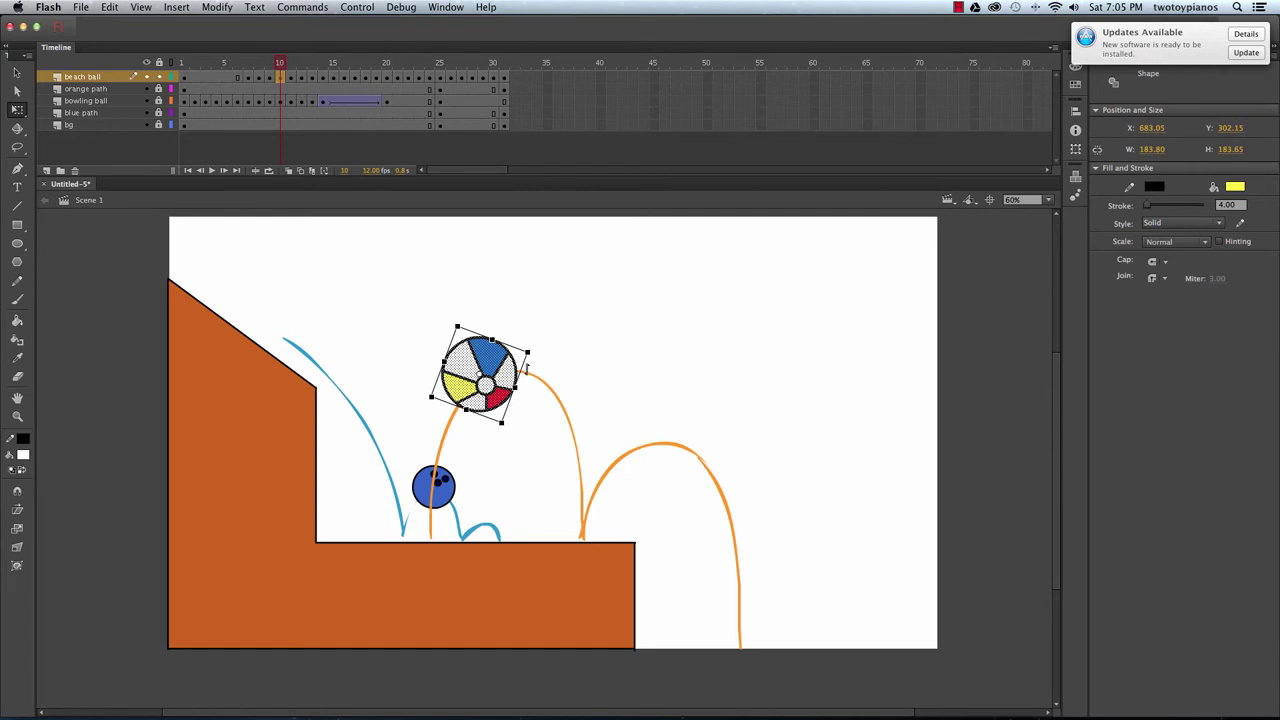
mouse_move(280, 63)
mouse_down()
mouse_move(243, 63)
mouse_move(282, 77)
mouse_up()
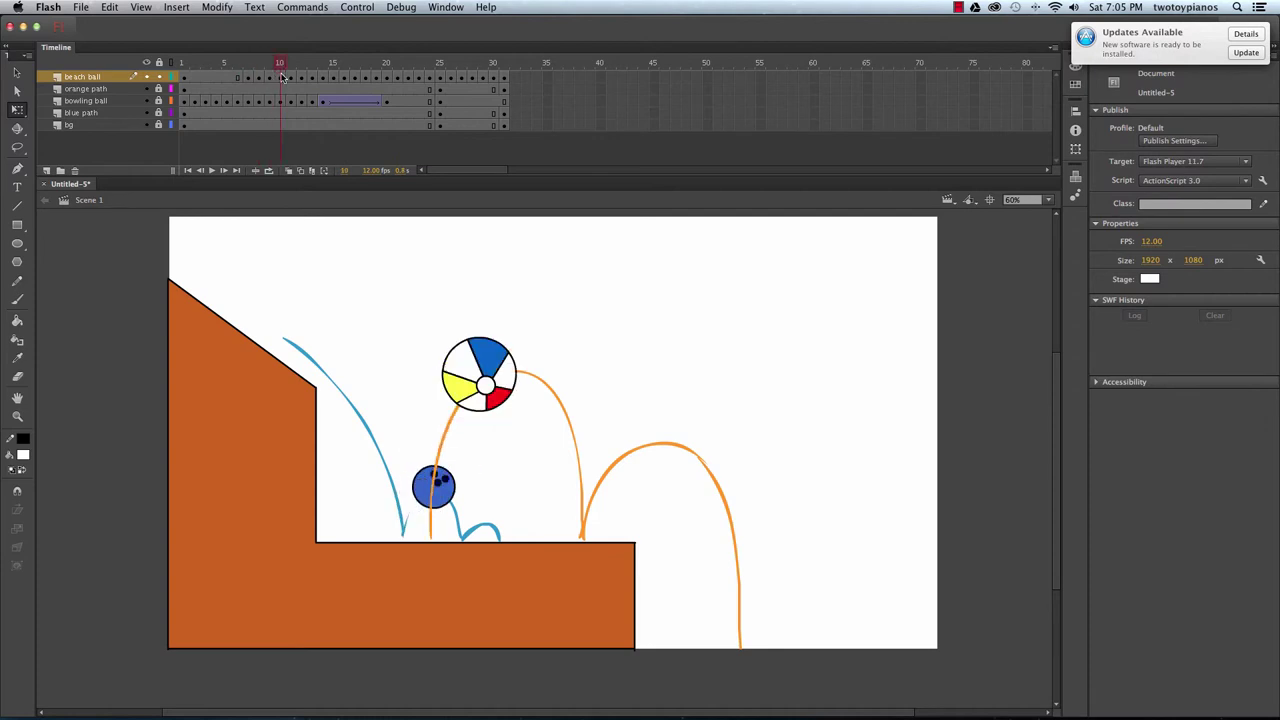
Rotate the beach ball on frame 11 so its blue panel points upper left and its yellow panel points down.
click(290, 77)
click(446, 274)
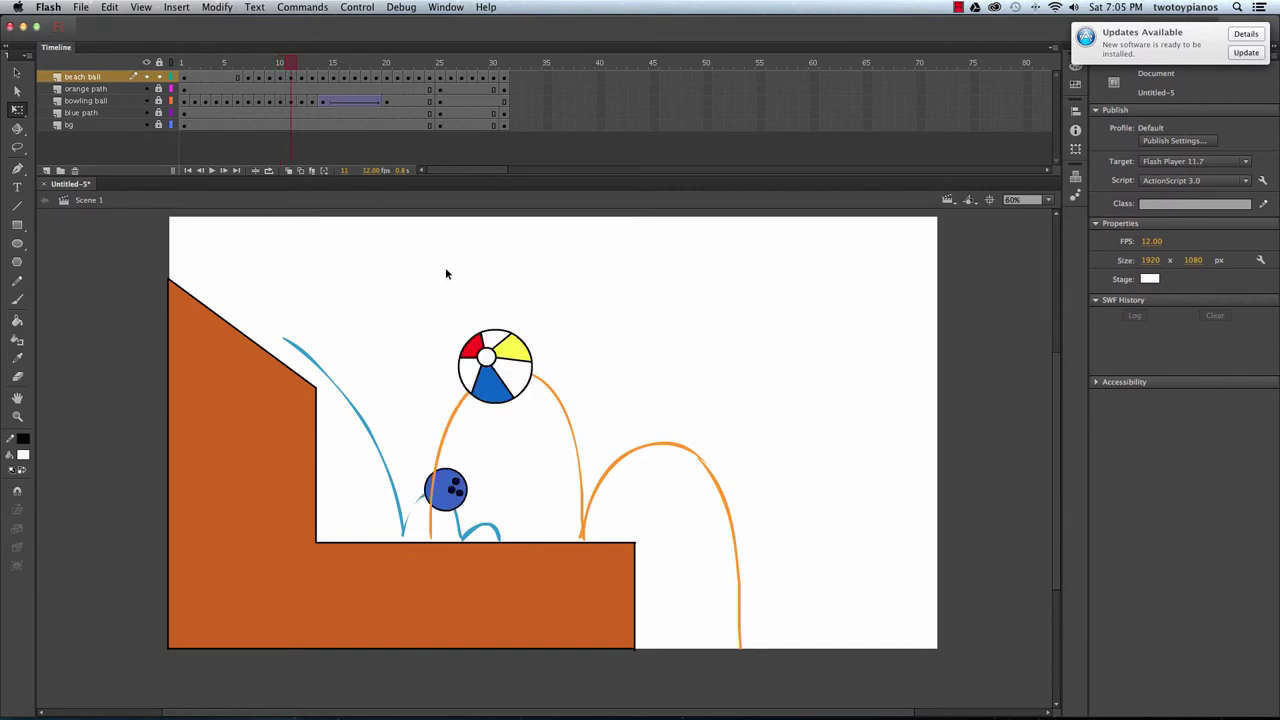
drag(428, 300, 540, 406)
drag(541, 319, 596, 404)
drag(474, 318, 570, 442)
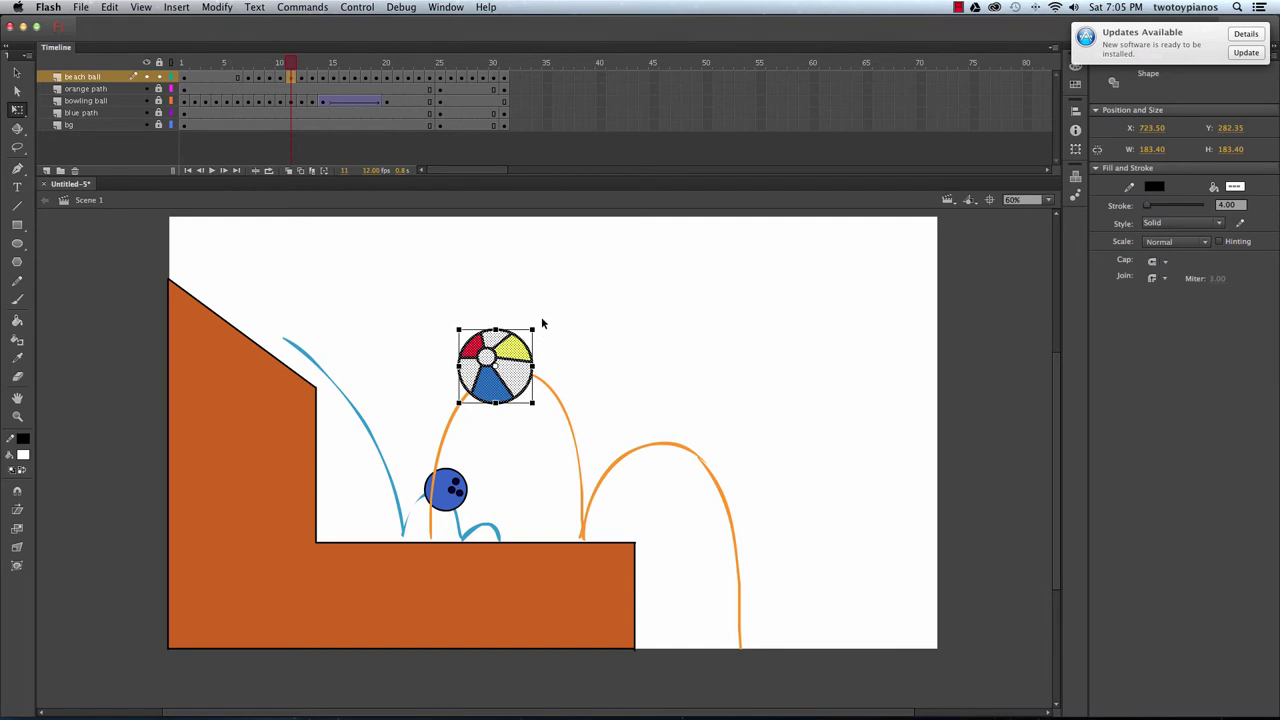
click(506, 314)
drag(426, 302, 568, 442)
drag(545, 338, 531, 497)
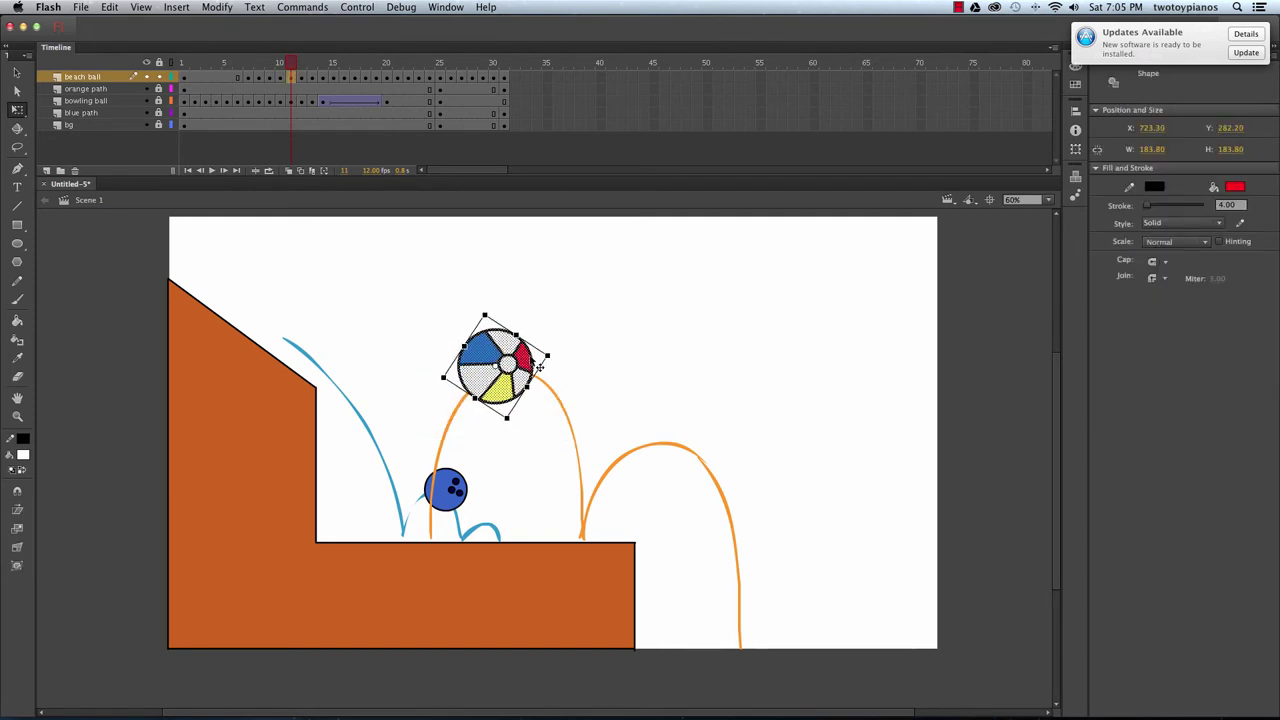
Rotate the beach ball on frame 12 so its blue panel faces left, and check the turn against frame 11.
drag(276, 62, 302, 70)
drag(434, 288, 546, 402)
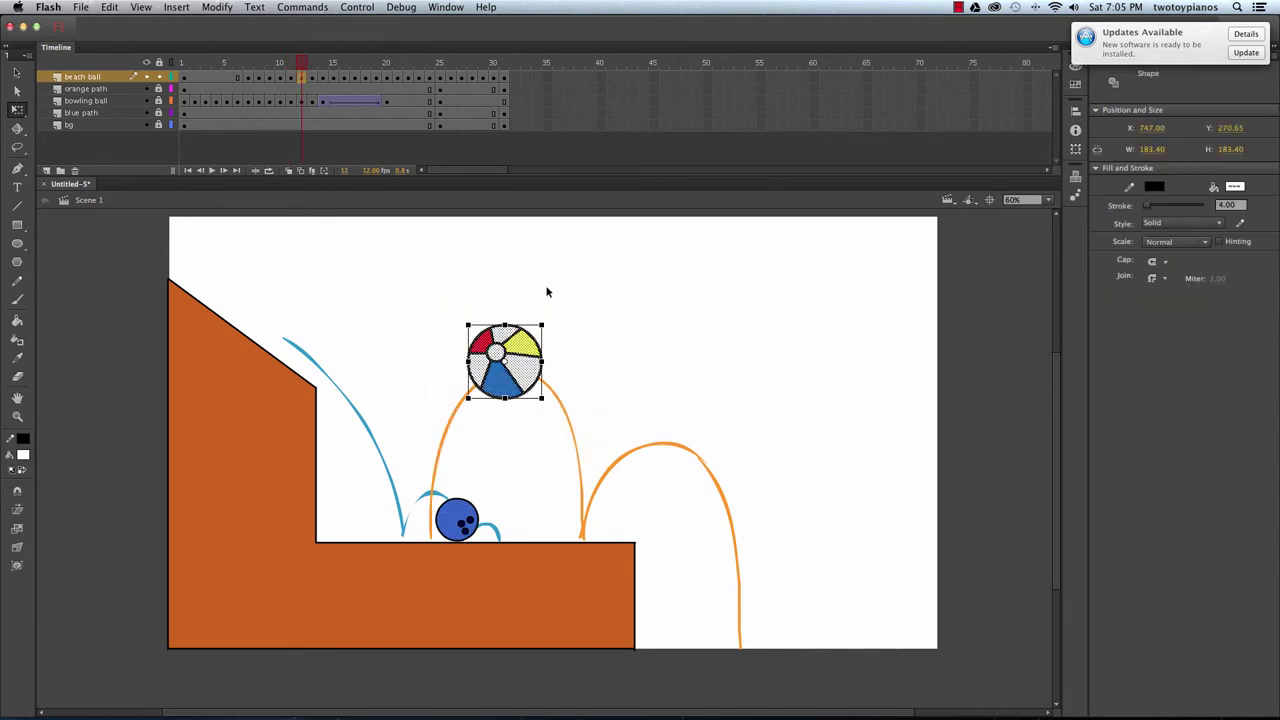
drag(555, 330, 588, 416)
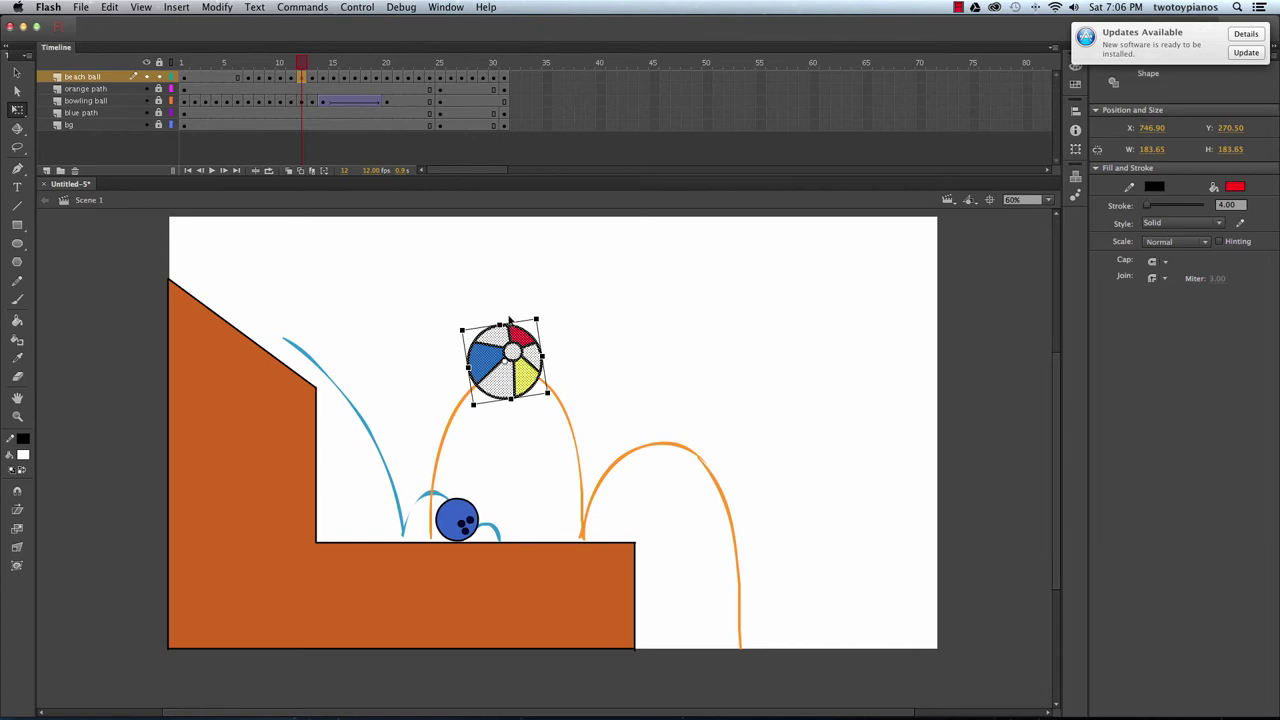
click(292, 64)
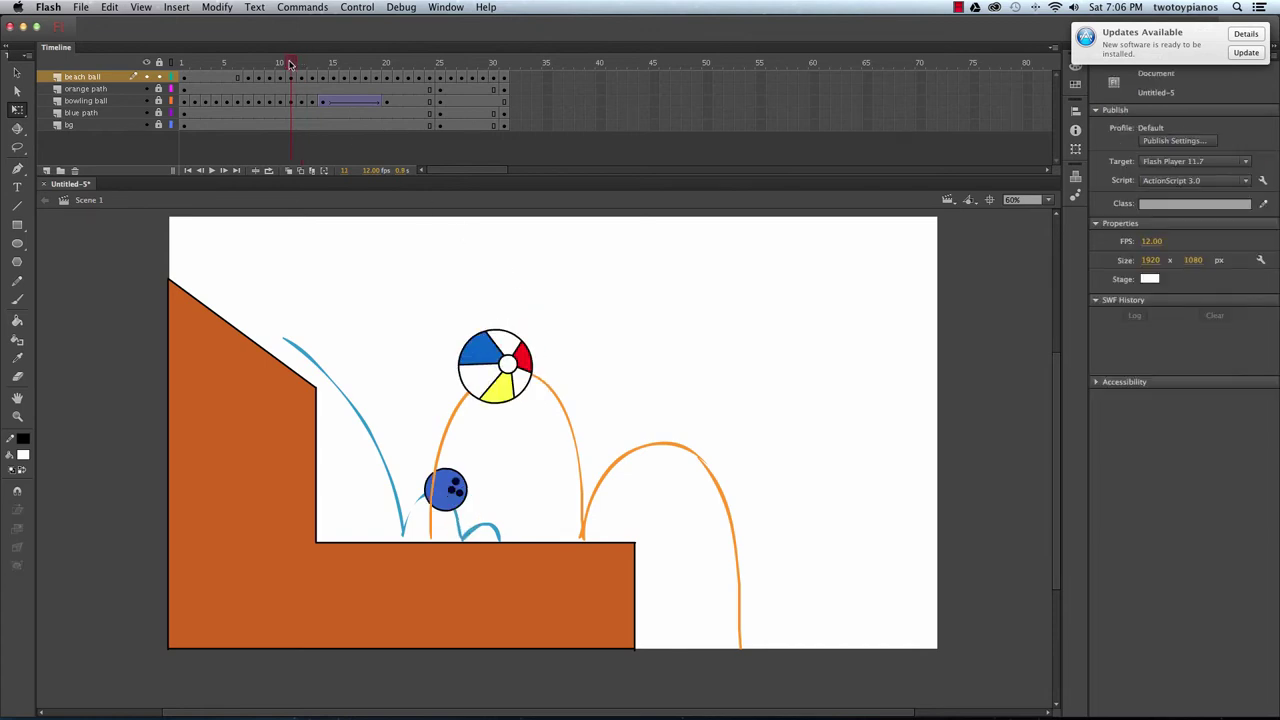
click(300, 64)
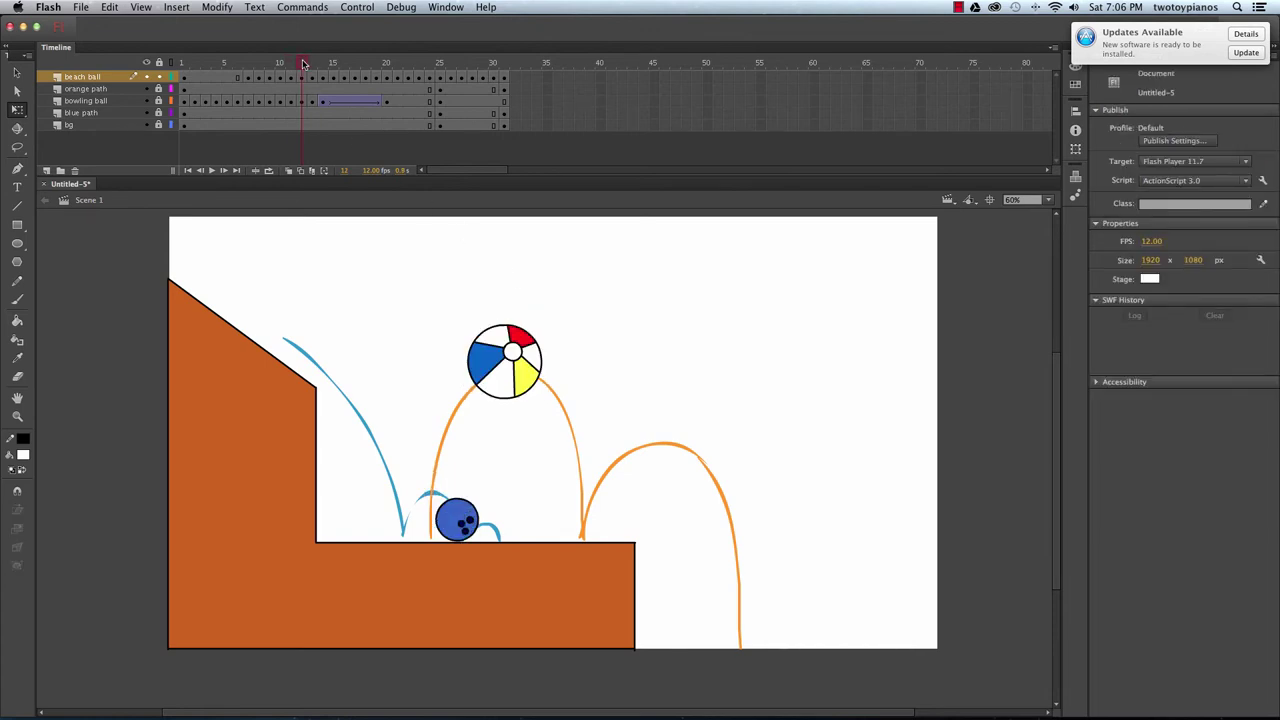
Rotate the beach ball on frame 13 slightly clockwise so its blue panel points lower left, and compare it with frame 12.
click(313, 65)
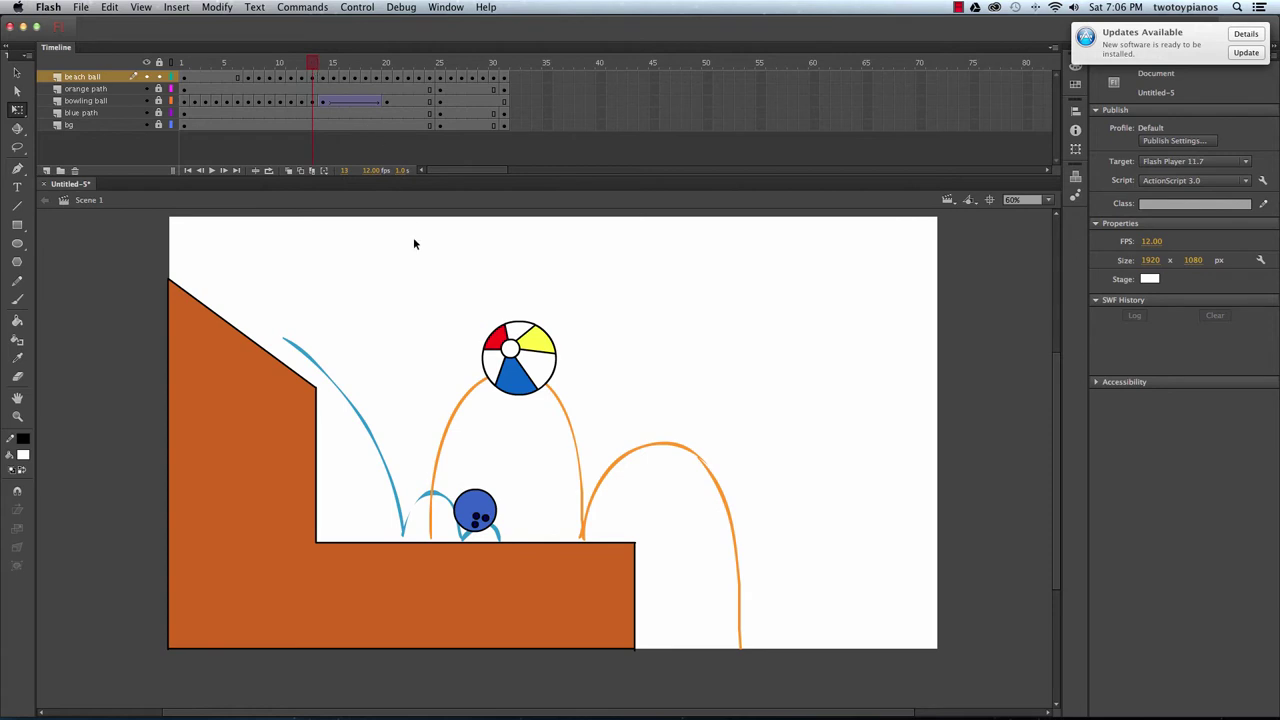
drag(457, 287, 590, 448)
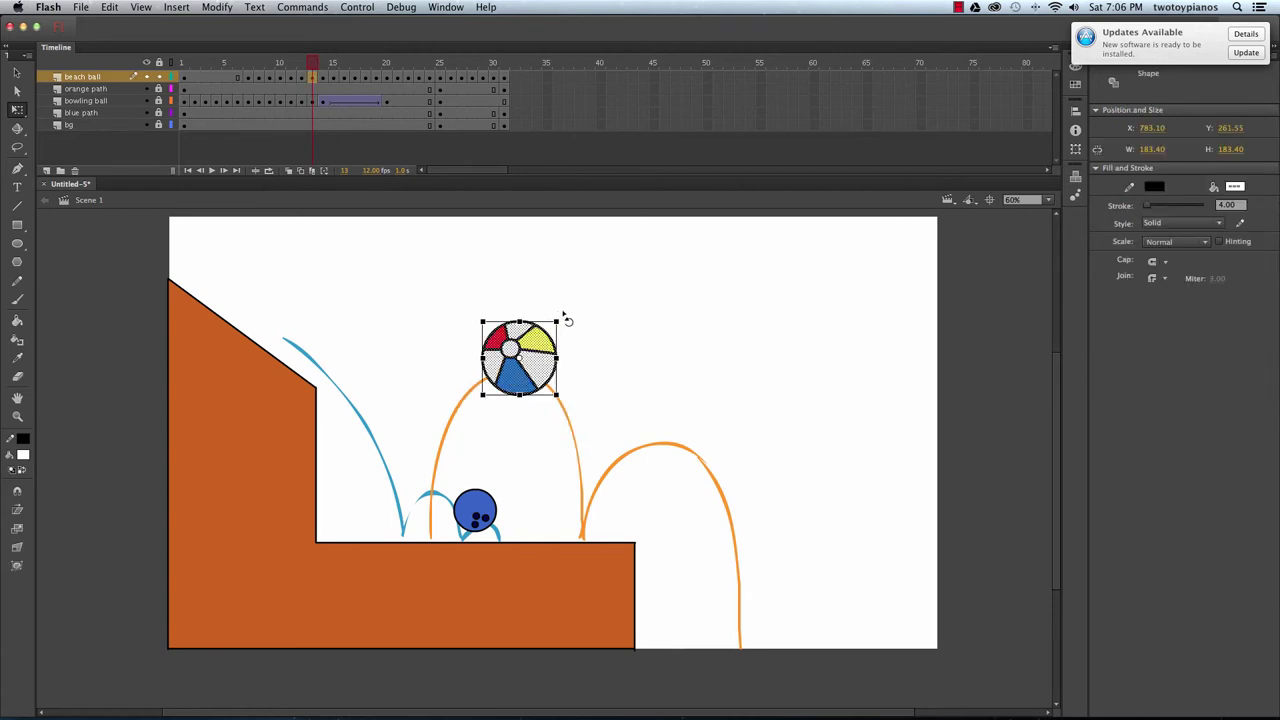
mouse_move(566, 320)
mouse_down()
mouse_move(582, 331)
mouse_move(573, 307)
mouse_up()
click(306, 65)
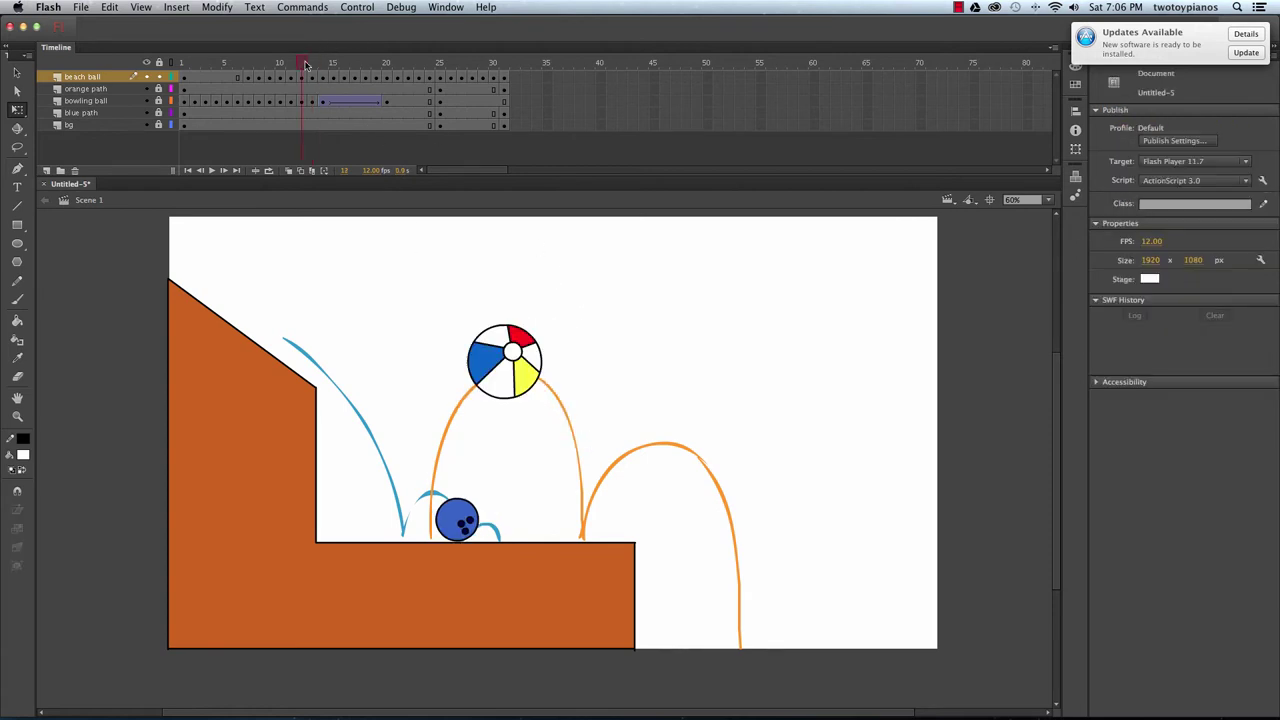
drag(306, 65, 314, 66)
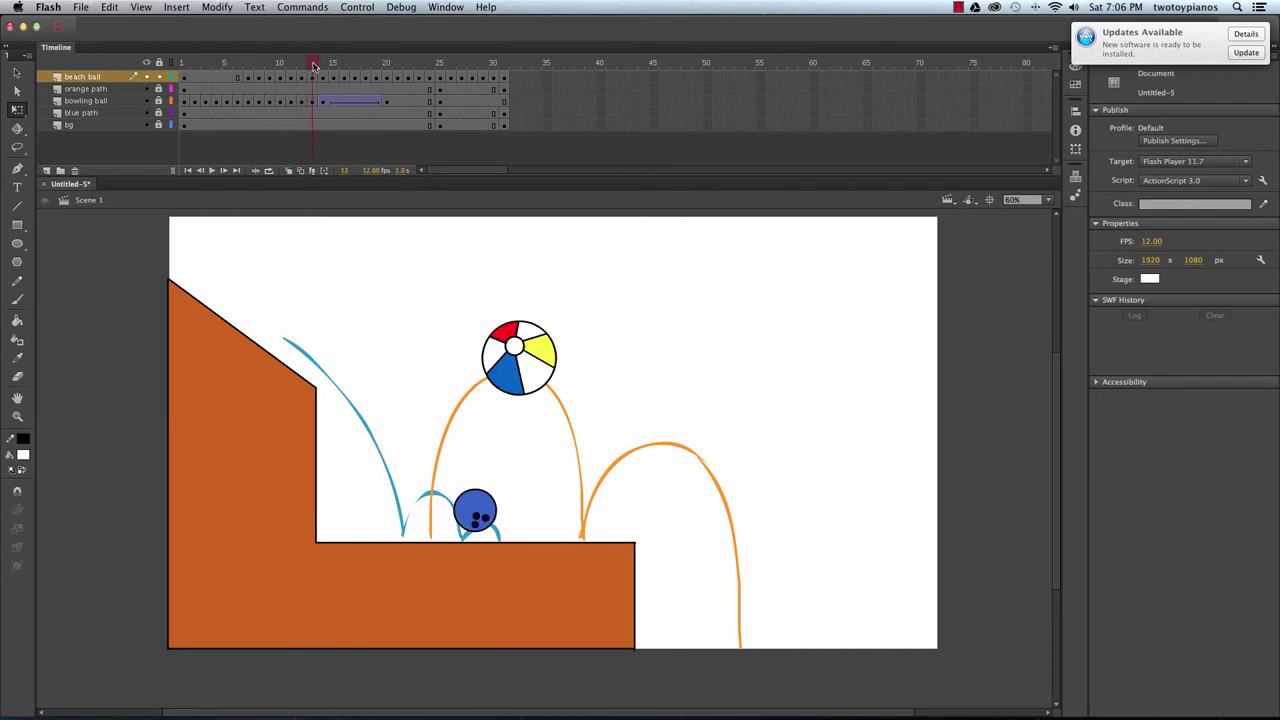
Rotate the beach ball on frame 14 slightly counterclockwise so its blue panel points lower right.
click(326, 64)
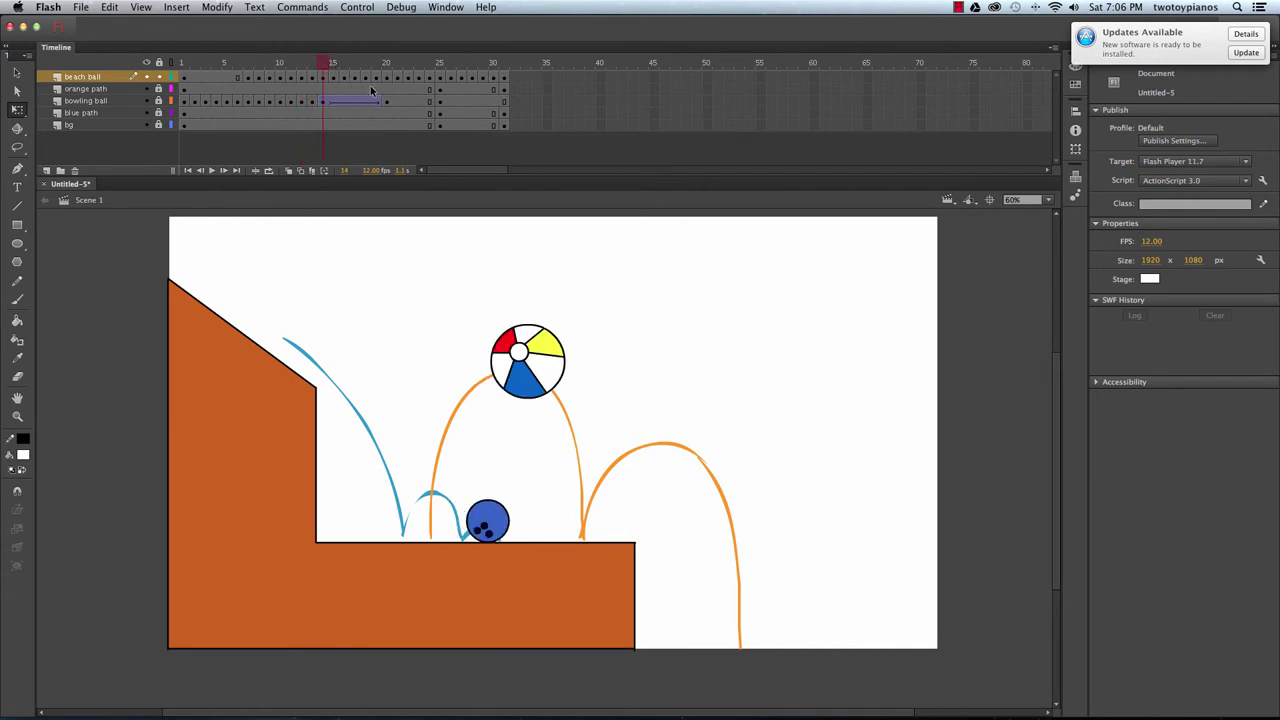
drag(322, 64, 322, 78)
drag(457, 282, 588, 428)
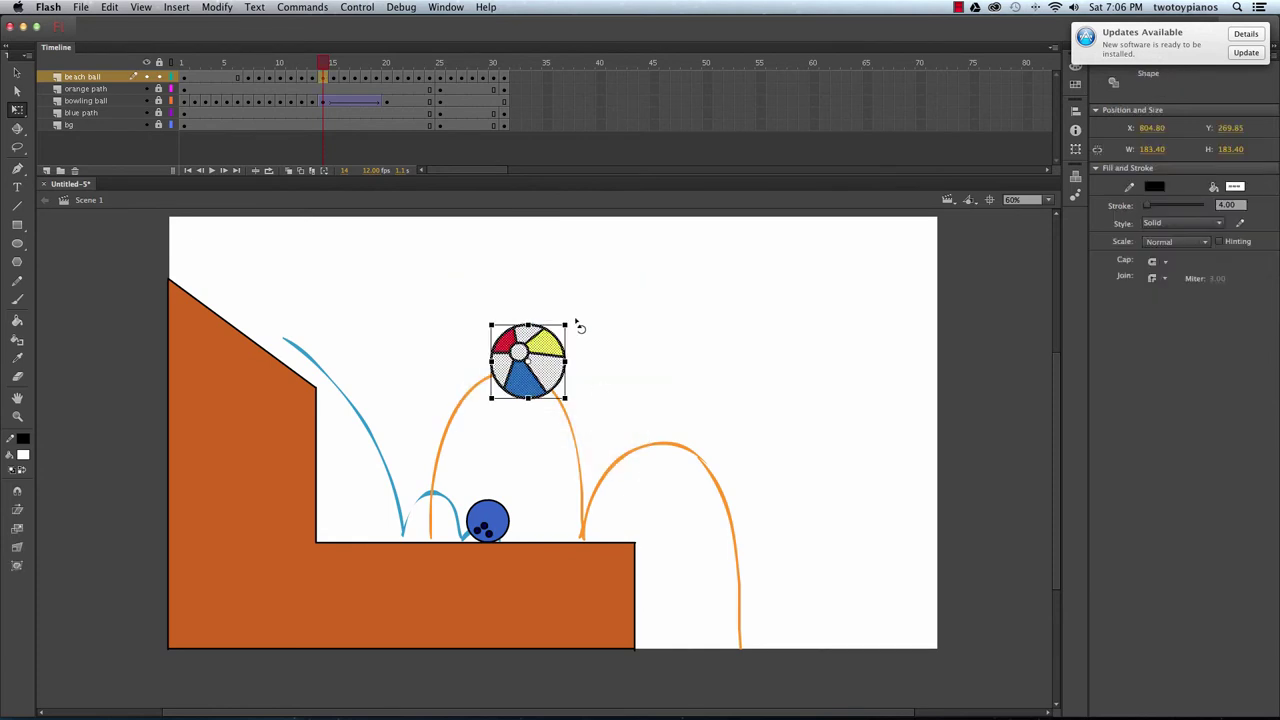
drag(579, 329, 569, 319)
mouse_move(320, 64)
mouse_down()
mouse_move(300, 70)
mouse_move(343, 70)
mouse_move(301, 76)
mouse_move(320, 78)
mouse_up()
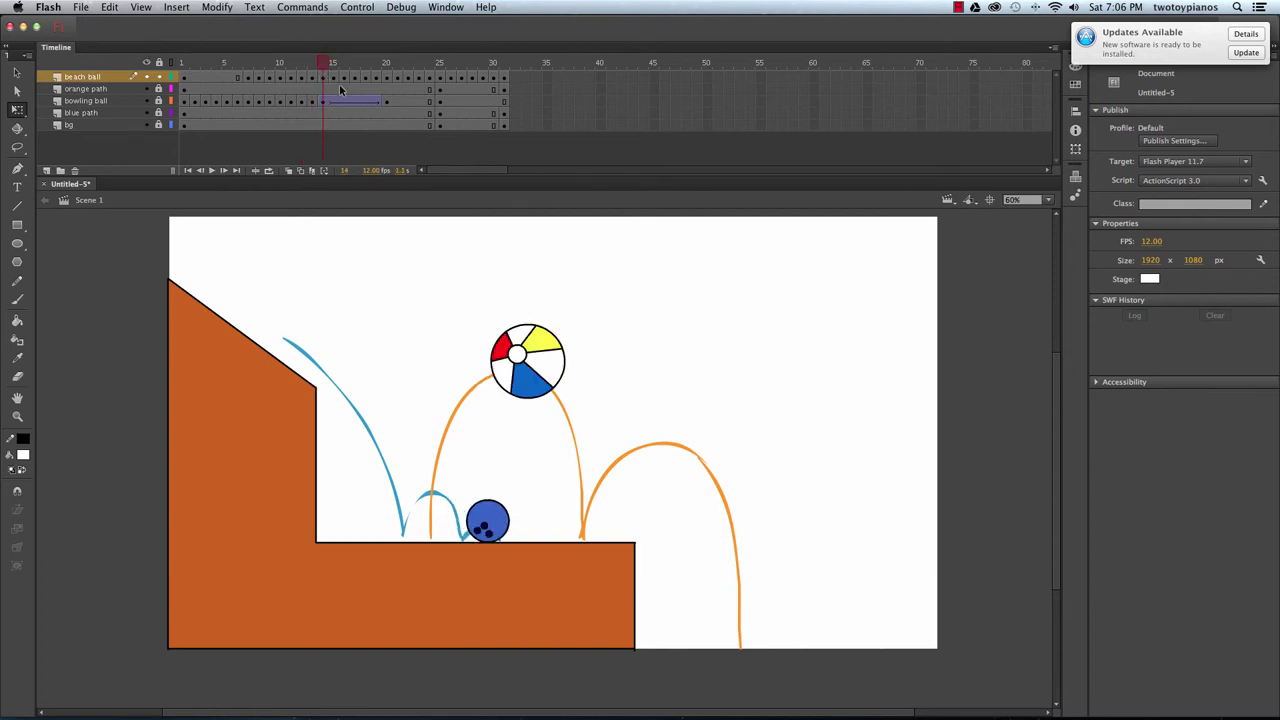
Rotate the beach ball on frame 15 counterclockwise so its blue panel points lower right and its yellow panel points up.
click(334, 64)
drag(489, 283, 653, 465)
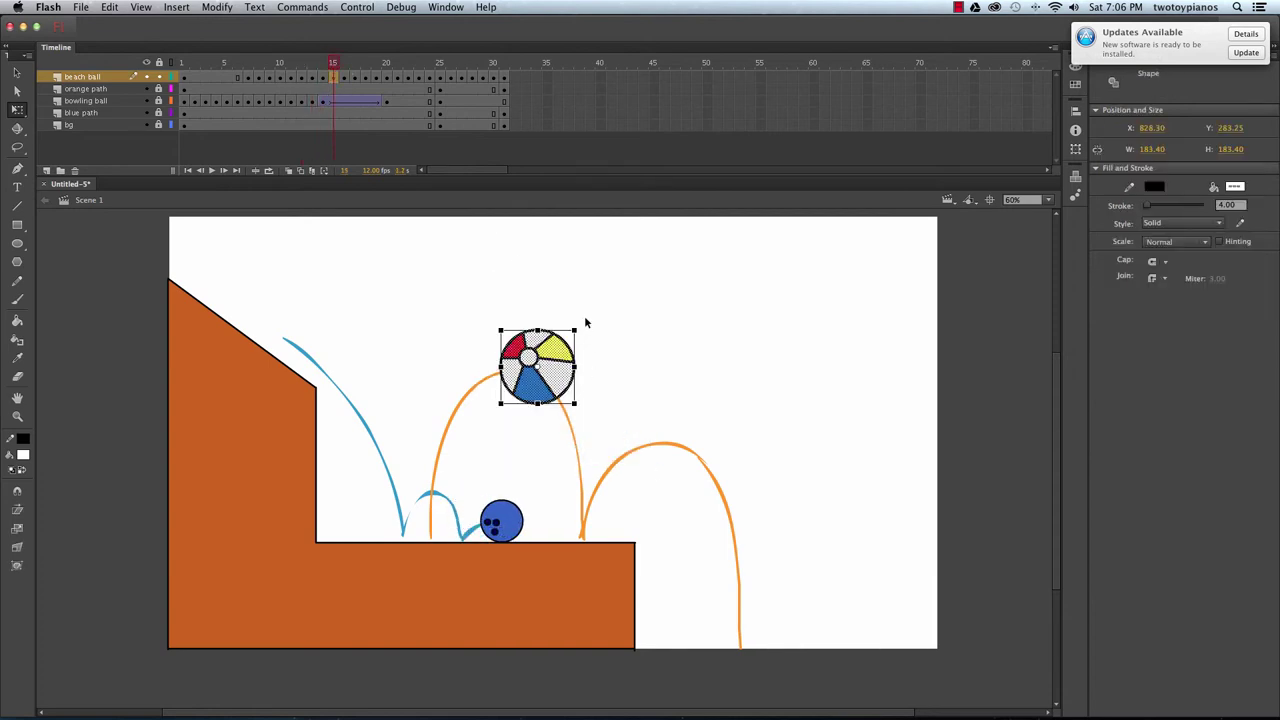
drag(590, 335, 557, 289)
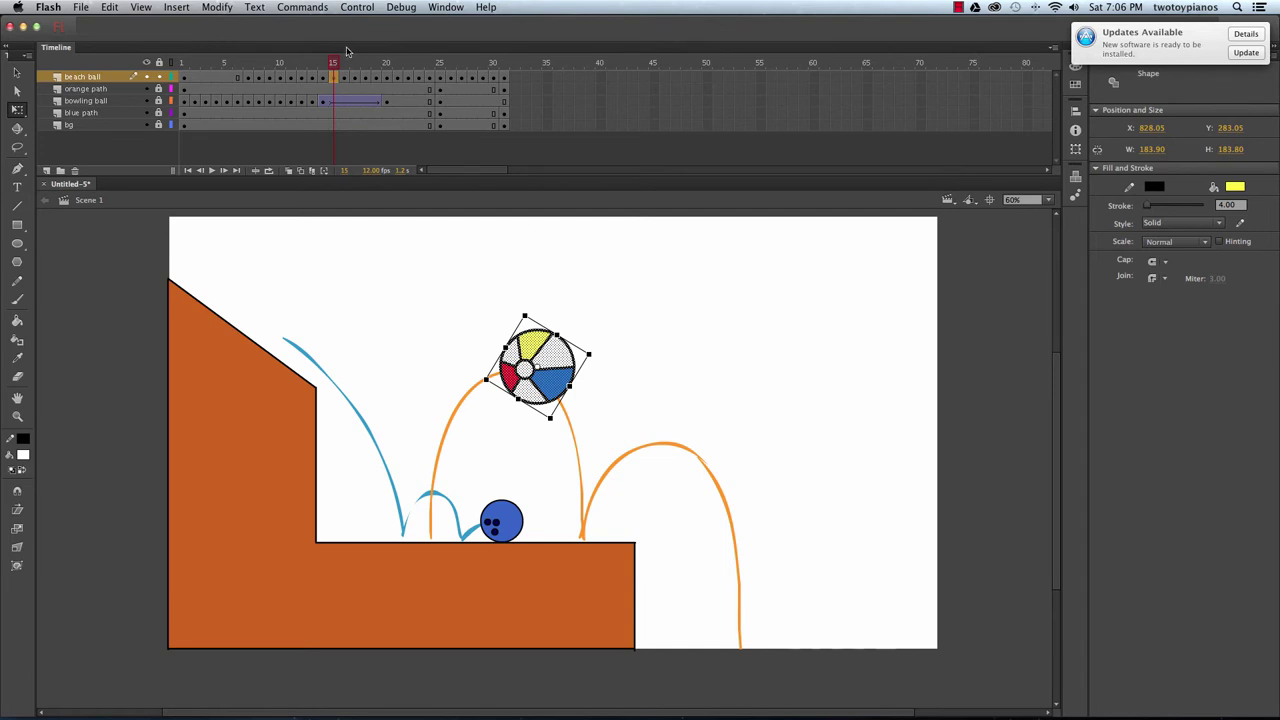
Rotate the beach ball on frame 16 counterclockwise so its blue panel faces right and its yellow panel points up and slightly left.
drag(334, 64, 348, 66)
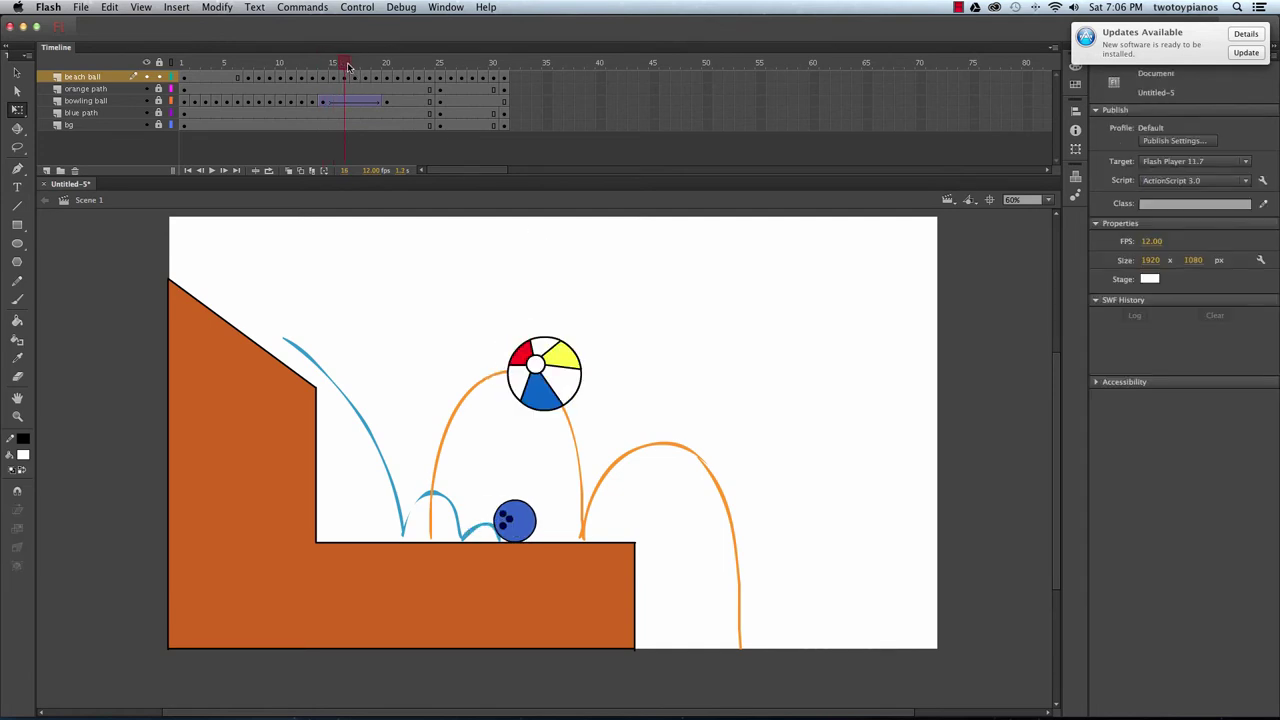
drag(489, 293, 663, 489)
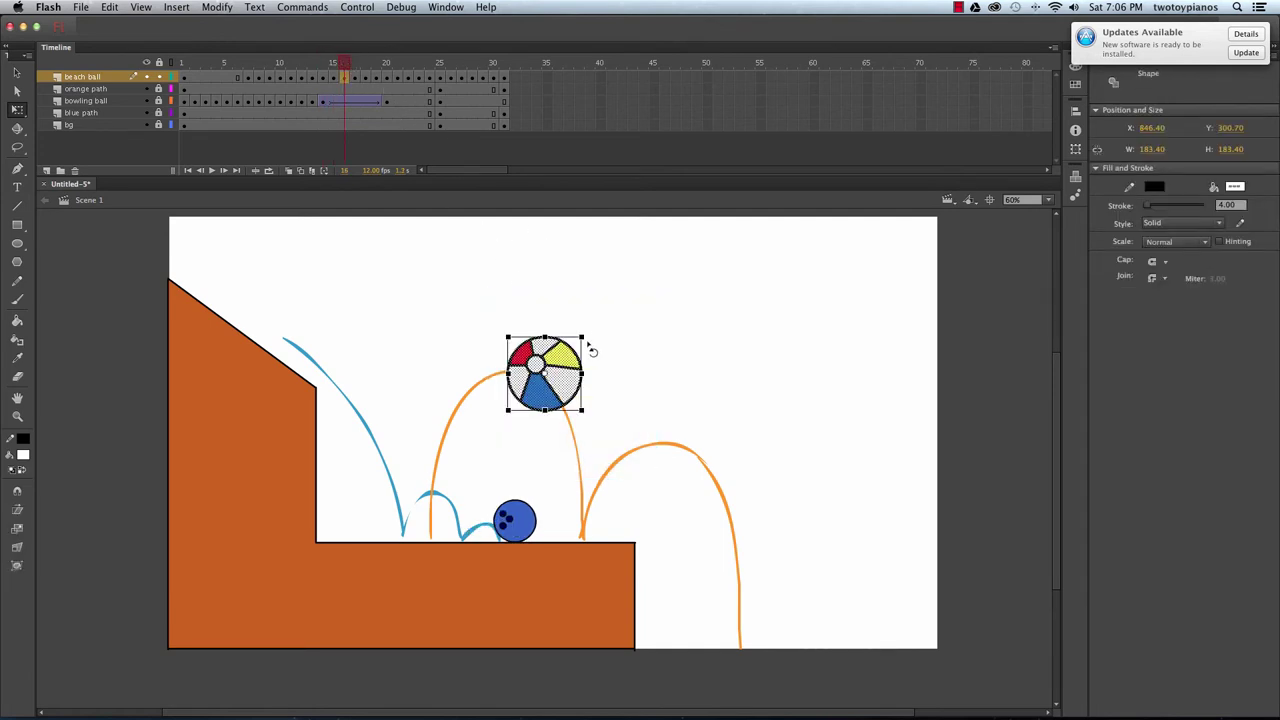
click(593, 338)
drag(482, 328, 628, 452)
drag(593, 341, 510, 316)
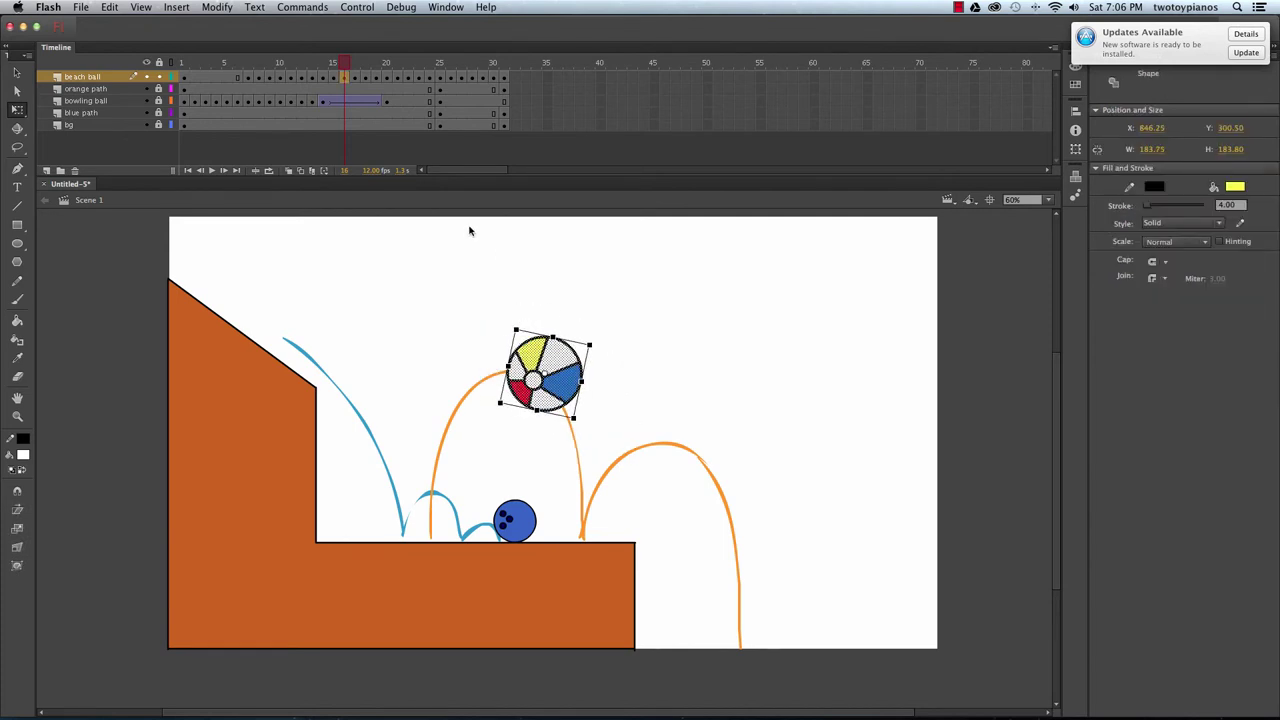
mouse_move(341, 65)
mouse_down()
mouse_move(322, 64)
mouse_move(341, 67)
mouse_up()
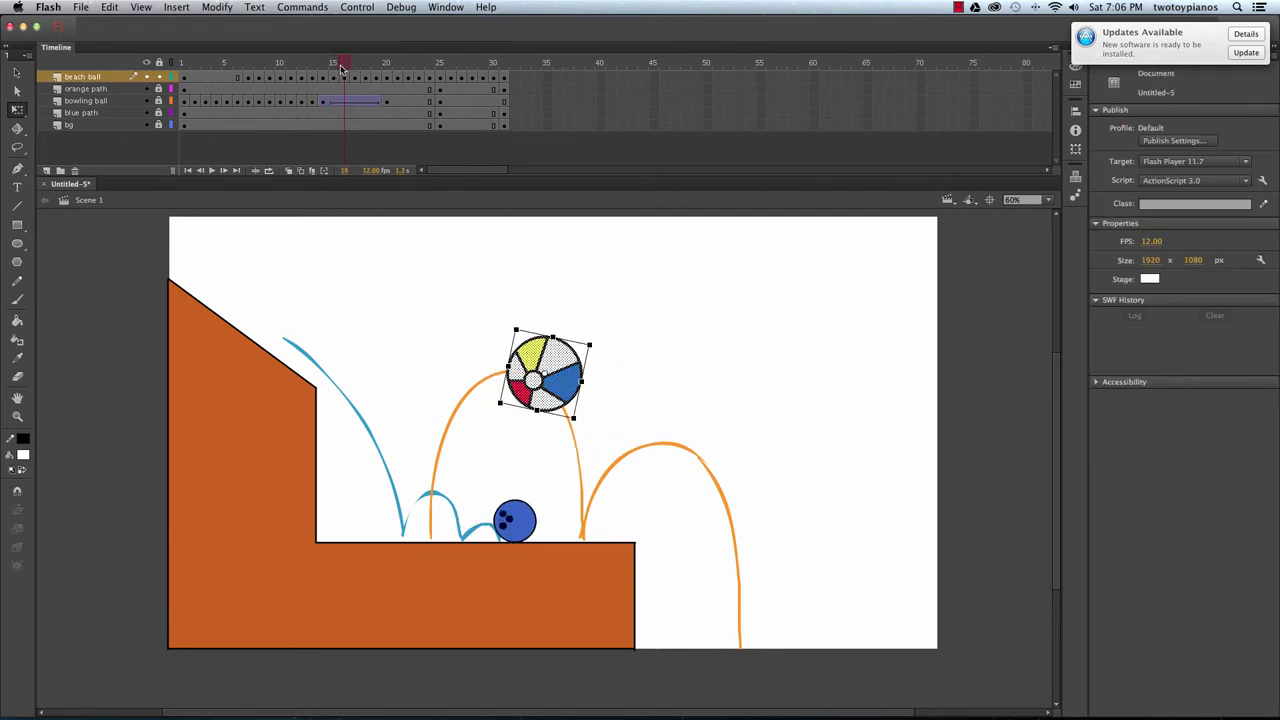
Rotate the beach ball on frame 17 so its blue panel points right and slightly up and its yellow panel points upper left.
click(354, 65)
drag(477, 289, 638, 453)
drag(606, 349, 484, 346)
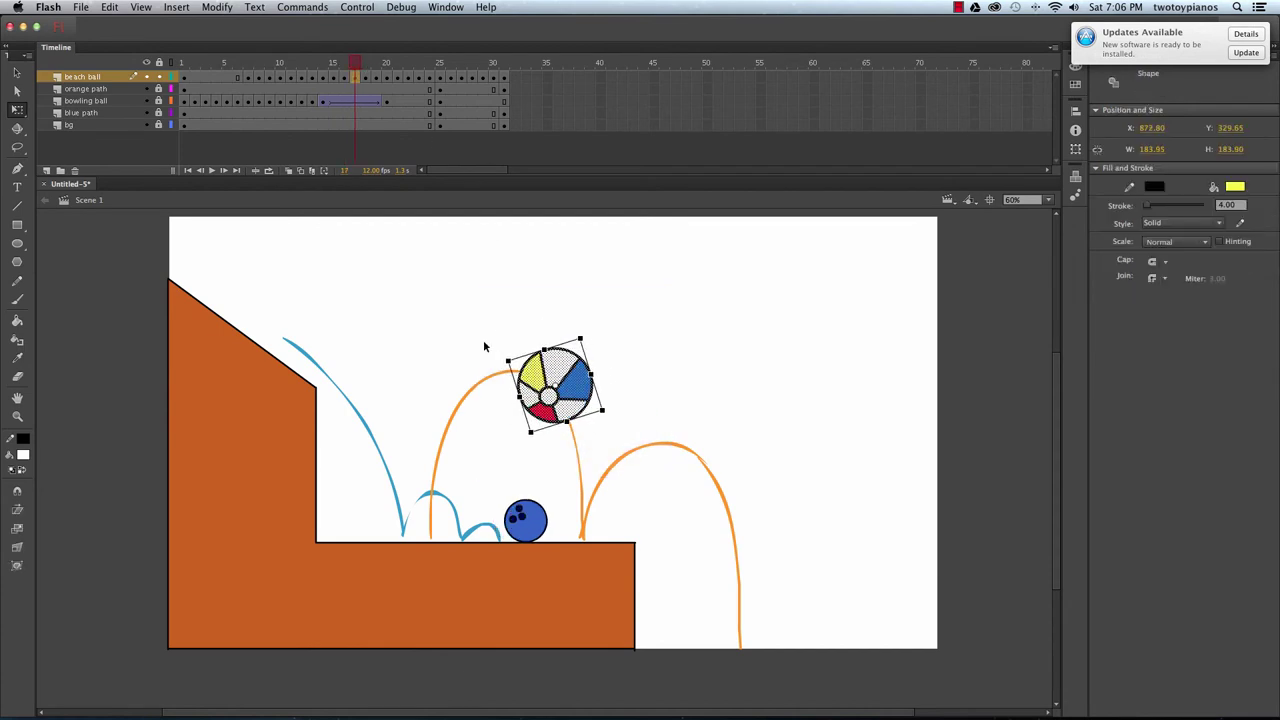
mouse_move(358, 64)
mouse_down()
mouse_move(324, 66)
mouse_move(360, 72)
mouse_up()
Rotate the beach ball on frame 18 counterclockwise so its blue panel points upper right and its yellow panel faces left.
click(364, 64)
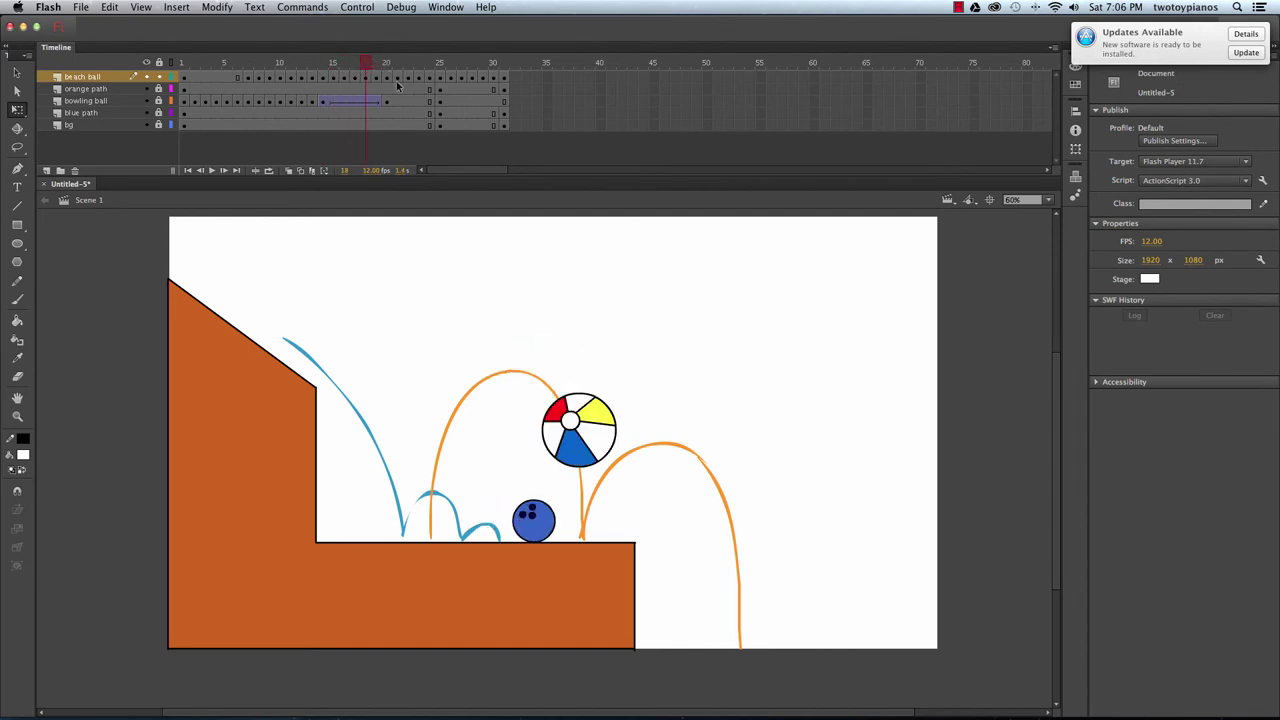
drag(513, 347, 632, 484)
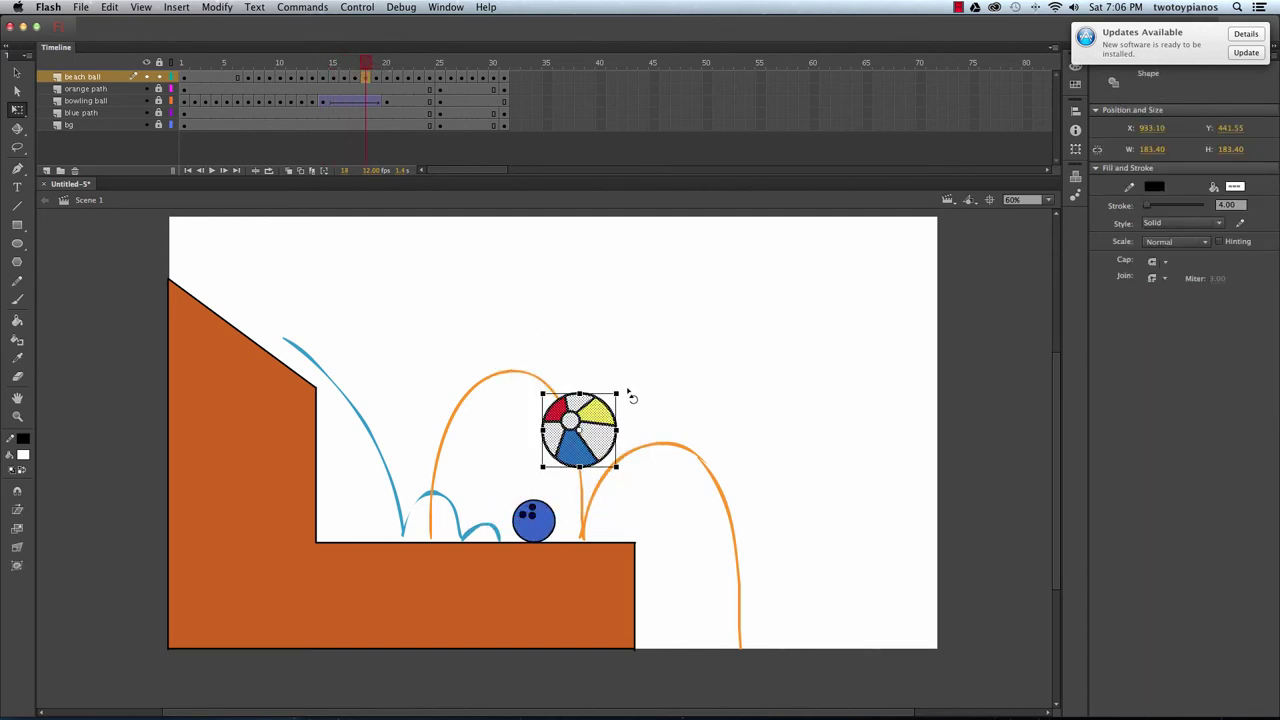
drag(624, 392, 509, 416)
mouse_move(366, 64)
mouse_down()
mouse_move(352, 66)
mouse_move(365, 67)
mouse_up()
drag(528, 372, 643, 492)
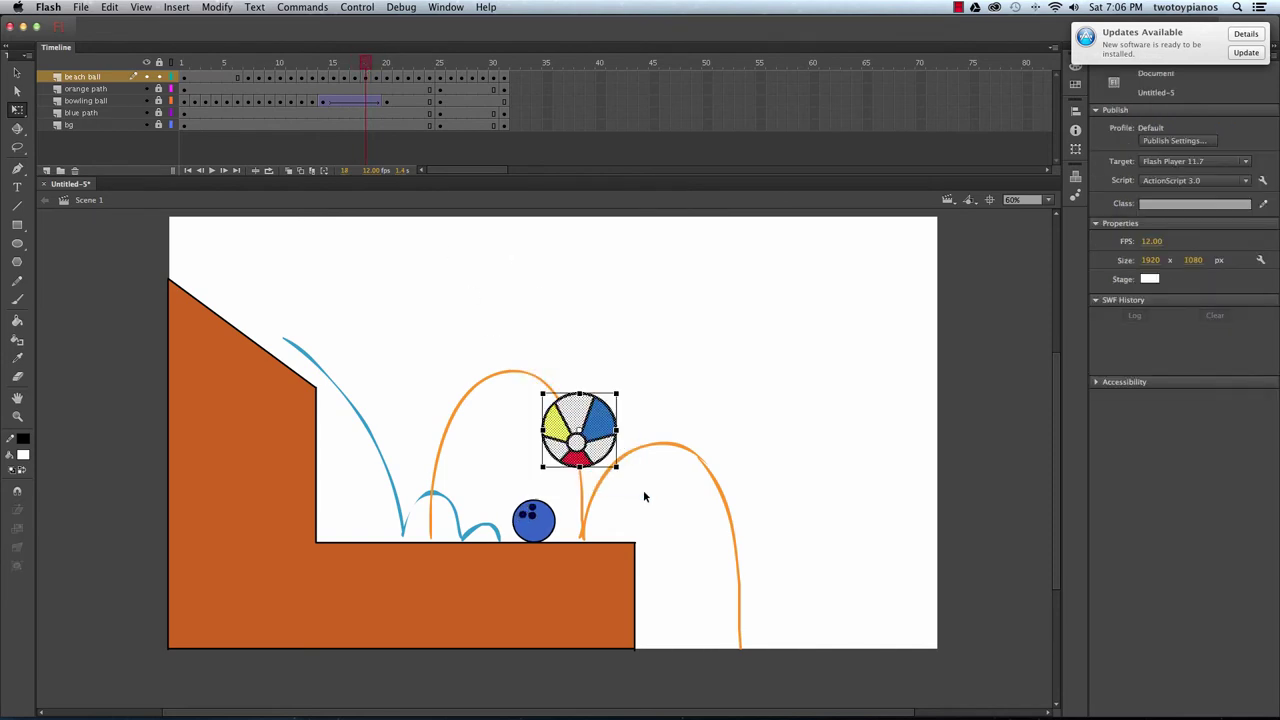
drag(629, 393, 603, 385)
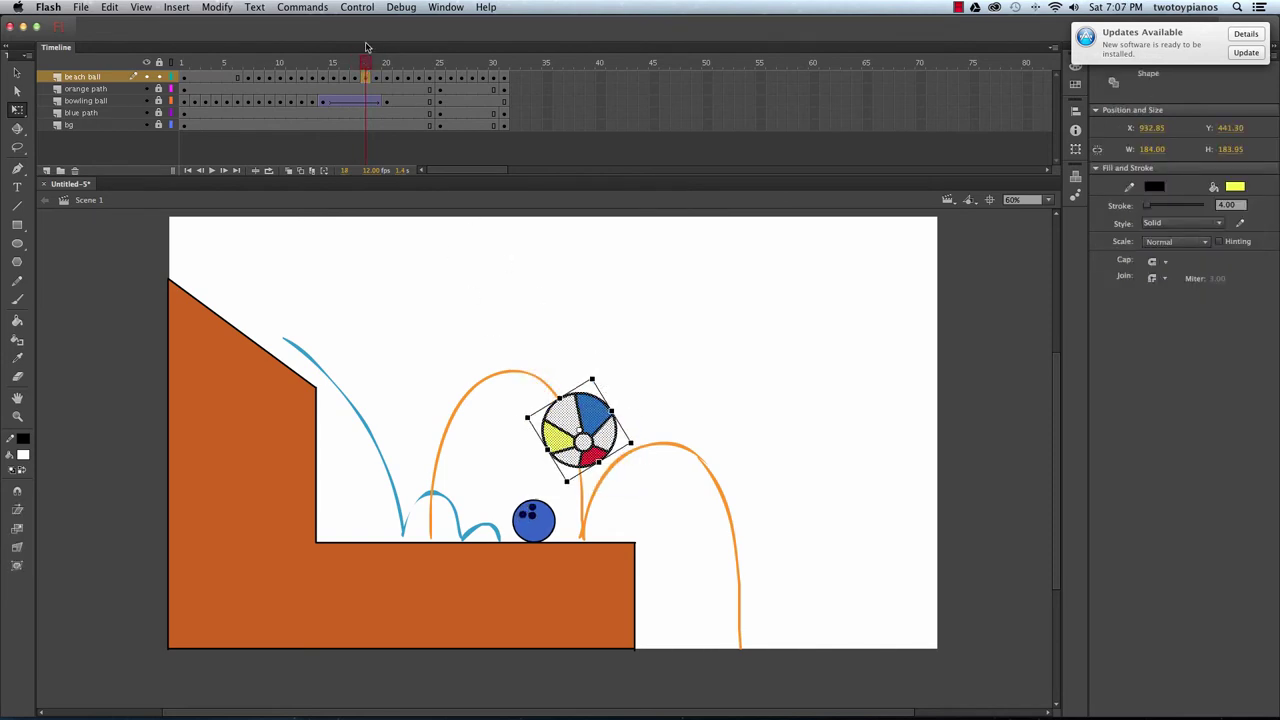
drag(366, 64, 367, 121)
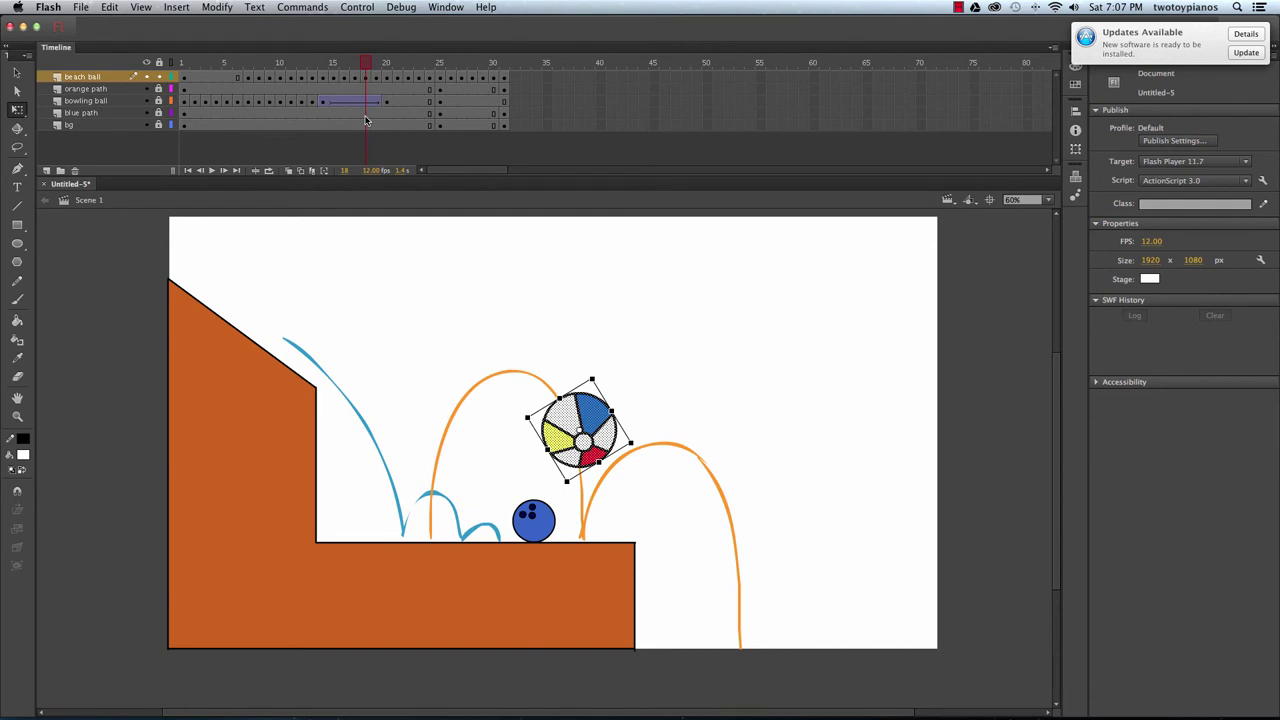
Rotate the beach ball on frame 19 so its blue panel points up and its yellow panel lower left, checking the turn against frame 18.
drag(368, 121, 376, 122)
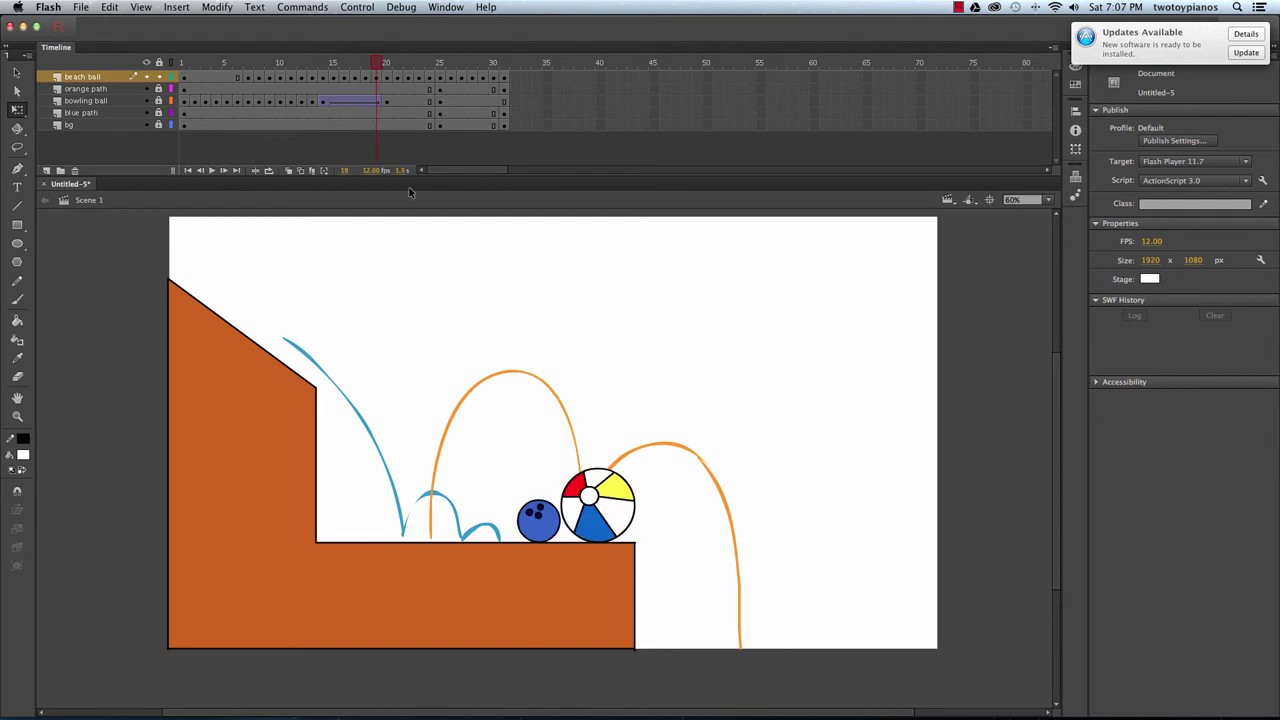
drag(558, 443, 705, 602)
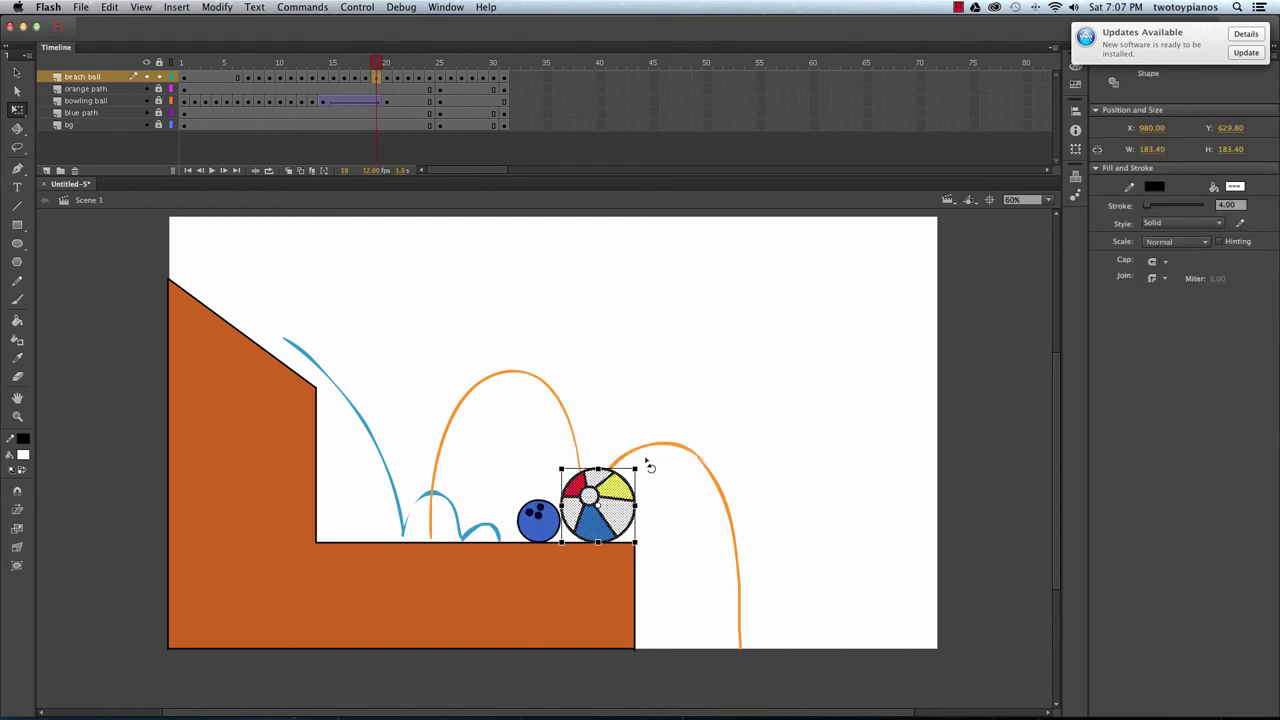
drag(650, 473, 519, 548)
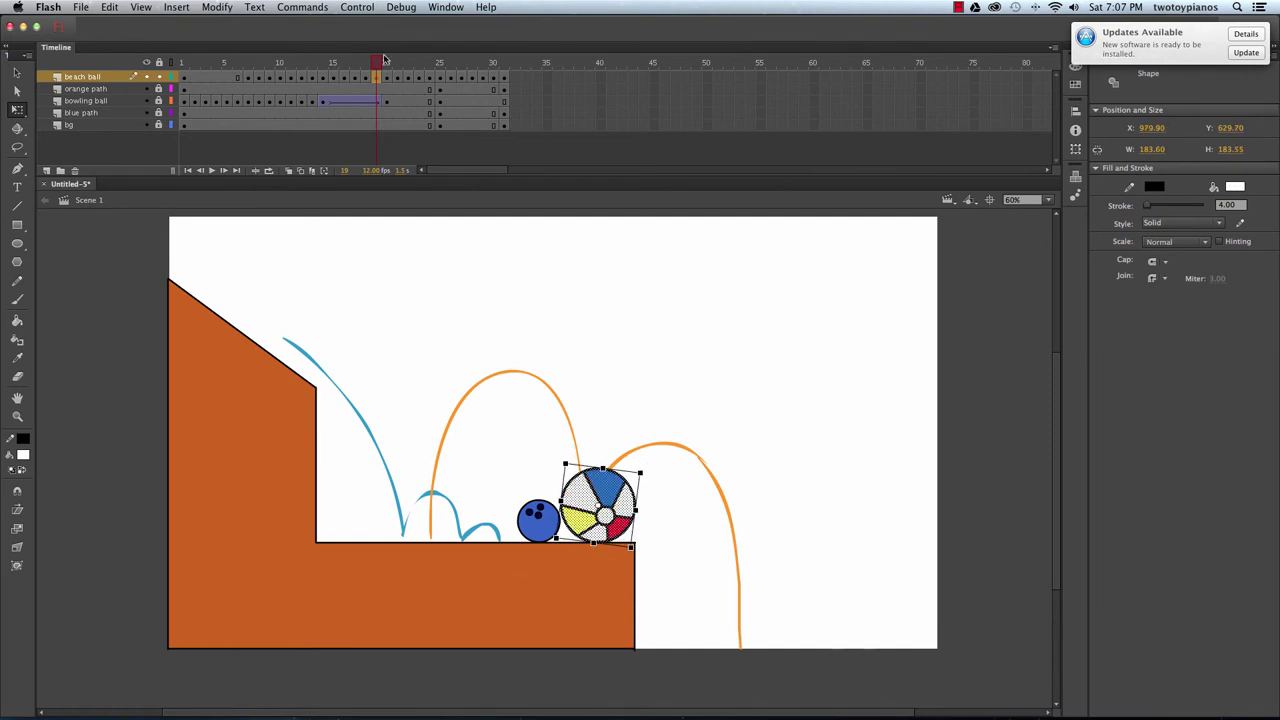
drag(383, 61, 367, 66)
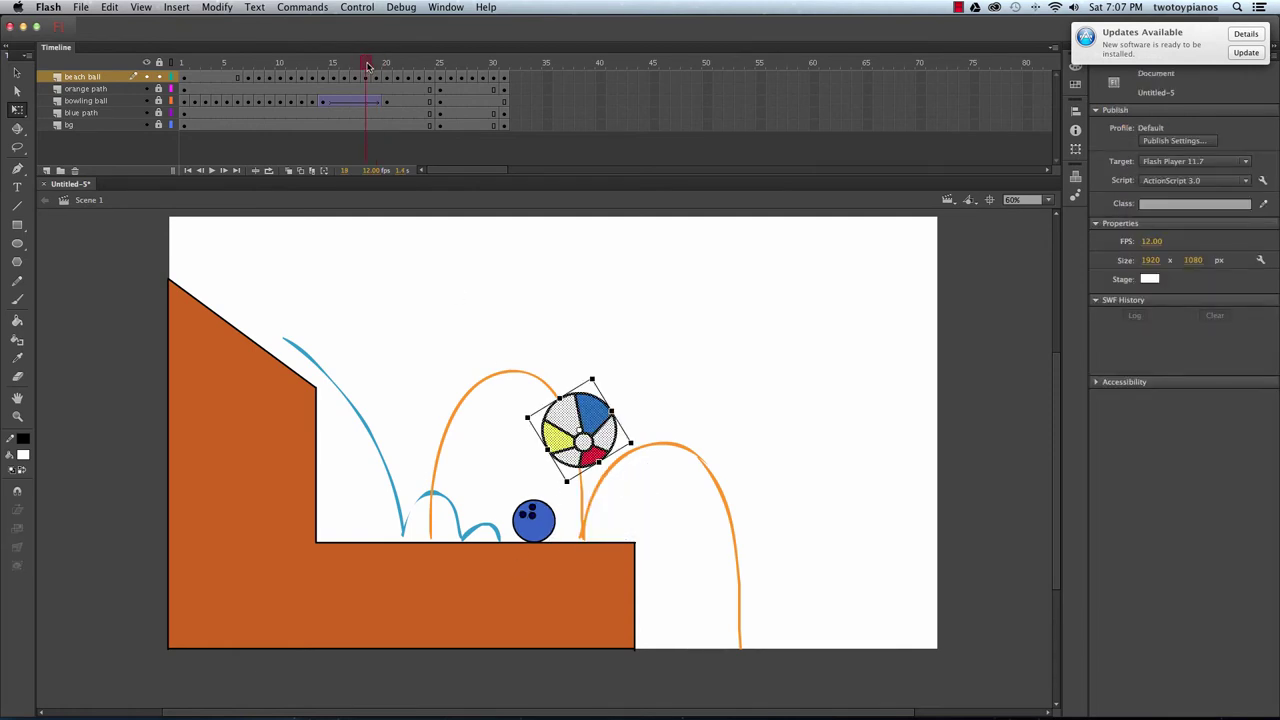
mouse_move(368, 66)
mouse_down()
mouse_move(356, 67)
mouse_move(379, 70)
mouse_move(356, 74)
mouse_move(376, 78)
mouse_up()
click(605, 485)
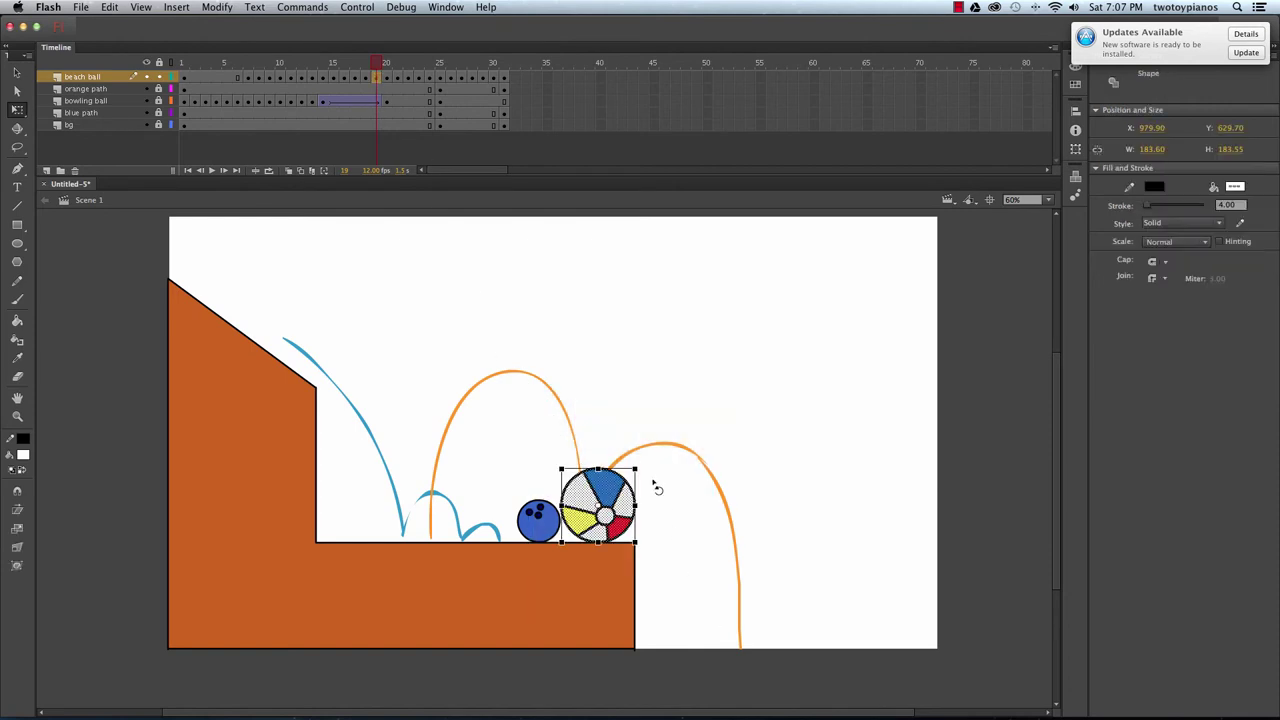
drag(643, 471, 629, 440)
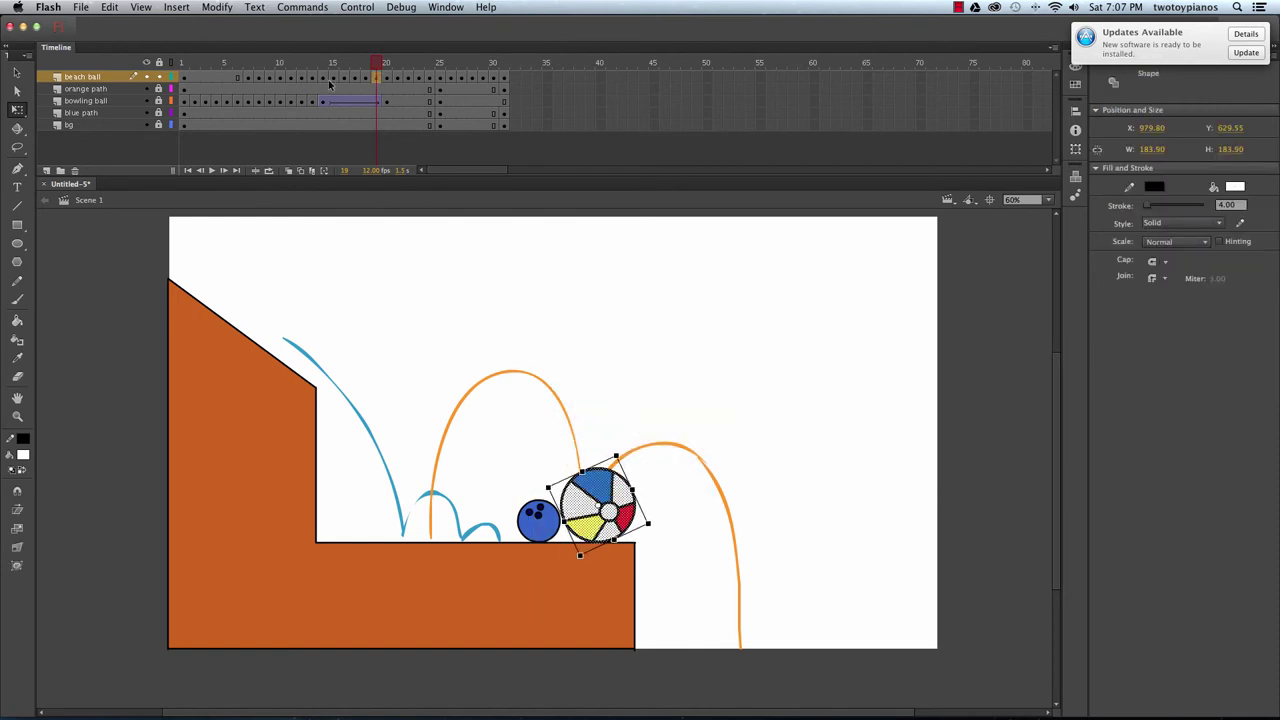
Play the animation from frame 1 to review the beach ball's spin, and return to frame 19.
drag(379, 66, 187, 163)
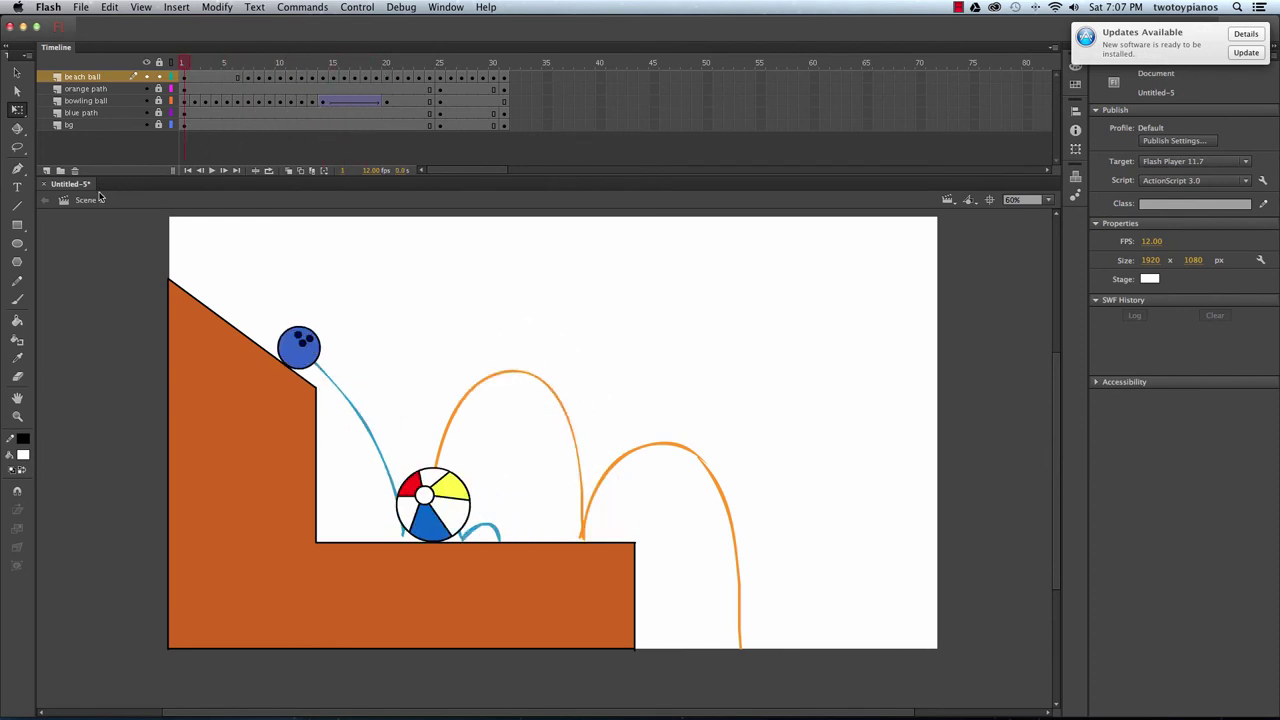
key(Return)
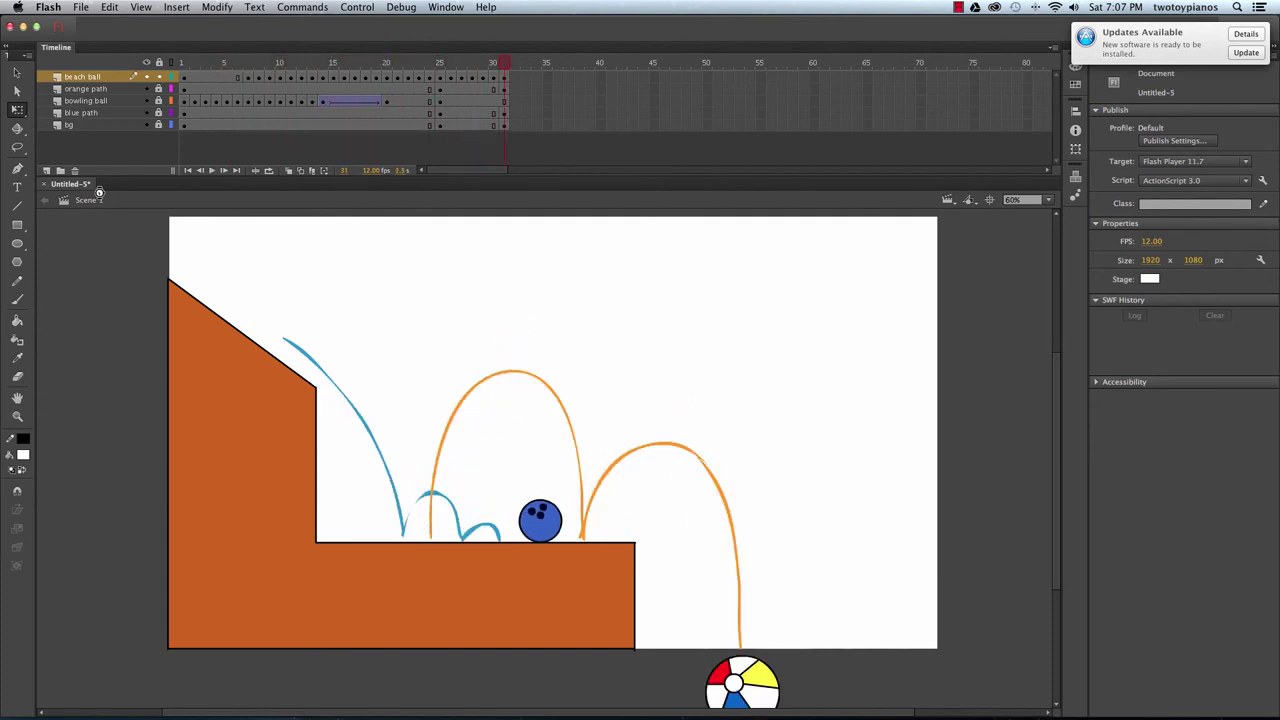
drag(450, 65, 379, 74)
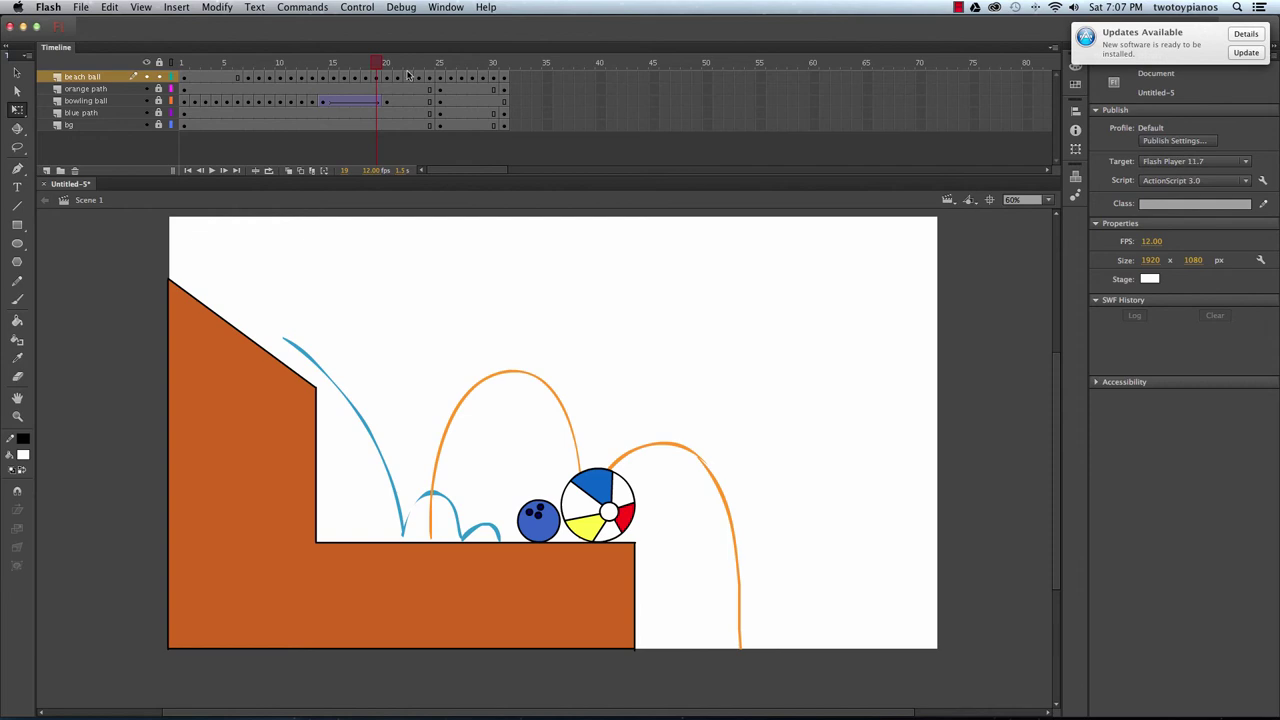
Rotate the beach ball on frame 20 so its blue panel points upper right and its yellow panel faces left, turned clockwise from frame 19.
drag(381, 65, 386, 66)
drag(386, 66, 381, 66)
drag(380, 67, 386, 66)
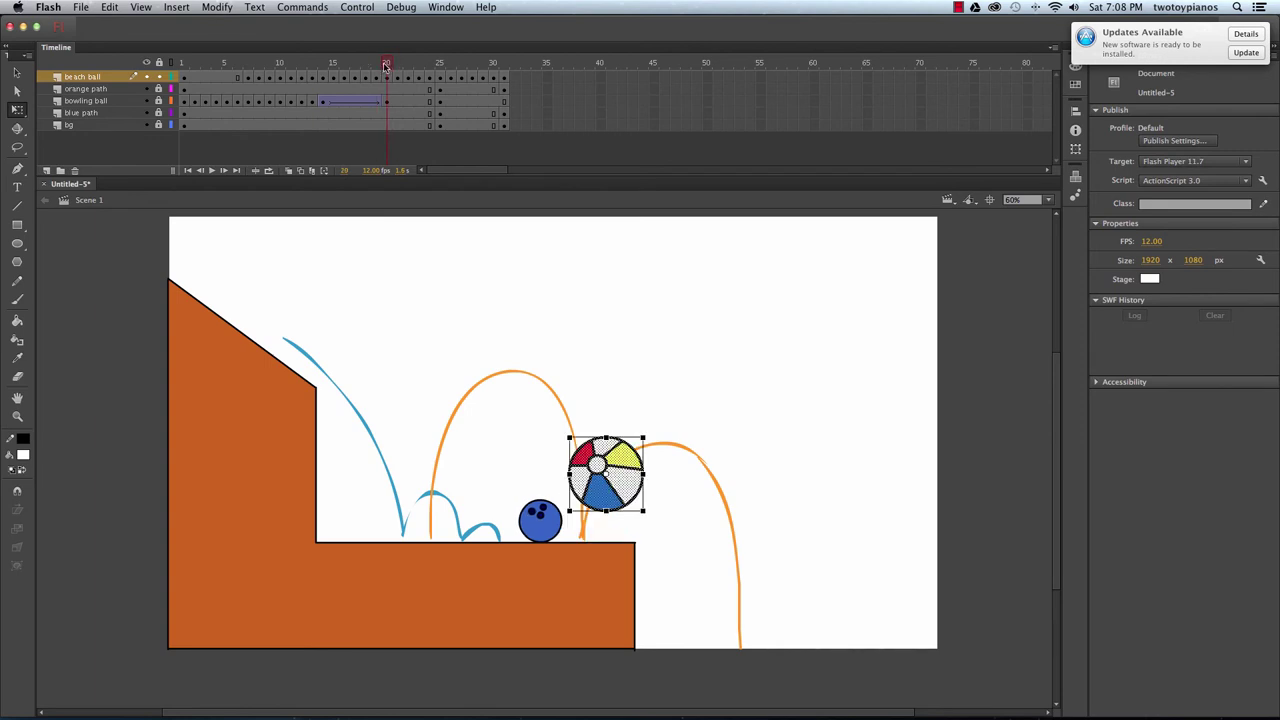
click(586, 341)
drag(549, 403, 664, 532)
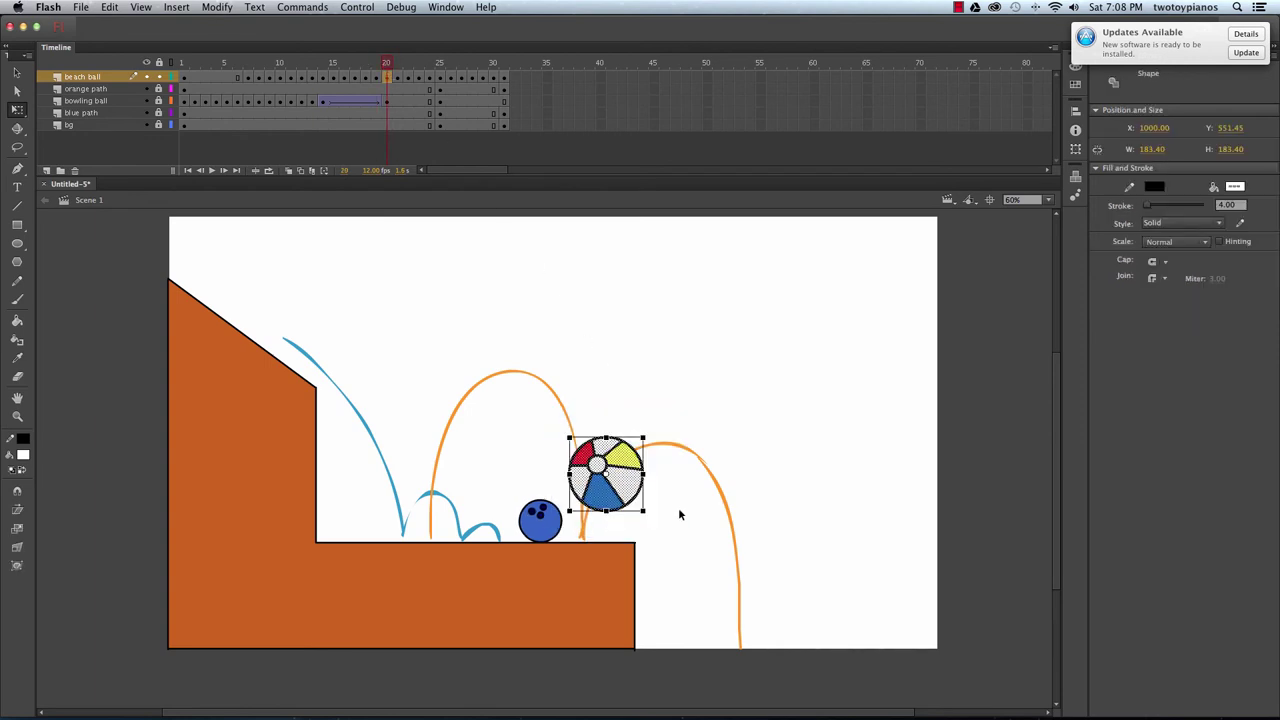
drag(652, 437, 541, 486)
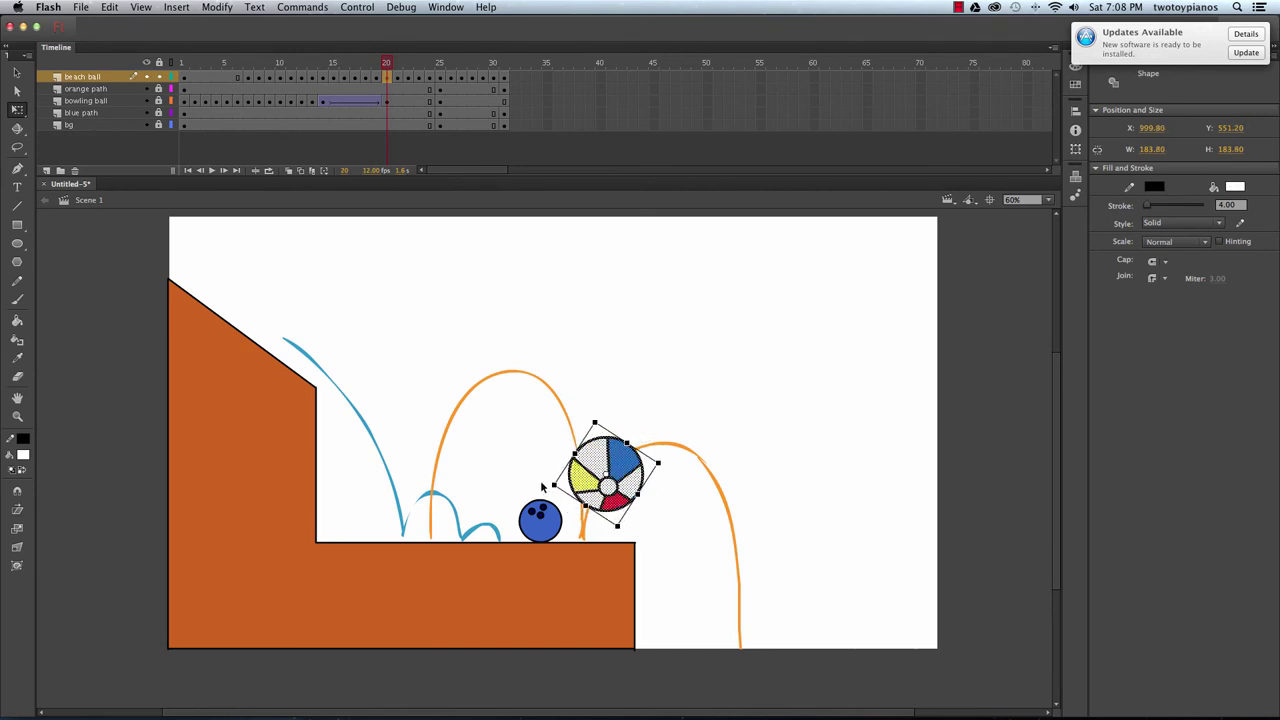
mouse_move(386, 62)
mouse_down()
mouse_move(367, 63)
mouse_move(386, 66)
mouse_up()
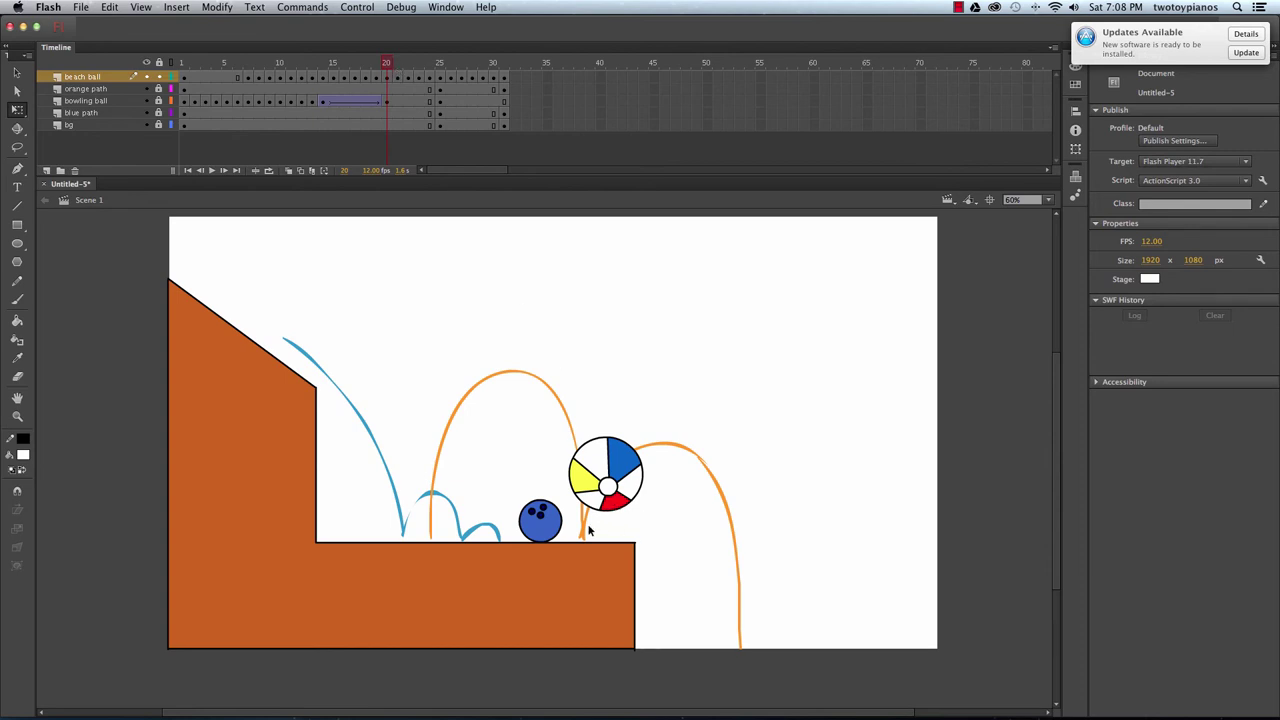
Rotate the beach ball on frame 21 so its blue panel points right and slightly up and its red panel points down.
click(397, 66)
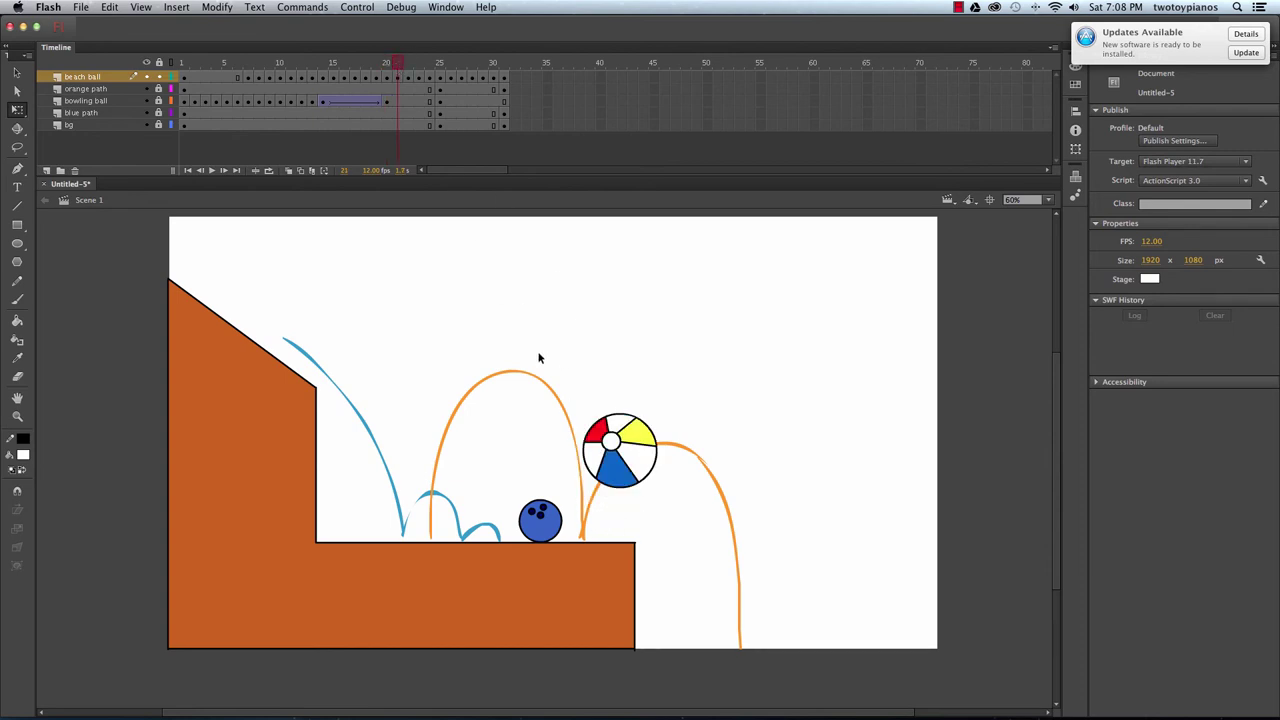
drag(538, 357, 732, 501)
drag(672, 421, 566, 442)
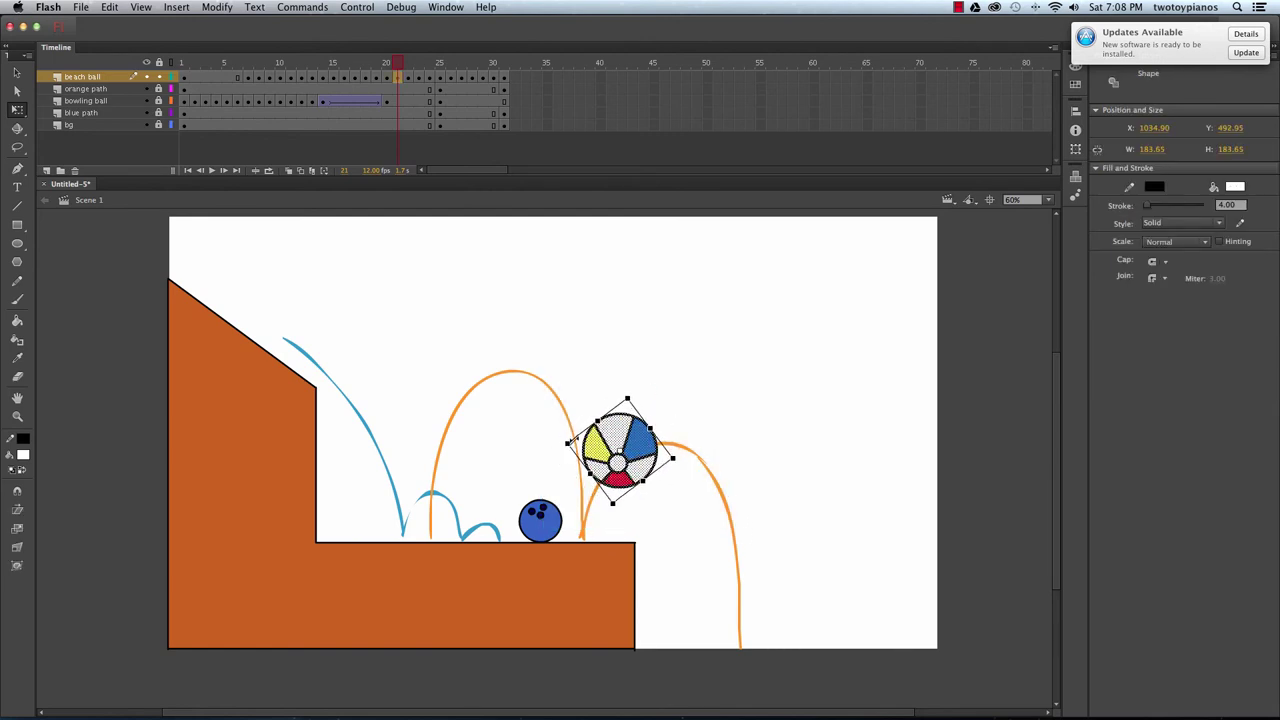
drag(397, 66, 395, 77)
Rotate the beach ball on frame 22 slightly clockwise of its frame 21 pose, with the blue panel facing right and the yellow panel upper left.
click(410, 65)
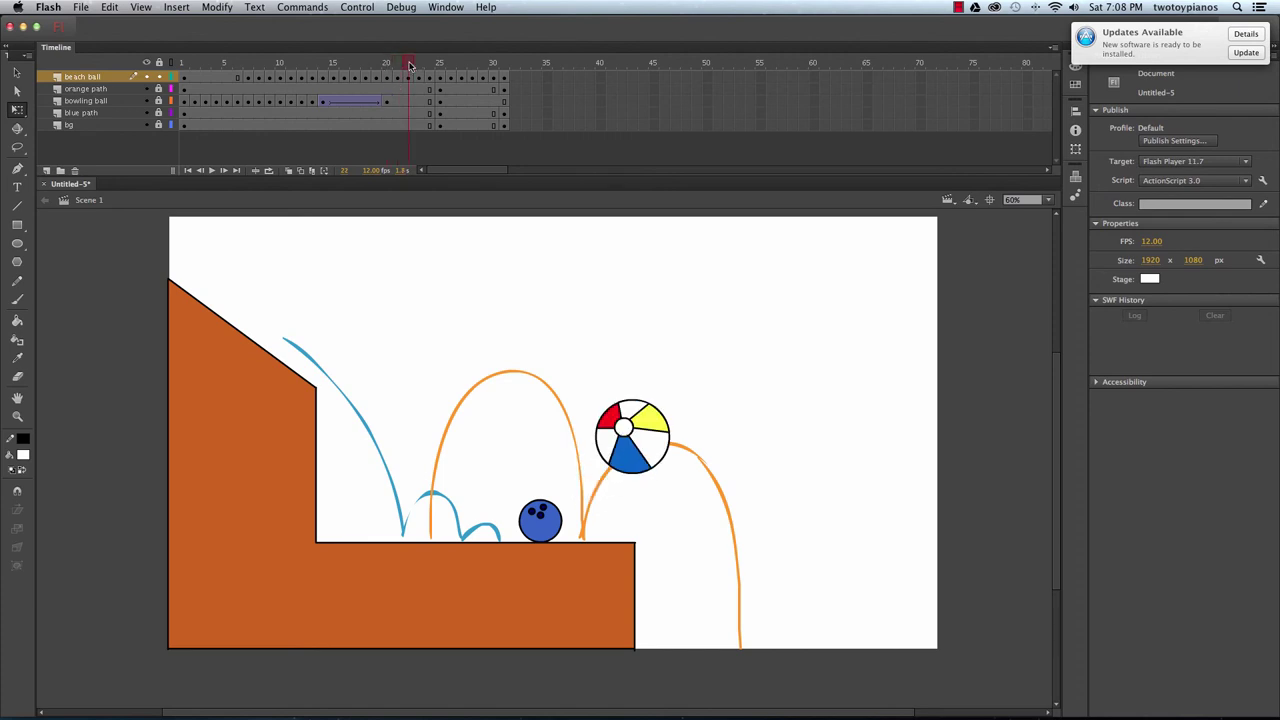
click(655, 418)
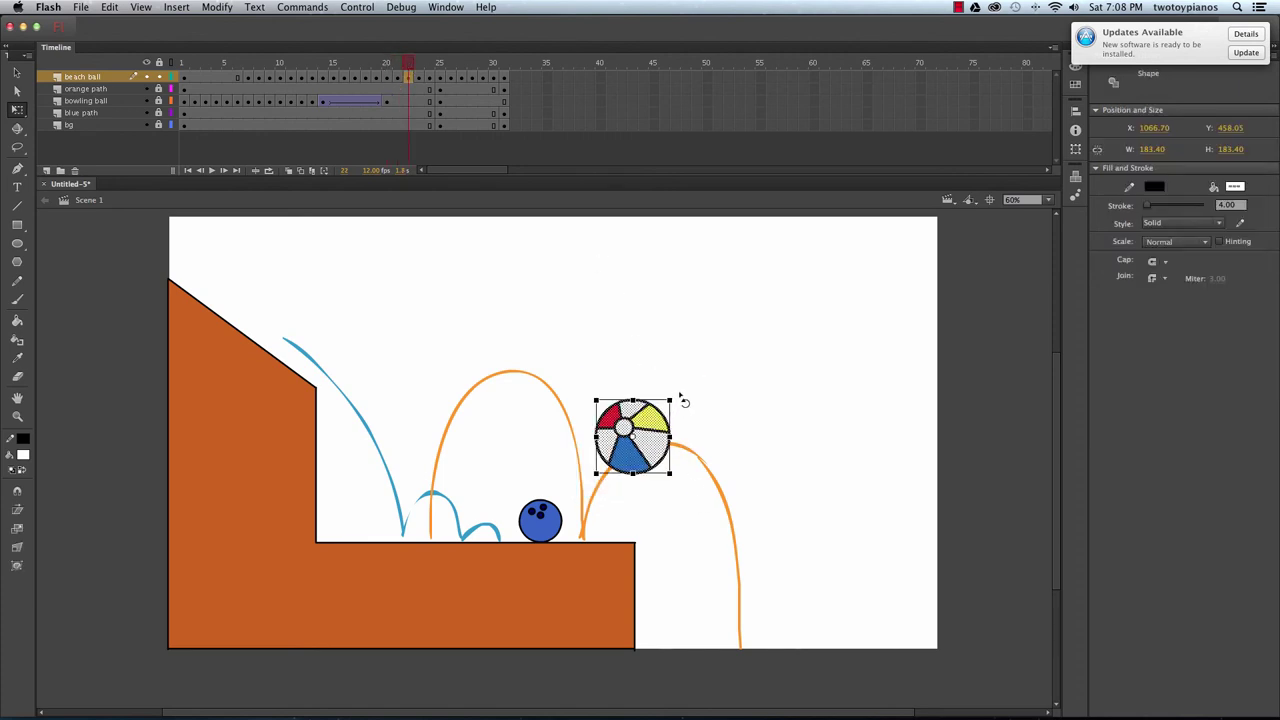
drag(686, 397, 645, 378)
drag(408, 64, 398, 68)
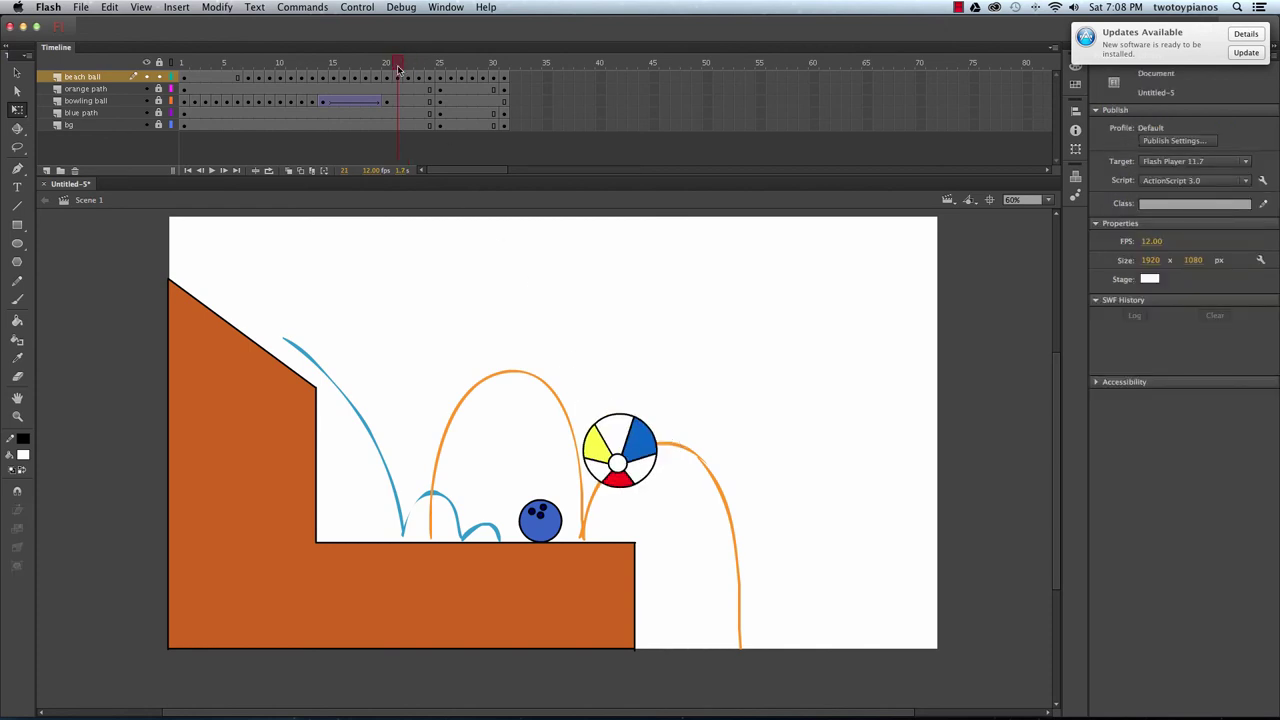
click(406, 68)
click(655, 418)
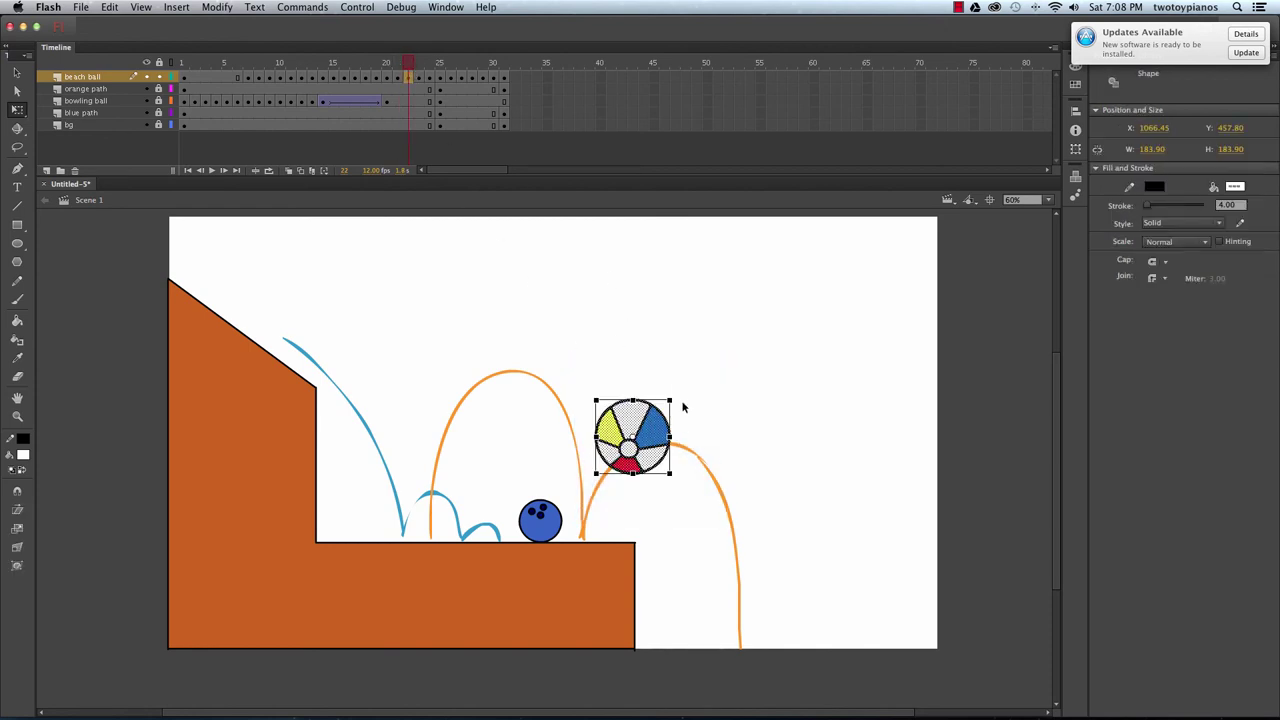
drag(679, 402, 684, 410)
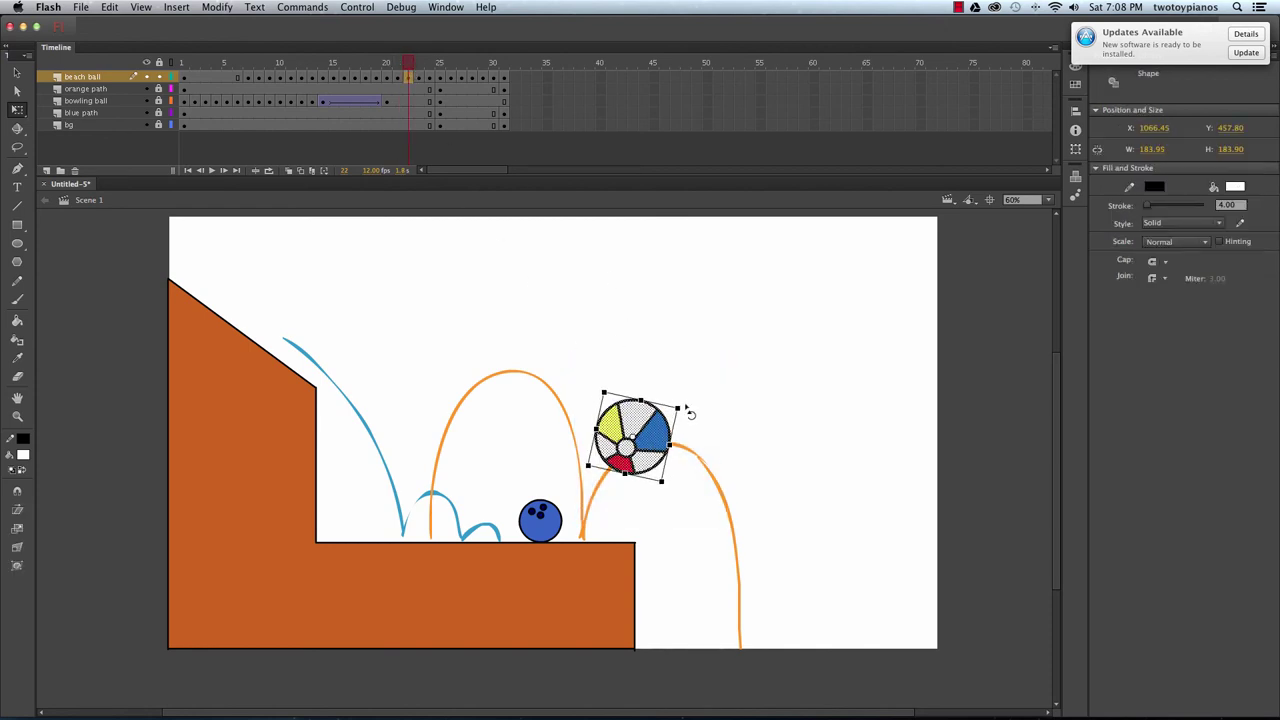
click(407, 63)
drag(568, 370, 718, 483)
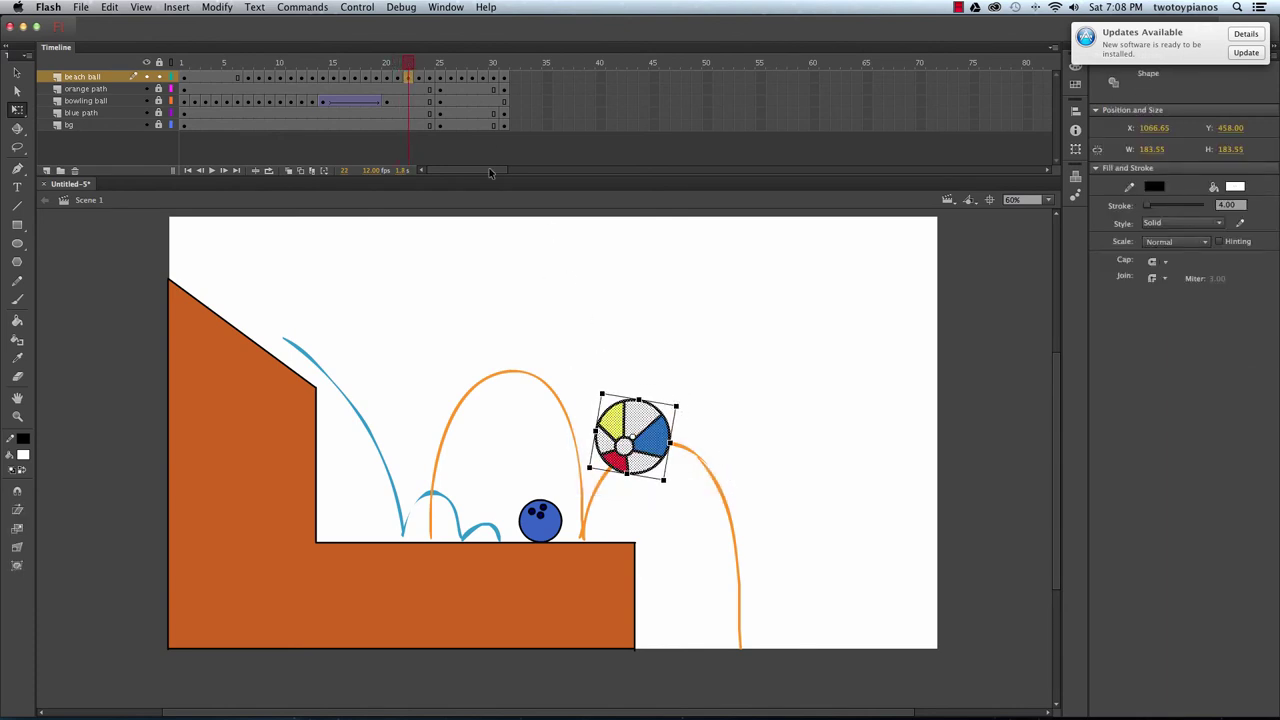
Rotate the beach ball on frame 23 so its blue panel faces right, slightly clockwise of its frame 22 pose, and compare the two frames.
mouse_move(408, 63)
mouse_down()
mouse_move(388, 63)
mouse_move(425, 77)
mouse_up()
drag(571, 349, 691, 386)
click(693, 384)
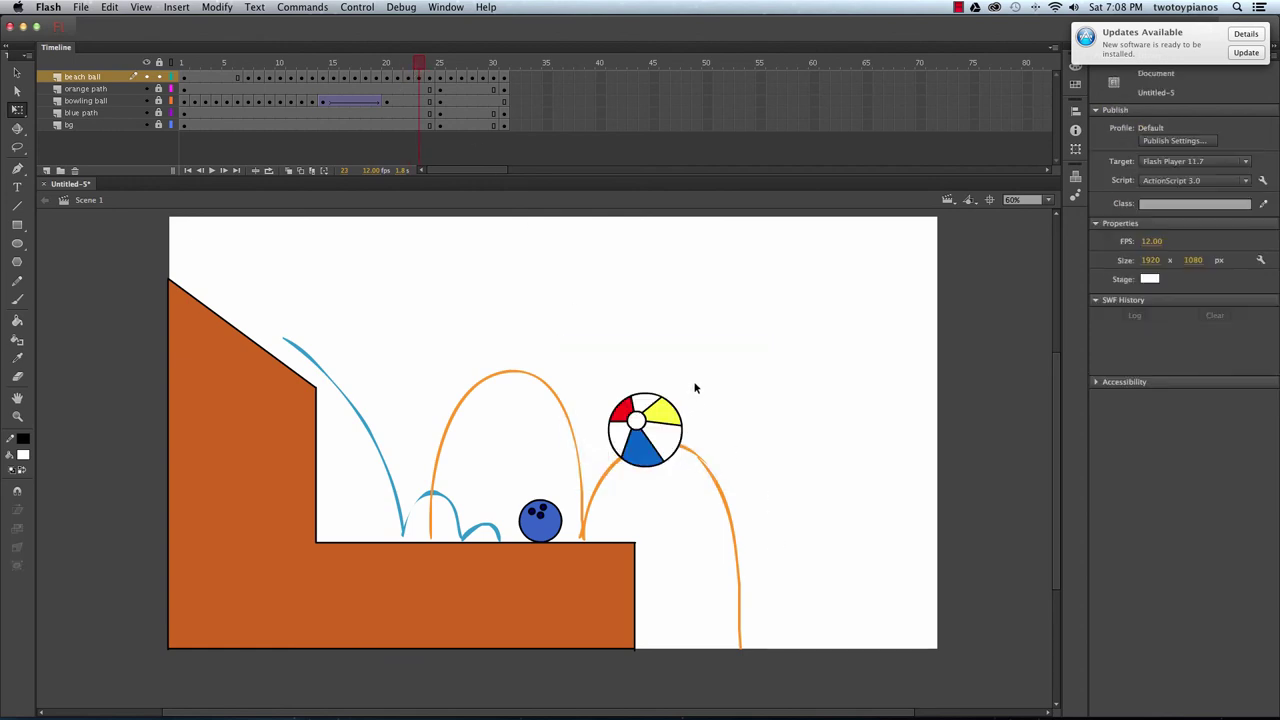
drag(600, 378, 696, 484)
click(700, 392)
drag(720, 355, 603, 497)
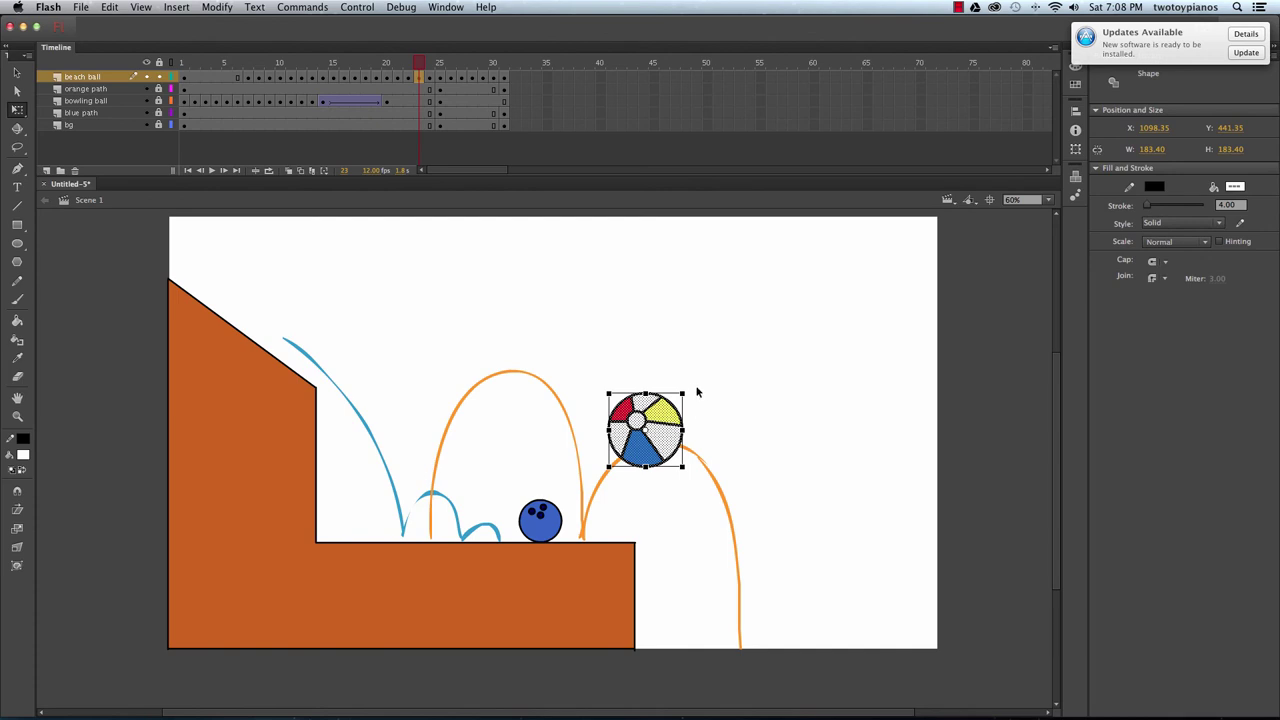
drag(696, 400, 628, 374)
click(417, 66)
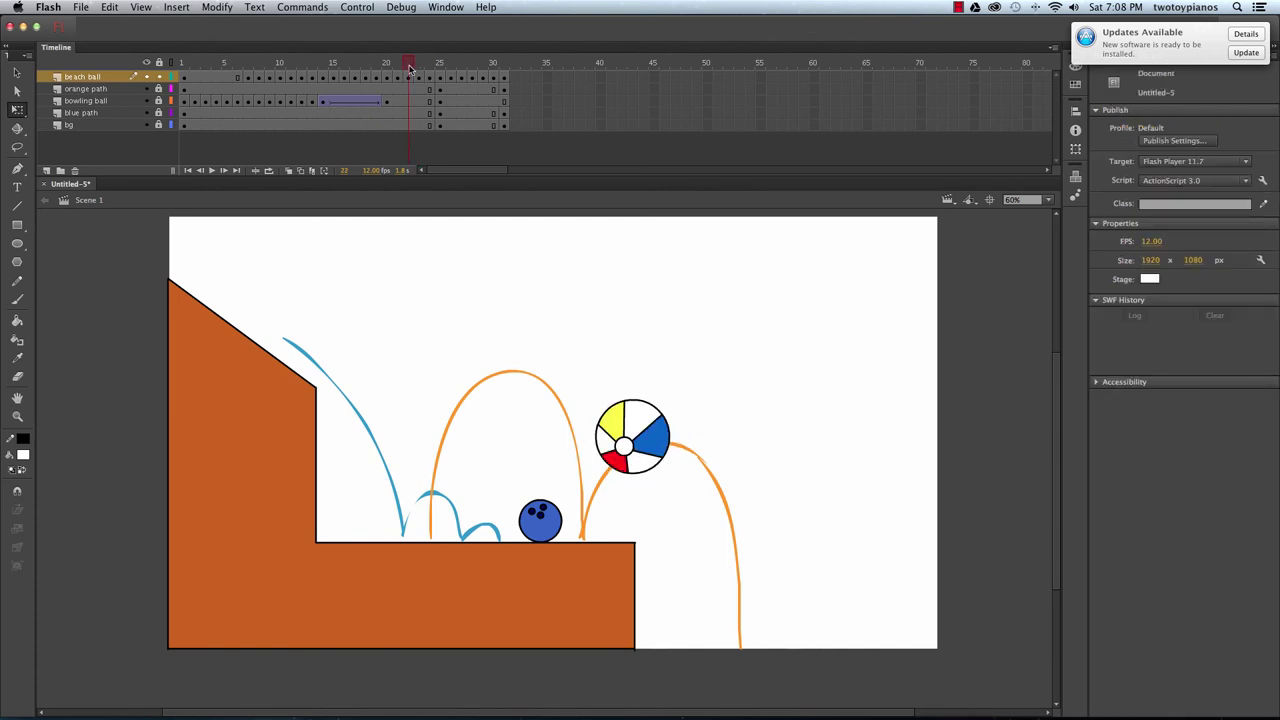
Rotate the beach ball on frame 24 so its blue panel faces lower right and its red panel faces left.
drag(421, 67, 427, 67)
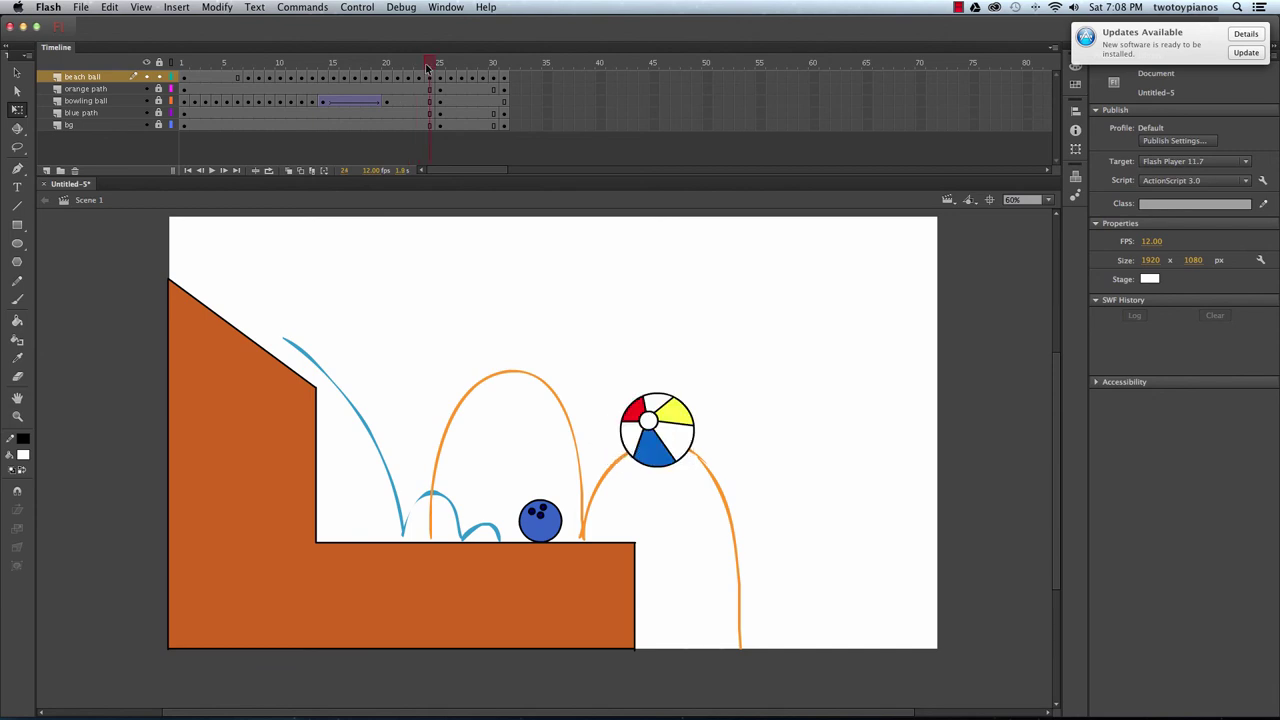
click(672, 398)
drag(703, 394, 683, 379)
drag(425, 57, 428, 66)
click(643, 398)
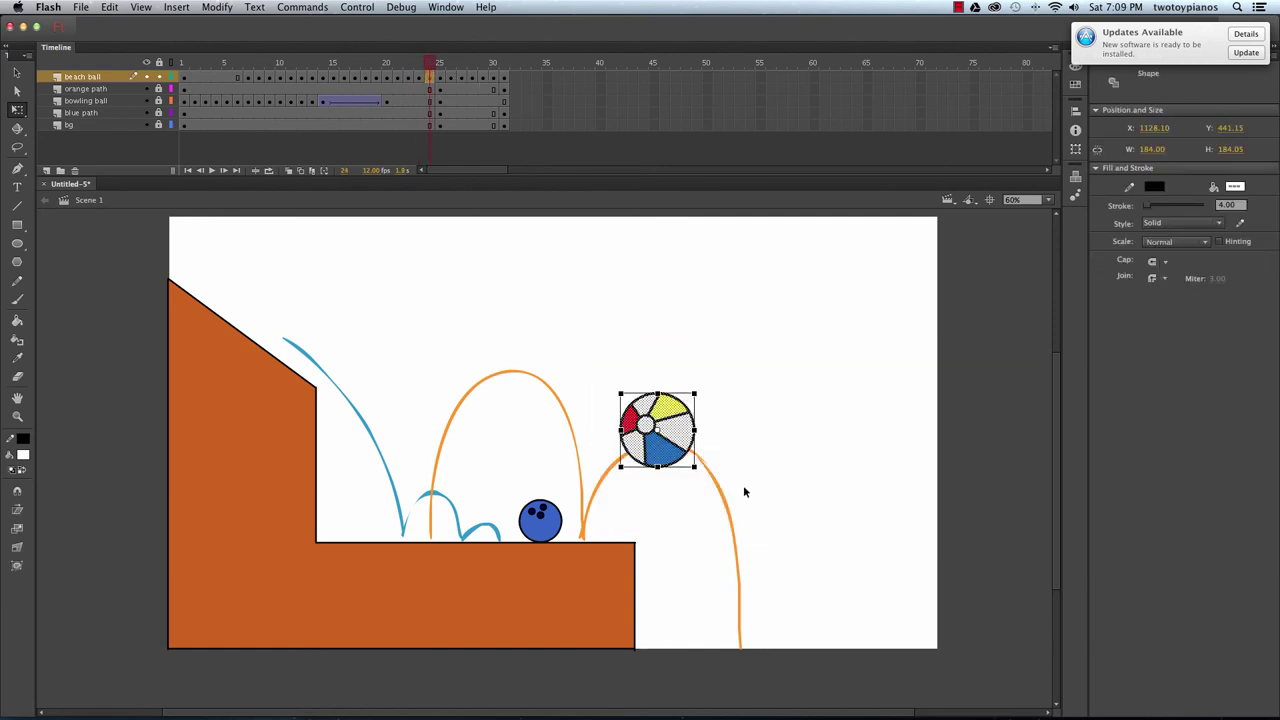
drag(702, 396, 684, 381)
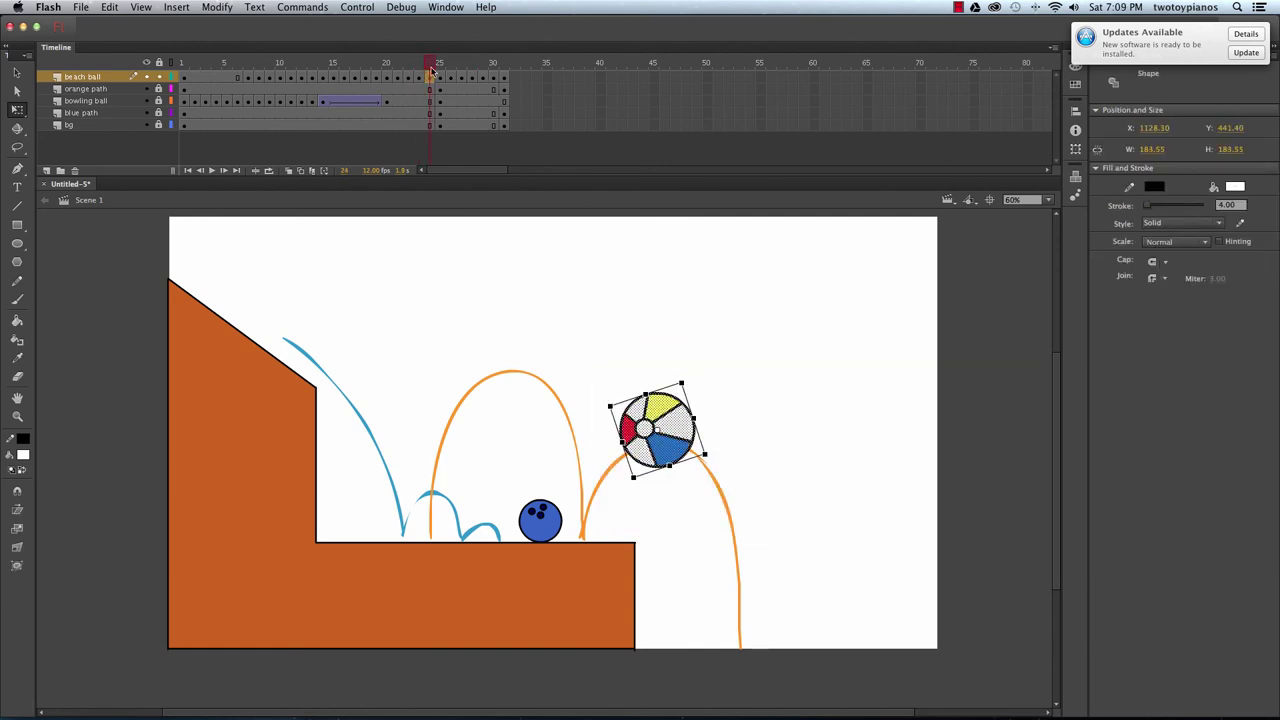
Rotate the beach ball on frame 26 clockwise so its red panel is at the top, yellow faces right and blue faces lower left.
mouse_move(432, 68)
mouse_down()
mouse_move(418, 66)
mouse_move(449, 70)
mouse_up()
click(698, 420)
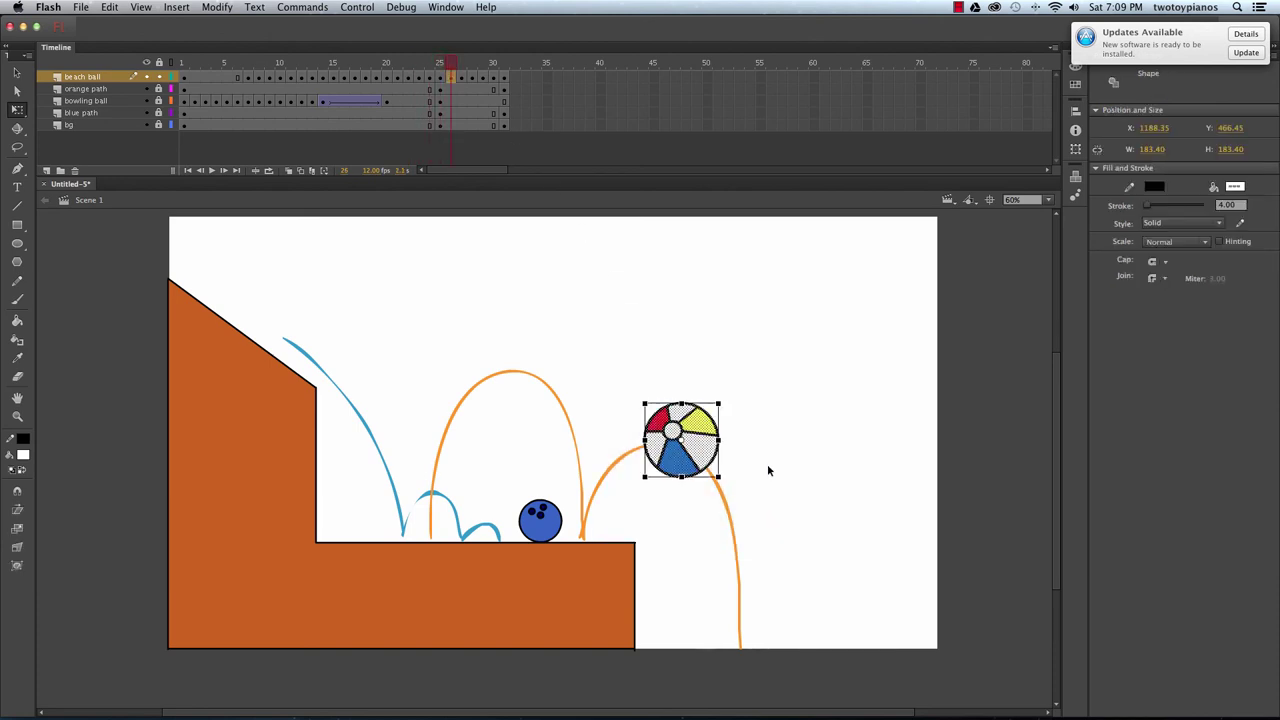
drag(733, 406, 752, 436)
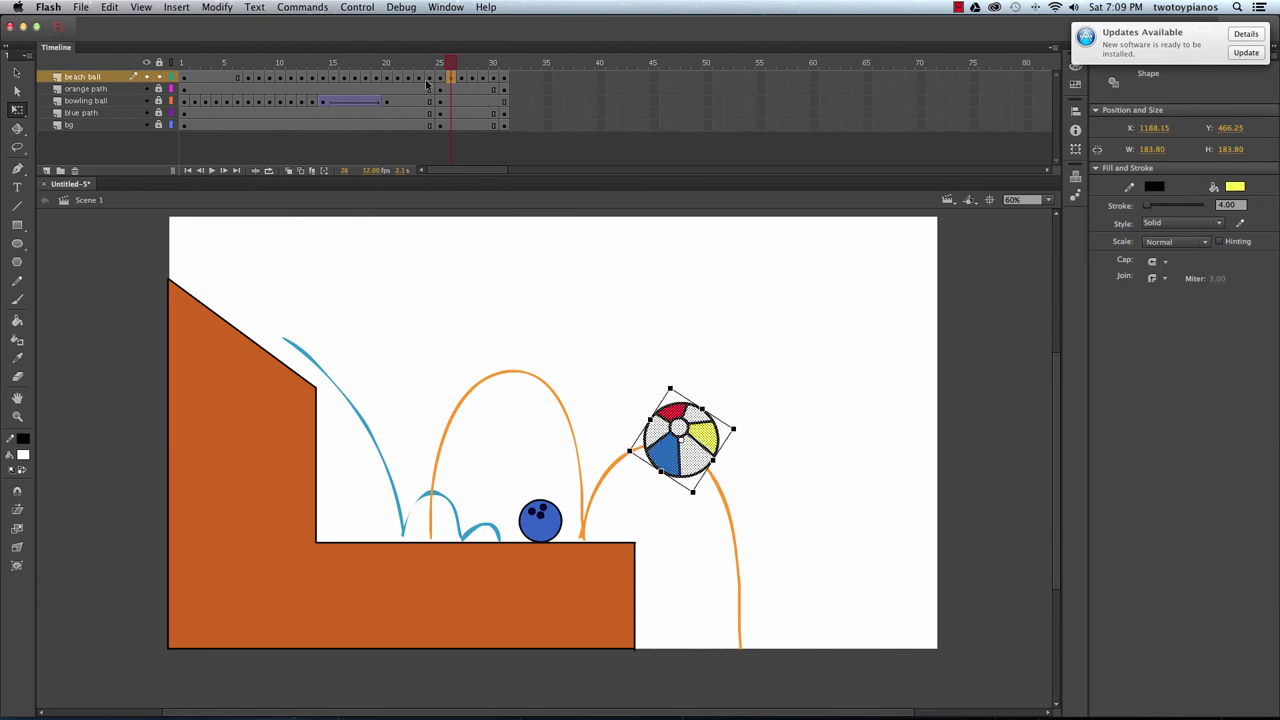
Rotate the beach ball on frame 27 about an eighth of a turn clockwise, continuing the spin from frame 26.
mouse_move(449, 64)
mouse_down()
mouse_move(426, 66)
mouse_move(461, 79)
mouse_up()
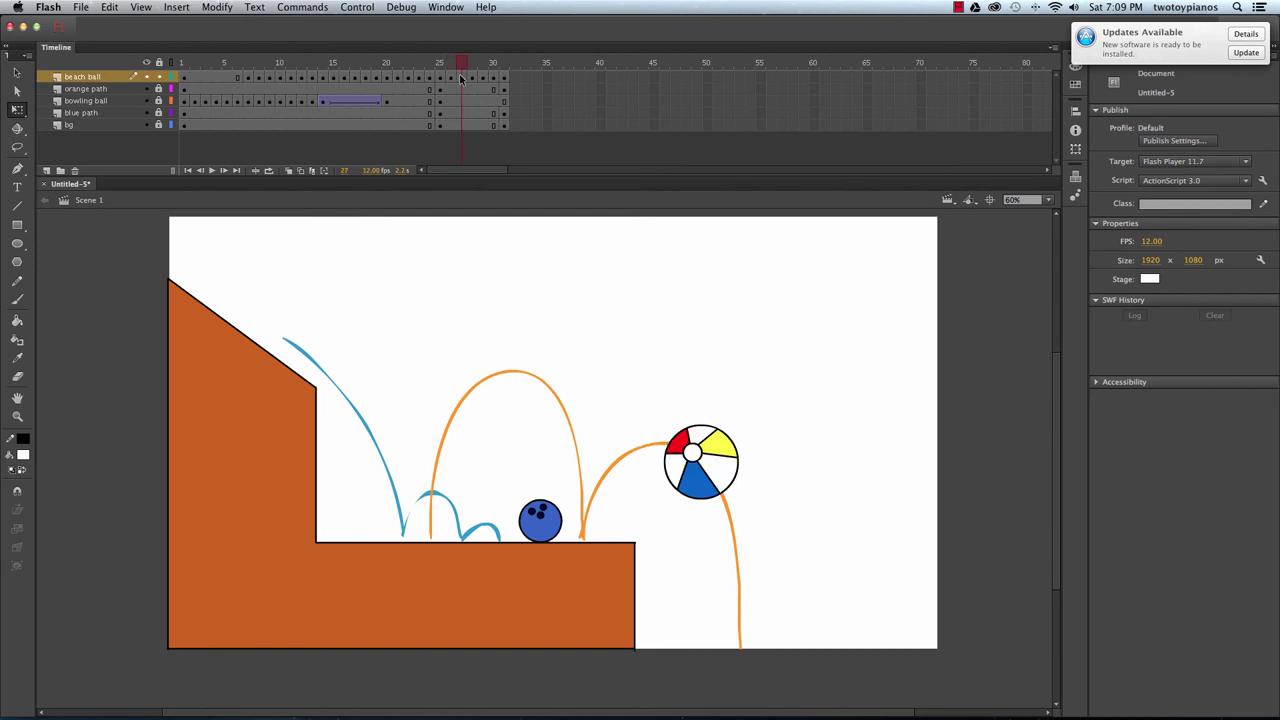
drag(657, 412, 745, 505)
drag(749, 429, 770, 484)
Rotate the beach ball on frame 28 clockwise by somewhat more than a quarter turn.
drag(464, 62, 473, 63)
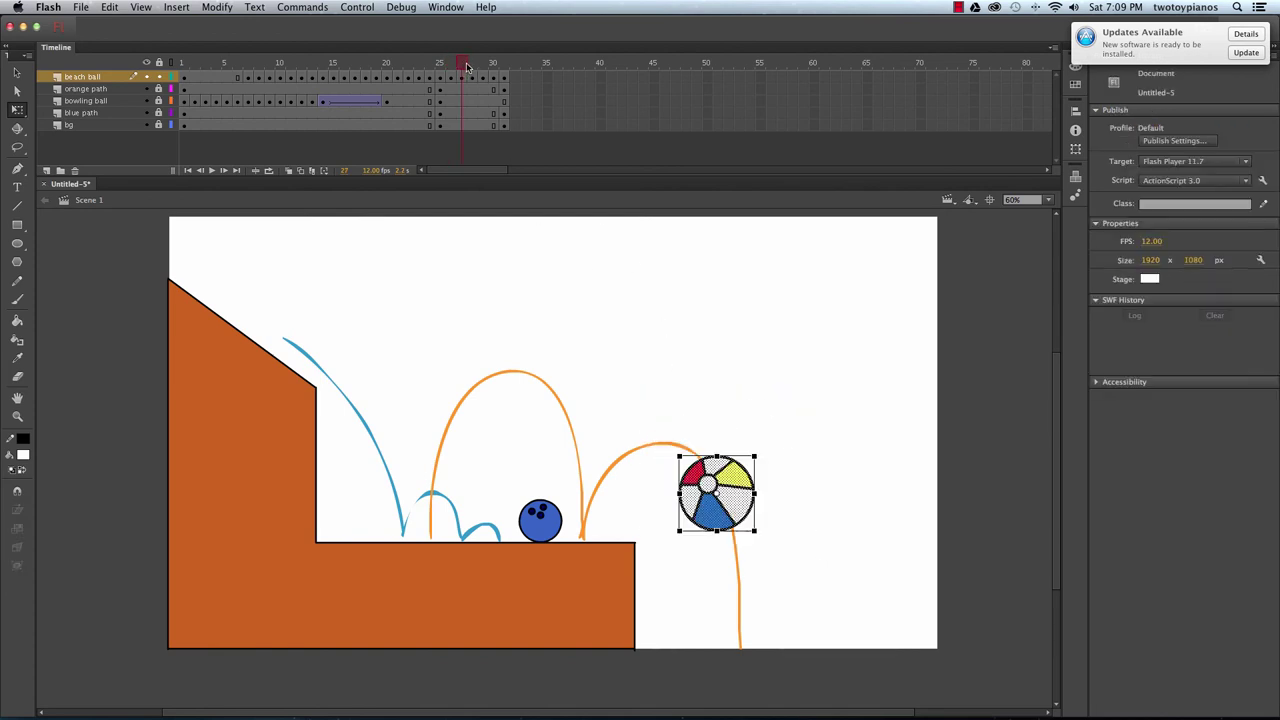
drag(675, 430, 765, 537)
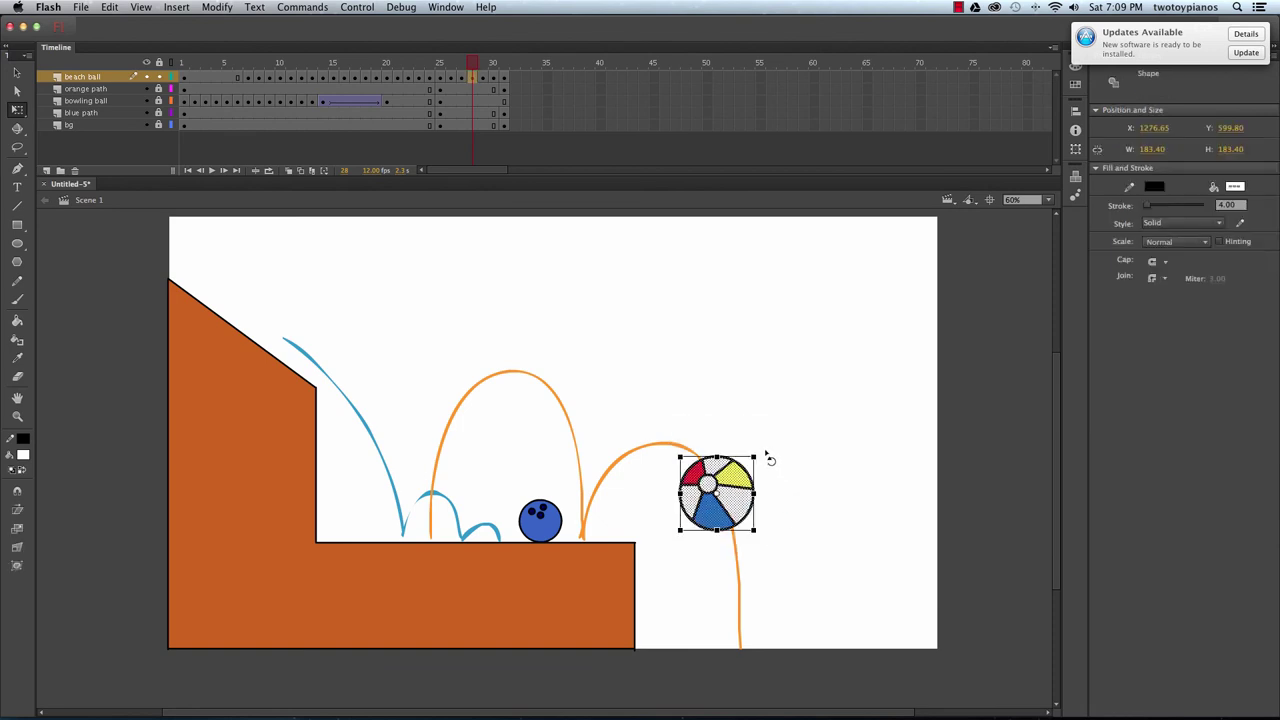
drag(771, 457, 726, 606)
Rotate the beach ball on frame 29 about half a turn so its blue panel is at the top and red faces lower right.
mouse_move(473, 70)
mouse_down()
mouse_move(440, 72)
mouse_move(472, 76)
mouse_move(437, 90)
mouse_move(483, 92)
mouse_up()
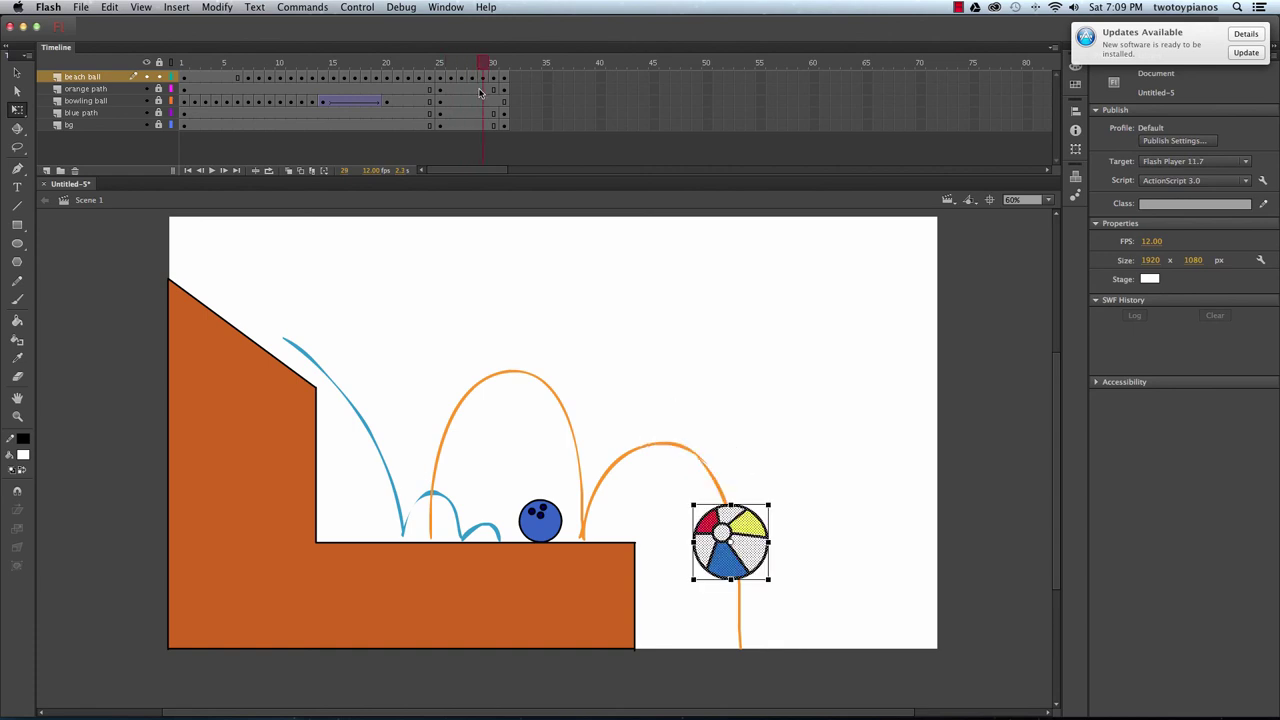
click(660, 329)
drag(666, 492, 792, 610)
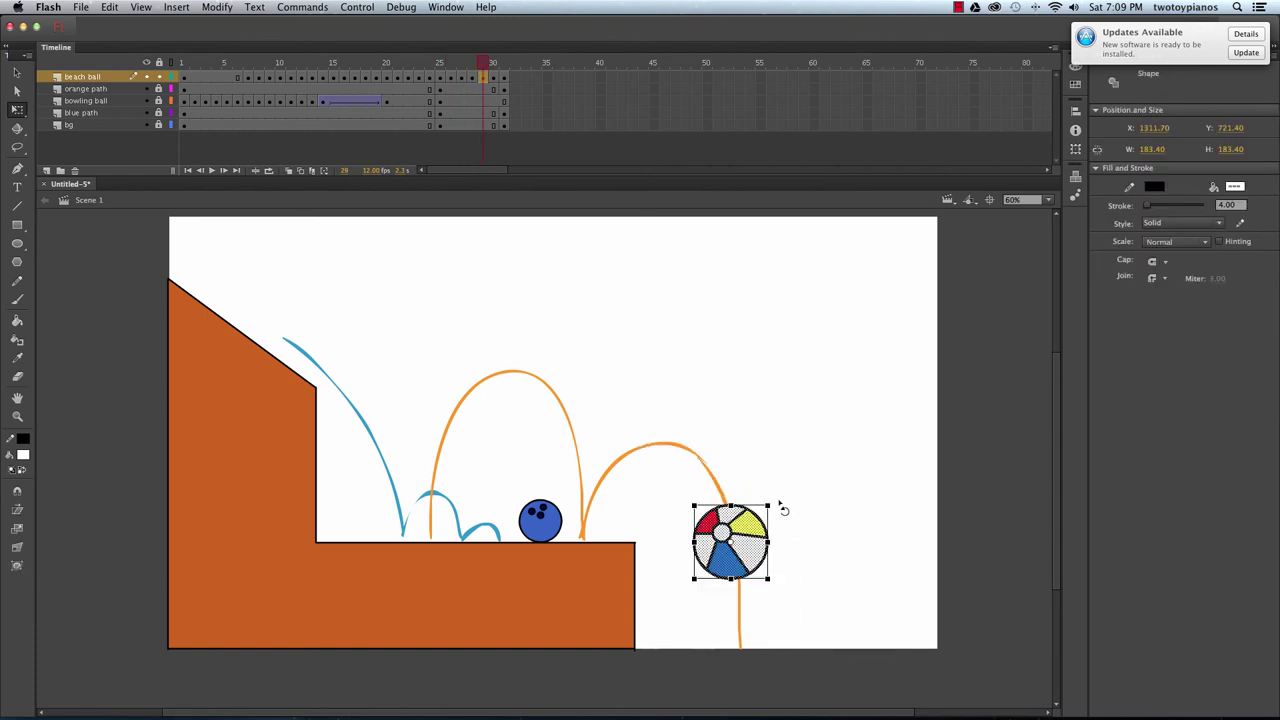
drag(780, 506, 665, 630)
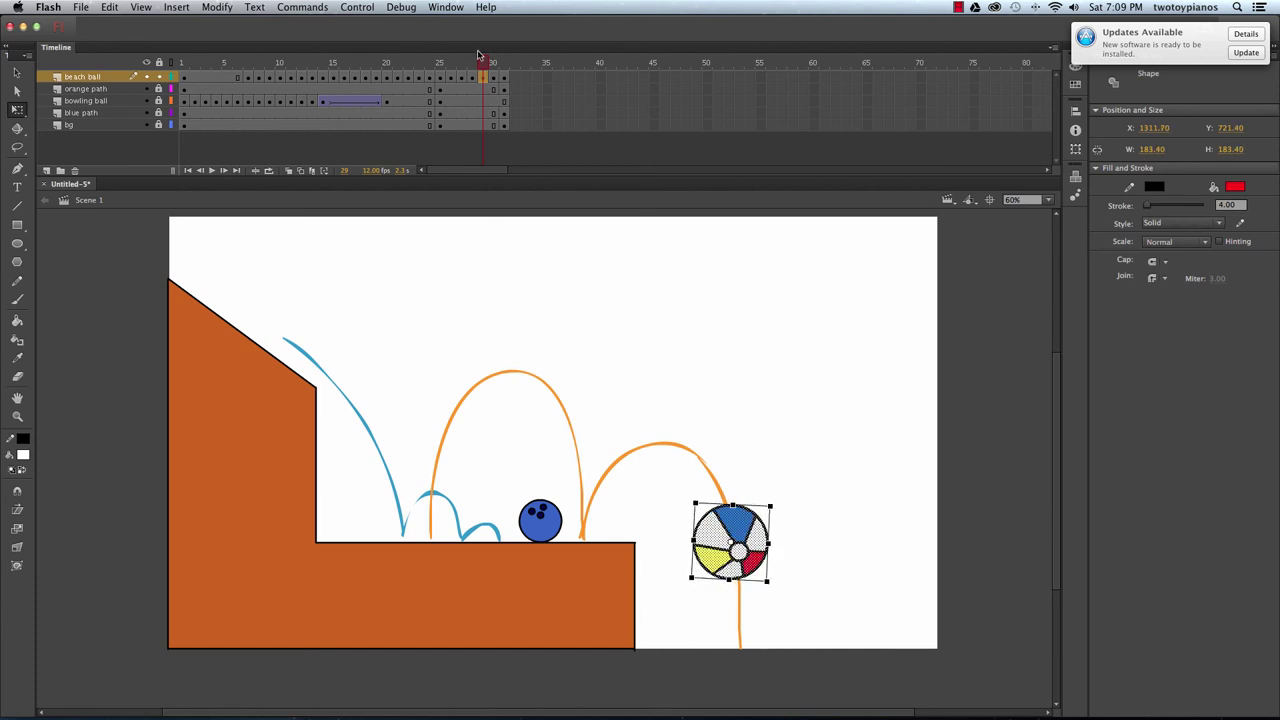
Rotate the beach ball on frame 30 so its blue panel faces upper right, yellow faces left and red points down.
mouse_move(478, 55)
mouse_down()
mouse_move(484, 68)
mouse_move(451, 74)
mouse_move(492, 70)
mouse_up()
drag(686, 540, 857, 702)
drag(790, 584, 651, 700)
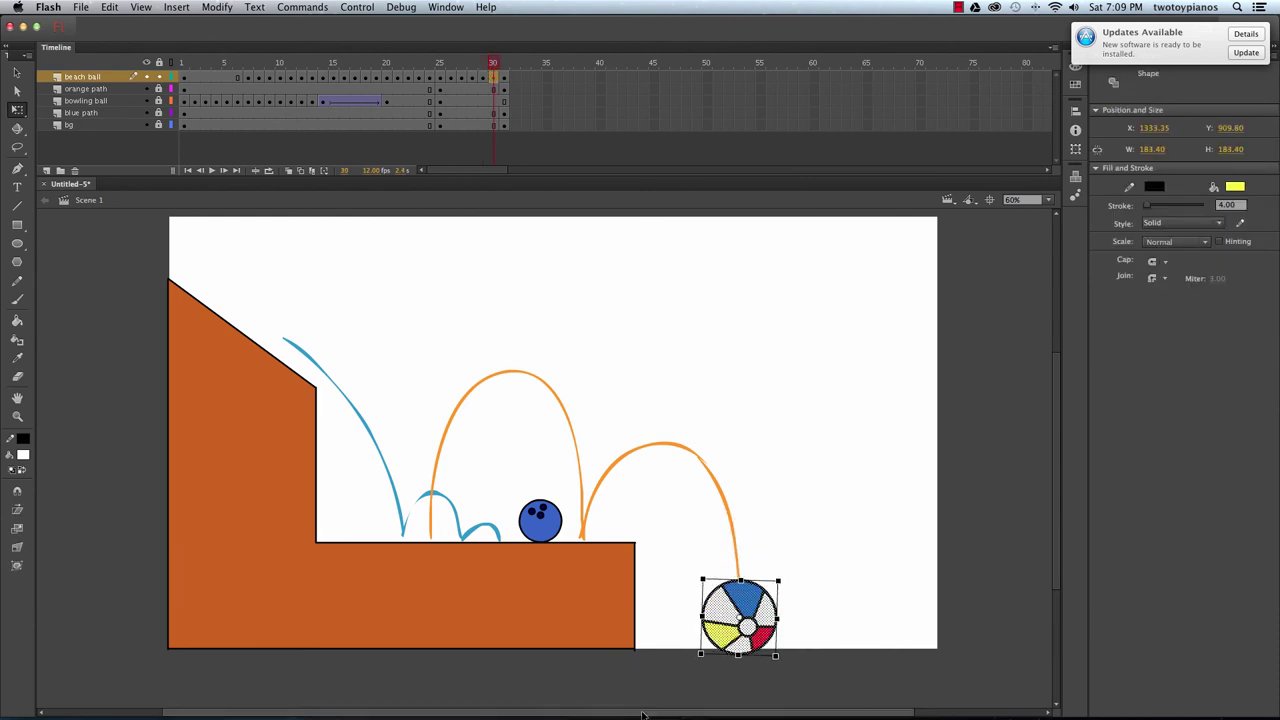
drag(491, 63, 493, 74)
drag(678, 538, 822, 708)
mouse_move(790, 588)
mouse_down()
mouse_move(798, 614)
mouse_move(807, 607)
mouse_up()
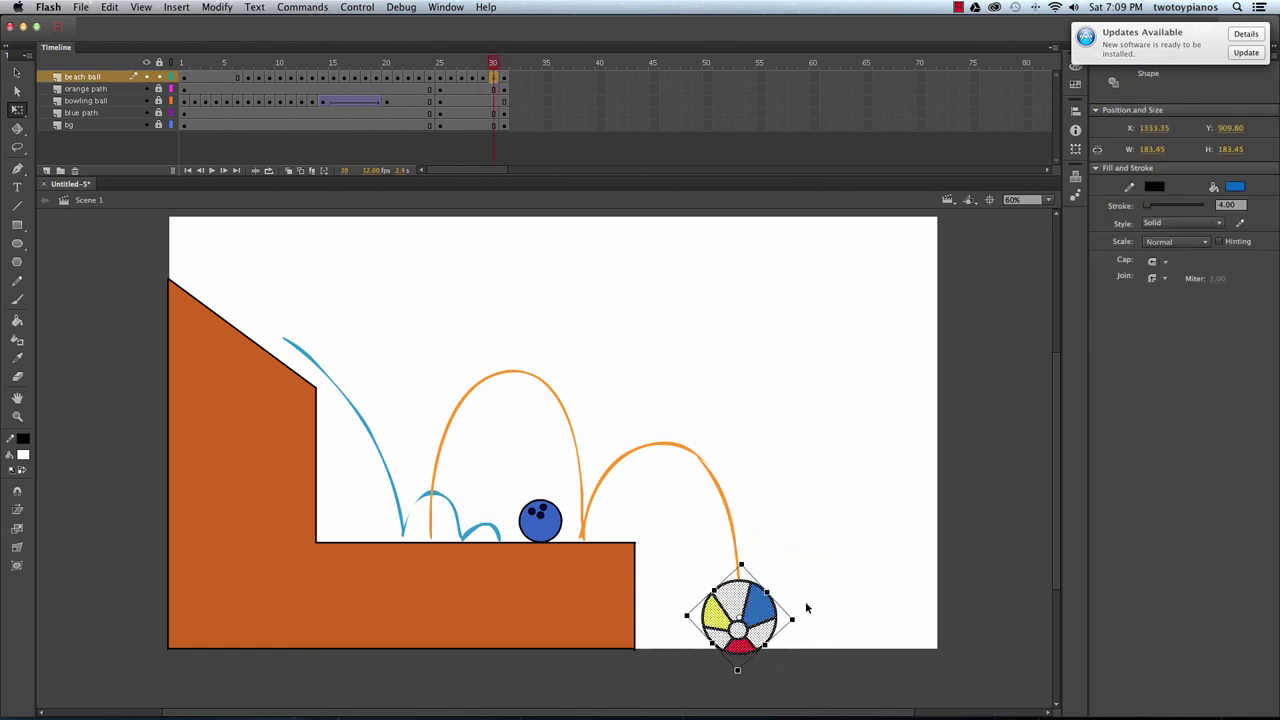
Play back the animation, and replay it with the orange path and blue path layers hidden.
drag(491, 66, 446, 180)
key(Return)
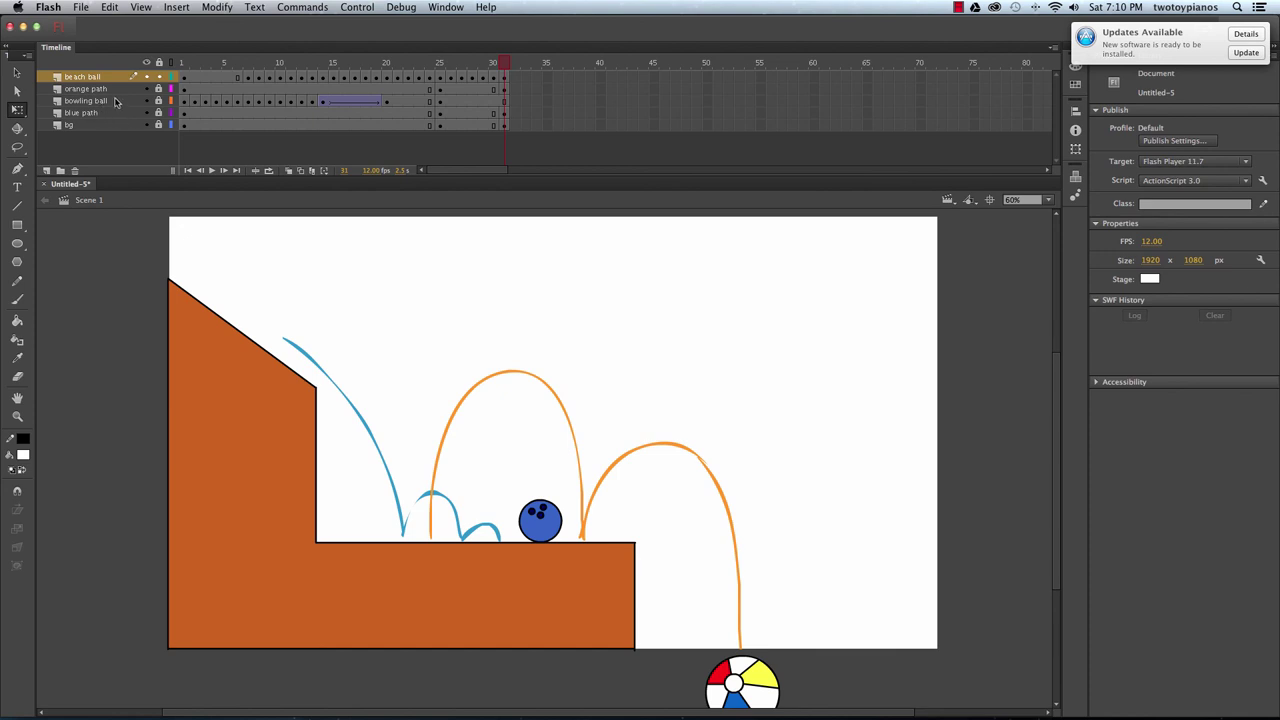
click(146, 89)
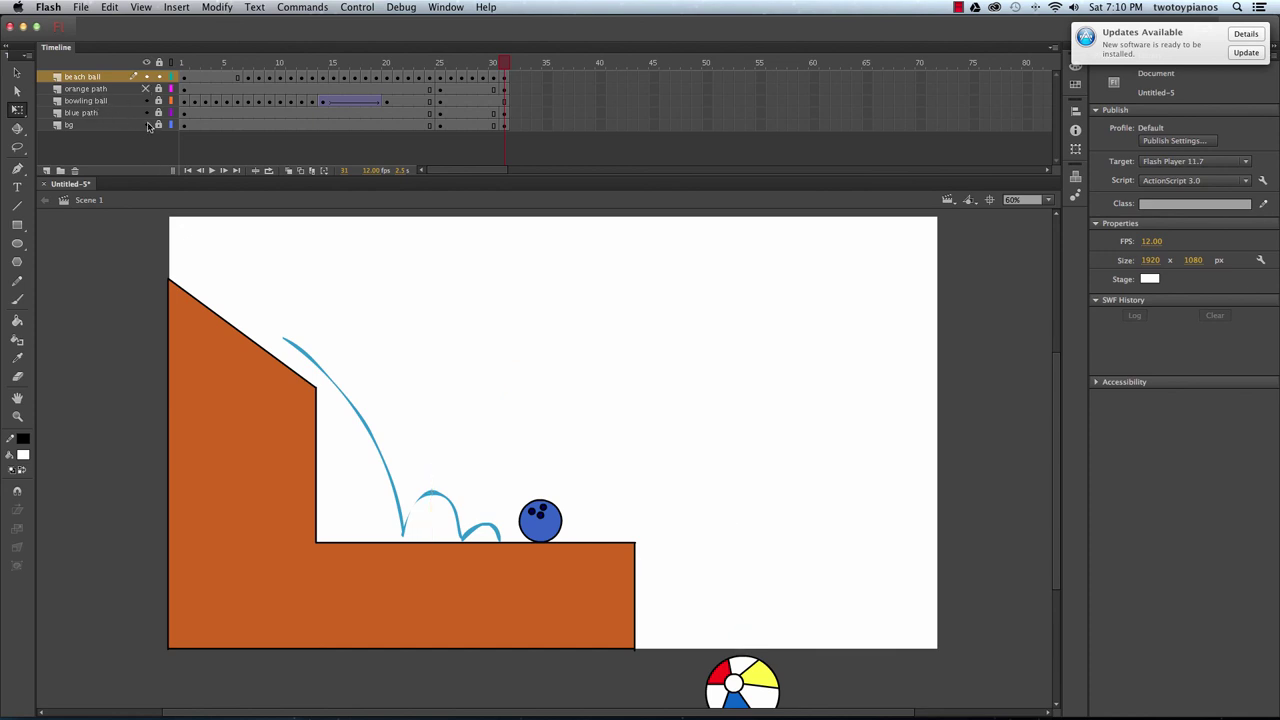
click(146, 113)
key(Return)
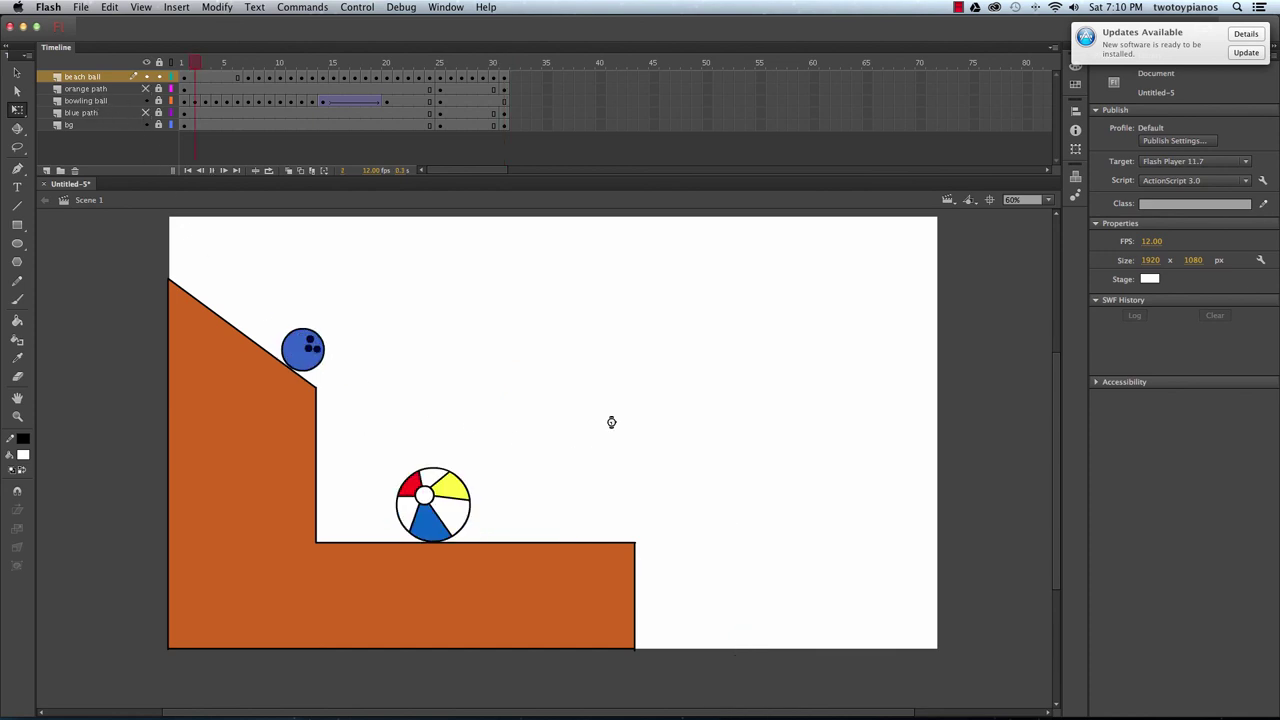